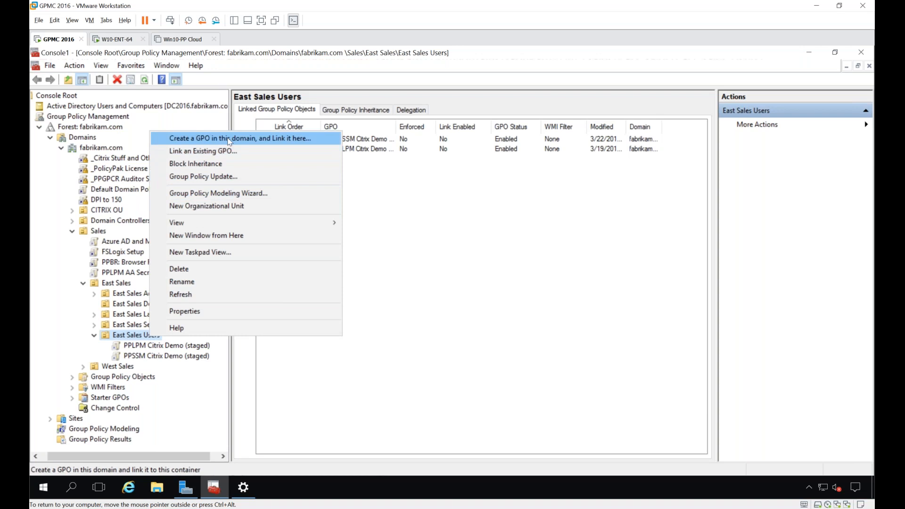
Step: Create a GPO named "PP 123245" linked to the East Sales Users OU
{"action": "left_click", "coordinate": [230, 139]}
{"action": "type", "text": "P"}
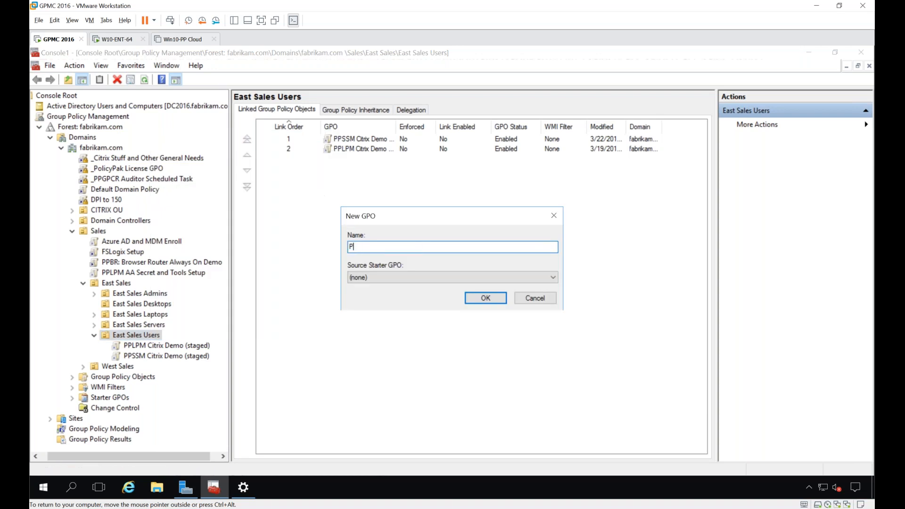
{"action": "type", "text": "P 123245"}
{"action": "key", "text": "Return"}
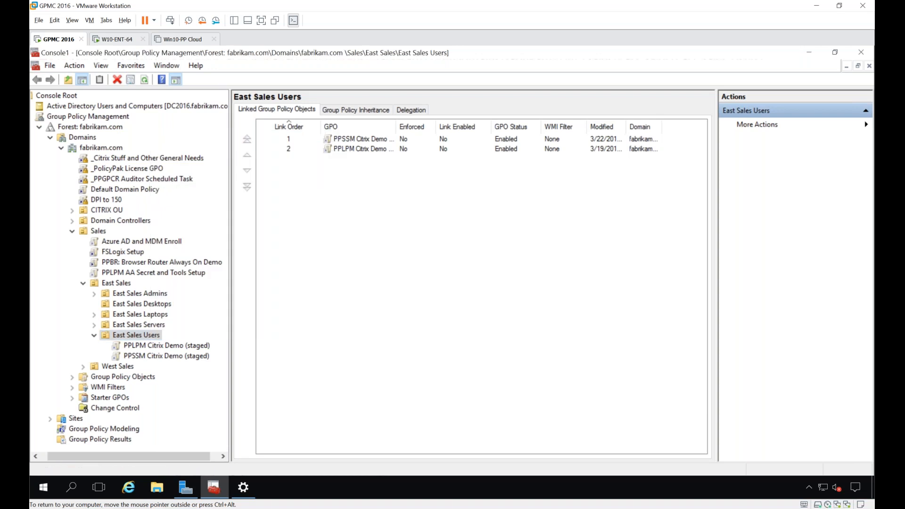
Step: Open the PP 123245 GPO for editing and maximize the editor window
{"action": "right_click", "coordinate": [156, 347]}
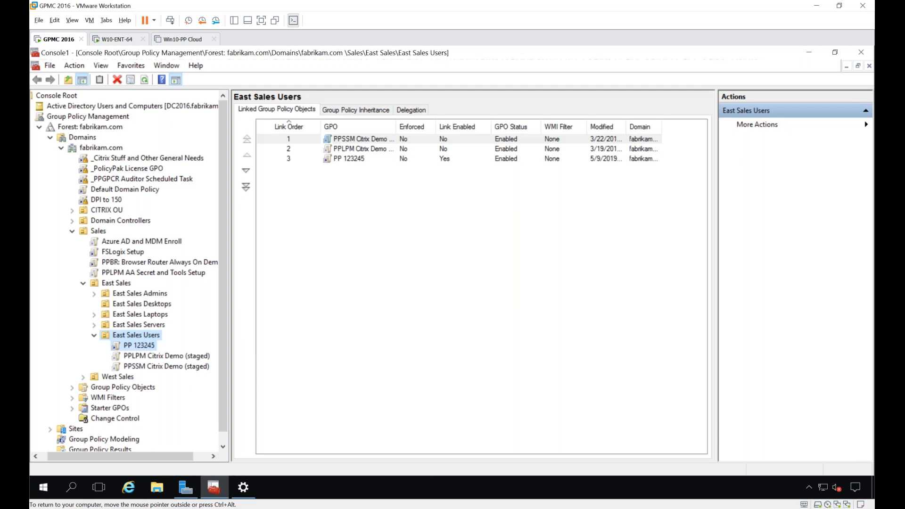
{"action": "left_click", "coordinate": [175, 356]}
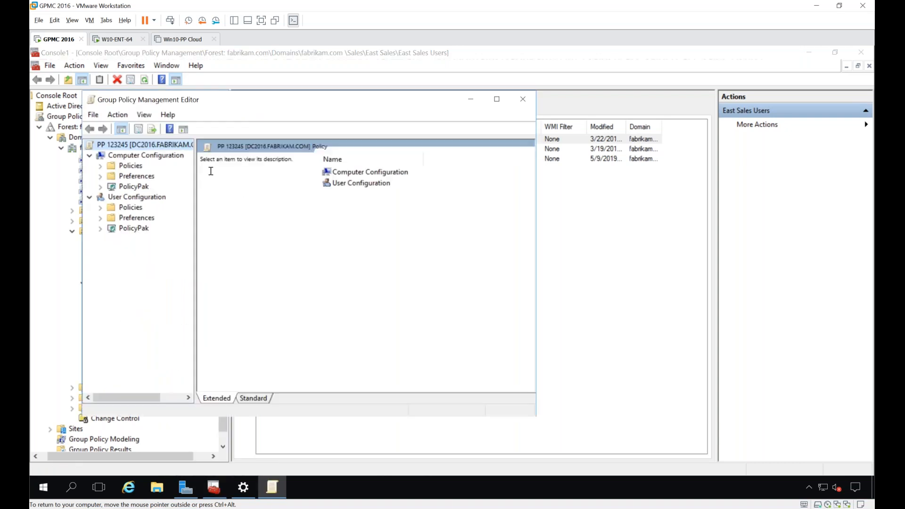
{"action": "double_click", "coordinate": [225, 101]}
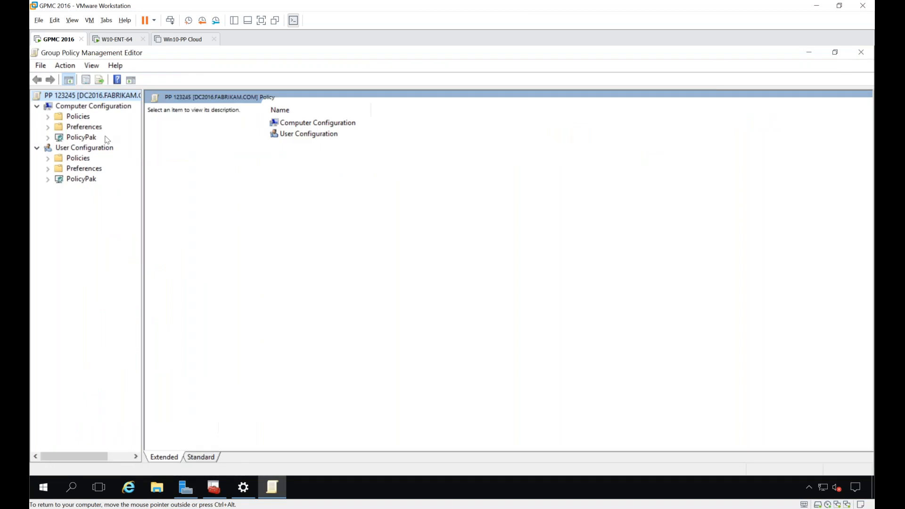
Step: Look through the Policies, Preferences and PolicyPak nodes under User Configuration, widening the tree so the PolicyPak manager names are readable
{"action": "left_click", "coordinate": [48, 159]}
{"action": "left_click", "coordinate": [48, 158]}
{"action": "left_click", "coordinate": [48, 169]}
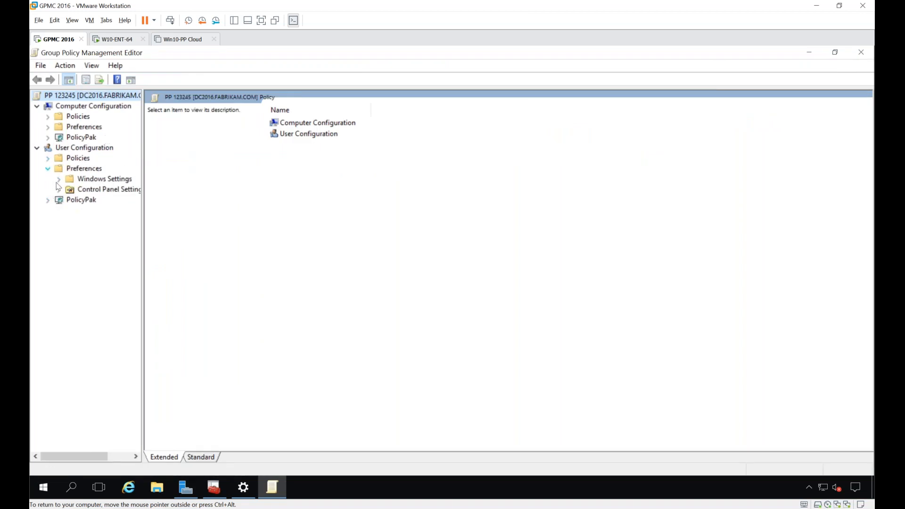
{"action": "left_click", "coordinate": [59, 179]}
{"action": "left_click", "coordinate": [48, 168]}
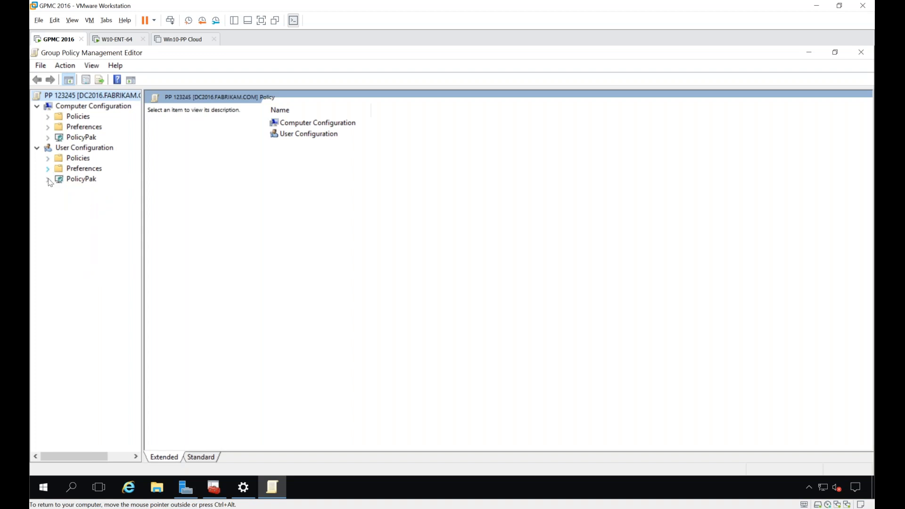
{"action": "left_click", "coordinate": [47, 179]}
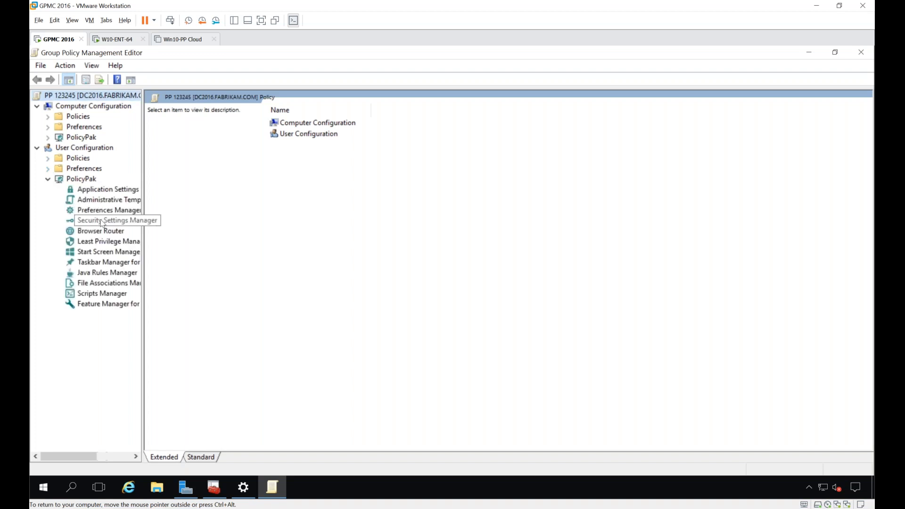
{"action": "left_click_drag", "start_coordinate": [143, 228], "coordinate": [191, 218]}
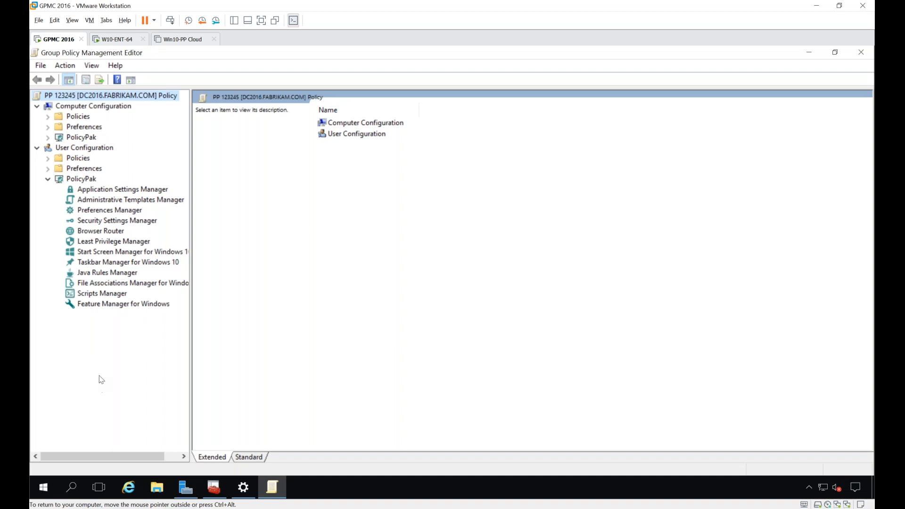
Step: Switch to the W10-ENT-64 virtual machine, launch Firefox and open its Options page
{"action": "left_click", "coordinate": [119, 40]}
{"action": "left_click", "coordinate": [679, 132]}
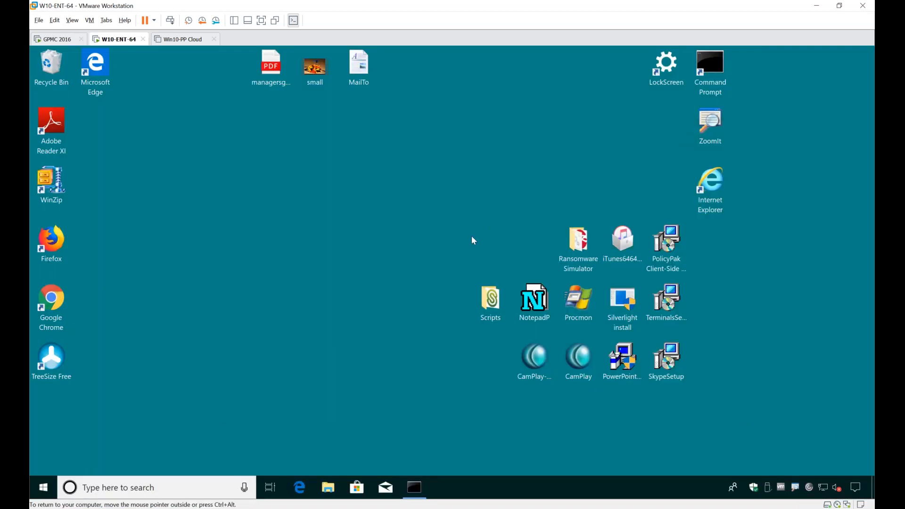
{"action": "double_click", "coordinate": [52, 250]}
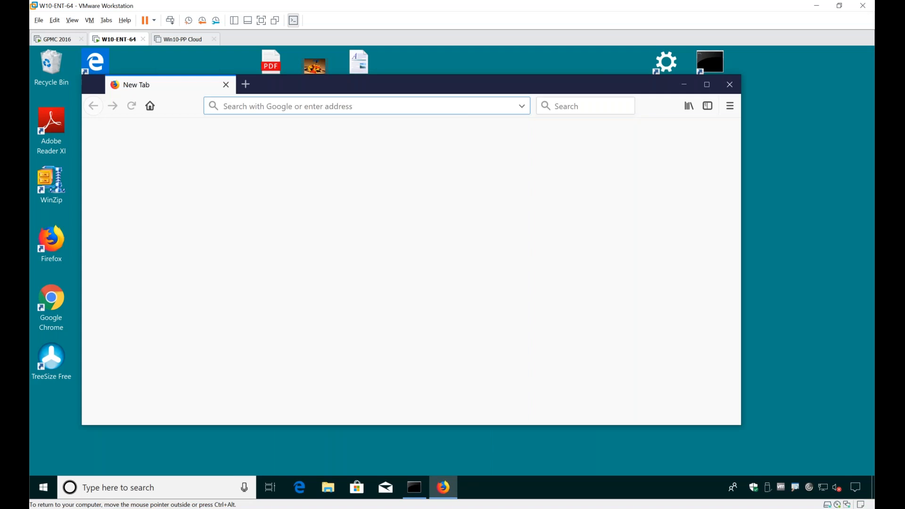
{"action": "left_click_drag", "start_coordinate": [473, 90], "coordinate": [537, 83]}
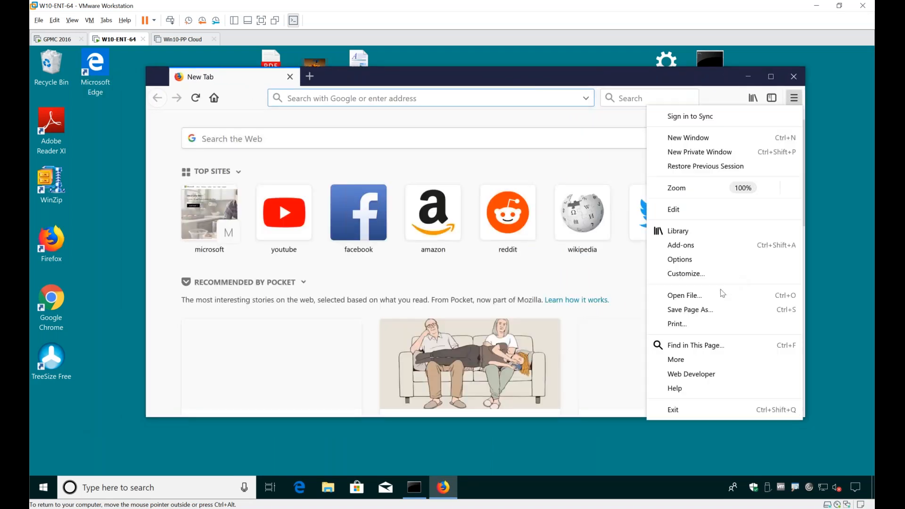
{"action": "left_click", "coordinate": [701, 263]}
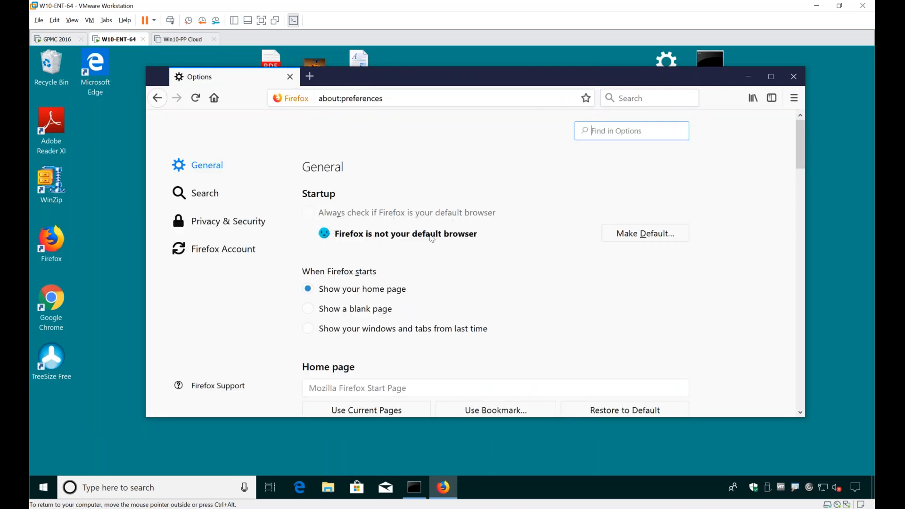
Step: Examine Firefox's General and Privacy & Security options, including updates and remembered logins, and close the browser
{"action": "scroll", "coordinate": [412, 252], "scroll_direction": "down", "scroll_amount": 3}
{"action": "scroll", "coordinate": [411, 257], "scroll_direction": "down", "scroll_amount": 15}
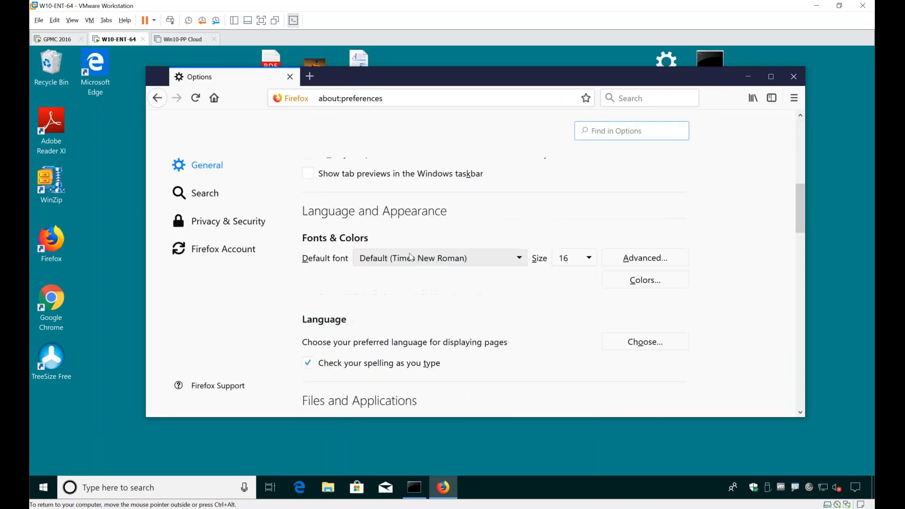
{"action": "scroll", "coordinate": [411, 256], "scroll_direction": "down", "scroll_amount": 6}
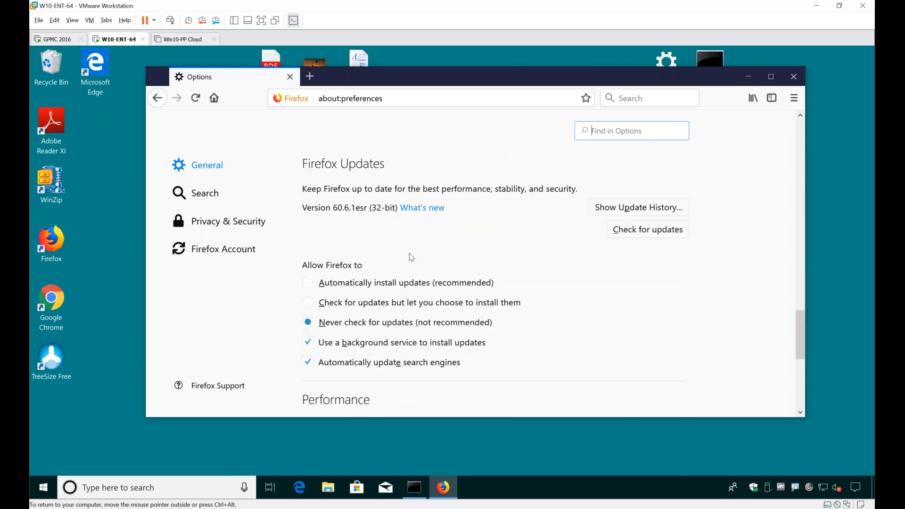
{"action": "key", "text": "Tab"}
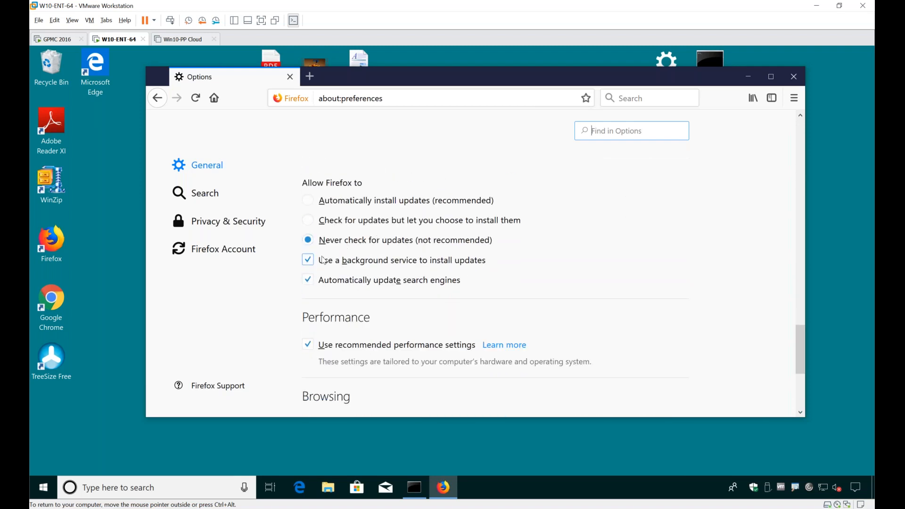
{"action": "scroll", "coordinate": [414, 267], "scroll_direction": "up", "scroll_amount": 18}
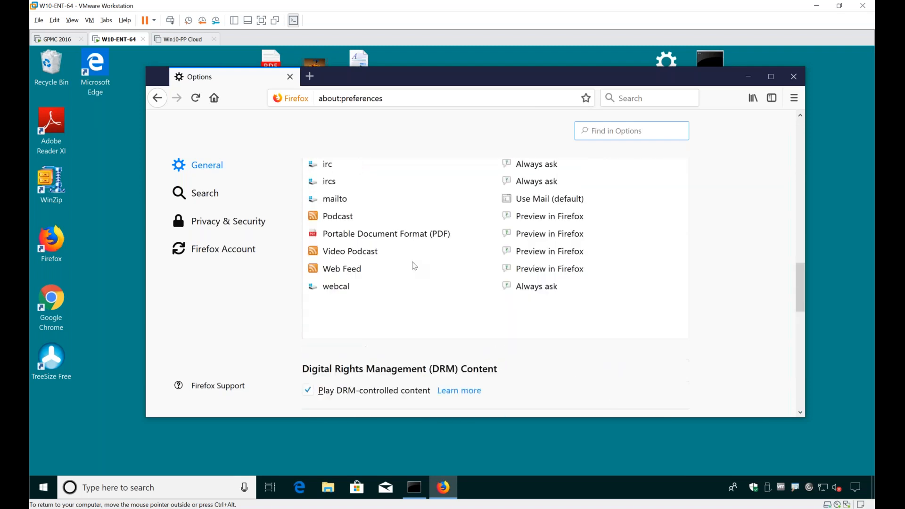
{"action": "scroll", "coordinate": [414, 260], "scroll_direction": "up", "scroll_amount": 4}
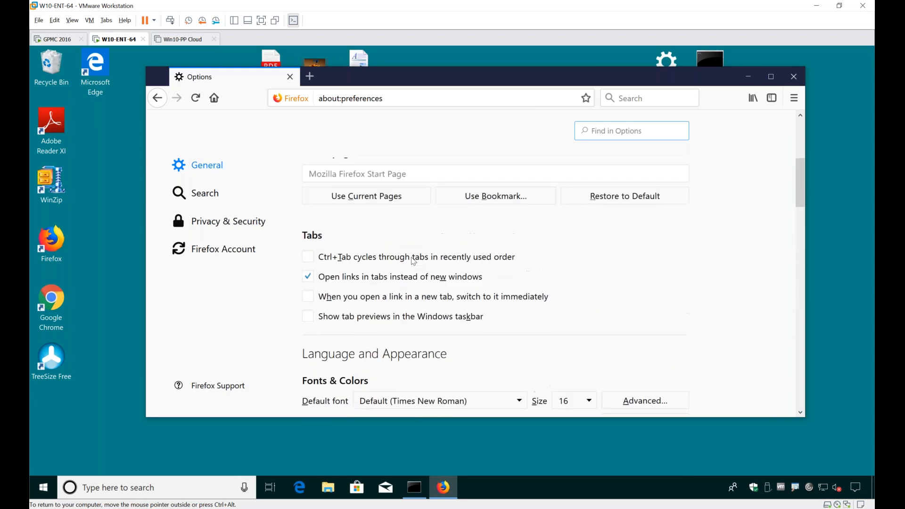
{"action": "left_click", "coordinate": [232, 230]}
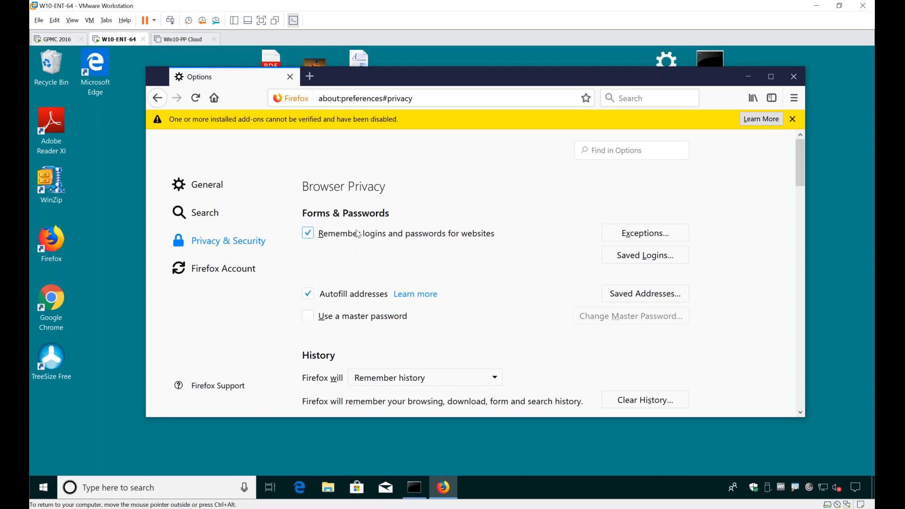
{"action": "left_click", "coordinate": [793, 78]}
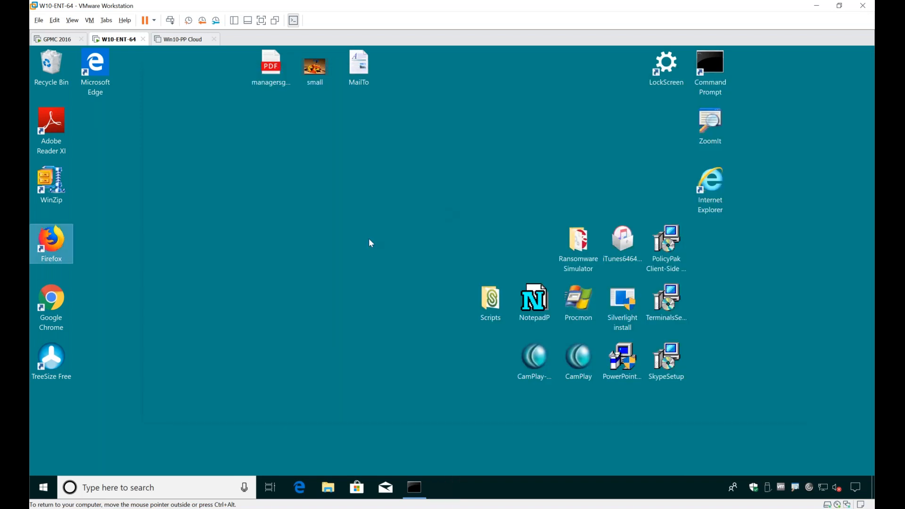
Step: Search Windows for "java" and open the Java Control Panel
{"action": "key", "text": "super"}
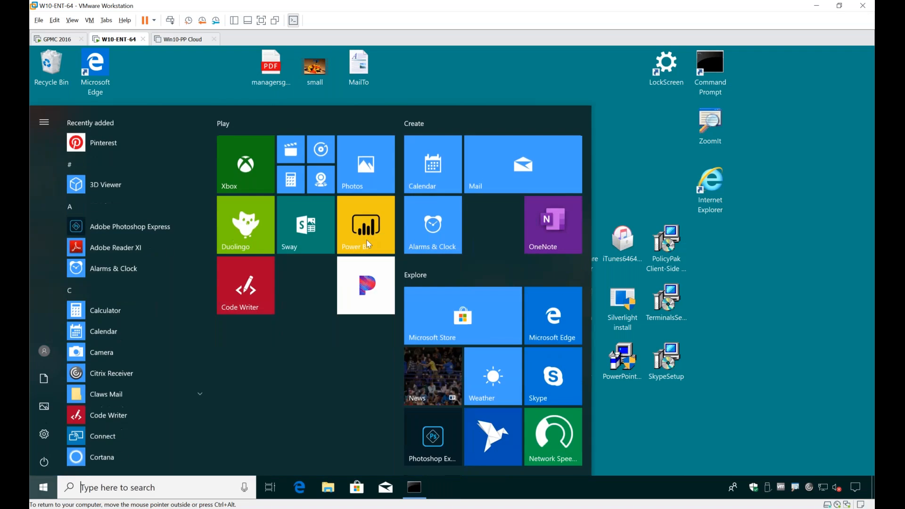
{"action": "type", "text": "java"}
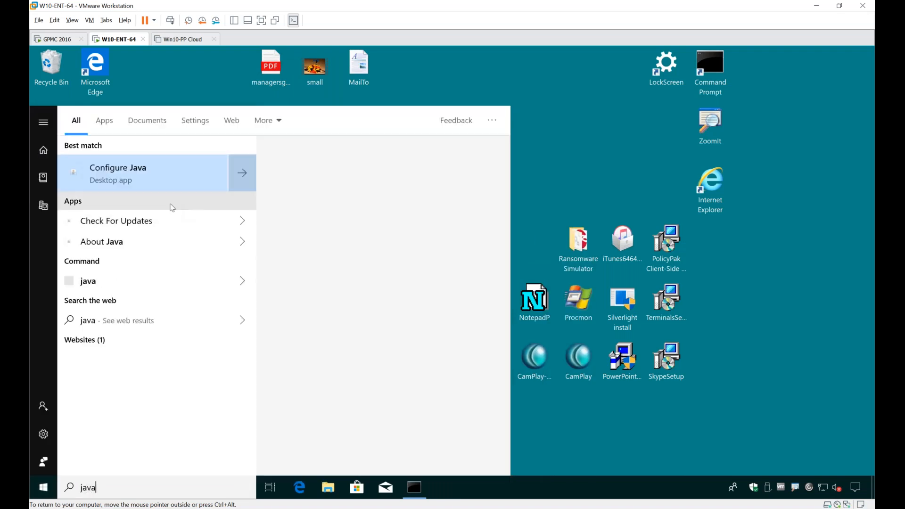
{"action": "key", "text": "Escape"}
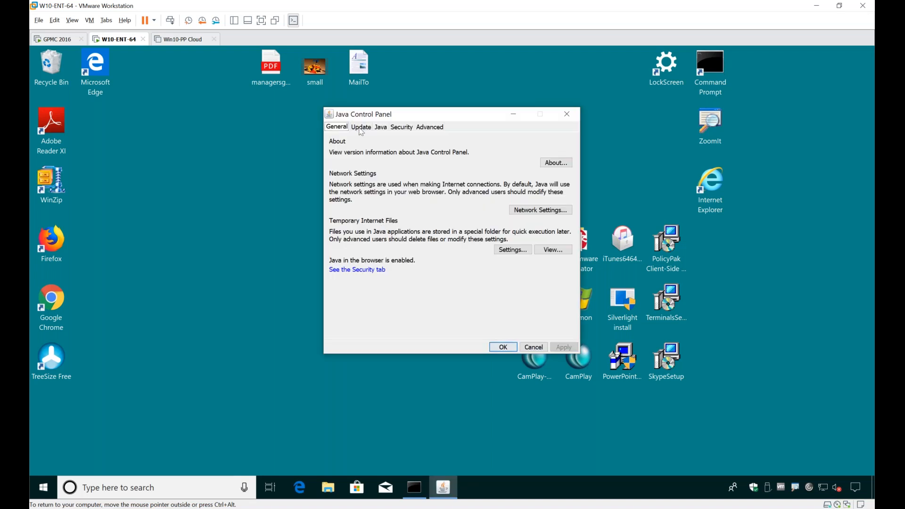
Step: Examine the Update, Security and Advanced settings of the Java Control Panel and close it
{"action": "left_click", "coordinate": [362, 127]}
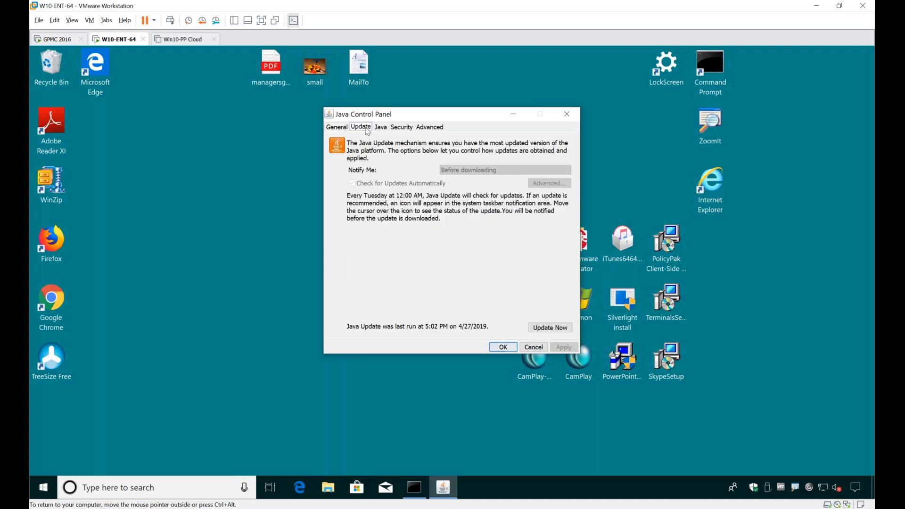
{"action": "left_click", "coordinate": [401, 131]}
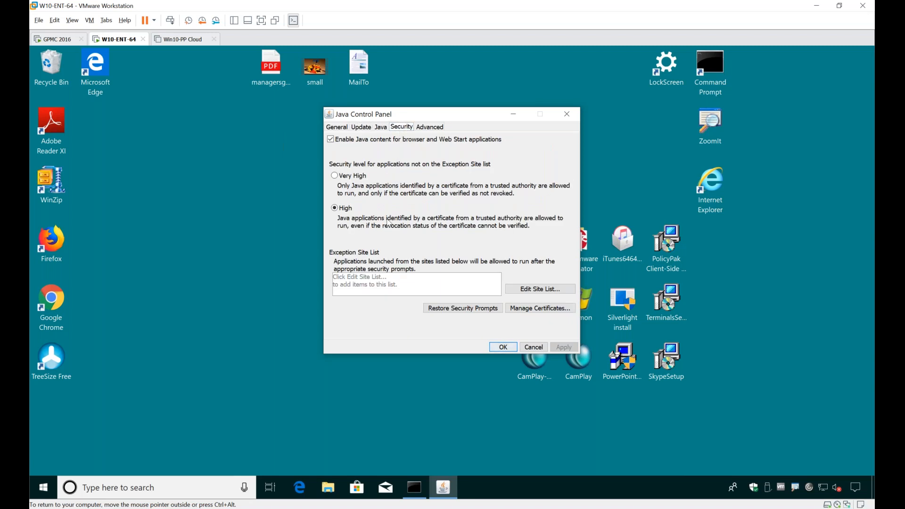
{"action": "left_click", "coordinate": [431, 128]}
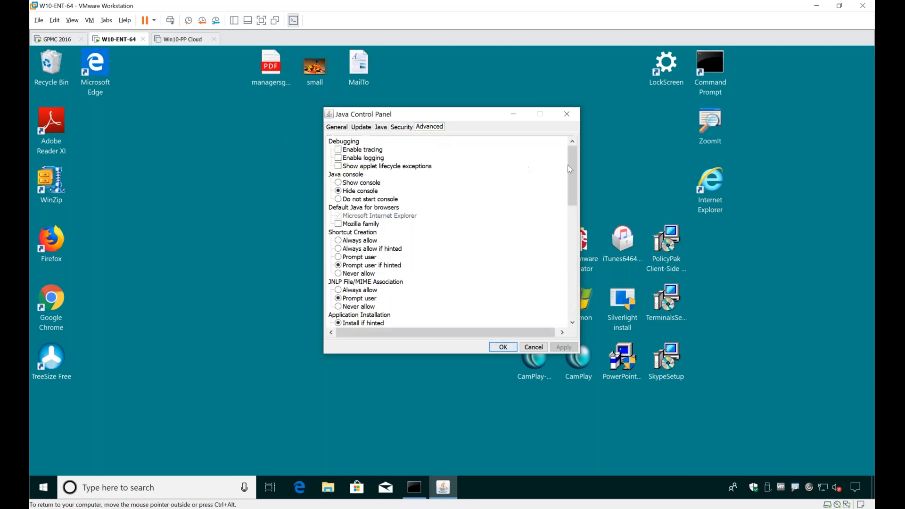
{"action": "left_click_drag", "start_coordinate": [569, 163], "coordinate": [559, 293]}
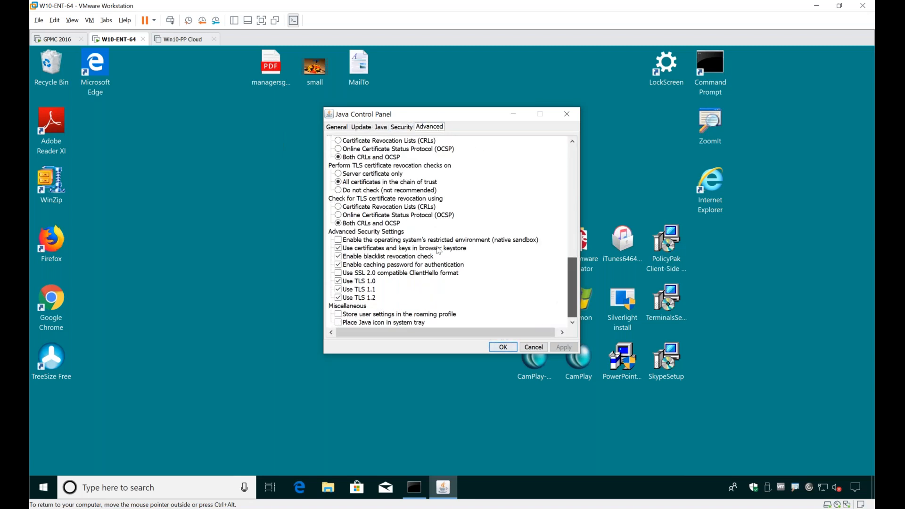
{"action": "left_click", "coordinate": [567, 114]}
Step: Switch to the GPMC 2016 virtual machine and create a GPO named "PPAM DEMO 1" linked to the Sales OU
{"action": "left_click", "coordinate": [57, 41]}
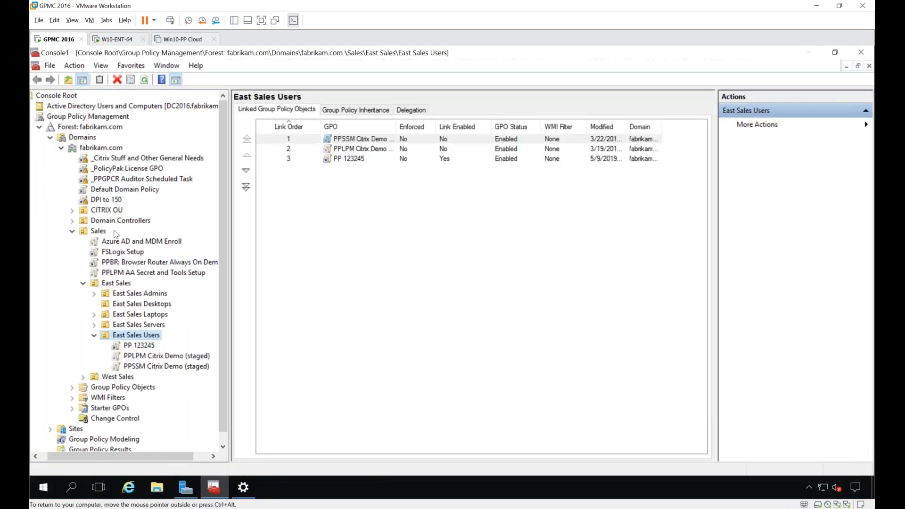
{"action": "right_click", "coordinate": [100, 232]}
{"action": "left_click", "coordinate": [116, 240]}
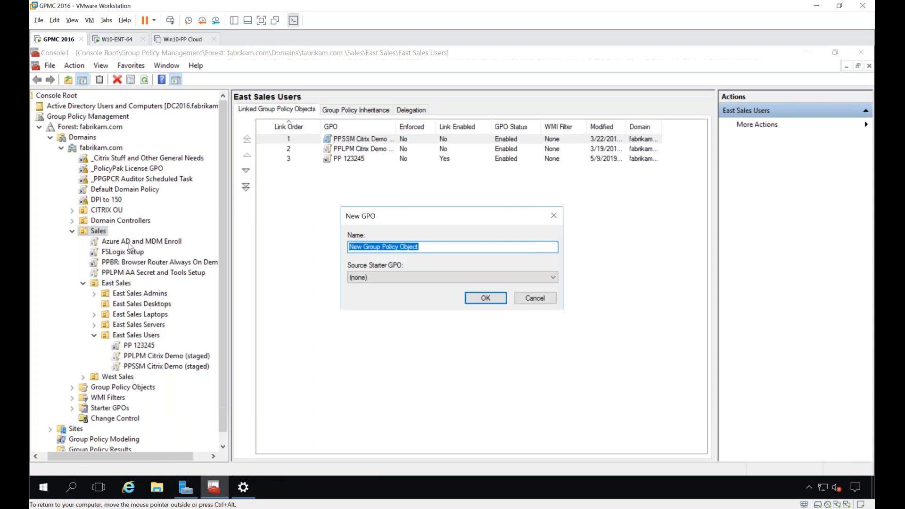
{"action": "type", "text": "PPAM DEMO 1"}
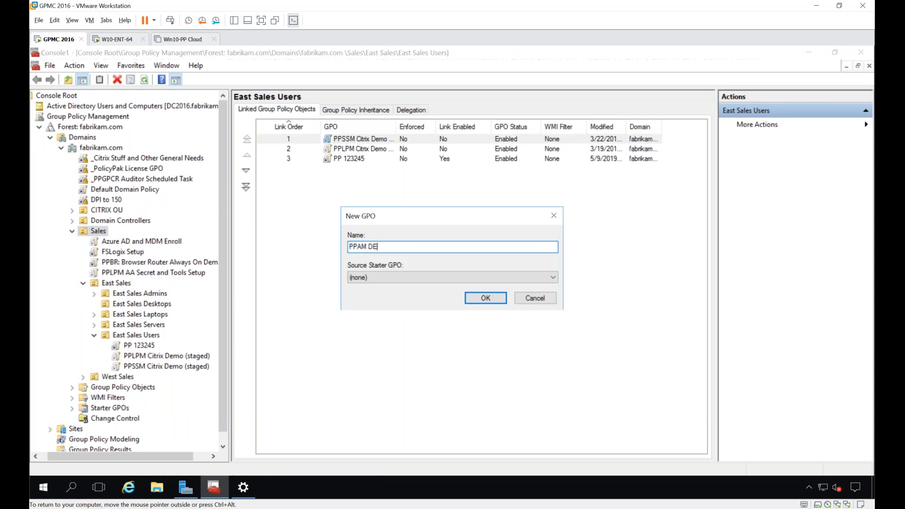
{"action": "key", "text": "Return"}
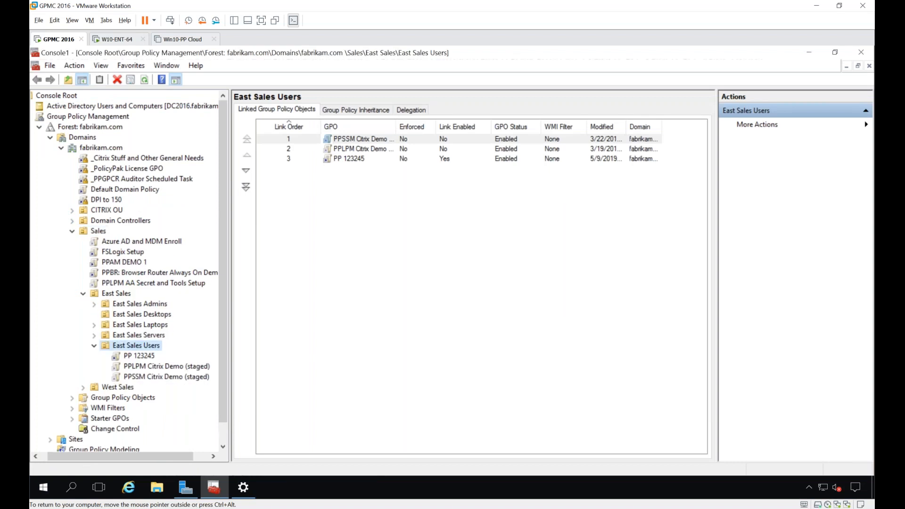
Step: Open the PPAM DEMO 1 GPO for editing and maximize the editor window
{"action": "right_click", "coordinate": [117, 262]}
{"action": "left_click", "coordinate": [123, 266]}
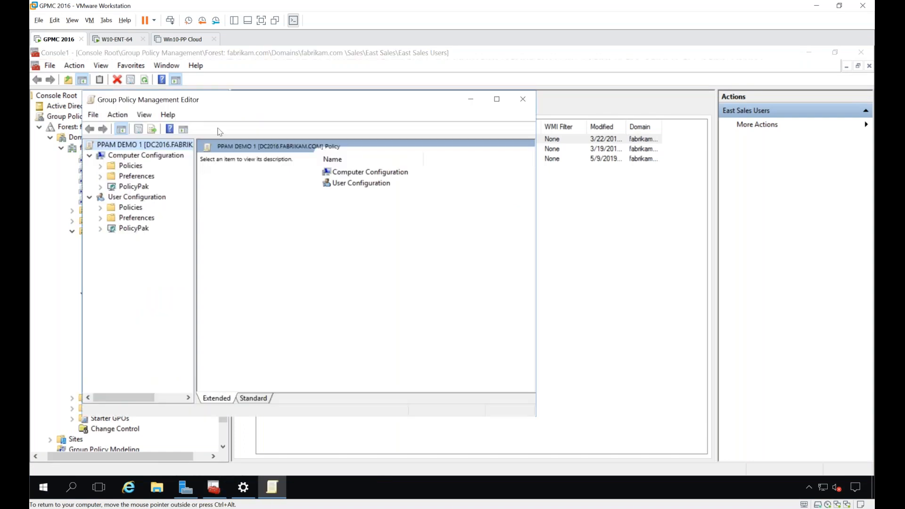
{"action": "double_click", "coordinate": [224, 102]}
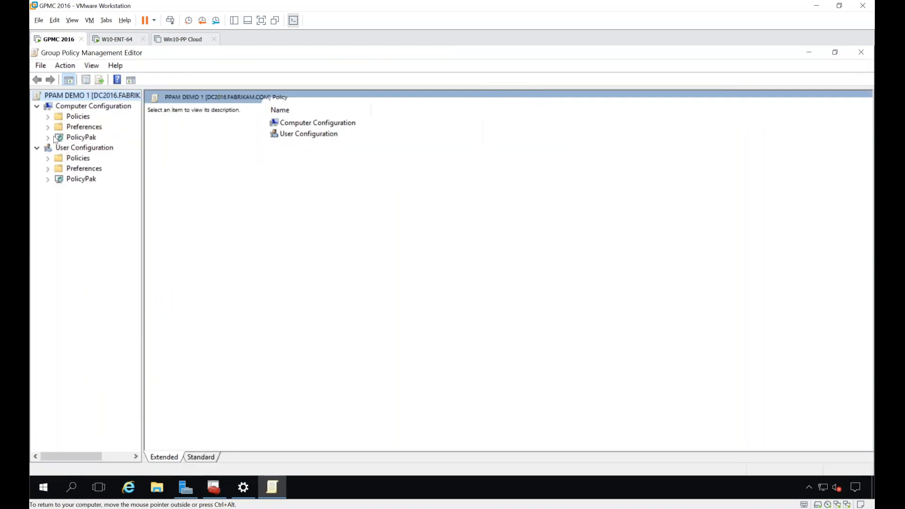
Step: Add a Mozilla Firefox 23.0 entry to the Computer Configuration PolicyPak Application Settings Manager and open its settings
{"action": "double_click", "coordinate": [79, 137]}
{"action": "left_click", "coordinate": [99, 147]}
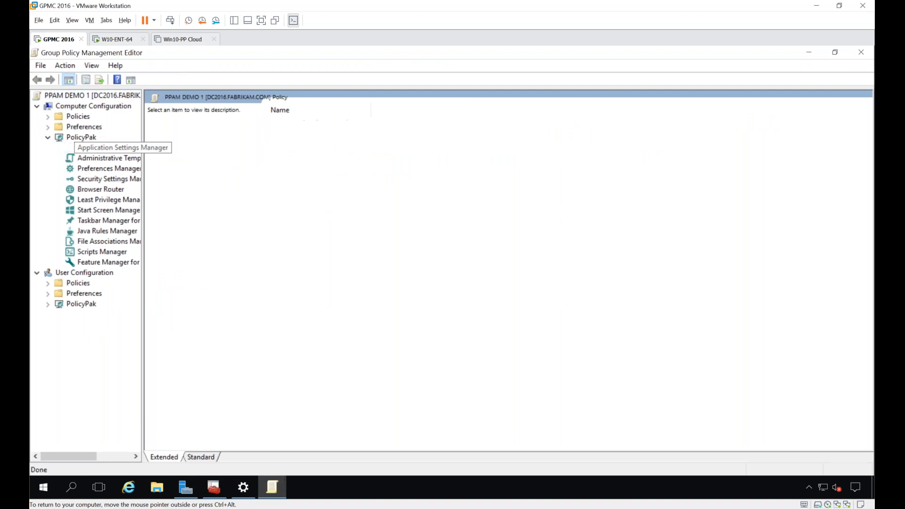
{"action": "right_click", "coordinate": [322, 177]}
{"action": "mouse_move", "coordinate": [351, 184]}
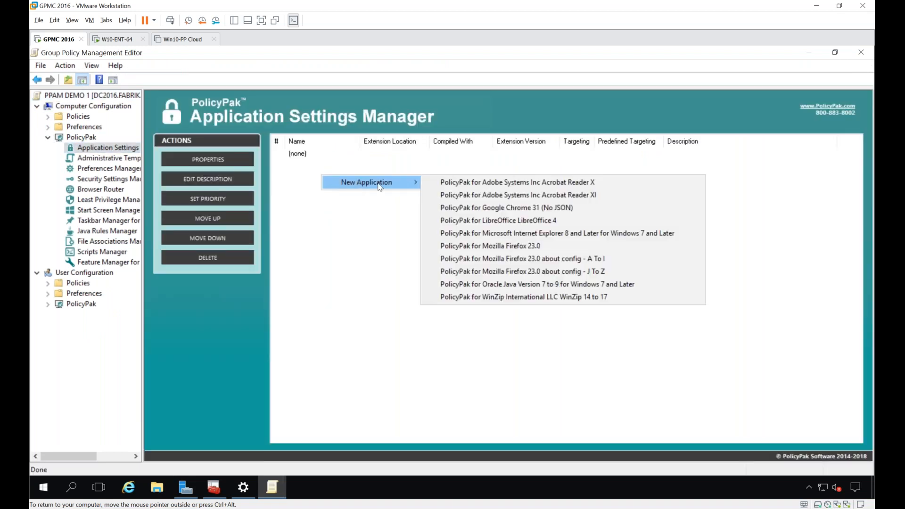
{"action": "left_click", "coordinate": [609, 249]}
{"action": "left_click", "coordinate": [337, 155]}
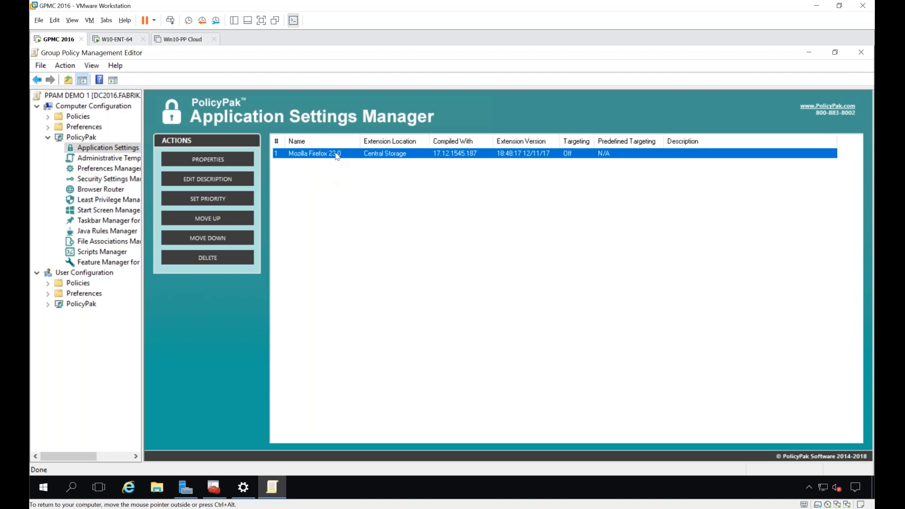
{"action": "double_click", "coordinate": [337, 156]}
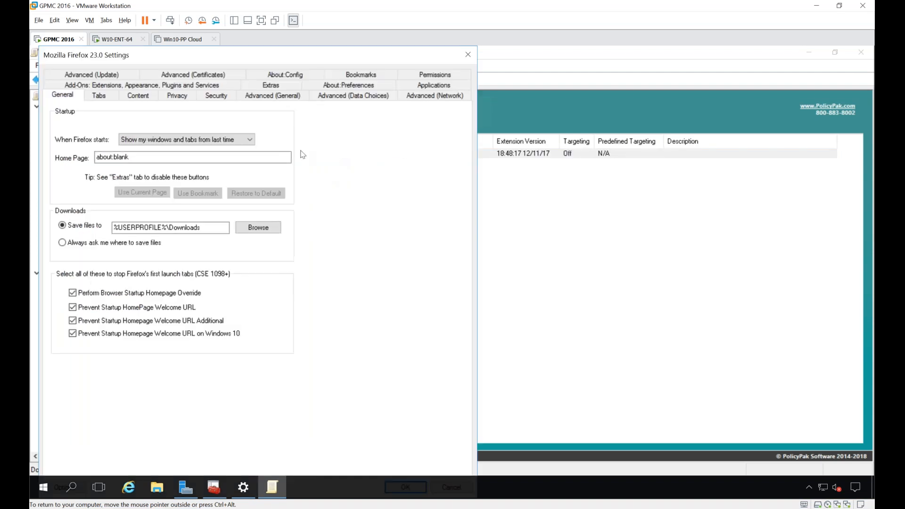
{"action": "left_click_drag", "start_coordinate": [138, 157], "coordinate": [67, 161]}
{"action": "type", "text": "www."}
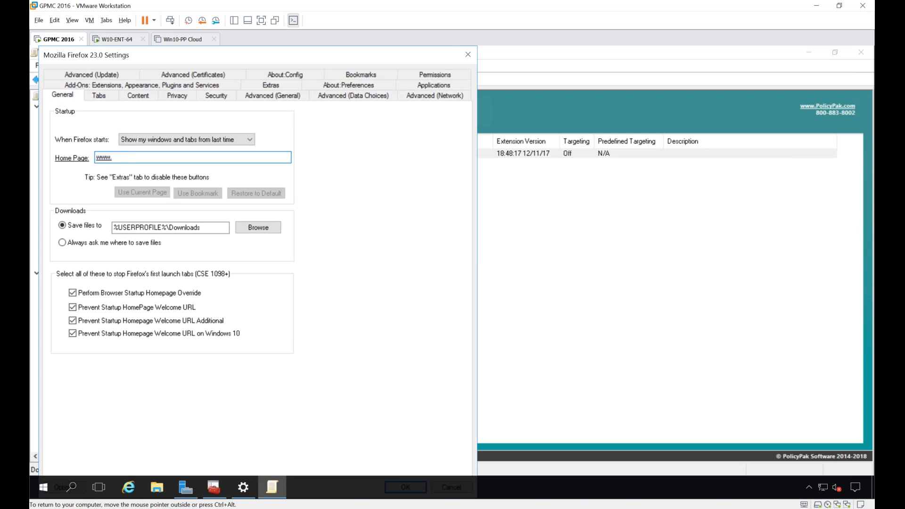
{"action": "type", "text": "carlwebster."}
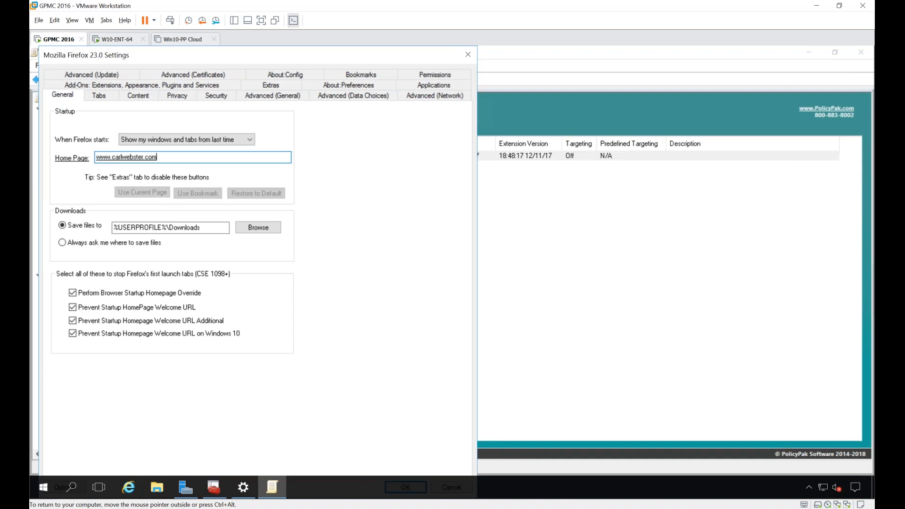
{"action": "type", "text": "com"}
{"action": "right_click", "coordinate": [137, 159]}
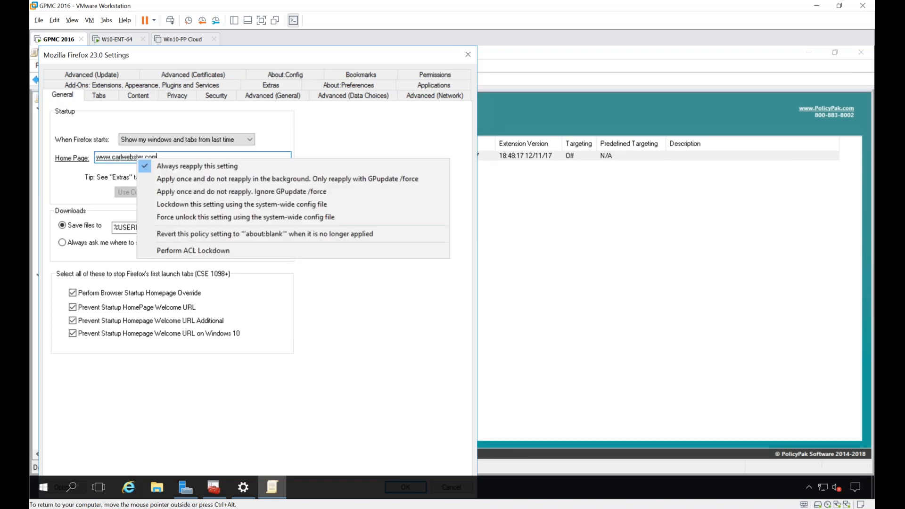
{"action": "left_click", "coordinate": [203, 206]}
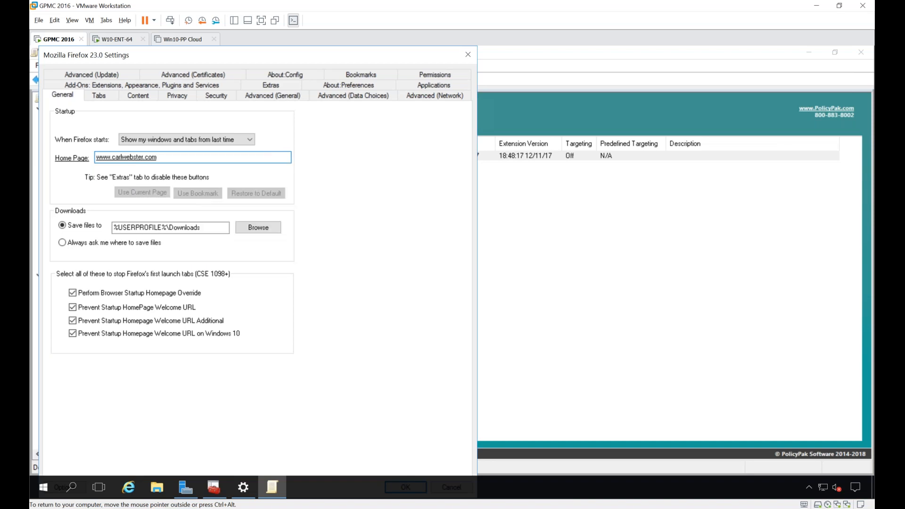
Step: Set Firefox updates to "Never check for updates" and lock down the setting using the system-wide config file
{"action": "left_click", "coordinate": [116, 76]}
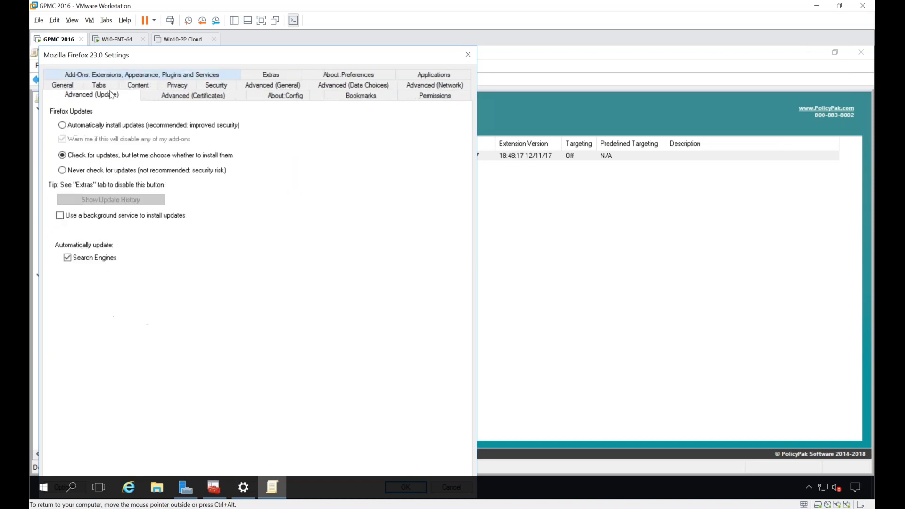
{"action": "left_click", "coordinate": [94, 171]}
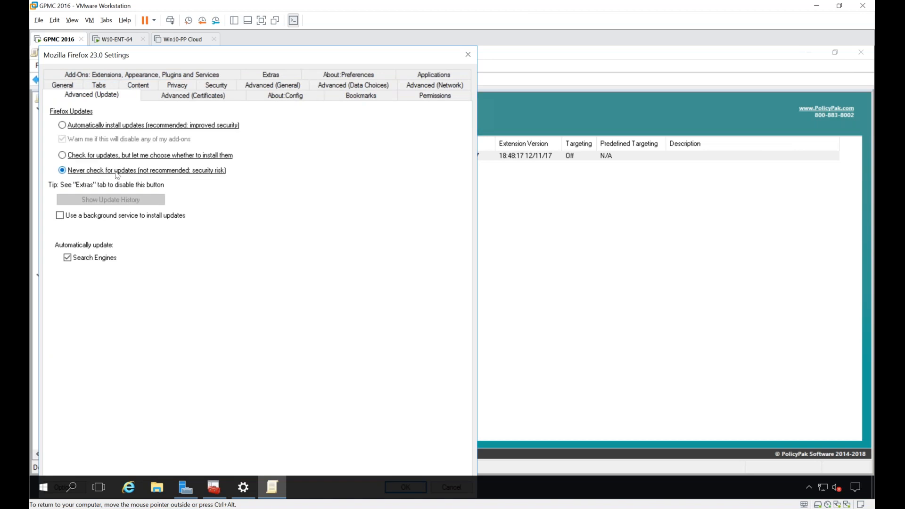
{"action": "right_click", "coordinate": [117, 175]}
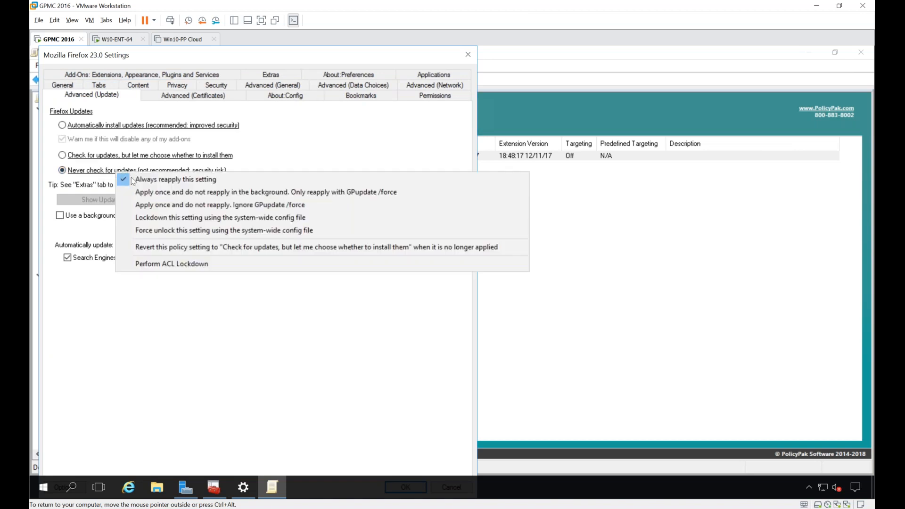
{"action": "left_click", "coordinate": [154, 220]}
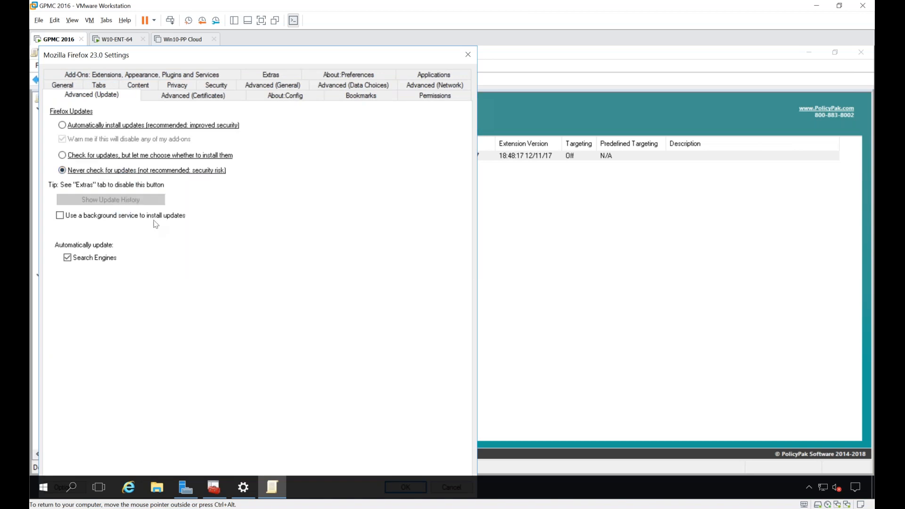
Step: Disable "Remember passwords for sites" in Firefox security, lock it down using the system-wide config file, and save the Firefox settings
{"action": "left_click", "coordinate": [208, 88]}
{"action": "left_click", "coordinate": [86, 225]}
{"action": "right_click", "coordinate": [85, 221]}
{"action": "left_click", "coordinate": [118, 267]}
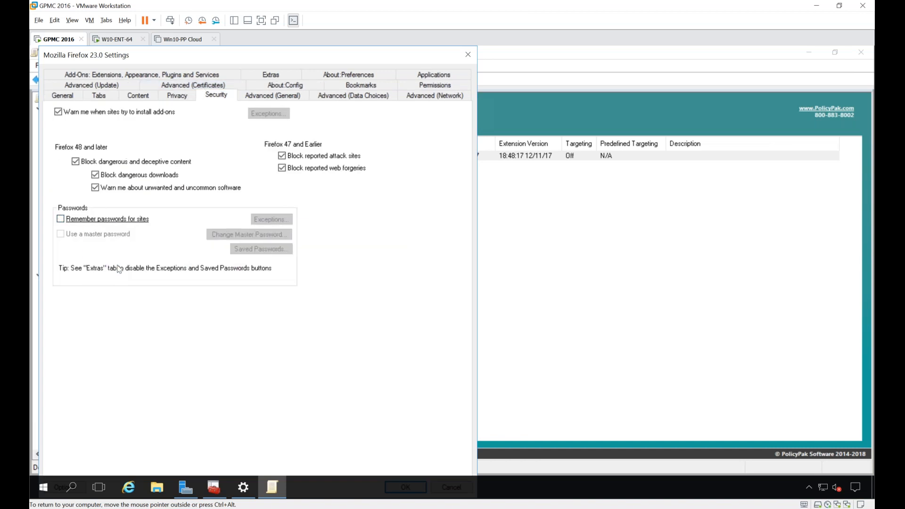
{"action": "key", "text": "Return"}
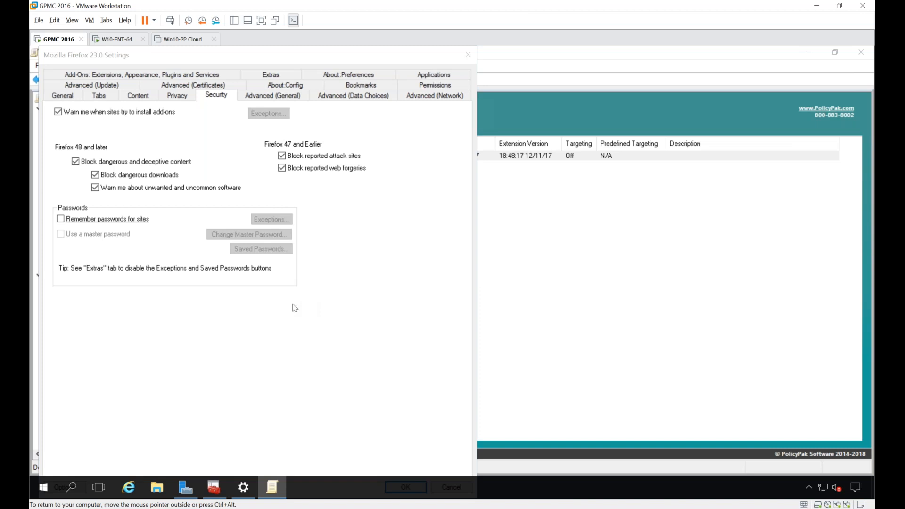
Step: Add an Oracle Java Version 7 to 9 for Windows 7 and Later entry and open its settings
{"action": "right_click", "coordinate": [298, 183]}
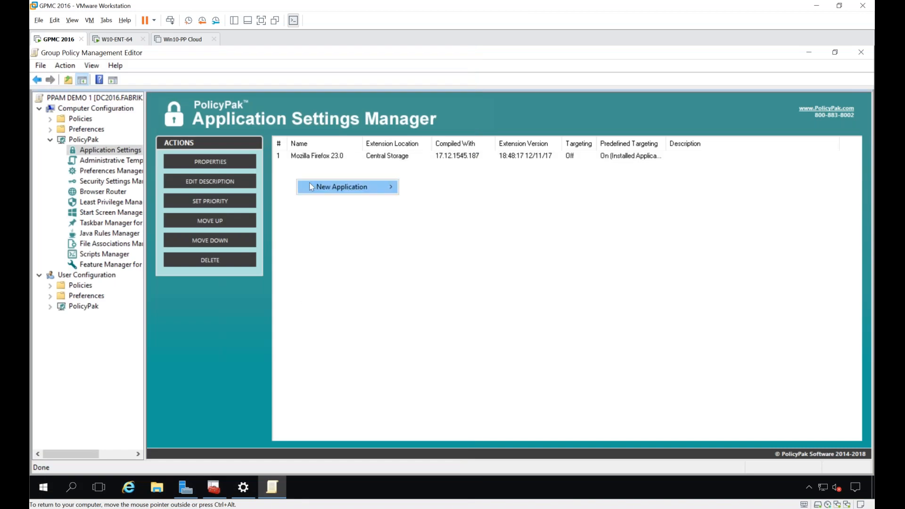
{"action": "mouse_move", "coordinate": [309, 183]}
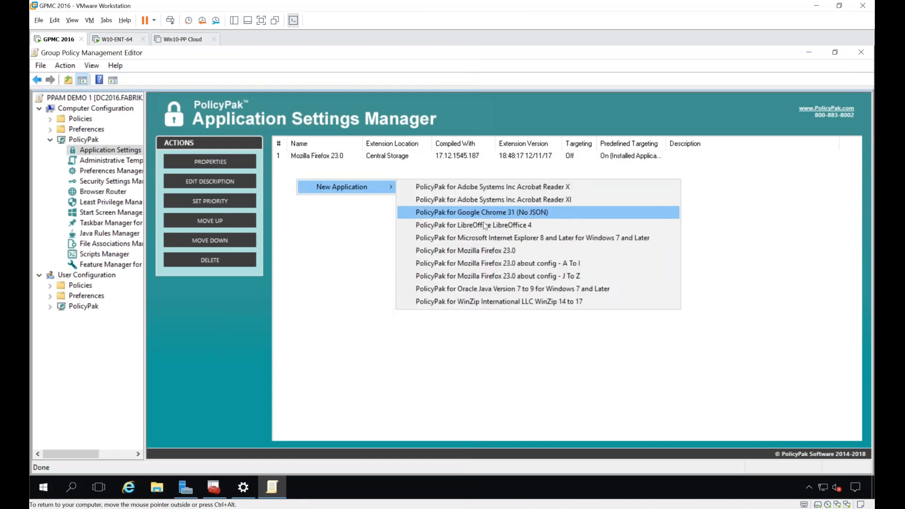
{"action": "left_click", "coordinate": [475, 288]}
{"action": "left_click", "coordinate": [339, 168]}
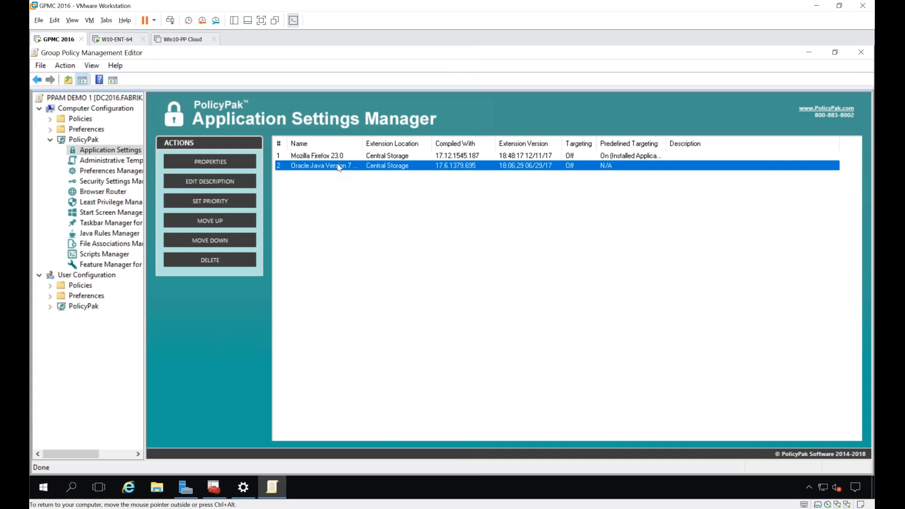
{"action": "double_click", "coordinate": [343, 168]}
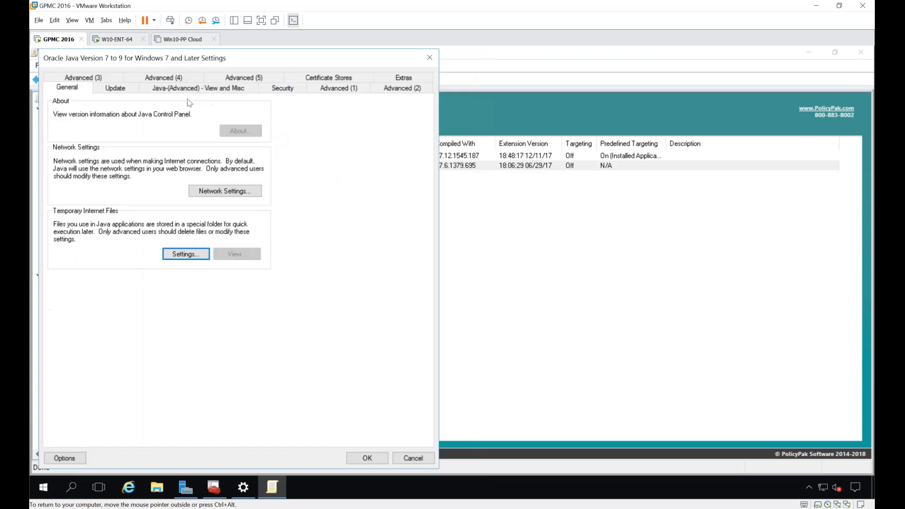
Step: Disable Java's automatic update check, and set the security level to Very High with lockdown using the system-wide config file
{"action": "left_click", "coordinate": [115, 90]}
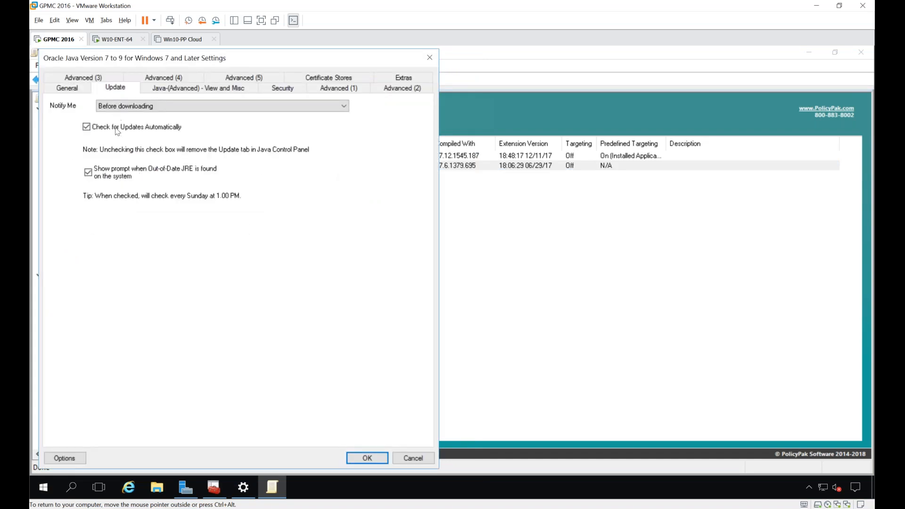
{"action": "left_click", "coordinate": [115, 128]}
{"action": "left_click", "coordinate": [283, 88]}
{"action": "left_click", "coordinate": [89, 143]}
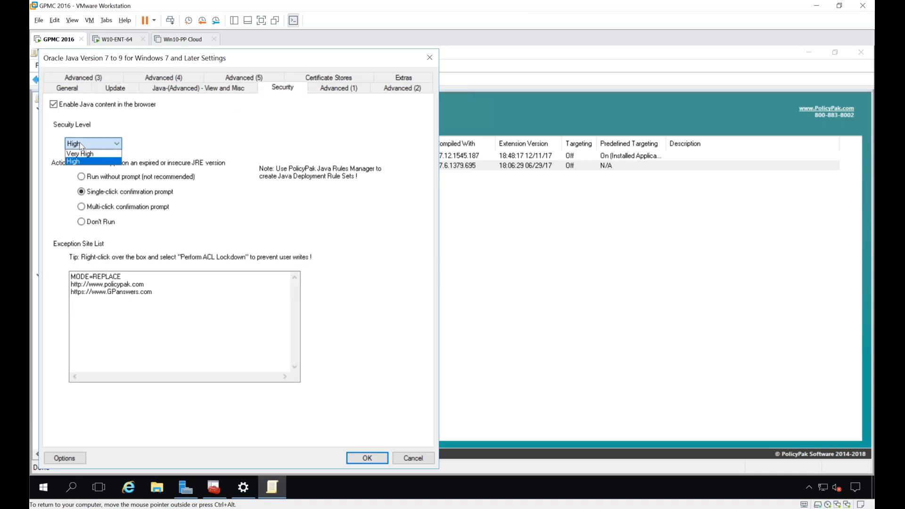
{"action": "left_click", "coordinate": [89, 155]}
{"action": "right_click", "coordinate": [94, 145]}
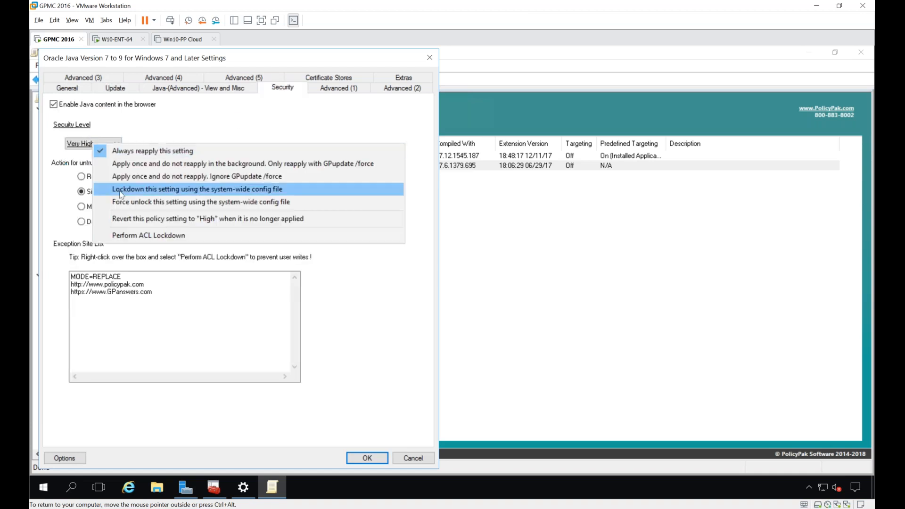
{"action": "left_click", "coordinate": [121, 192]}
Step: Apply ACL Lockdown to Java's Exception Site List, keeping MODE=REPLACE and the policypak.com and GPanswers.com entries
{"action": "left_click", "coordinate": [179, 291]}
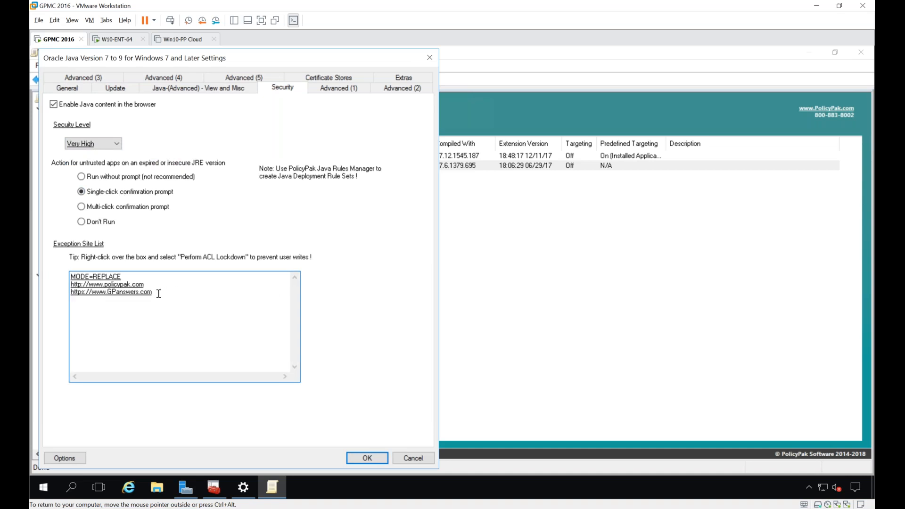
{"action": "right_click", "coordinate": [158, 294]}
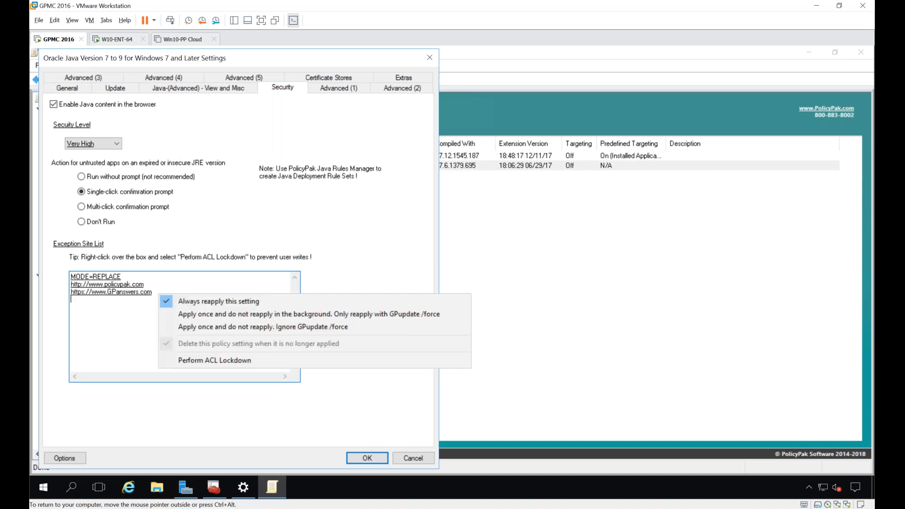
{"action": "left_click", "coordinate": [204, 361]}
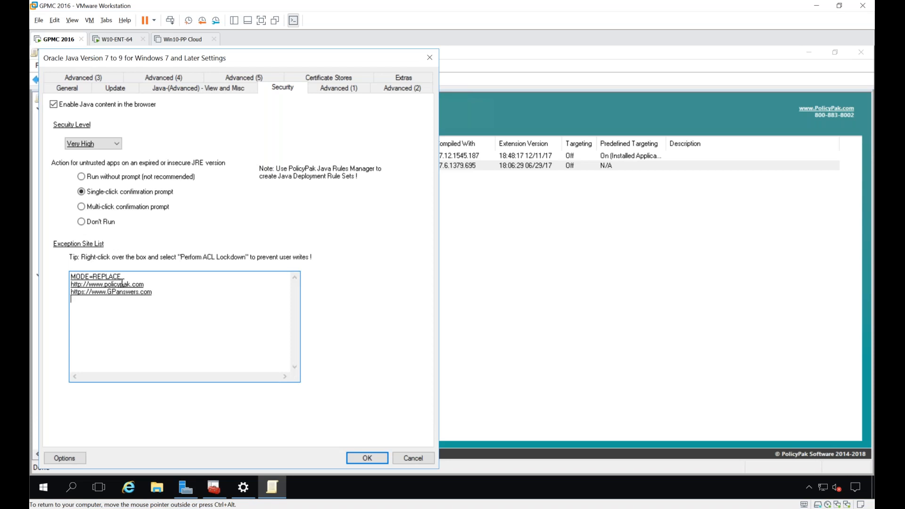
{"action": "left_click_drag", "start_coordinate": [130, 276], "coordinate": [85, 277]}
{"action": "left_click", "coordinate": [152, 293]}
{"action": "right_click", "coordinate": [156, 290]}
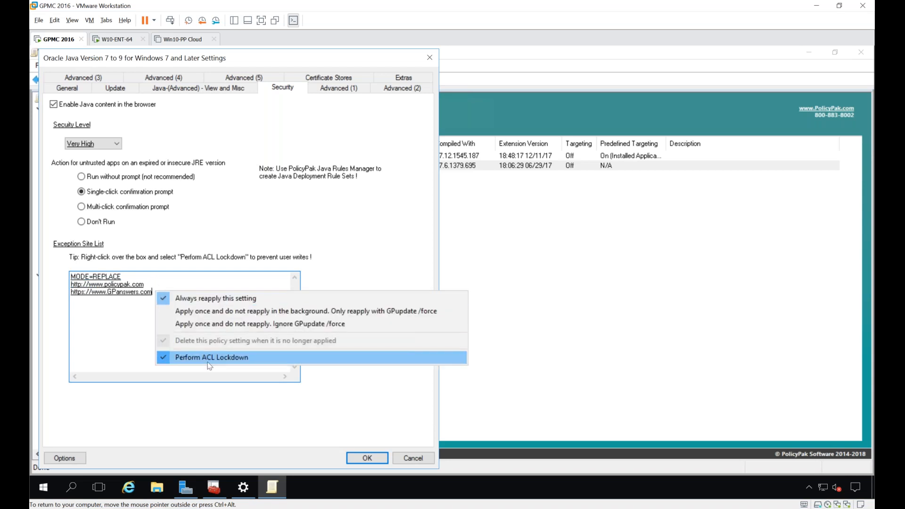
{"action": "left_click", "coordinate": [261, 226]}
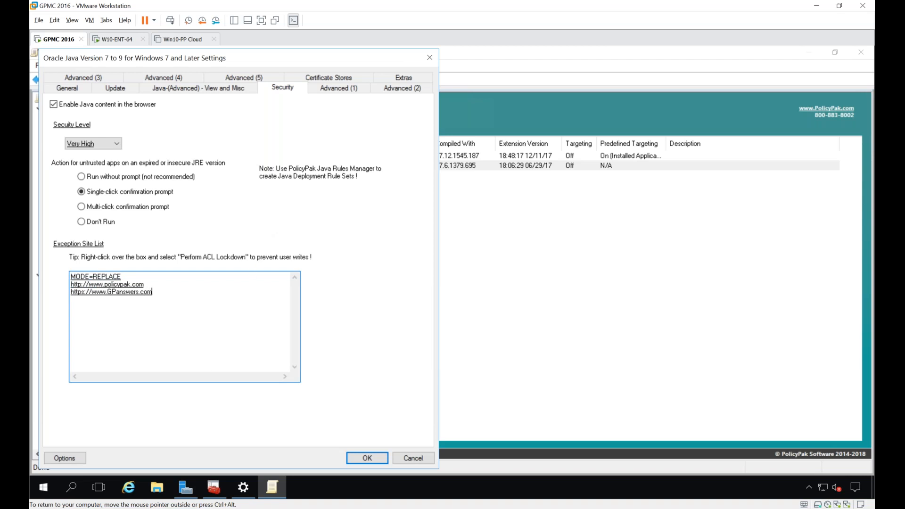
Step: Disable SSL 2.0 ClientHello format, SSL 3.0, TLS 1.0 and TLS 1.1 in Java's advanced security settings, and enforce TLS 1.2 as enabled
{"action": "left_click", "coordinate": [264, 78]}
{"action": "left_click", "coordinate": [406, 89]}
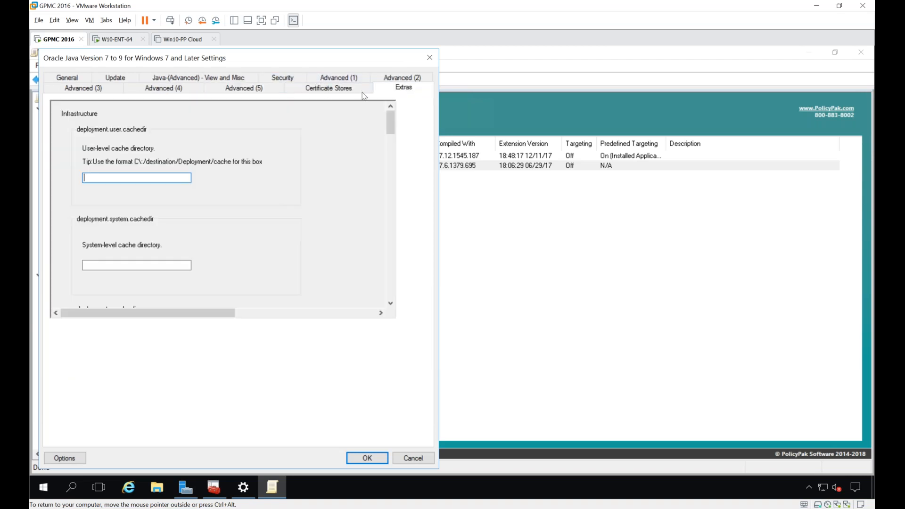
{"action": "left_click", "coordinate": [332, 78]}
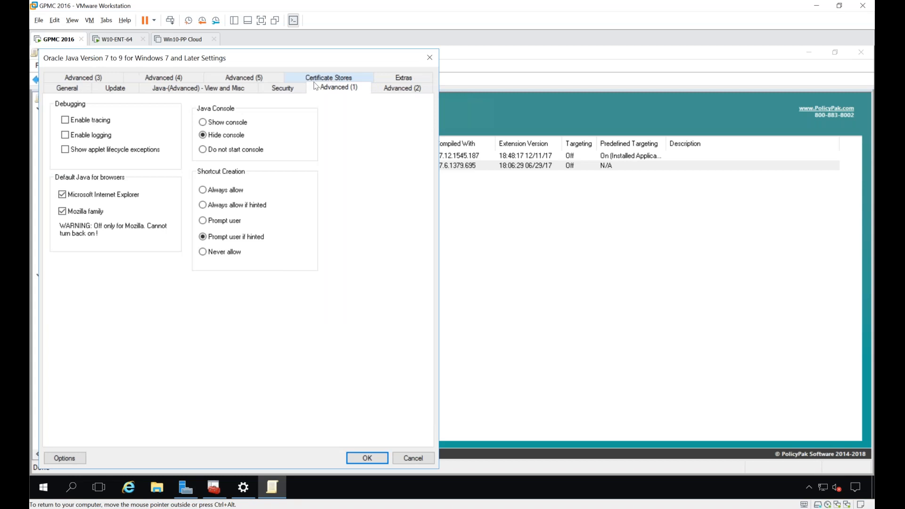
{"action": "left_click", "coordinate": [100, 78]}
{"action": "left_click", "coordinate": [153, 86]}
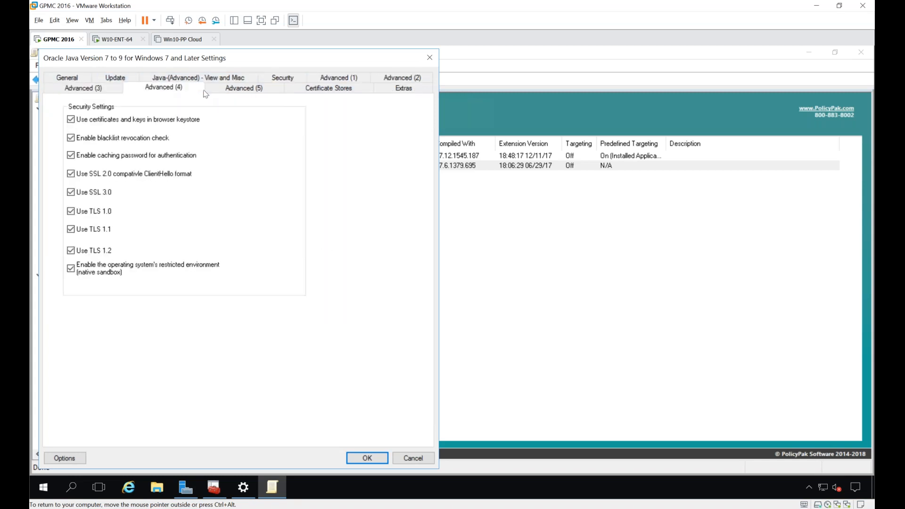
{"action": "left_click", "coordinate": [71, 174]}
{"action": "left_click", "coordinate": [71, 191]}
{"action": "left_click", "coordinate": [71, 211]}
{"action": "left_click", "coordinate": [71, 229]}
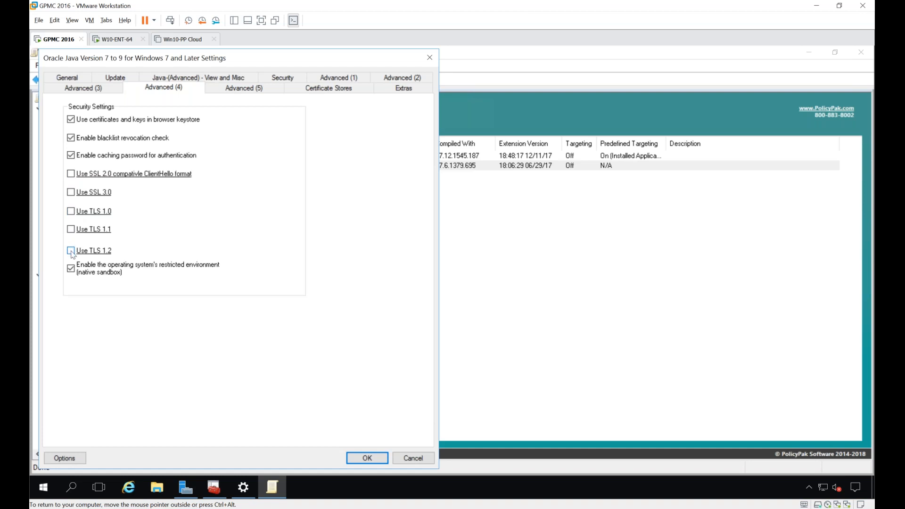
Step: Lock down Java's TLS 1.2, TLS 1.1, TLS 1.0, SSL 3.0 and SSL 2.0 settings using the system-wide config file, and save the Java entry
{"action": "right_click", "coordinate": [93, 251]}
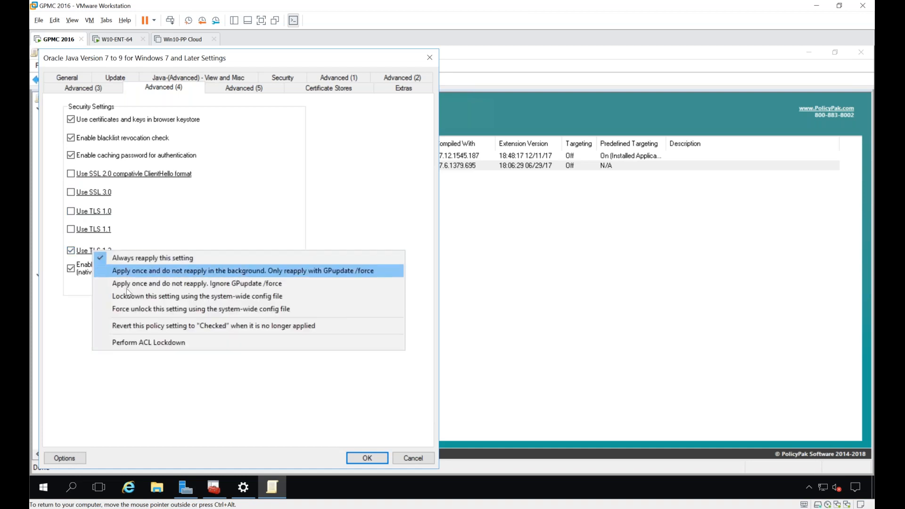
{"action": "left_click", "coordinate": [132, 296]}
{"action": "right_click", "coordinate": [81, 231]}
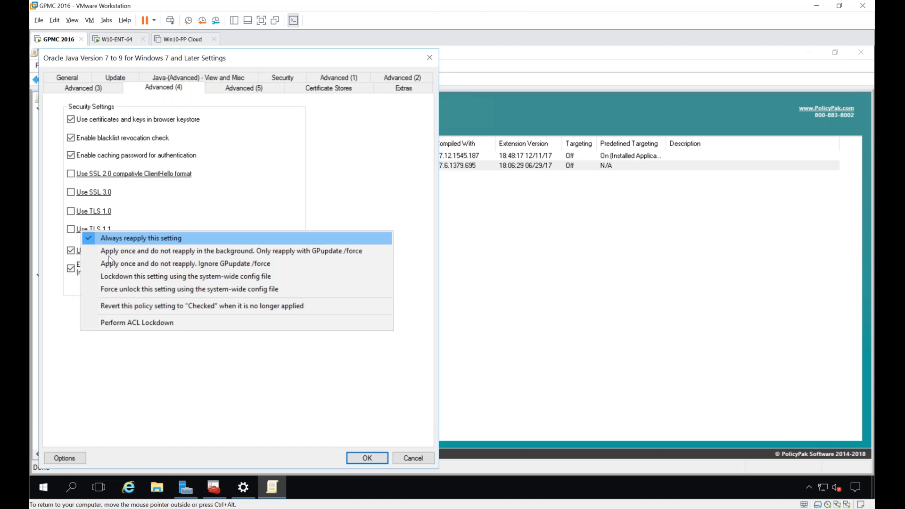
{"action": "left_click", "coordinate": [127, 278]}
{"action": "right_click", "coordinate": [84, 212]}
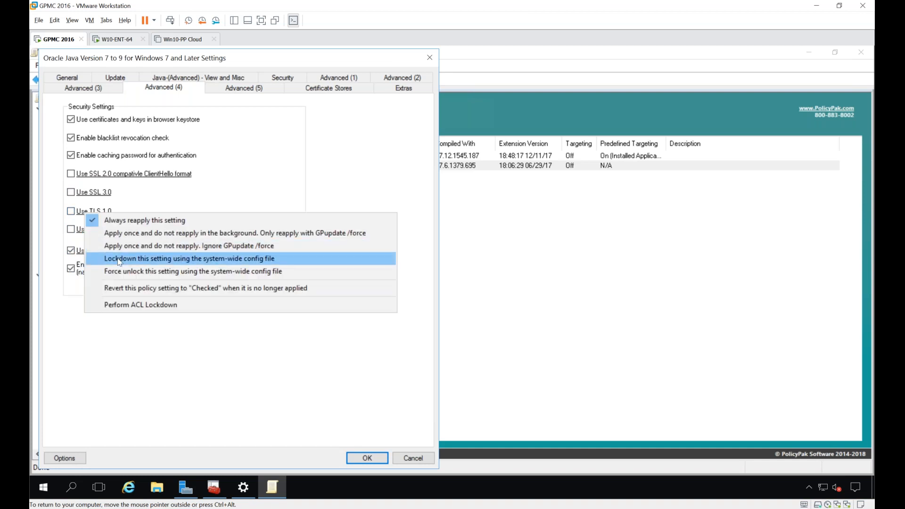
{"action": "left_click", "coordinate": [119, 261]}
{"action": "right_click", "coordinate": [85, 194]}
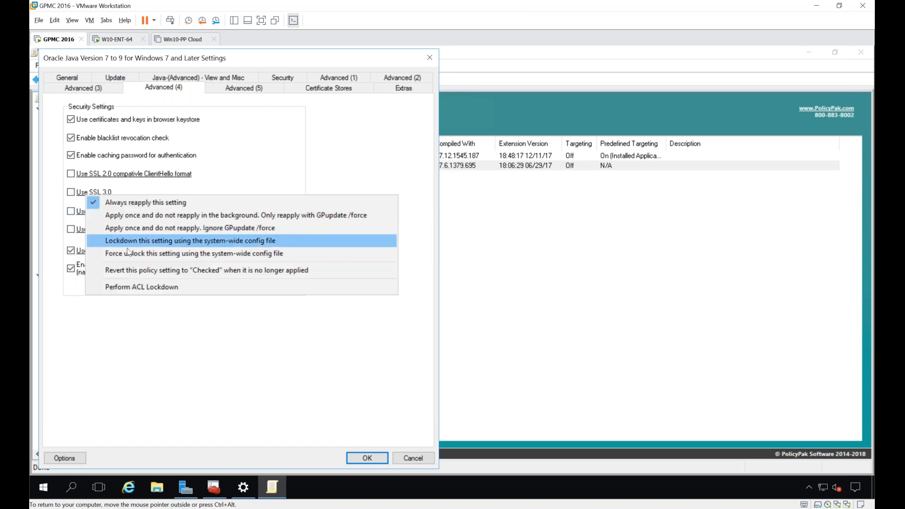
{"action": "left_click", "coordinate": [126, 243]}
{"action": "right_click", "coordinate": [102, 173]}
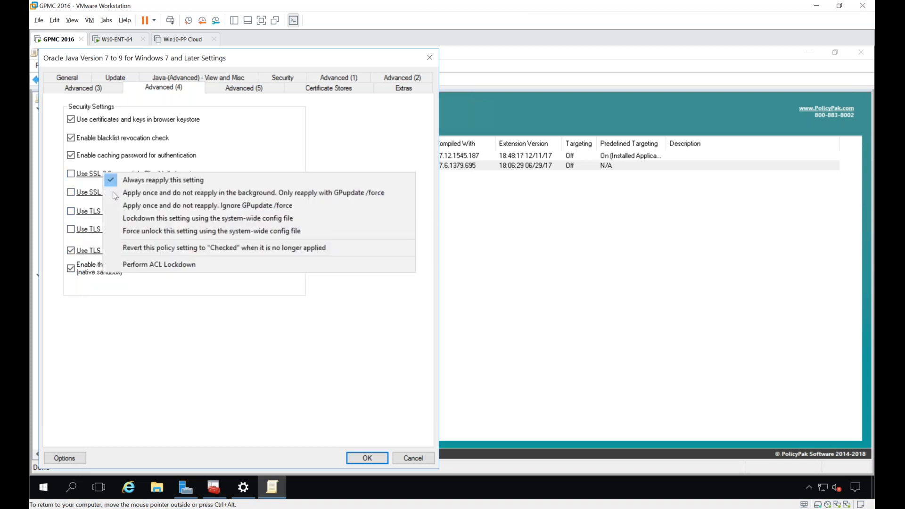
{"action": "left_click", "coordinate": [142, 220]}
{"action": "key", "text": "Return"}
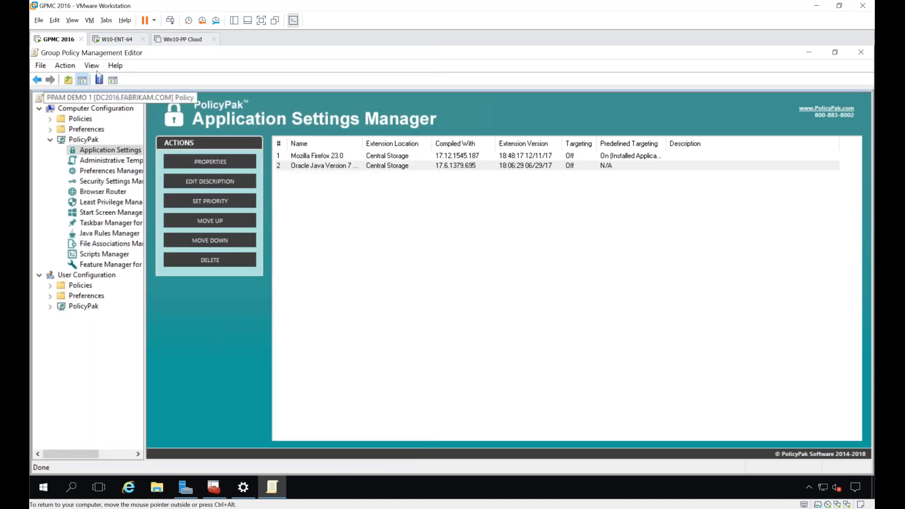
Step: Switch to the W10-ENT-64 client, run gpupdate in Command Prompt, and move its window off the desktop icons
{"action": "left_click", "coordinate": [99, 38]}
{"action": "left_click", "coordinate": [414, 493]}
{"action": "left_click", "coordinate": [404, 301]}
{"action": "type", "text": "gpupdate"}
{"action": "key", "text": "Return"}
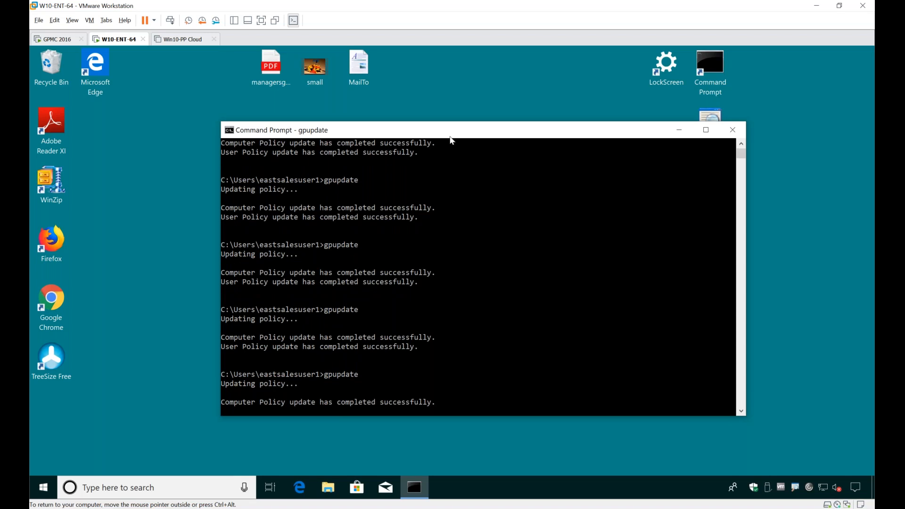
{"action": "left_click_drag", "start_coordinate": [462, 135], "coordinate": [656, 98]}
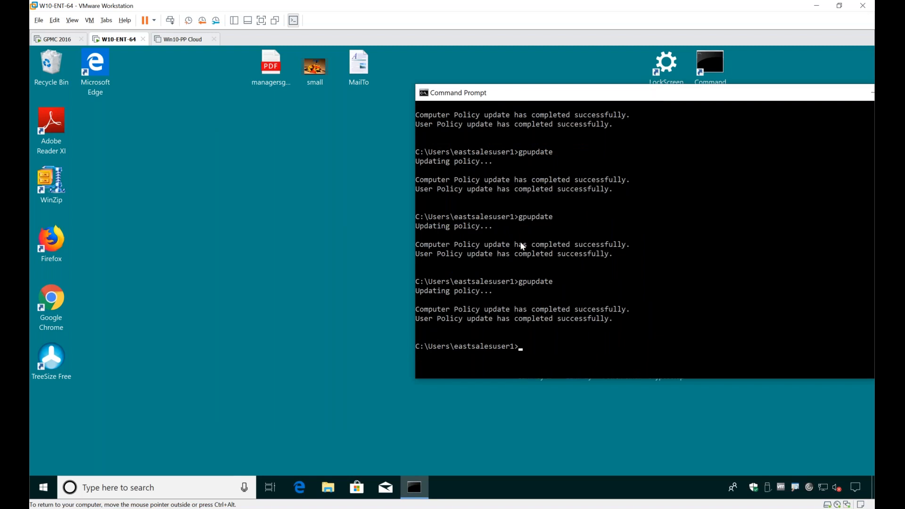
{"action": "left_click_drag", "start_coordinate": [512, 92], "coordinate": [651, 255]}
{"action": "left_click", "coordinate": [193, 241]}
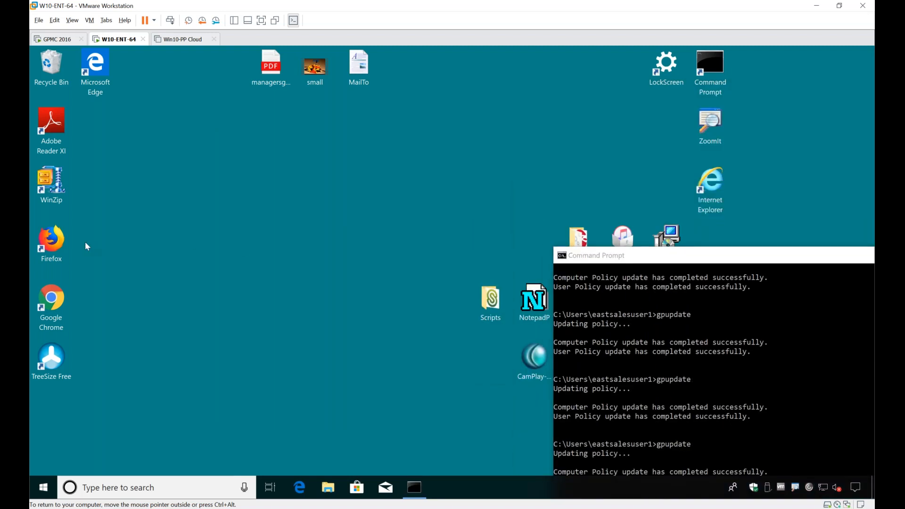
Step: Open Firefox and examine its startup, home page, update and Privacy & Security options for the delivered settings
{"action": "double_click", "coordinate": [52, 242]}
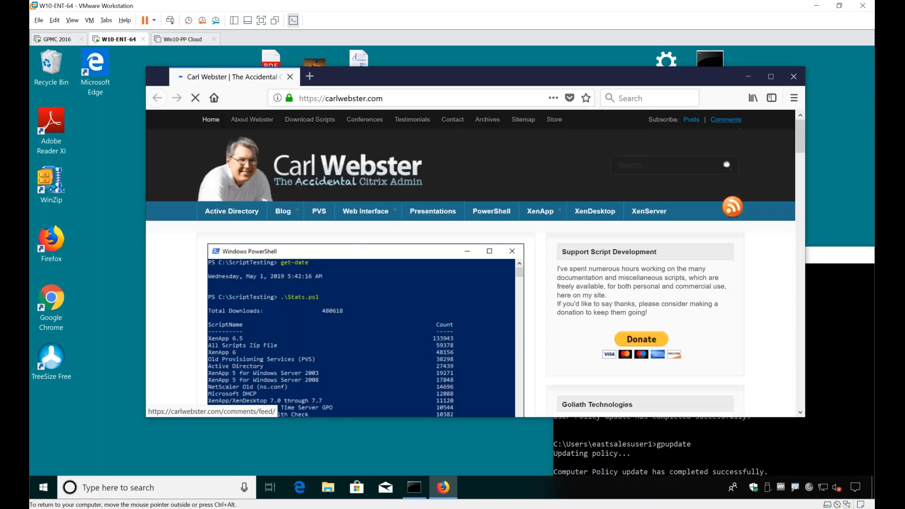
{"action": "left_click", "coordinate": [794, 99]}
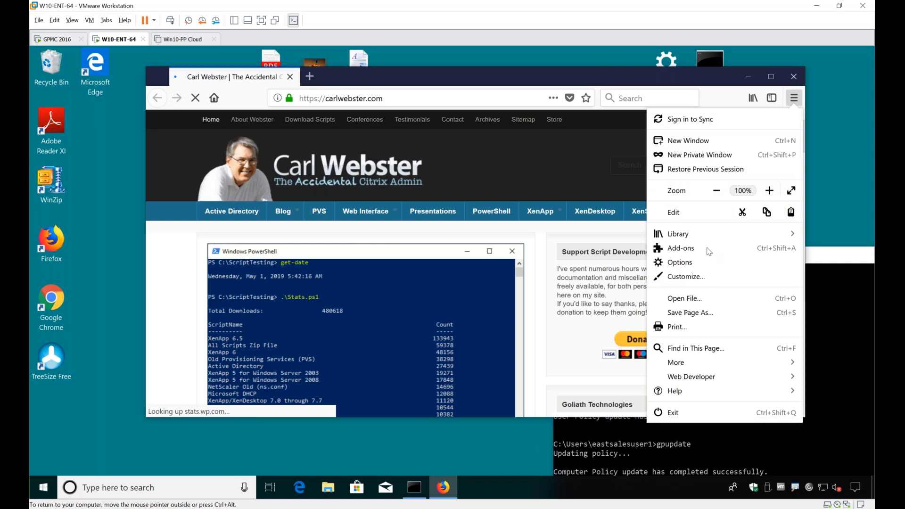
{"action": "left_click", "coordinate": [698, 263]}
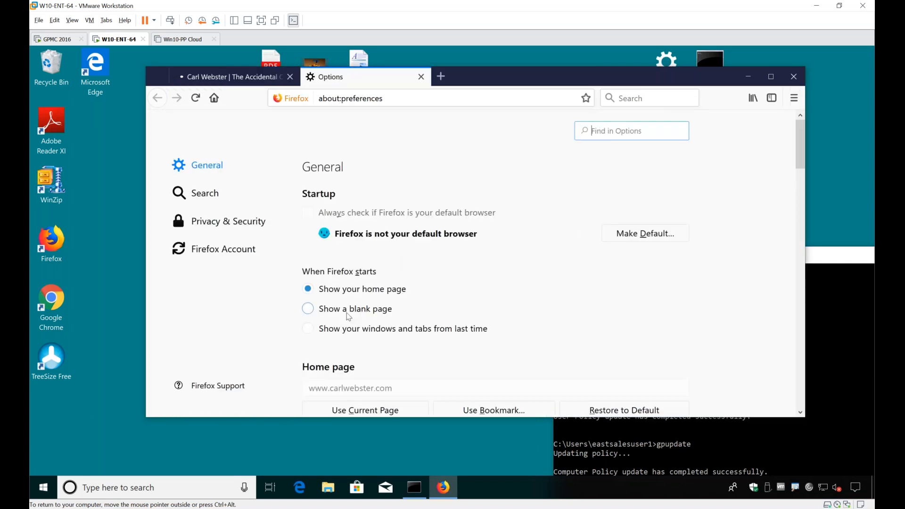
{"action": "scroll", "coordinate": [351, 311], "scroll_direction": "down", "scroll_amount": 4}
{"action": "scroll", "coordinate": [342, 180], "scroll_direction": "up", "scroll_amount": 2}
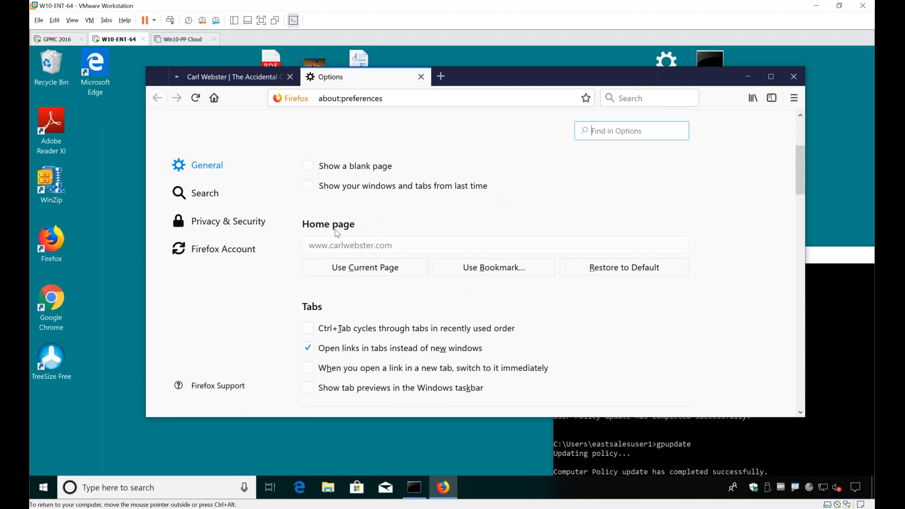
{"action": "scroll", "coordinate": [366, 243], "scroll_direction": "down", "scroll_amount": 5}
{"action": "scroll", "coordinate": [366, 243], "scroll_direction": "down", "scroll_amount": 12}
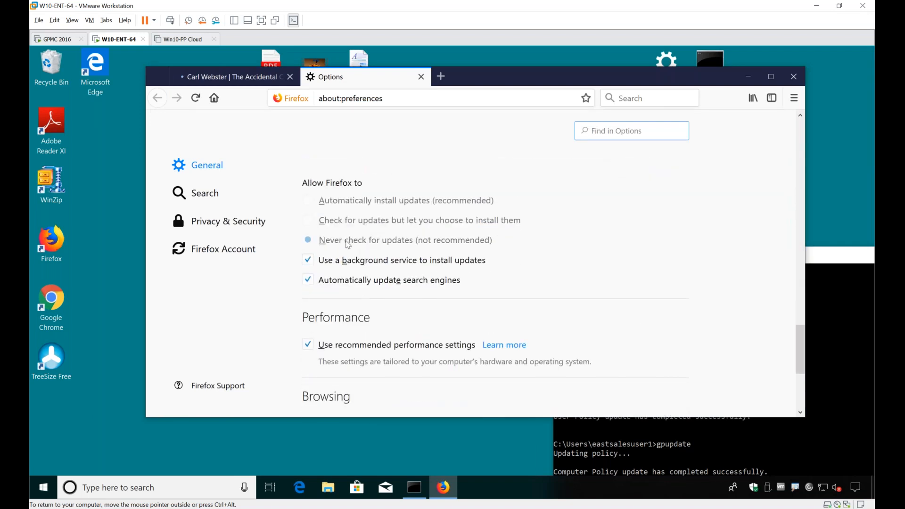
{"action": "left_click", "coordinate": [212, 225]}
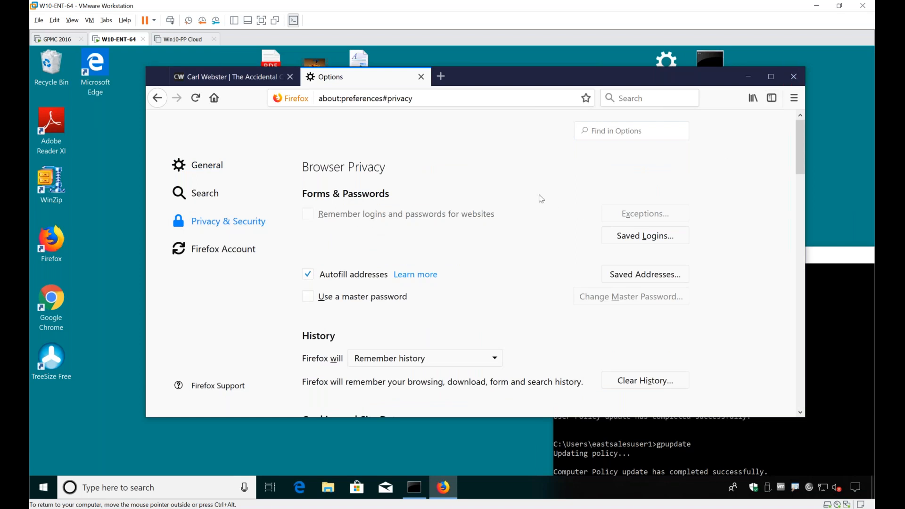
{"action": "left_click", "coordinate": [210, 78]}
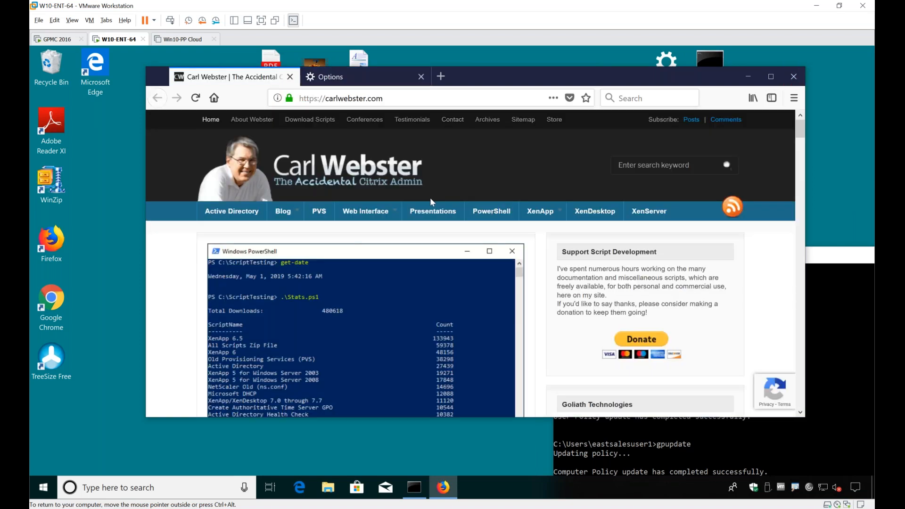
Step: Open Configure Java and examine the security level and Exception Site List, including whether the site entries can be edited
{"action": "key", "text": "super"}
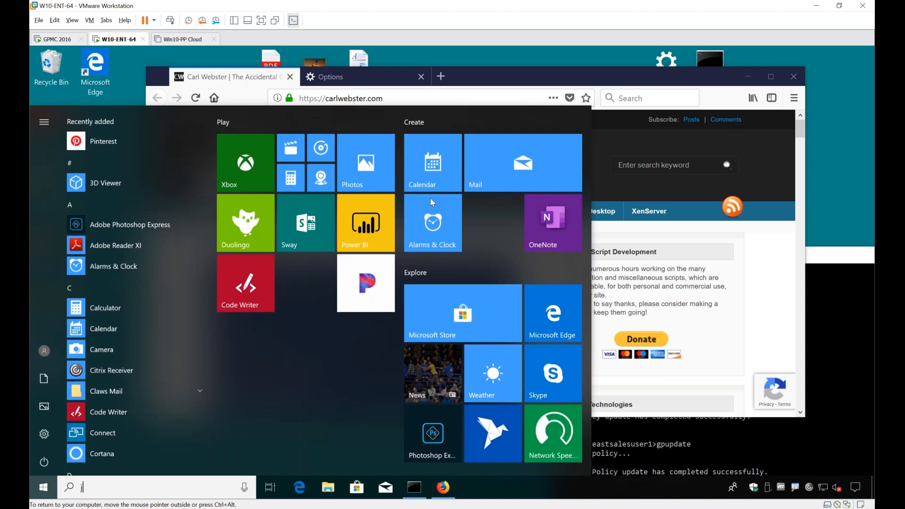
{"action": "type", "text": "java"}
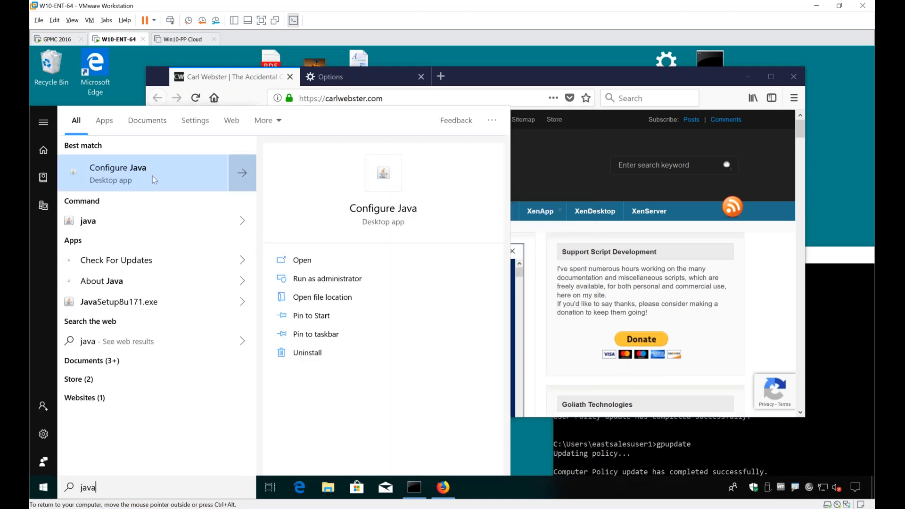
{"action": "left_click", "coordinate": [154, 180]}
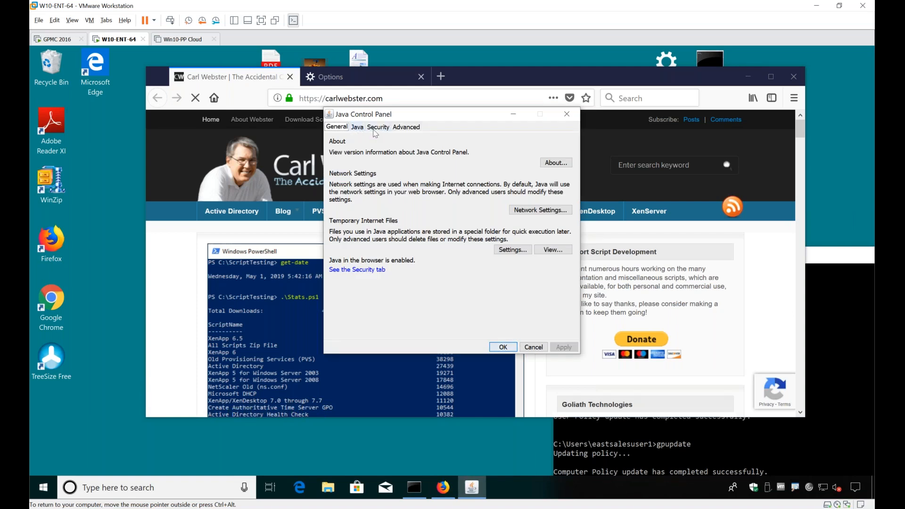
{"action": "left_click", "coordinate": [378, 128]}
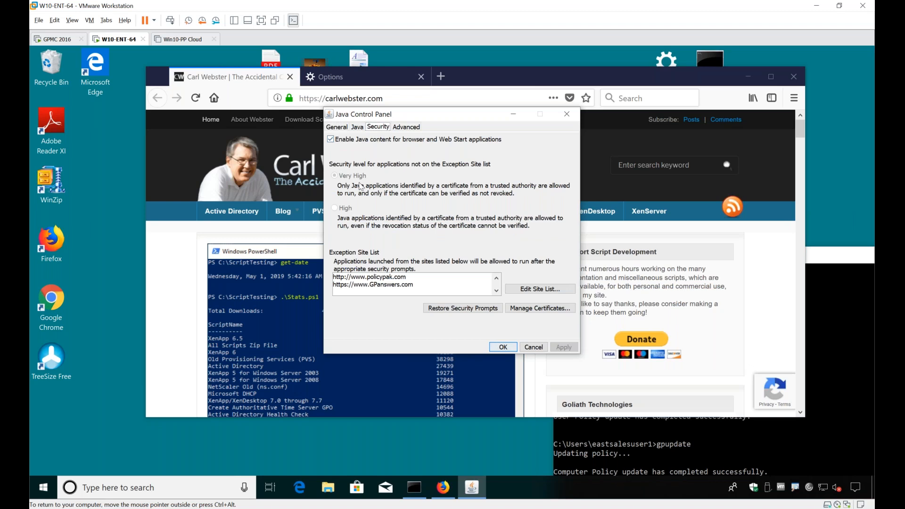
{"action": "left_click", "coordinate": [545, 290]}
{"action": "left_click", "coordinate": [492, 246]}
{"action": "left_click", "coordinate": [540, 292]}
{"action": "left_click", "coordinate": [541, 292]}
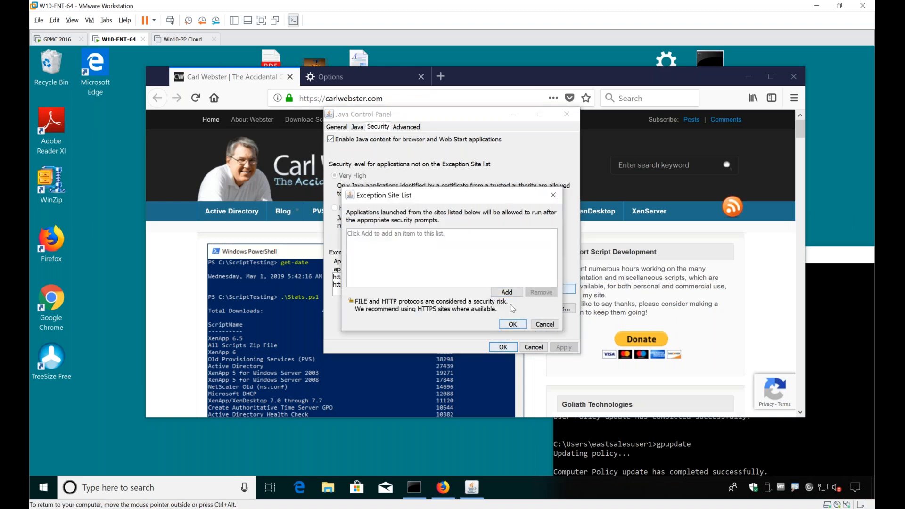
{"action": "left_click", "coordinate": [513, 324]}
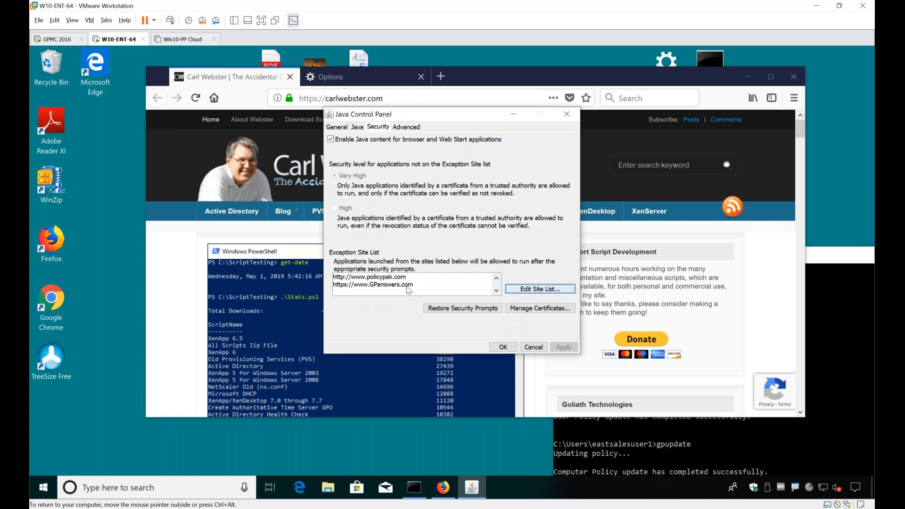
Step: Check whether the SSL and TLS options in Java's advanced security settings can be changed, and close the Java Control Panel
{"action": "left_click", "coordinate": [405, 127]}
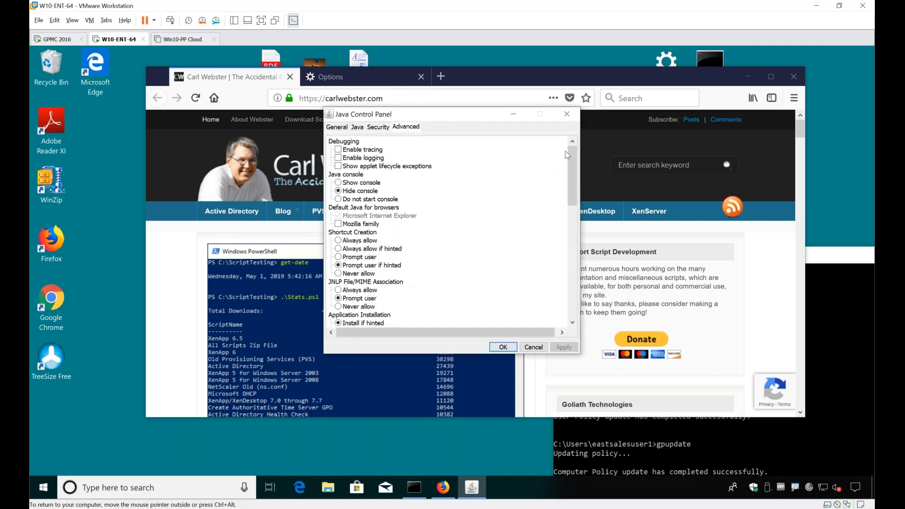
{"action": "left_click_drag", "start_coordinate": [568, 149], "coordinate": [560, 285]}
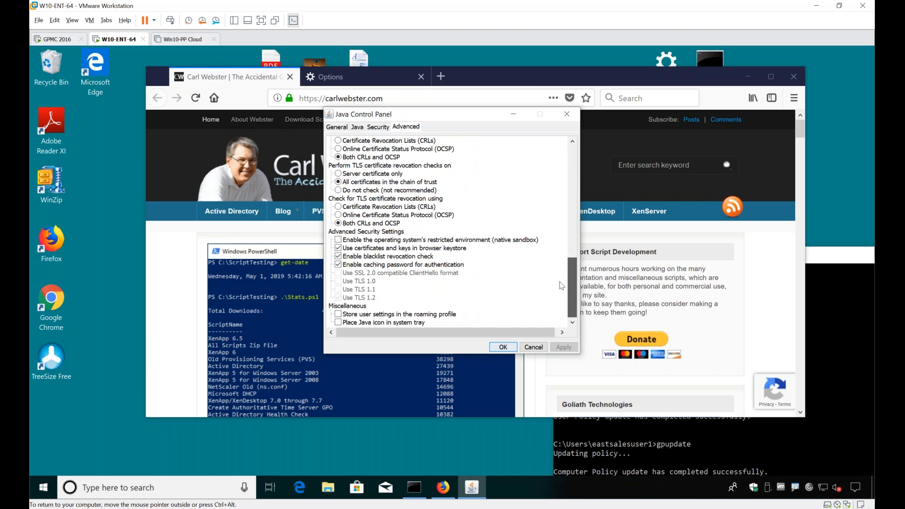
{"action": "left_click", "coordinate": [353, 297]}
{"action": "left_click", "coordinate": [357, 282]}
{"action": "left_click", "coordinate": [363, 274]}
{"action": "left_click", "coordinate": [362, 297]}
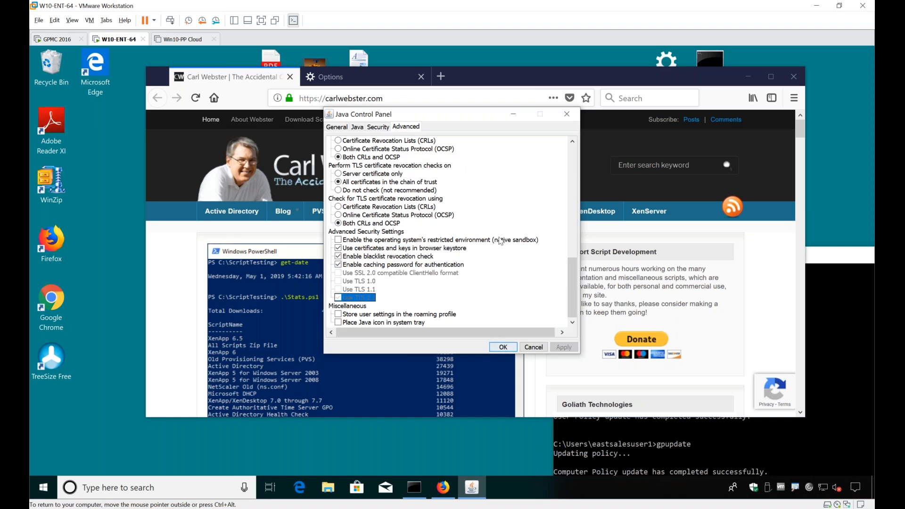
{"action": "left_click", "coordinate": [562, 119]}
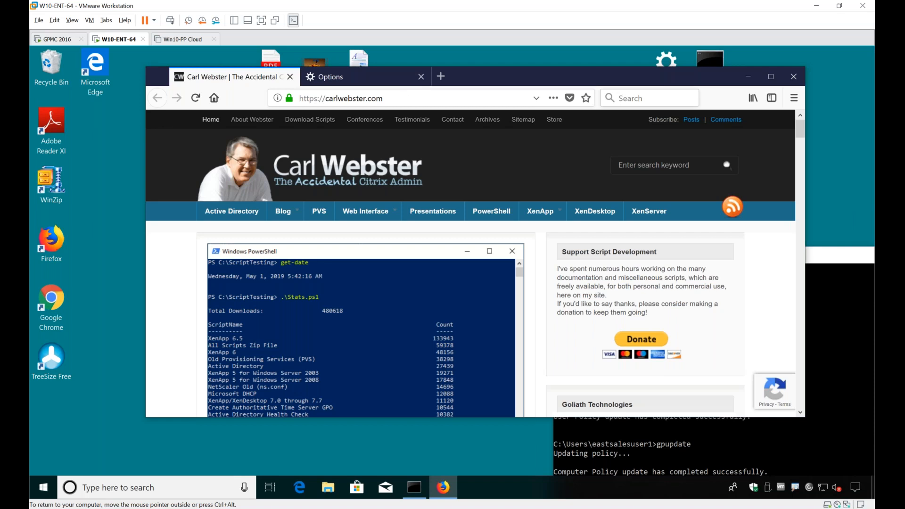
Step: Clear the desktop of open windows, try to launch Procmon as a standard user, and dismiss the elevation request
{"action": "left_click", "coordinate": [753, 84]}
{"action": "left_click_drag", "start_coordinate": [595, 263], "coordinate": [776, 305]}
{"action": "left_click", "coordinate": [310, 366]}
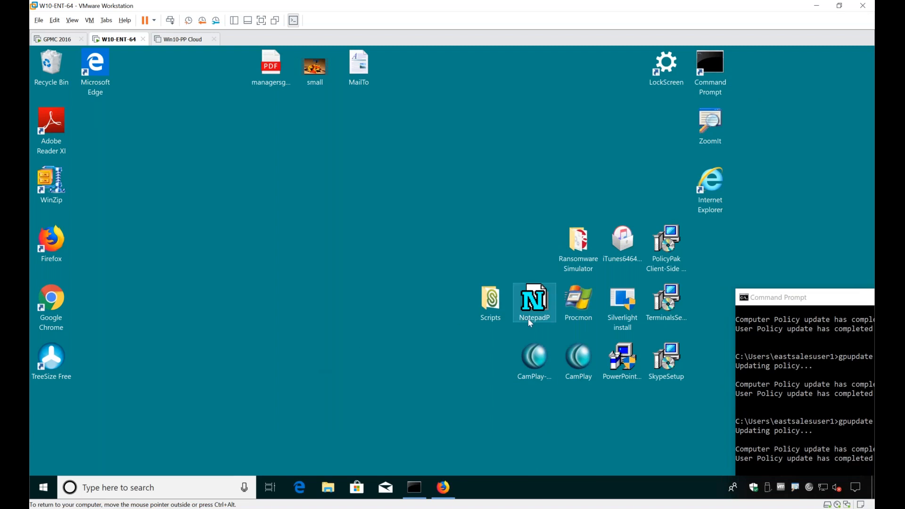
{"action": "double_click", "coordinate": [574, 300]}
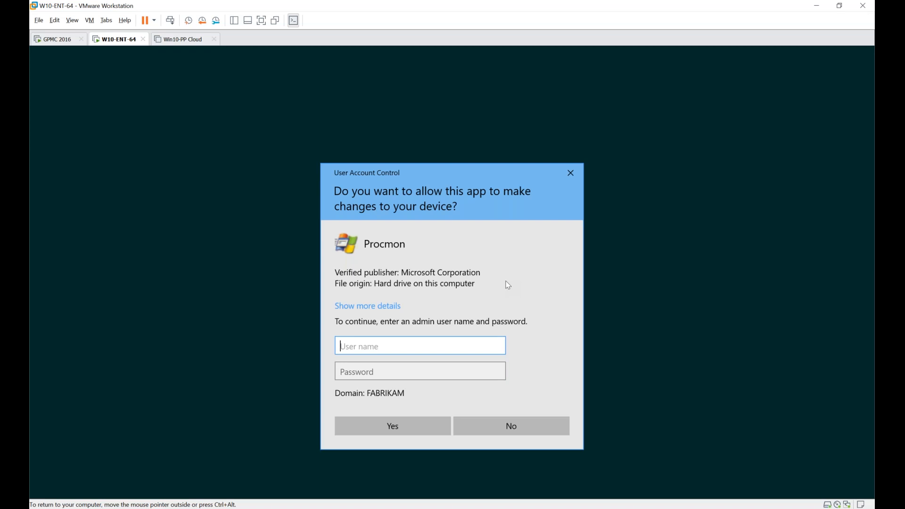
{"action": "key", "text": "Escape"}
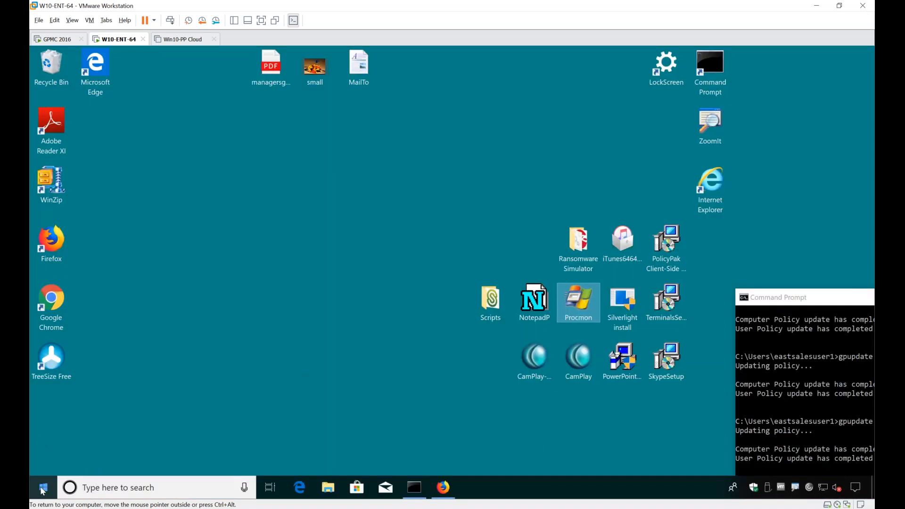
Step: Open Device Manager as a standard user, magnify and circle its warning in red, and dismiss it
{"action": "right_click", "coordinate": [42, 490]}
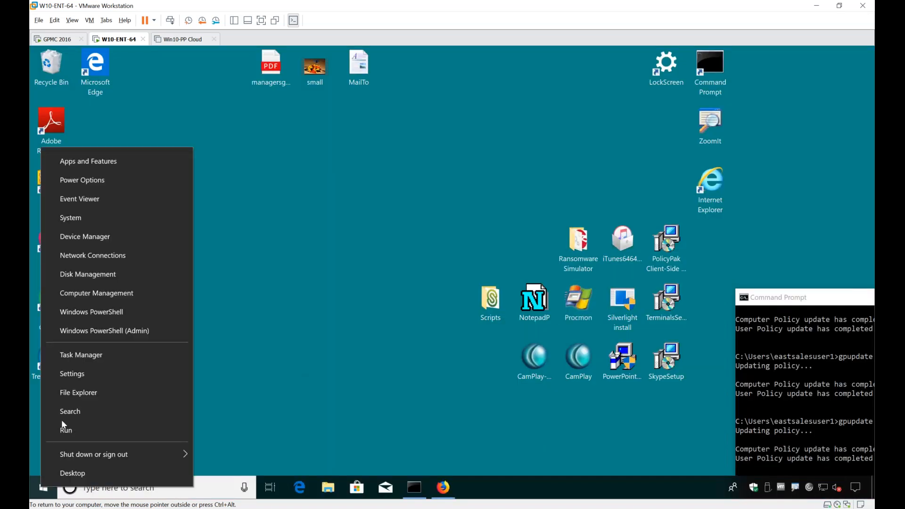
{"action": "left_click", "coordinate": [114, 237]}
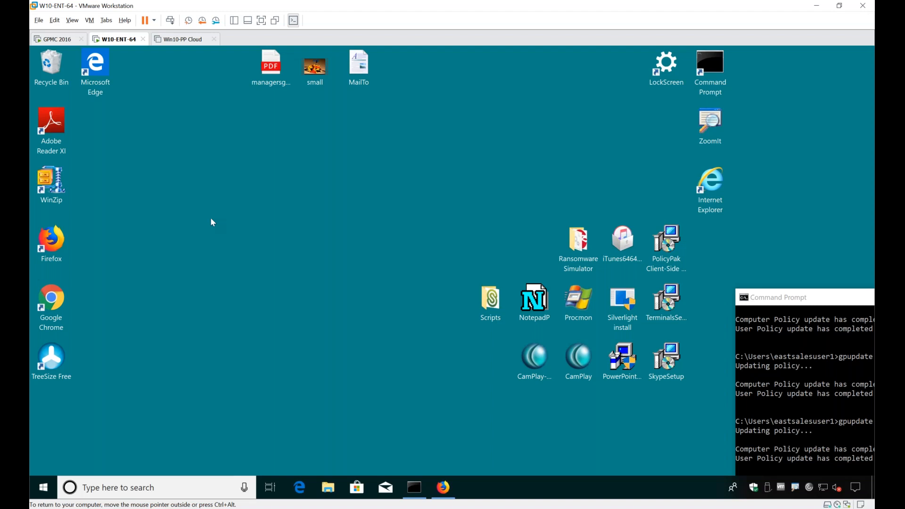
{"action": "key", "text": "ctrl+1"}
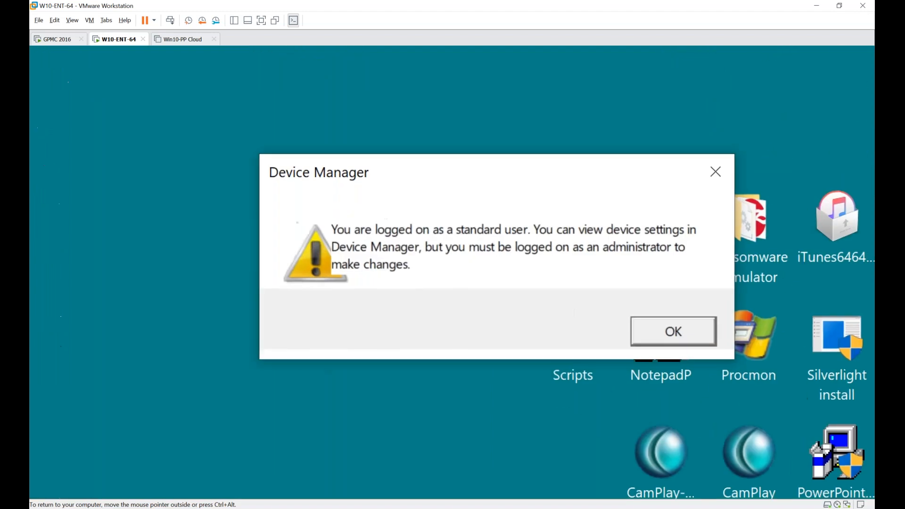
{"action": "mouse_move", "coordinate": [394, 297]}
{"action": "left_mouse_down"}
{"action": "mouse_move", "coordinate": [646, 296]}
{"action": "mouse_move", "coordinate": [617, 152]}
{"action": "mouse_move", "coordinate": [193, 214]}
{"action": "mouse_move", "coordinate": [364, 292]}
{"action": "left_mouse_up"}
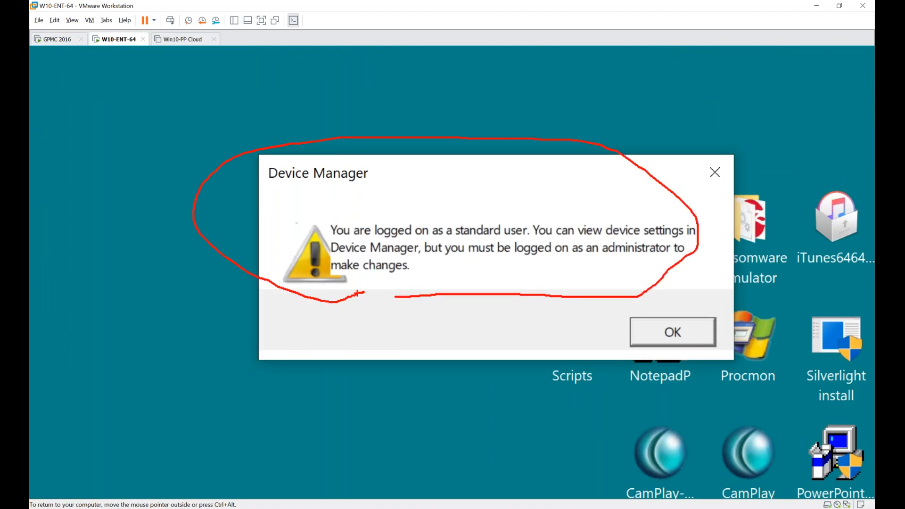
{"action": "key", "text": "Escape"}
{"action": "left_click", "coordinate": [531, 297]}
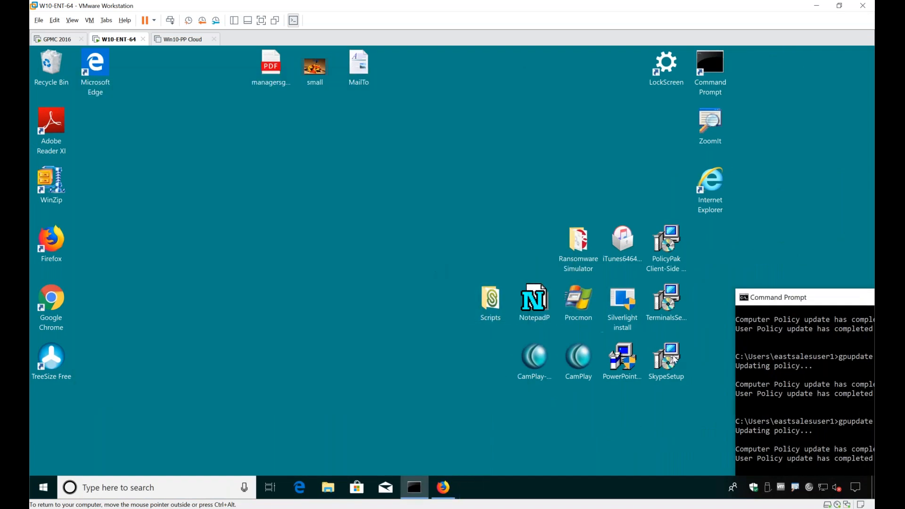
Step: Try to install Skype 7.30 as a standard user, accepting the license agreement, and dismiss the elevation request and the installer
{"action": "double_click", "coordinate": [674, 359]}
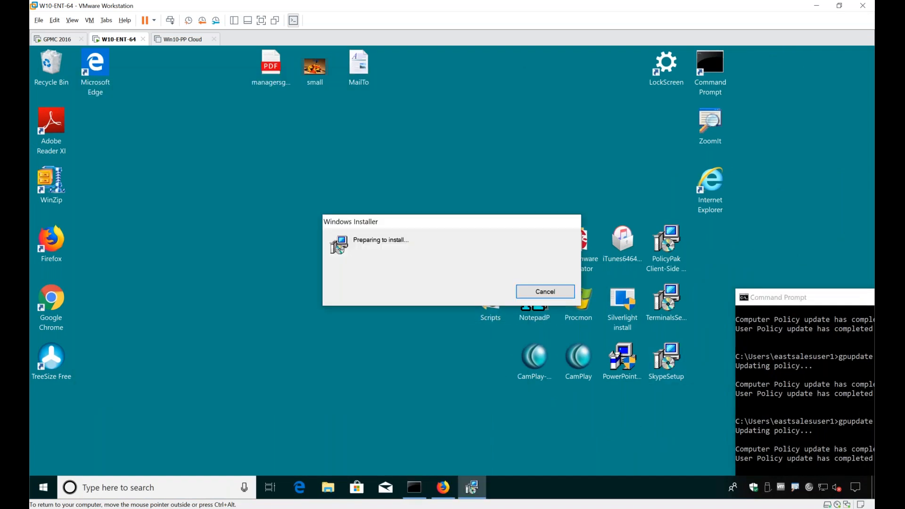
{"action": "key", "text": "Return"}
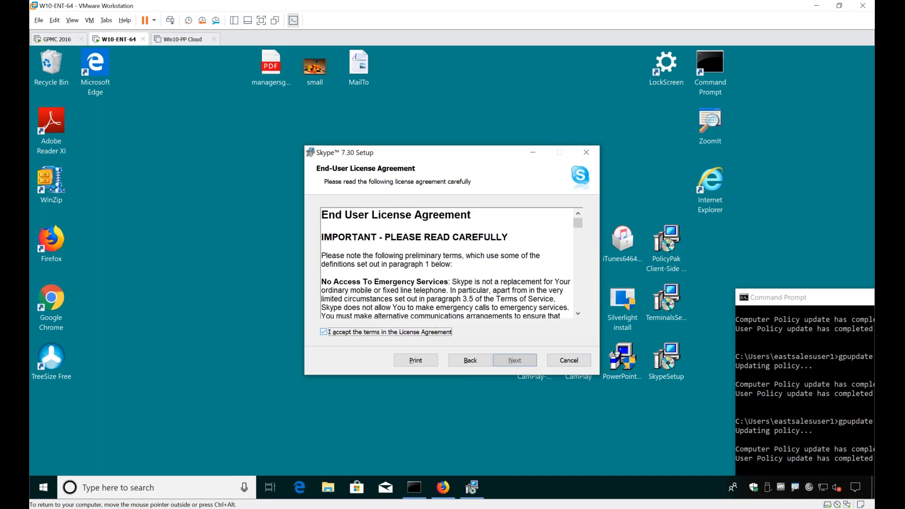
{"action": "key", "text": "space"}
{"action": "key", "text": "Return"}
{"action": "key", "text": "Return"}
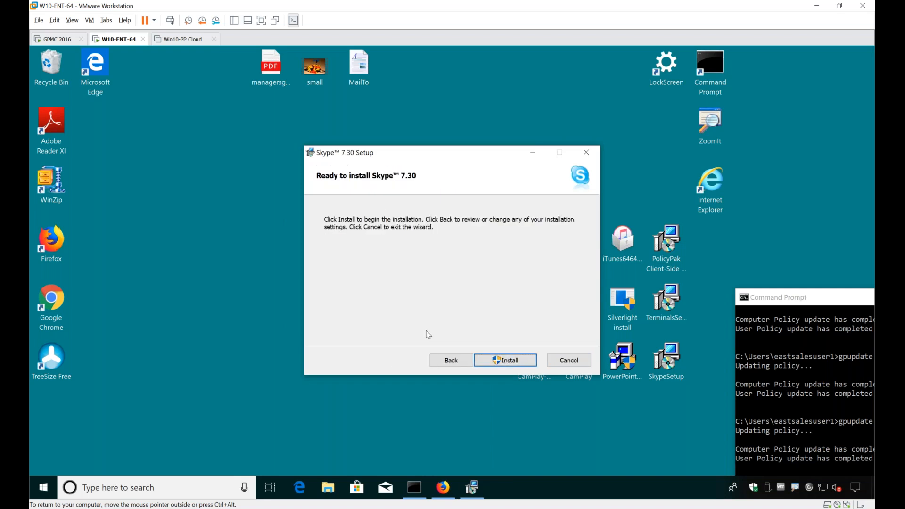
{"action": "left_click", "coordinate": [487, 359]}
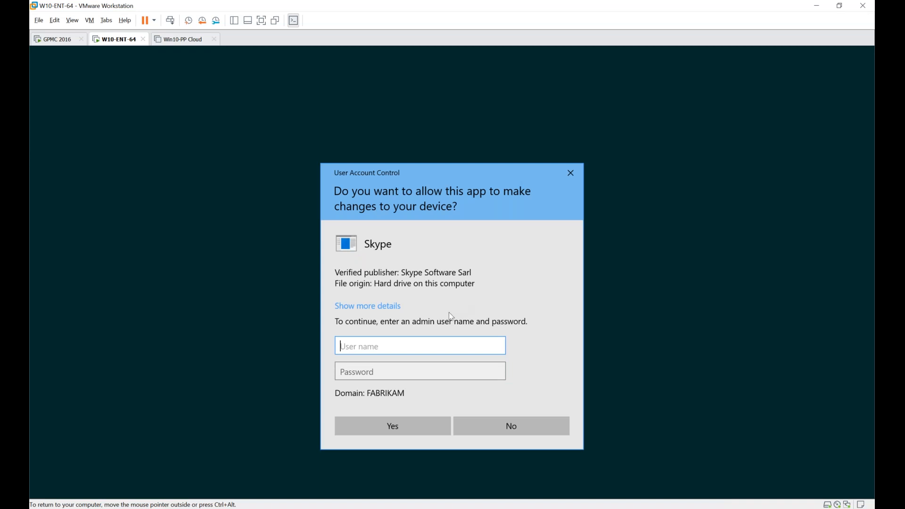
{"action": "key", "text": "Escape"}
{"action": "key", "text": "Return"}
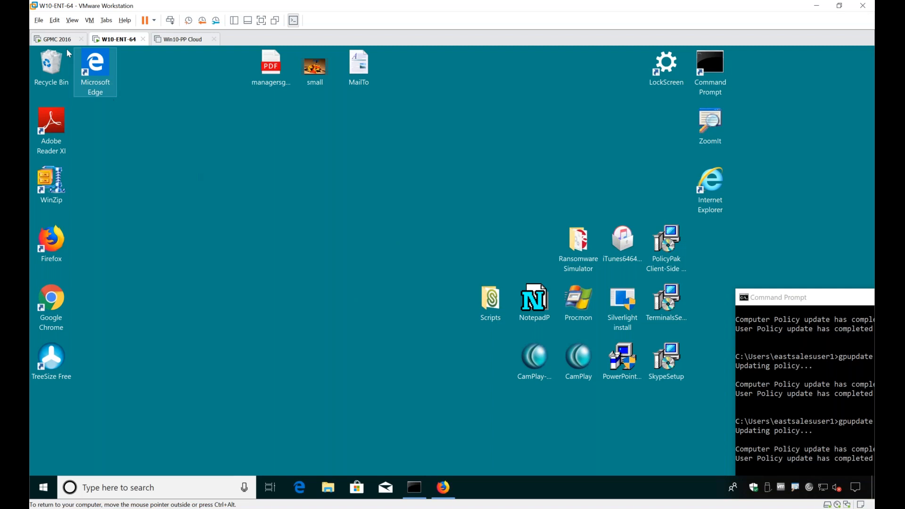
Step: On the GPMC 2016 machine, close the open policy editor and rename the GPO PP 123245 under East Sales Users as PPLPM Demo 12
{"action": "left_click", "coordinate": [57, 39]}
{"action": "left_click", "coordinate": [380, 258]}
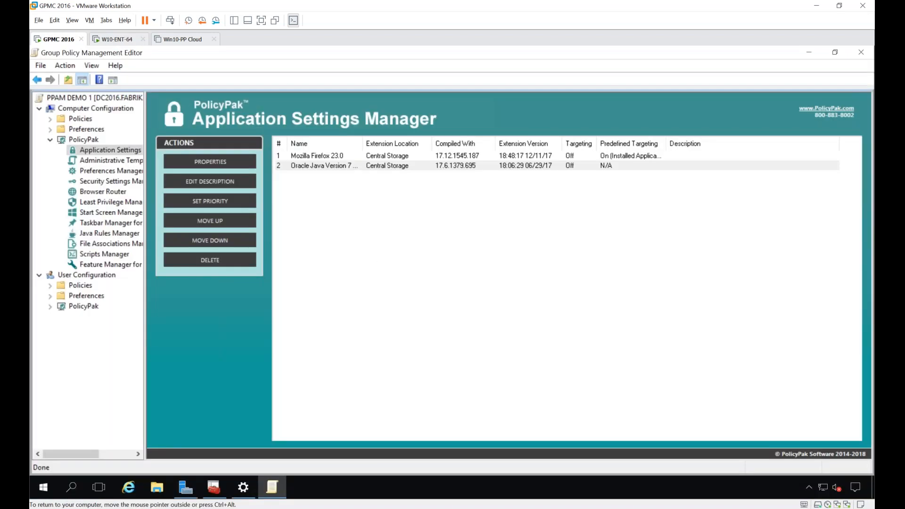
{"action": "key", "text": "alt+F4"}
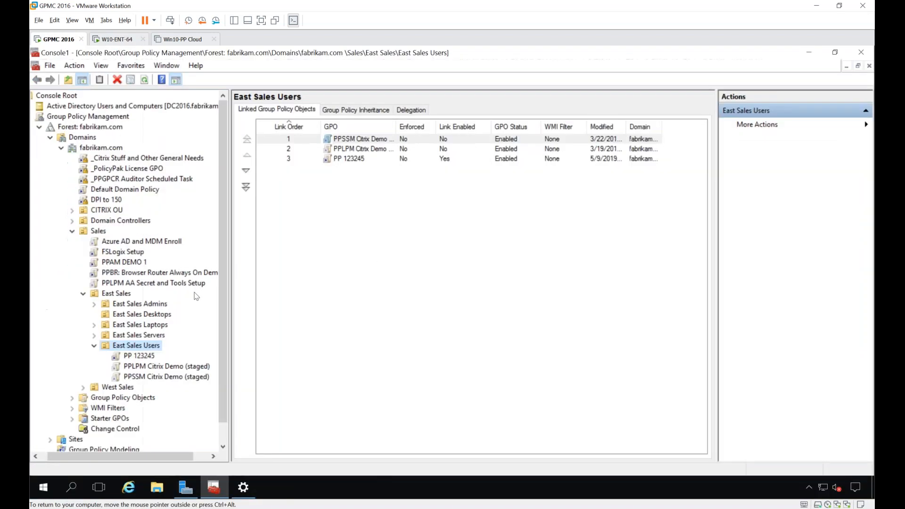
{"action": "left_click", "coordinate": [136, 356]}
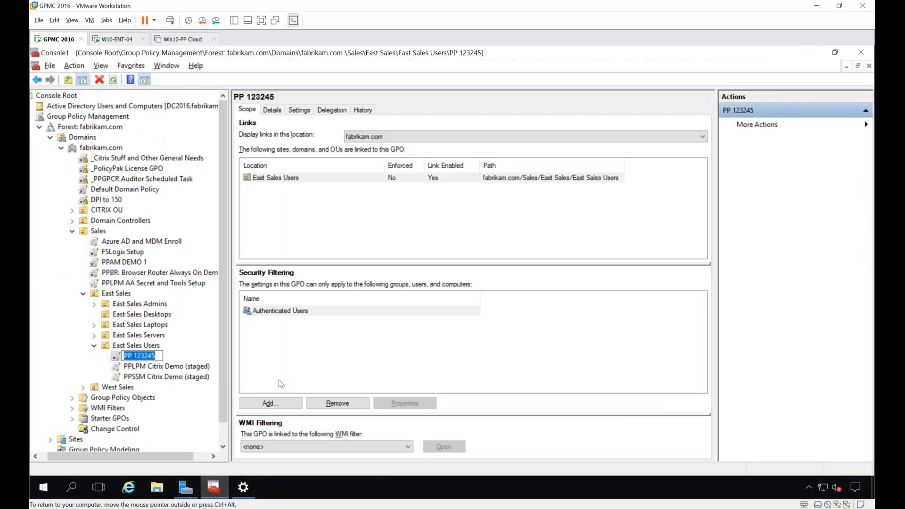
{"action": "type", "text": "PPLPM Demo 12"}
{"action": "key", "text": "Return"}
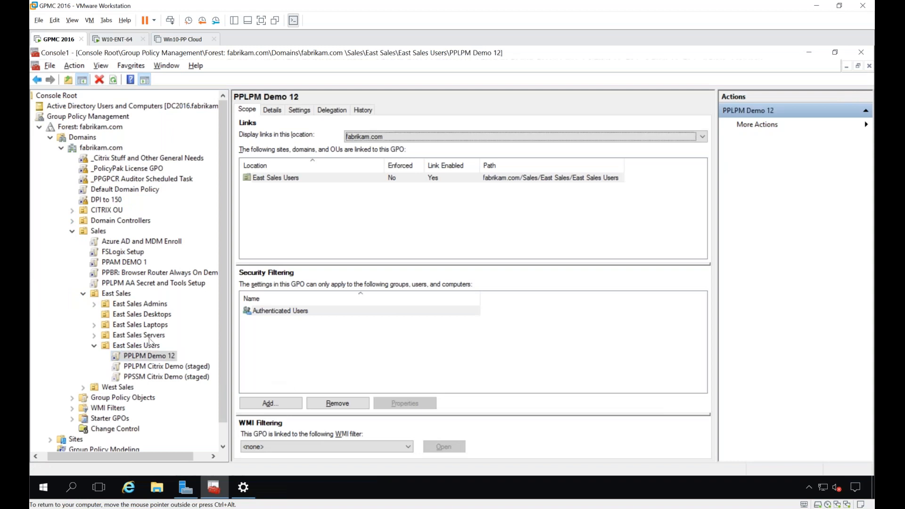
Step: Open the PPLPM Demo 12 GPO for editing and show PolicyPak Least Privilege Manager under User Configuration
{"action": "right_click", "coordinate": [144, 358]}
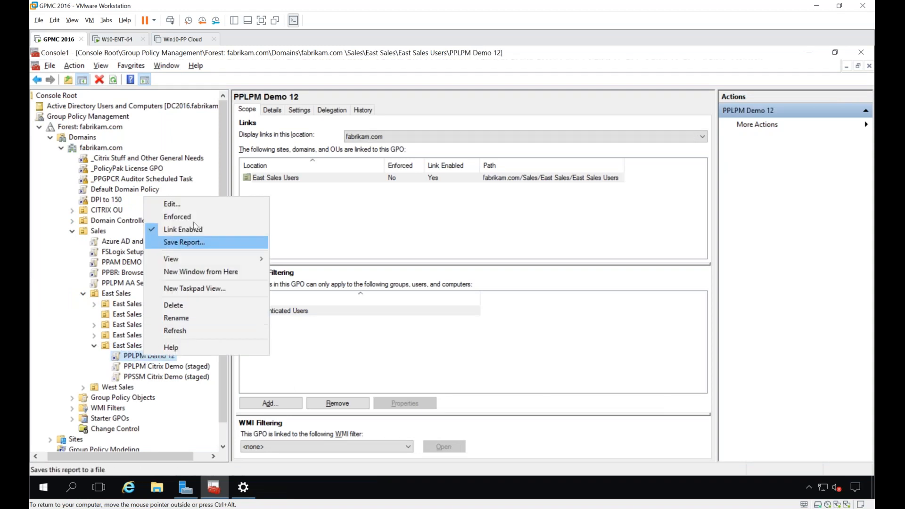
{"action": "left_click", "coordinate": [172, 204]}
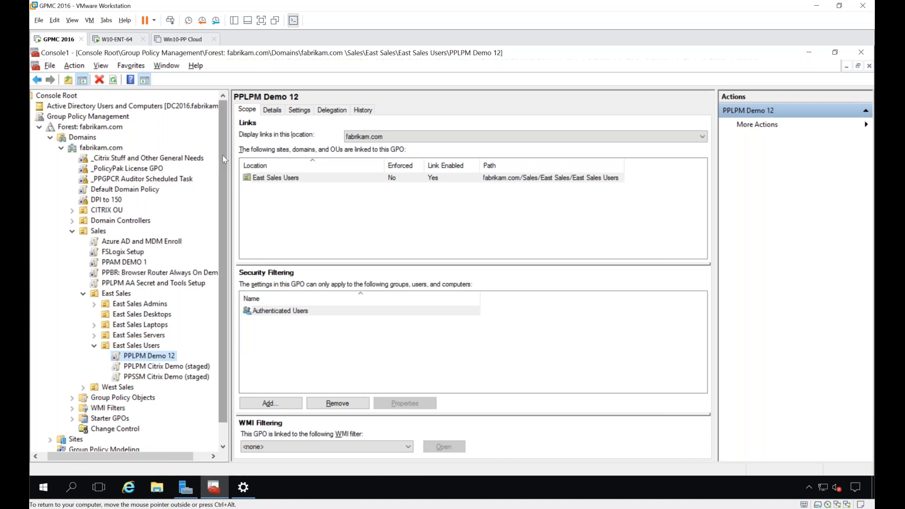
{"action": "double_click", "coordinate": [264, 99]}
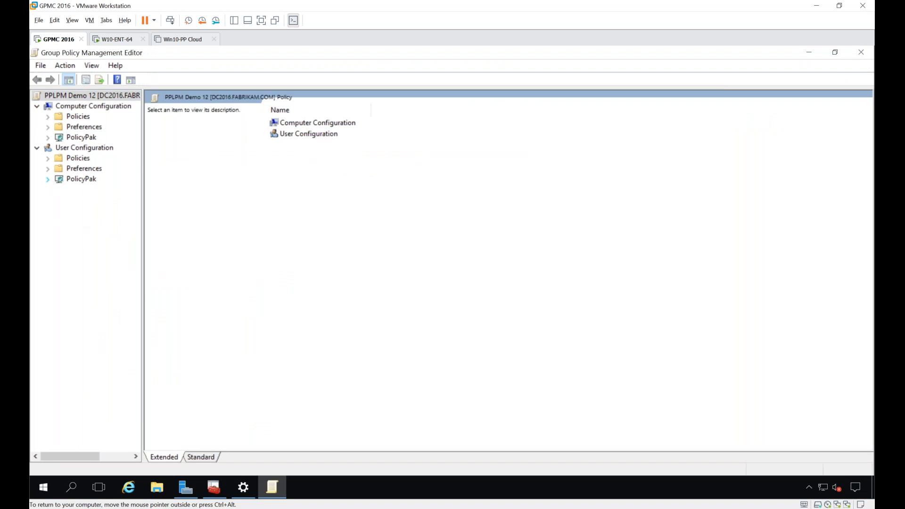
{"action": "left_click", "coordinate": [48, 179]}
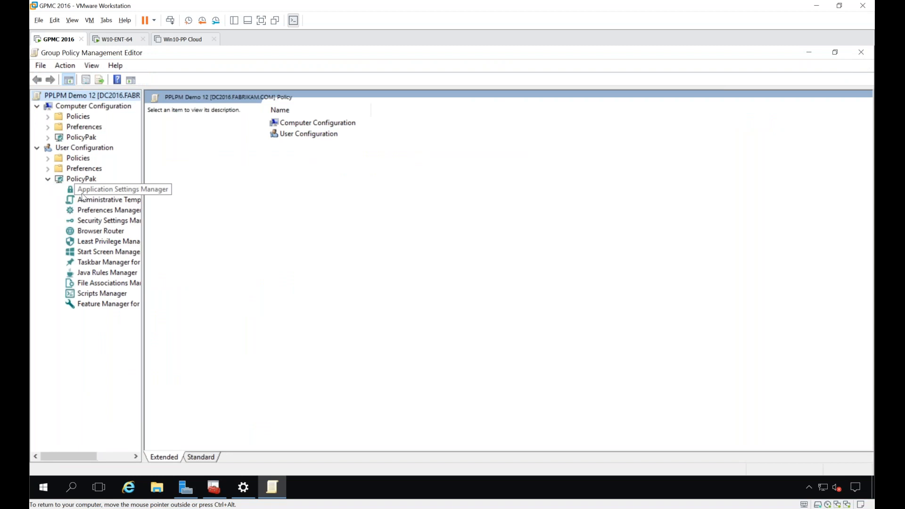
{"action": "left_click", "coordinate": [106, 241]}
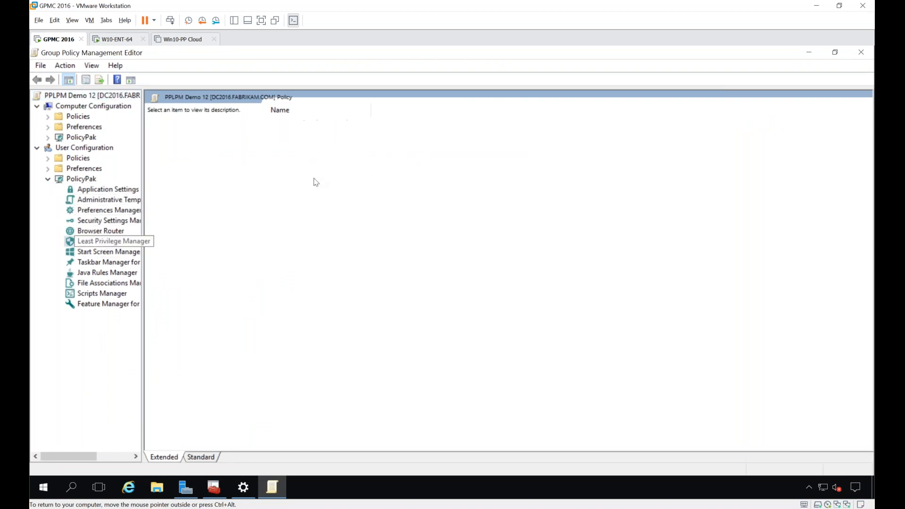
Step: Add an executable policy with a simple hash rule that runs Procmon.exe with elevated privileges, keeping the default name and settings
{"action": "right_click", "coordinate": [327, 177]}
{"action": "mouse_move", "coordinate": [343, 180]}
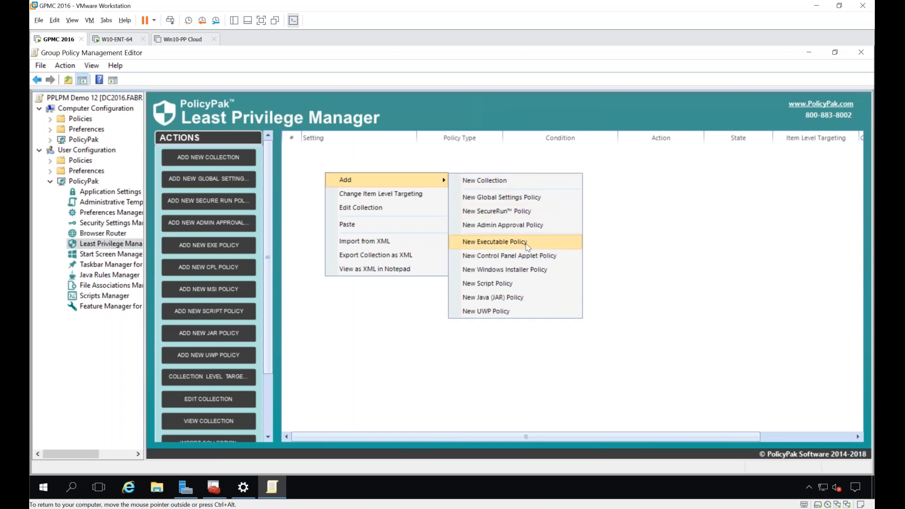
{"action": "left_click", "coordinate": [557, 247]}
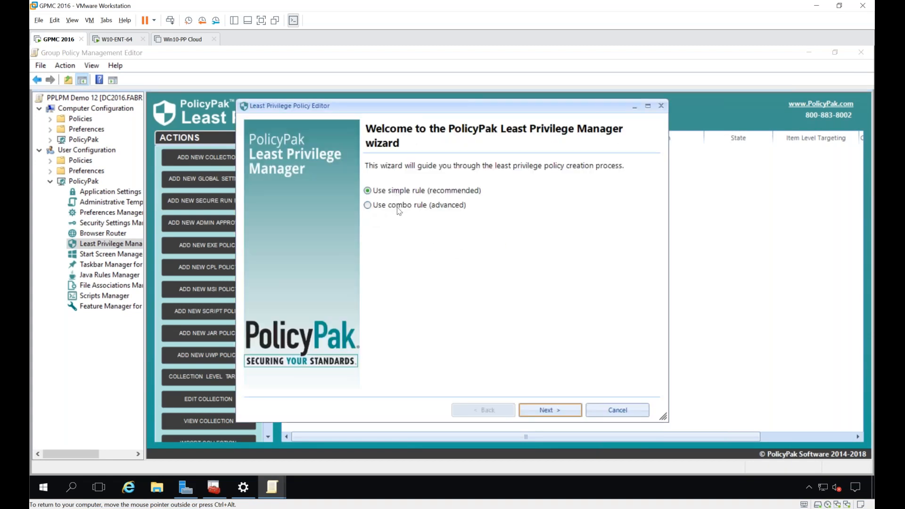
{"action": "key", "text": "Return"}
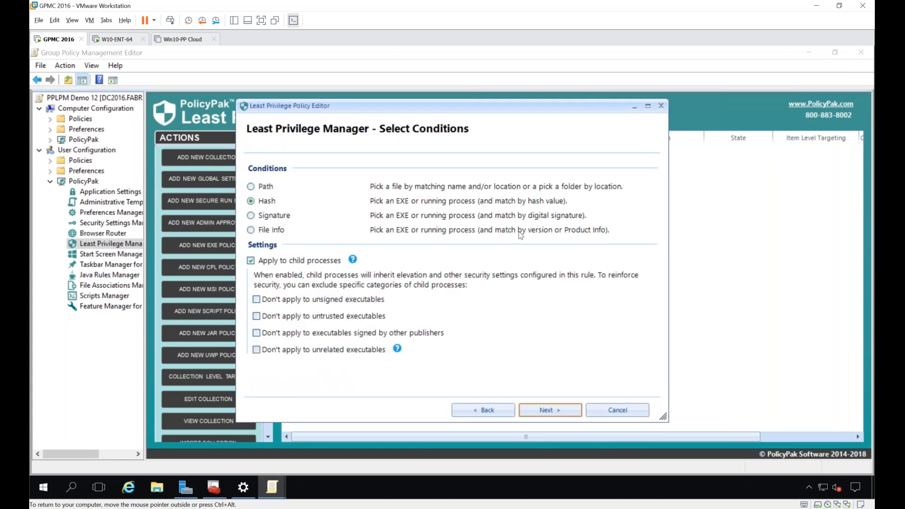
{"action": "key", "text": "Return"}
{"action": "left_click", "coordinate": [605, 212]}
{"action": "left_click", "coordinate": [602, 230]}
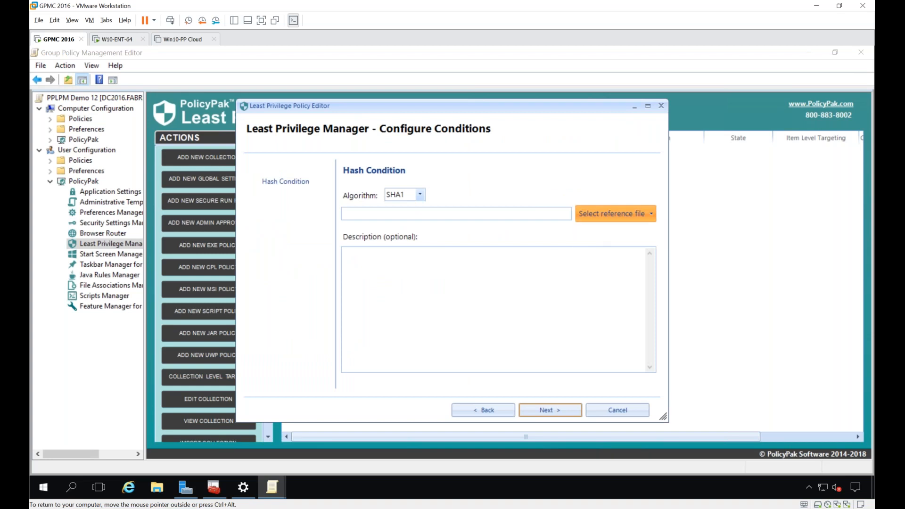
{"action": "left_click", "coordinate": [414, 257]}
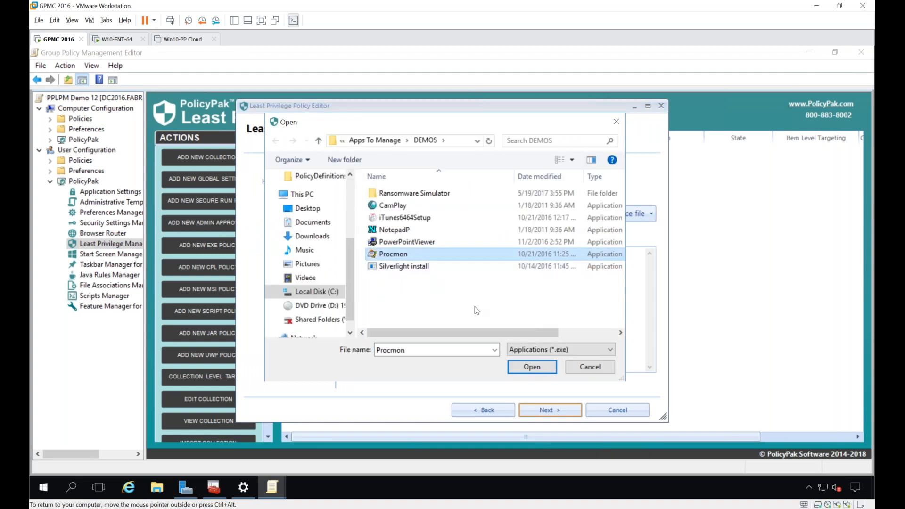
{"action": "left_click", "coordinate": [508, 365]}
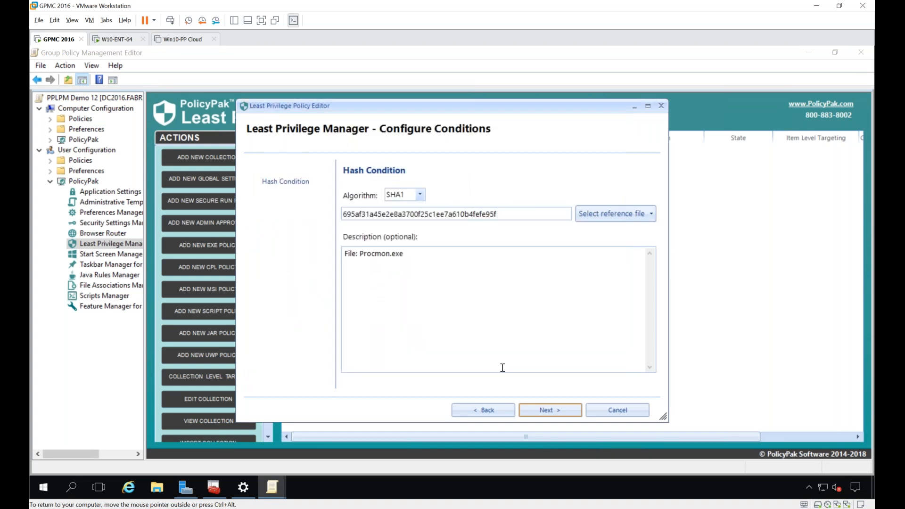
{"action": "left_click", "coordinate": [542, 409]}
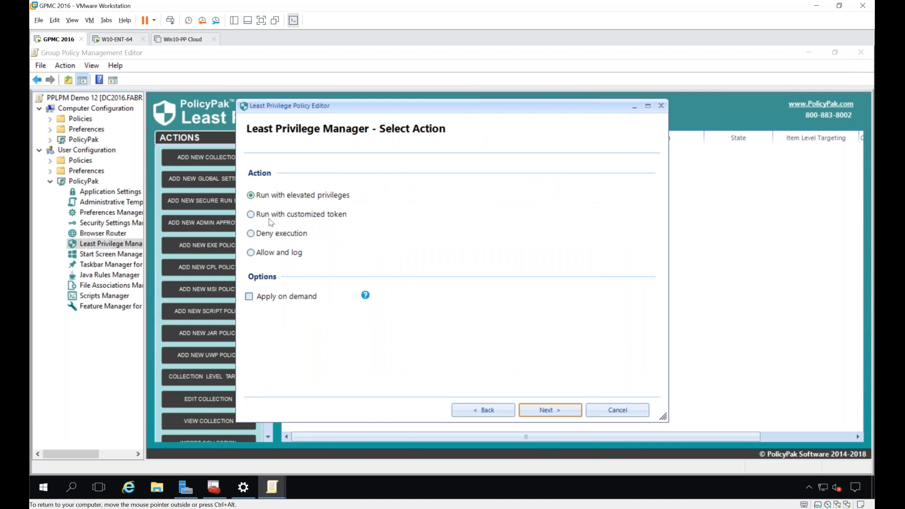
{"action": "left_click", "coordinate": [567, 410]}
{"action": "left_click", "coordinate": [551, 409]}
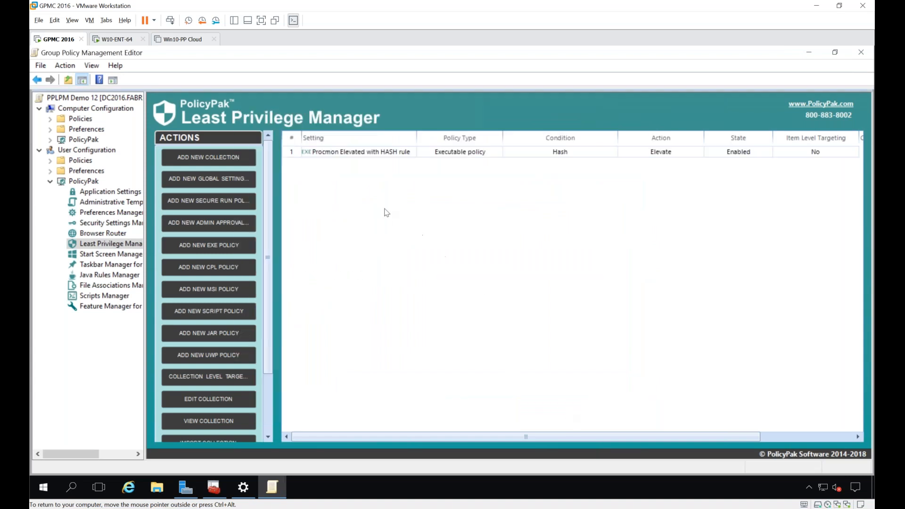
Step: Add a Control Panel applet policy that elevates Device Manager, keeping the default name and settings
{"action": "right_click", "coordinate": [316, 175]}
{"action": "mouse_move", "coordinate": [330, 181]}
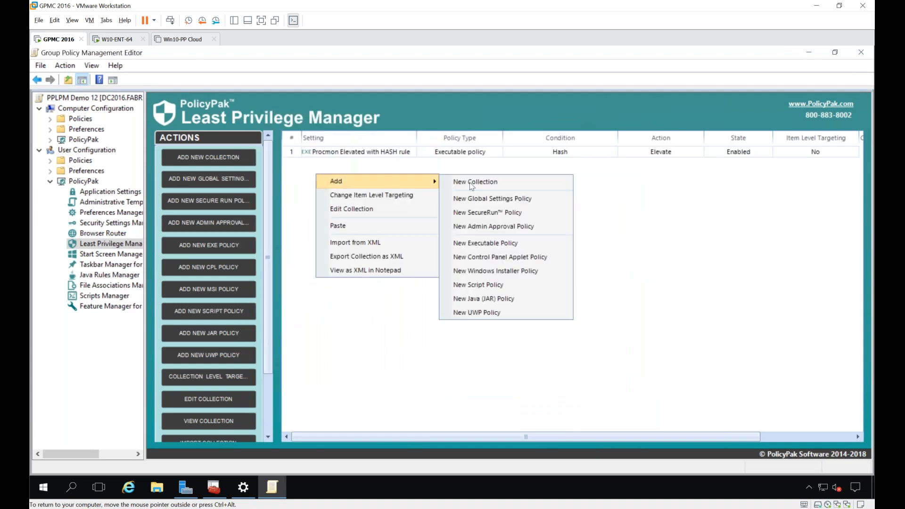
{"action": "left_click", "coordinate": [498, 261]}
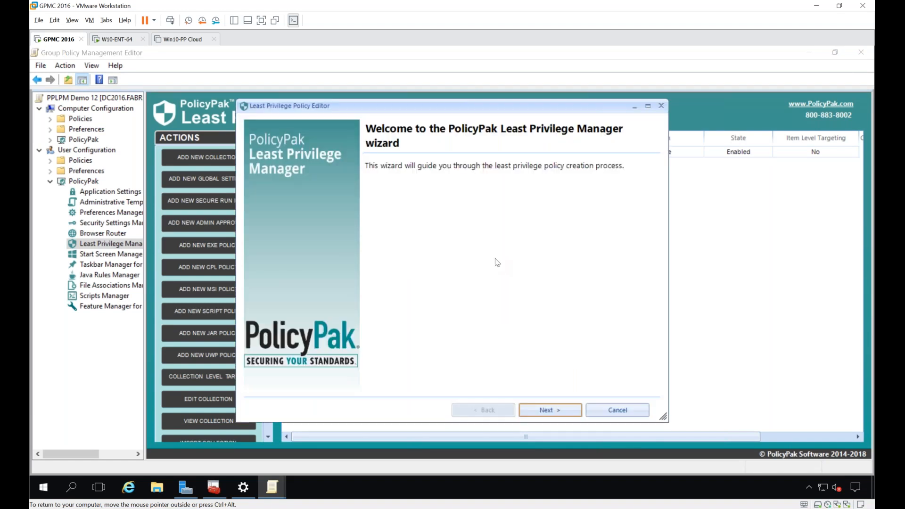
{"action": "key", "text": "Return"}
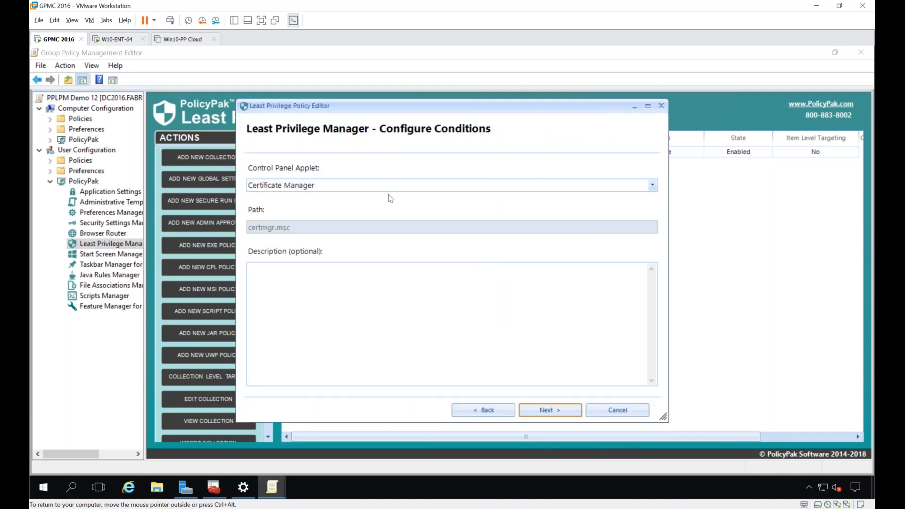
{"action": "left_click", "coordinate": [389, 186]}
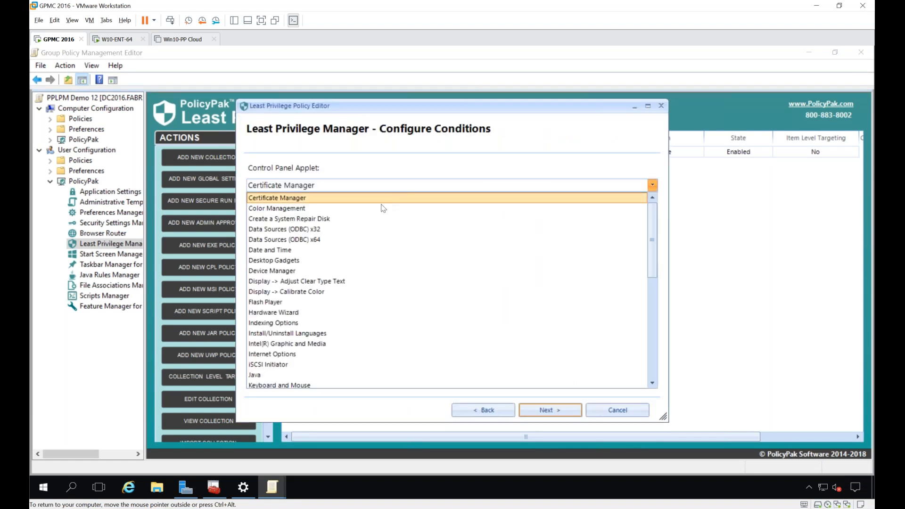
{"action": "left_click", "coordinate": [342, 271]}
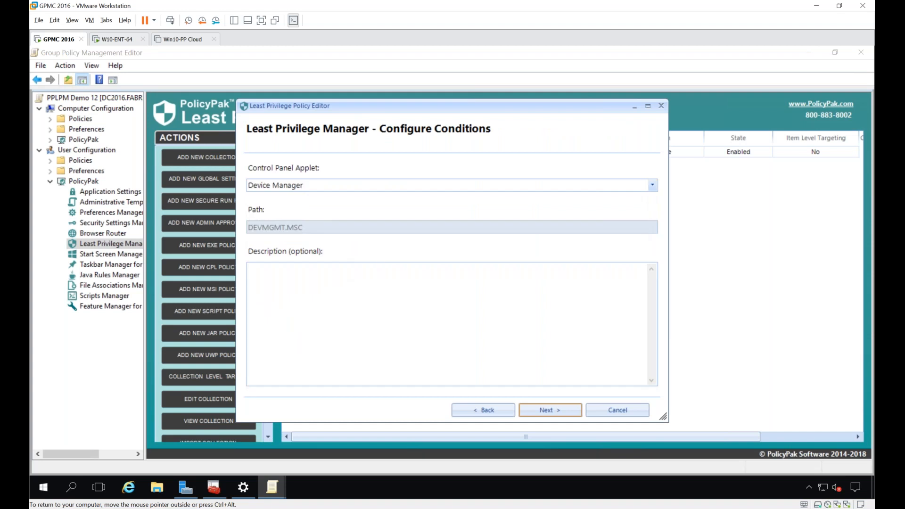
{"action": "key", "text": "Return"}
{"action": "key", "text": "Return"}
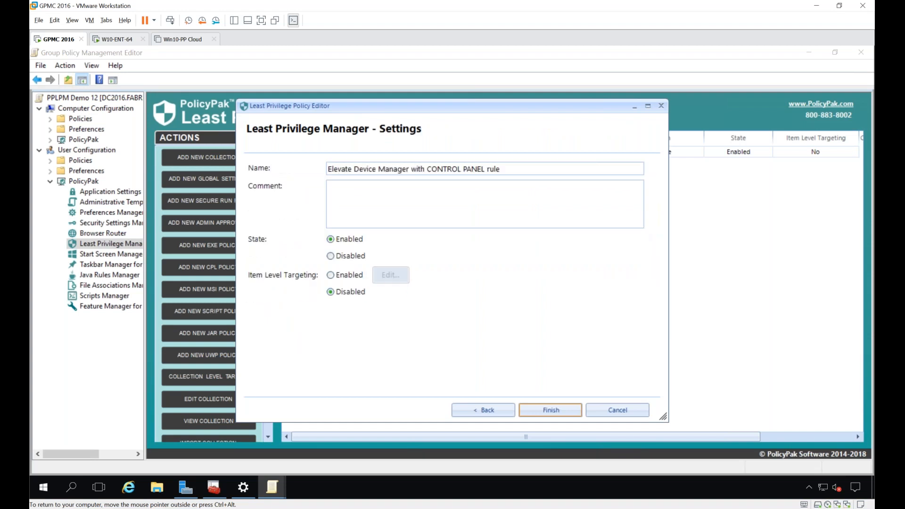
{"action": "key", "text": "Return"}
Step: Start a Windows Installer policy using a combo rule with the Signature and Product Info conditions instead of Path
{"action": "right_click", "coordinate": [321, 188]}
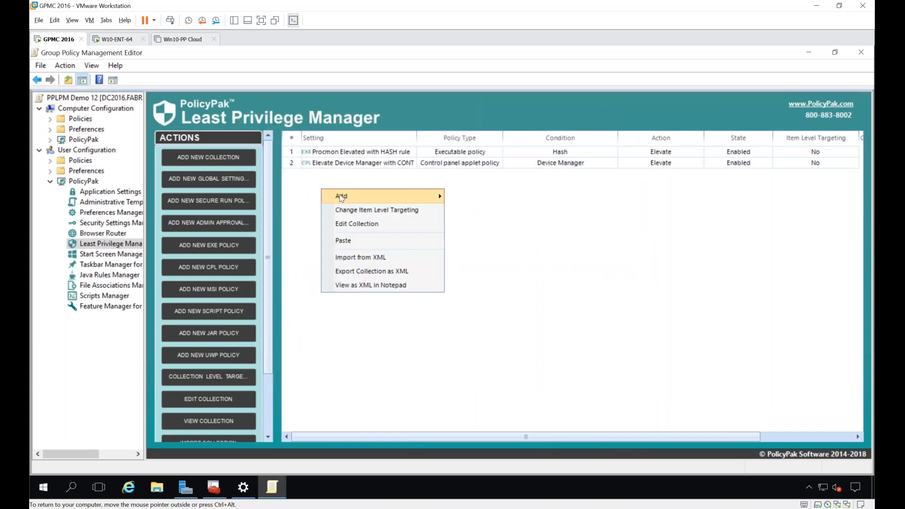
{"action": "mouse_move", "coordinate": [341, 196]}
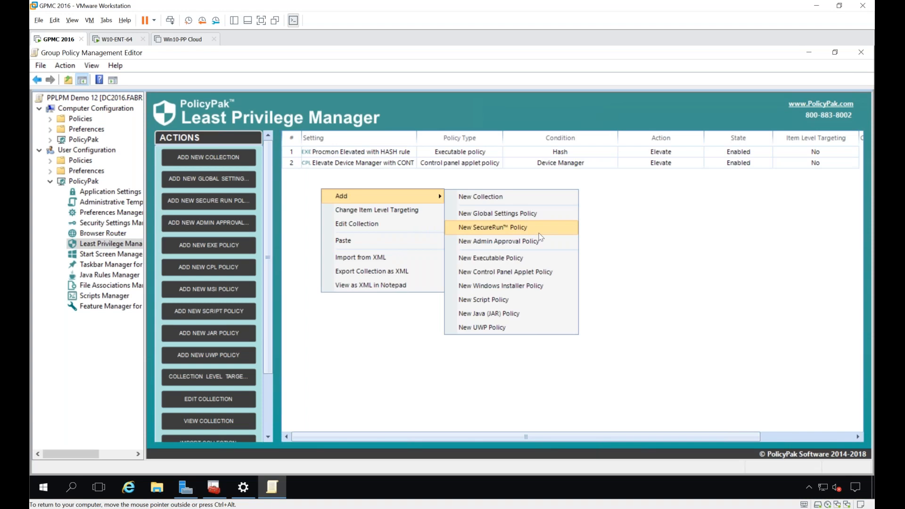
{"action": "left_click", "coordinate": [541, 286]}
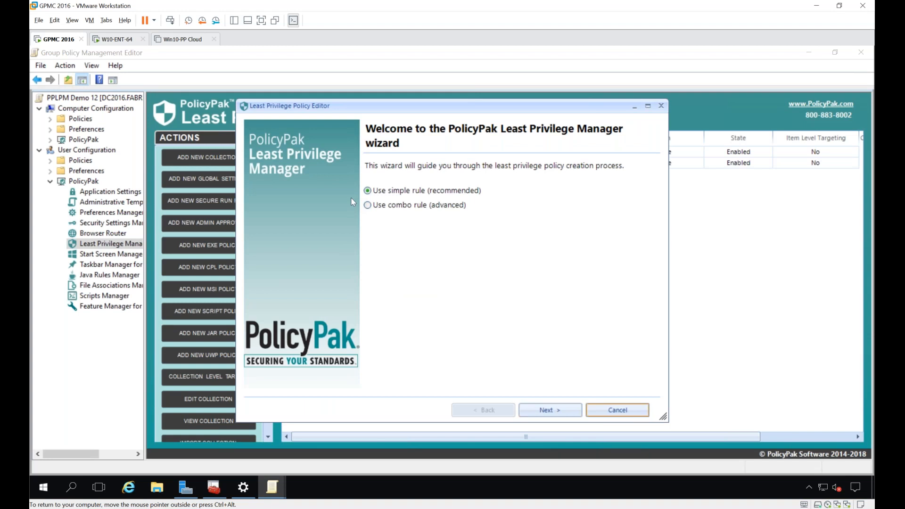
{"action": "left_click", "coordinate": [384, 207]}
{"action": "key", "text": "Return"}
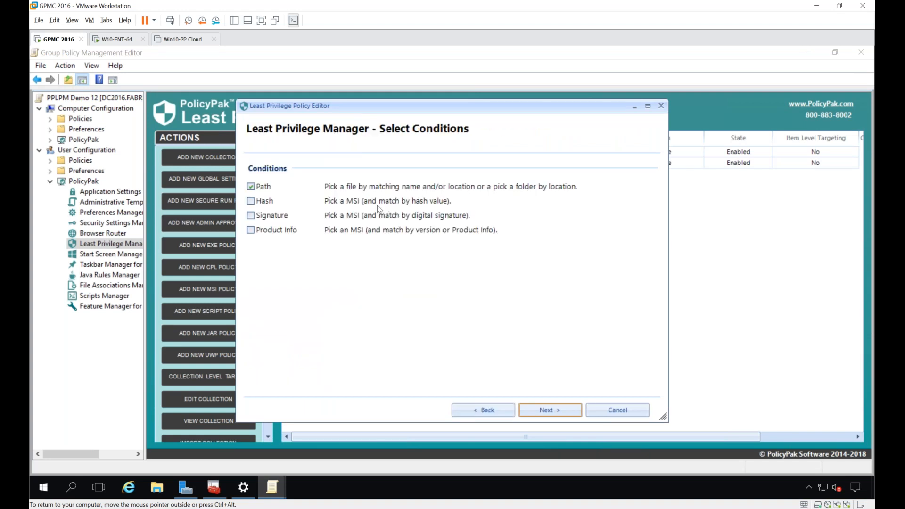
{"action": "left_click", "coordinate": [267, 218]}
{"action": "key", "text": "Return"}
Step: Fill the signature and product conditions automatically from the Skype installer and display the Product Info condition
{"action": "left_click", "coordinate": [388, 189]}
{"action": "double_click", "coordinate": [413, 207]}
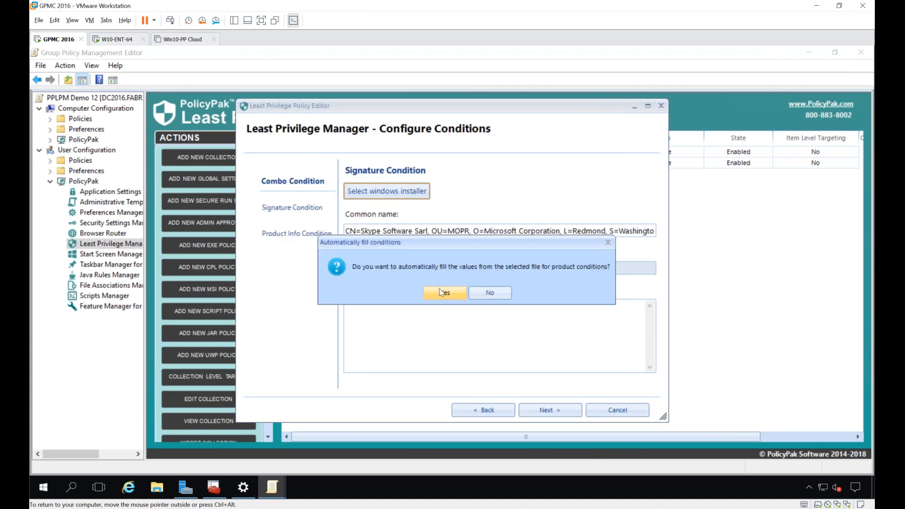
{"action": "left_click", "coordinate": [441, 292]}
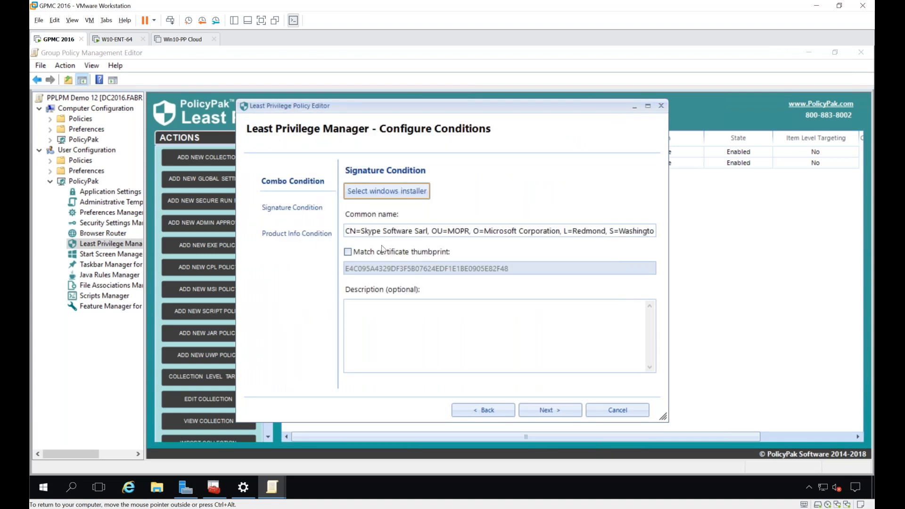
{"action": "left_click", "coordinate": [310, 234]}
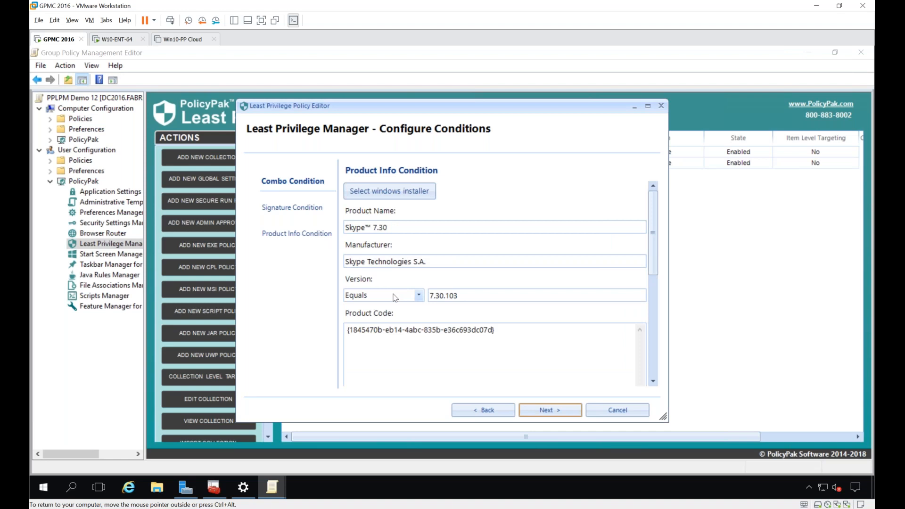
Step: Change the version comparison for Skype and finish the Windows Installer policy with elevated privileges and the default name
{"action": "left_click", "coordinate": [395, 298]}
{"action": "left_click", "coordinate": [396, 312]}
{"action": "left_click", "coordinate": [543, 412]}
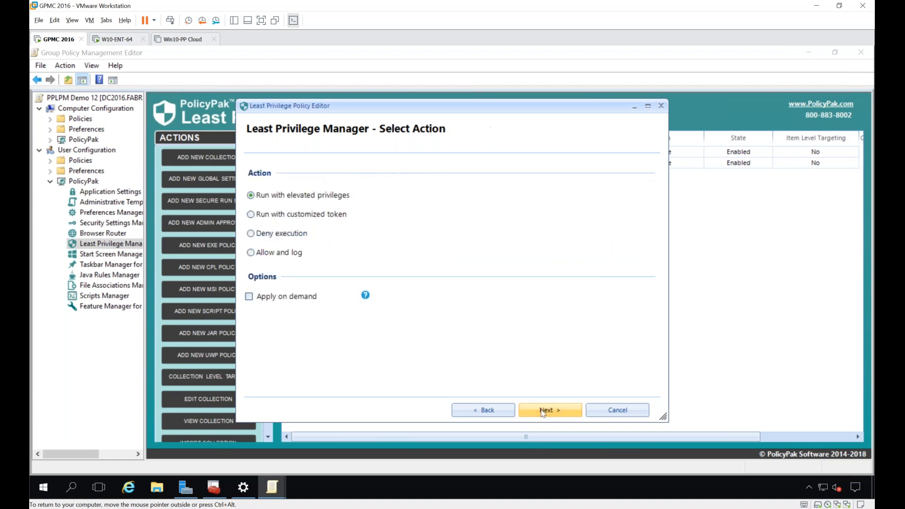
{"action": "left_click", "coordinate": [543, 412]}
{"action": "left_click", "coordinate": [543, 411]}
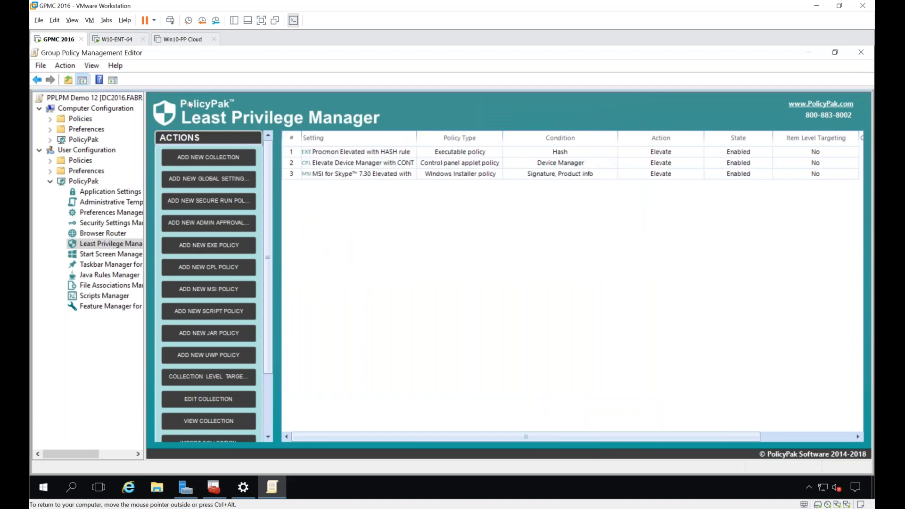
Step: Switch to the W10-ENT-64 machine and refresh Group Policy with gpupdate in the Command Prompt
{"action": "left_click", "coordinate": [114, 39]}
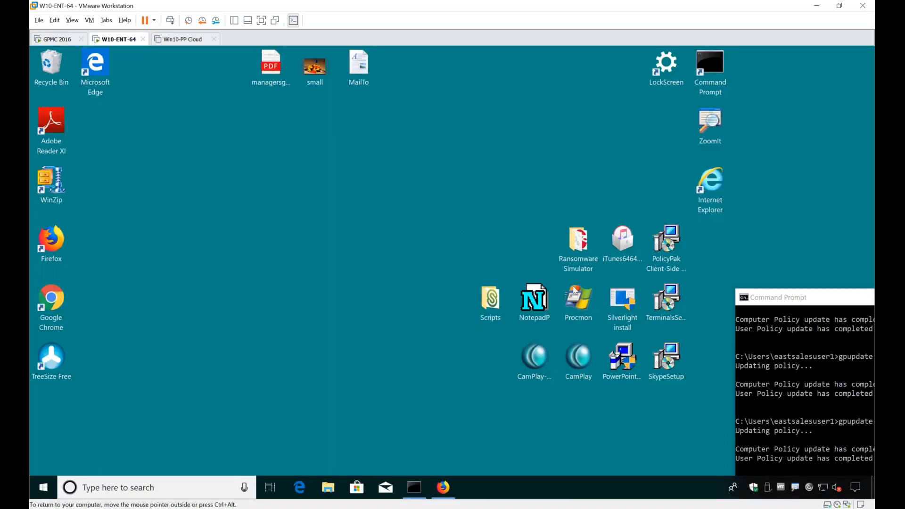
{"action": "left_click", "coordinate": [811, 386]}
{"action": "left_click_drag", "start_coordinate": [786, 298], "coordinate": [633, 162]}
{"action": "key", "text": "Up"}
{"action": "key", "text": "Return"}
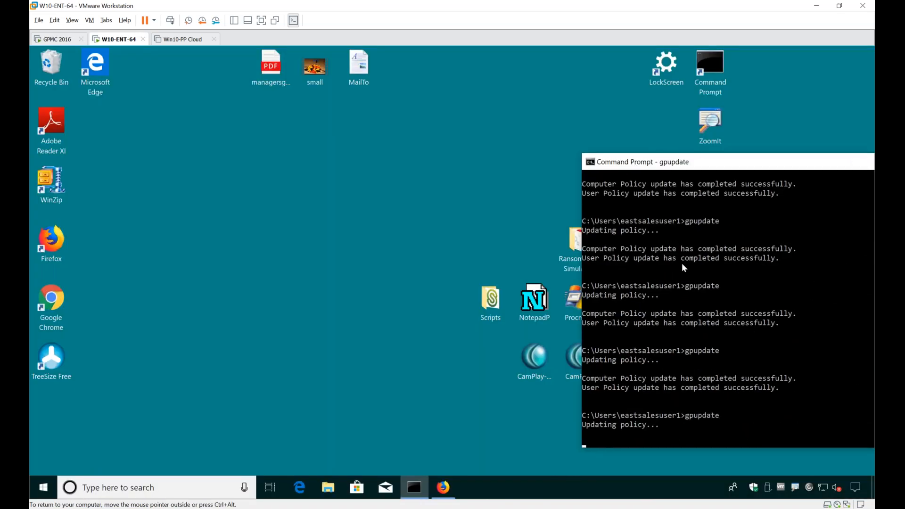
{"action": "left_click_drag", "start_coordinate": [665, 164], "coordinate": [736, 161]}
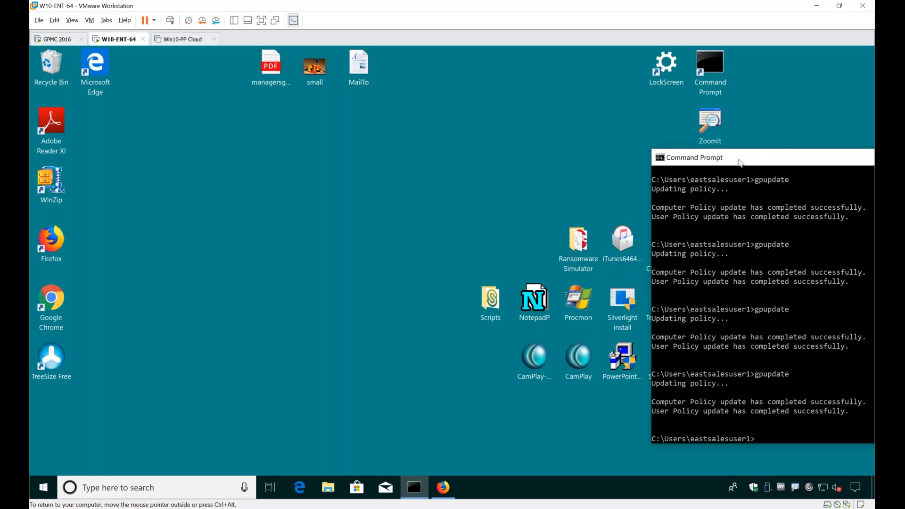
{"action": "left_click", "coordinate": [478, 194]}
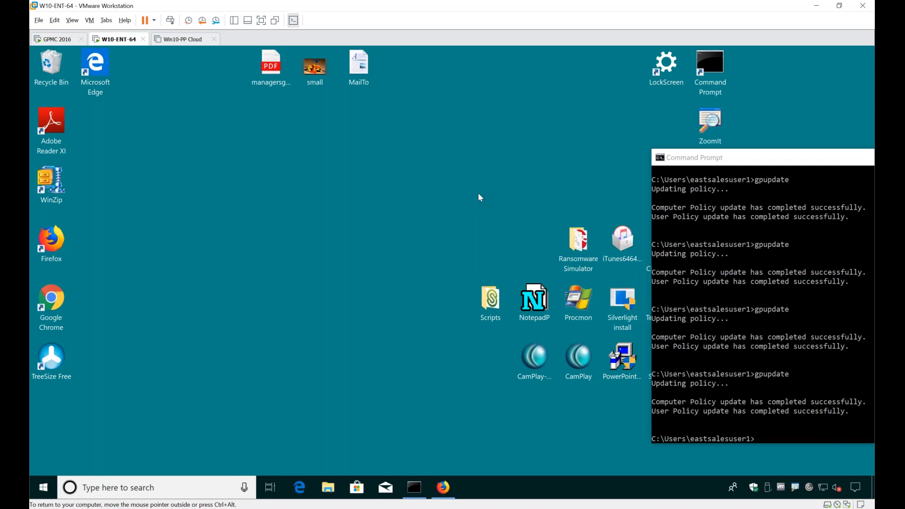
Step: Launch Procmon, and check in Device Manager which actions are available for the VMware SVGA 3D display adapter
{"action": "double_click", "coordinate": [581, 311]}
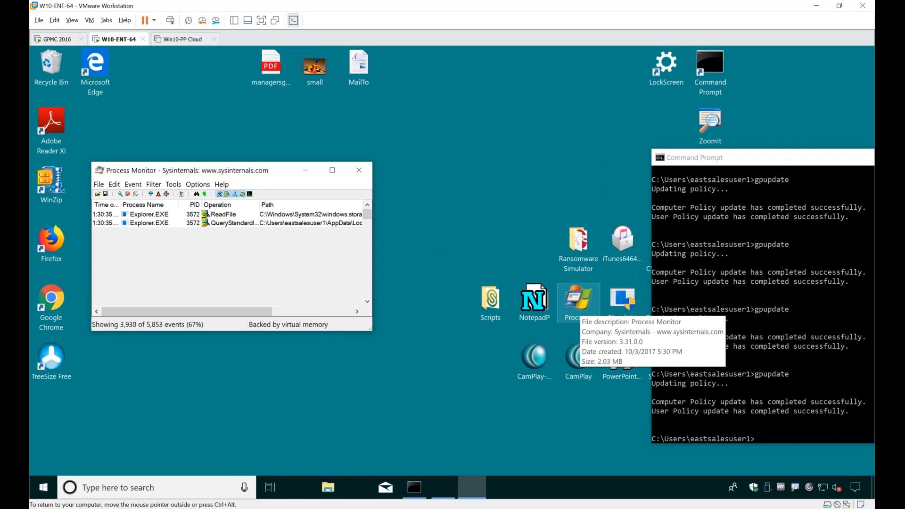
{"action": "right_click", "coordinate": [50, 484]}
{"action": "left_click", "coordinate": [109, 236]}
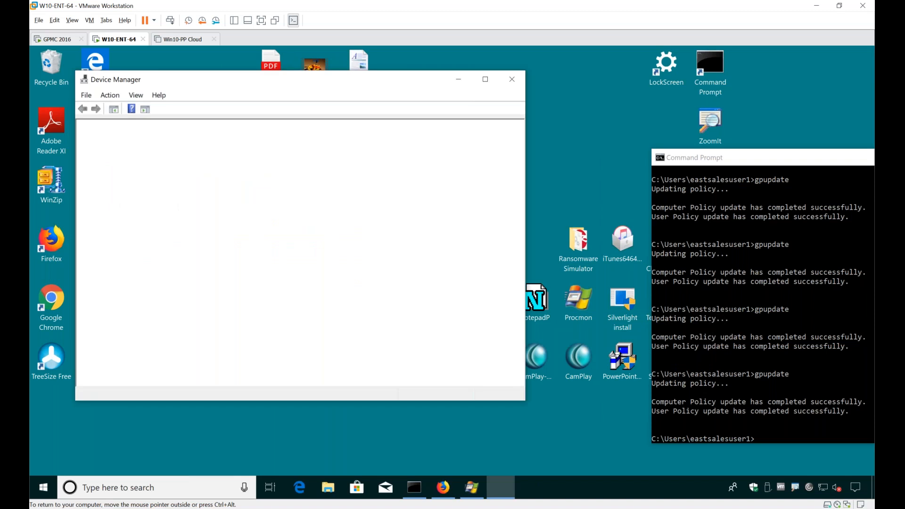
{"action": "double_click", "coordinate": [151, 168]}
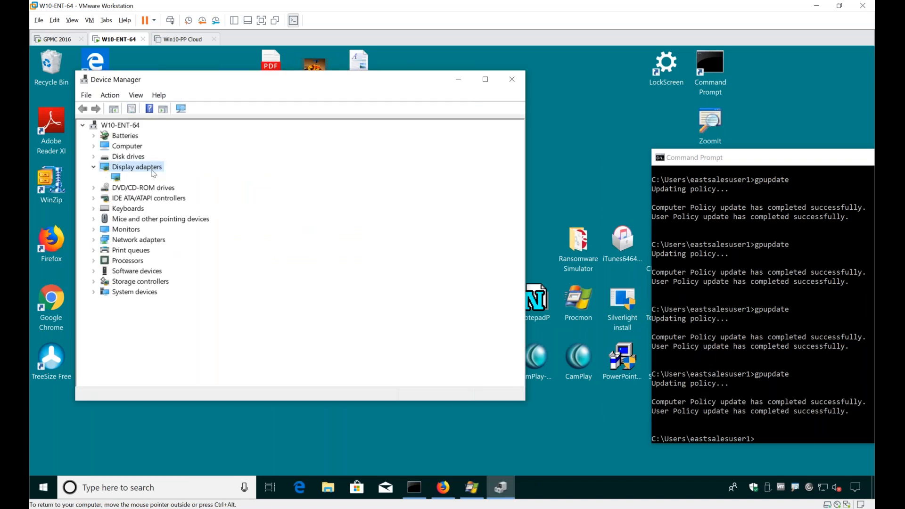
{"action": "right_click", "coordinate": [159, 178]}
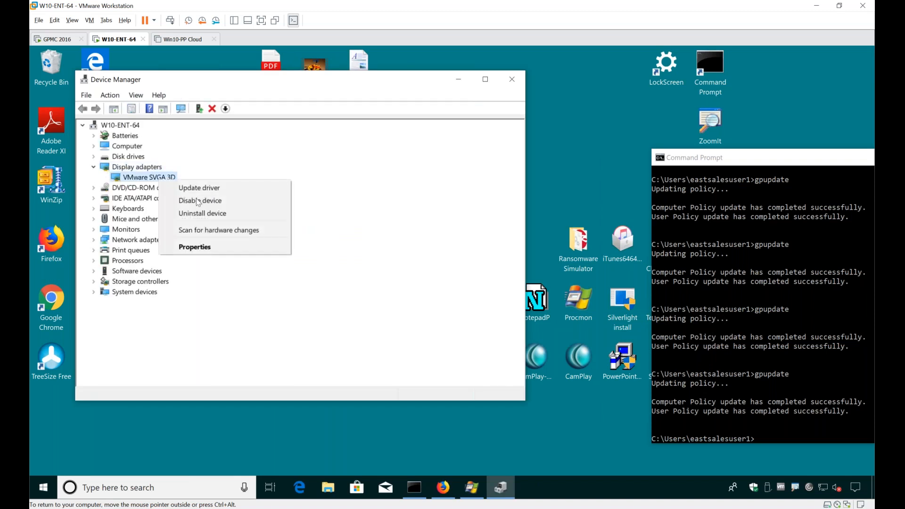
{"action": "left_click", "coordinate": [512, 79]}
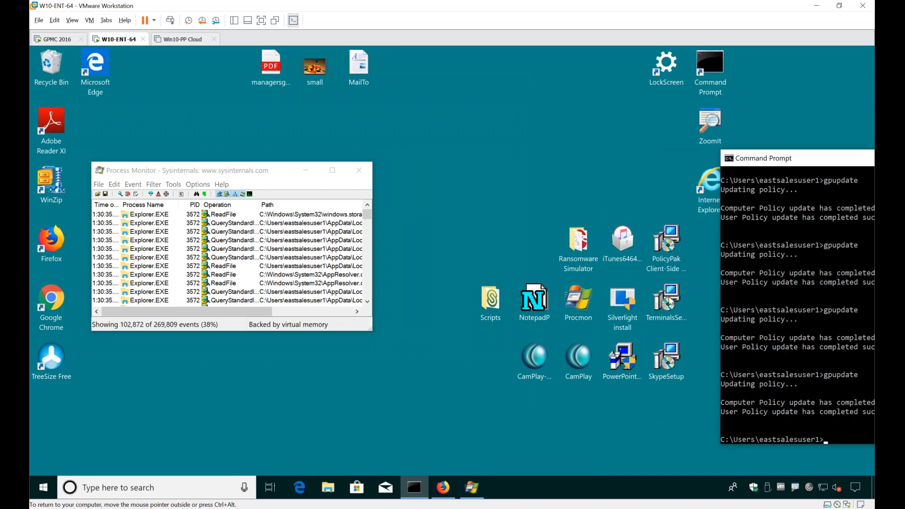
Step: Install Skype 7.30 from the SkypeSetup installer on the desktop, accepting the license agreement
{"action": "left_click", "coordinate": [666, 362]}
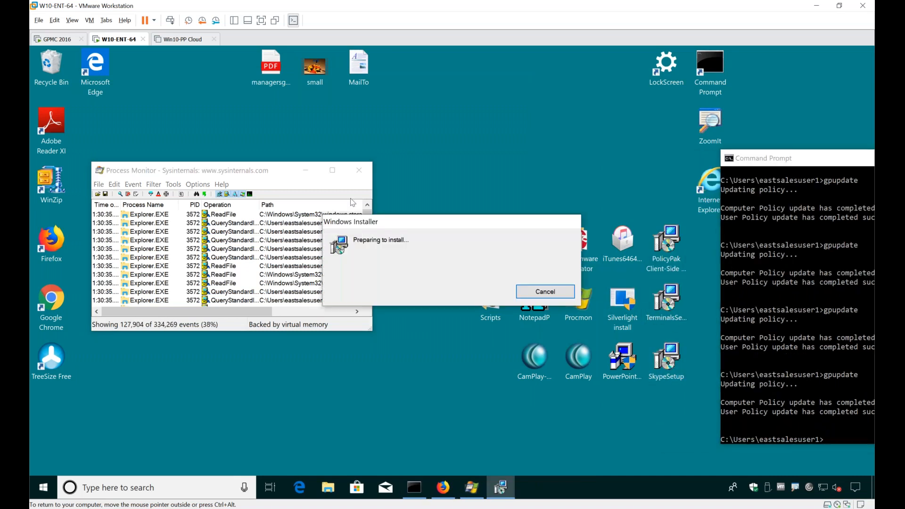
{"action": "key", "text": "Return"}
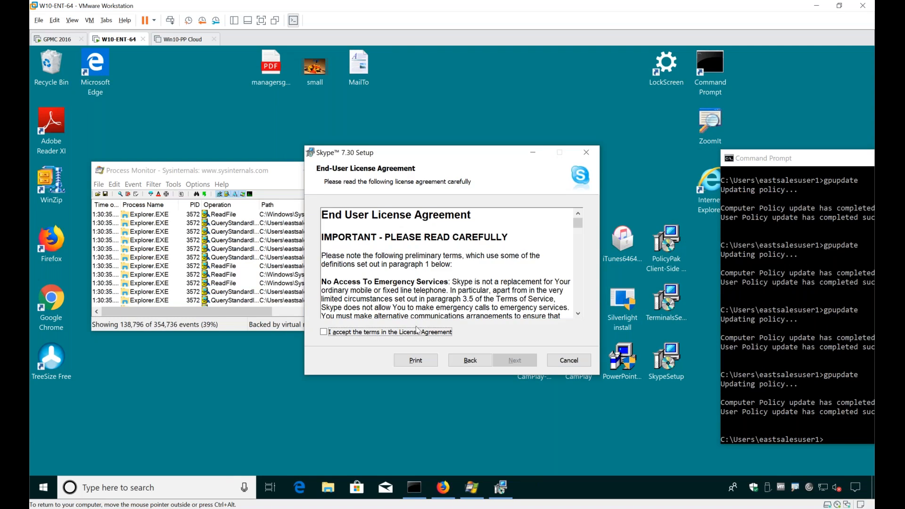
{"action": "key", "text": "space"}
{"action": "key", "text": "Return"}
{"action": "key", "text": "Return"}
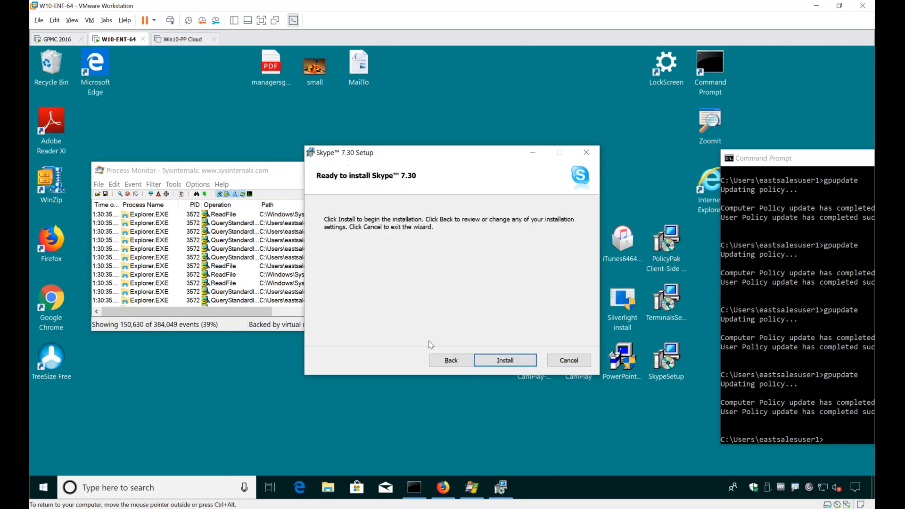
{"action": "left_click", "coordinate": [506, 362]}
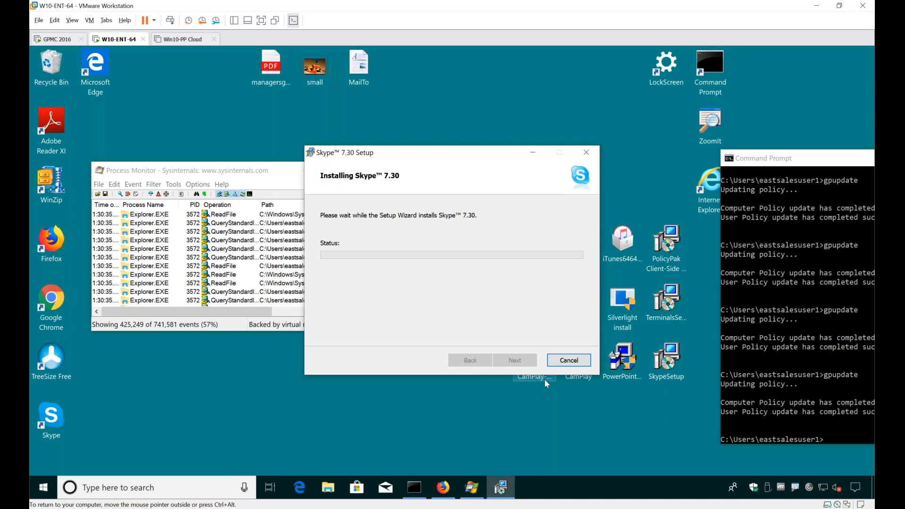
{"action": "left_click", "coordinate": [515, 360]}
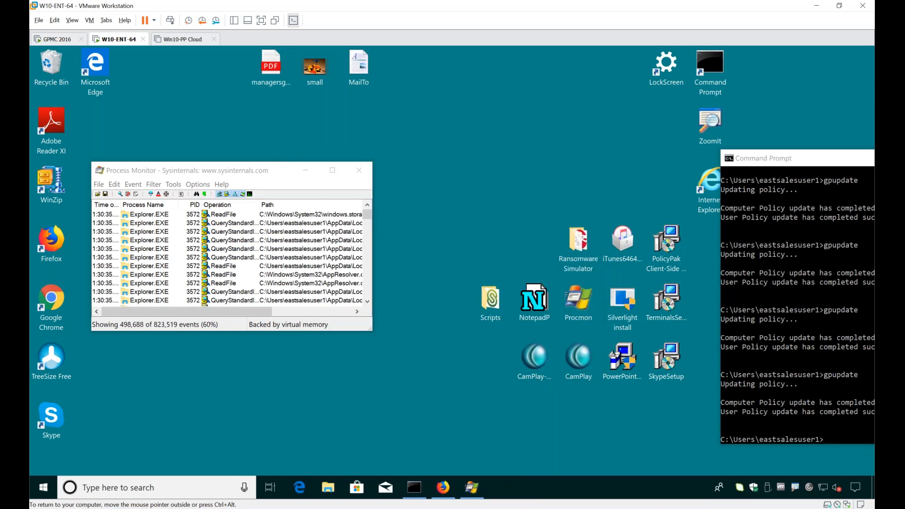
Step: Open Task Manager with more details and display the detailed list of running processes
{"action": "key", "text": "ctrl+alt+Insert"}
{"action": "left_click", "coordinate": [450, 282]}
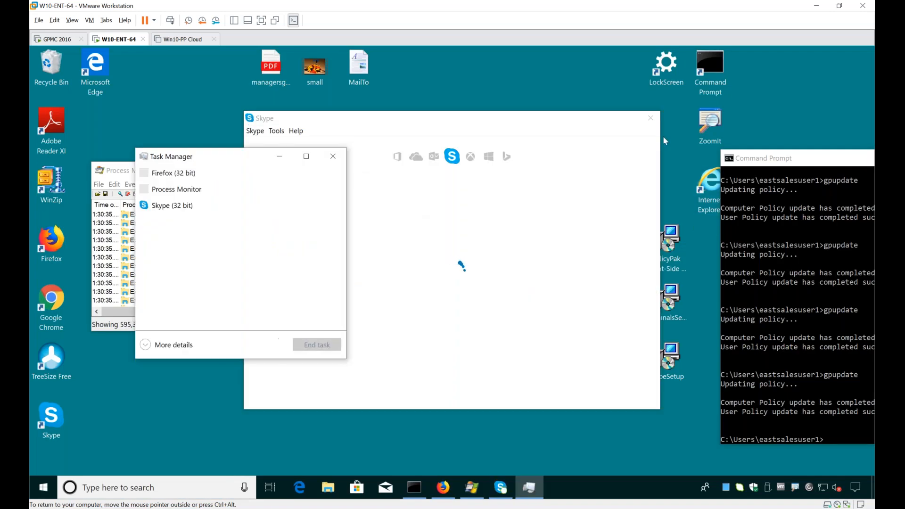
{"action": "left_click", "coordinate": [181, 346]}
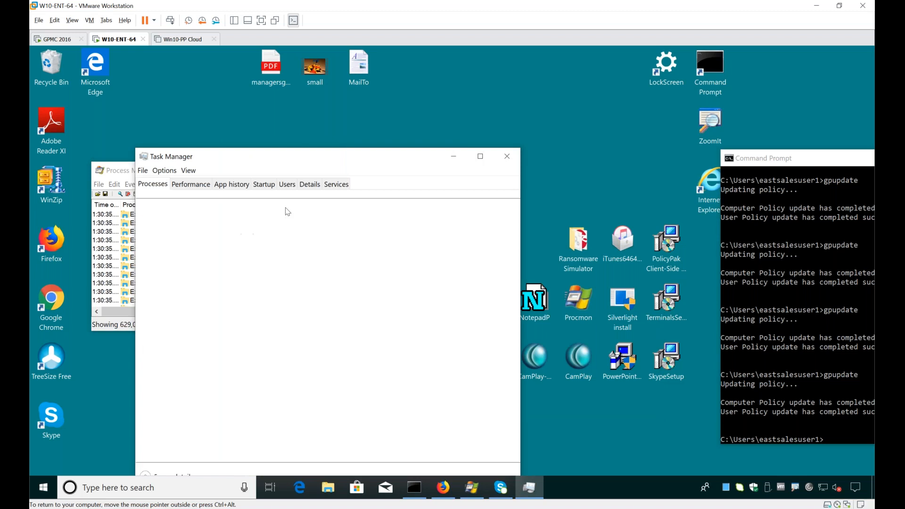
{"action": "mouse_move", "coordinate": [324, 163]}
{"action": "left_mouse_down"}
{"action": "mouse_move", "coordinate": [456, 113]}
{"action": "mouse_move", "coordinate": [498, 109]}
{"action": "left_mouse_up"}
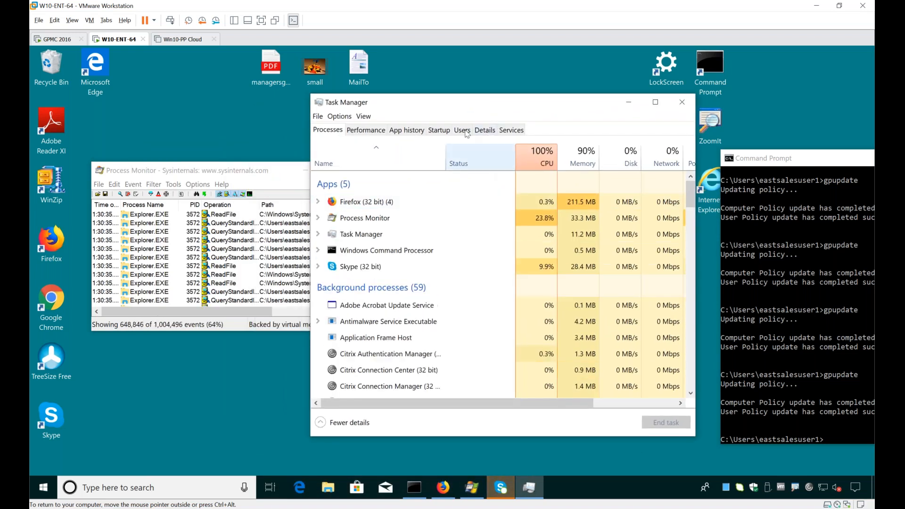
{"action": "left_click", "coordinate": [483, 131]}
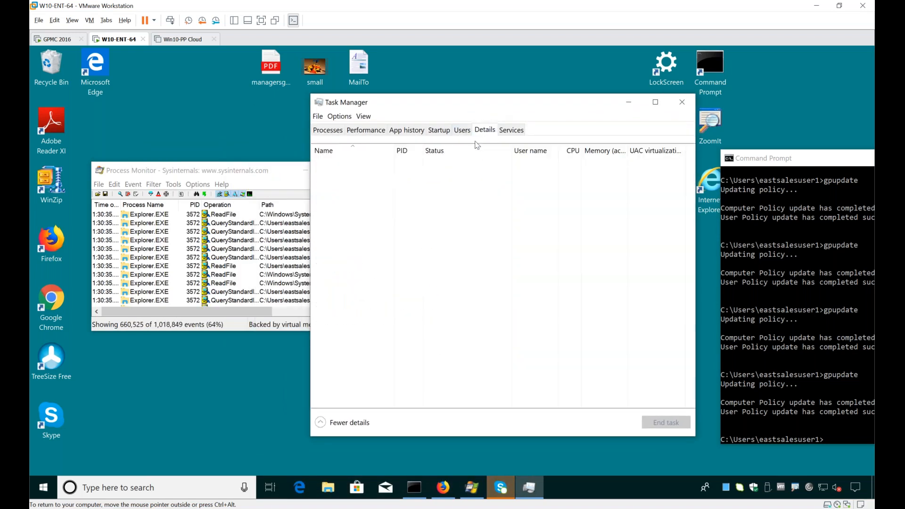
Step: Stop capturing events in Process Monitor
{"action": "left_click", "coordinate": [113, 250]}
{"action": "left_click", "coordinate": [99, 184]}
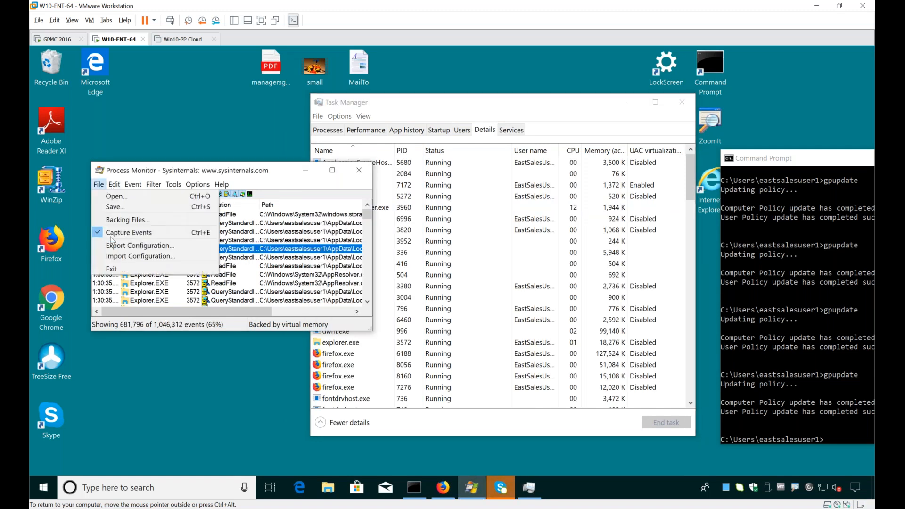
{"action": "left_click", "coordinate": [123, 233]}
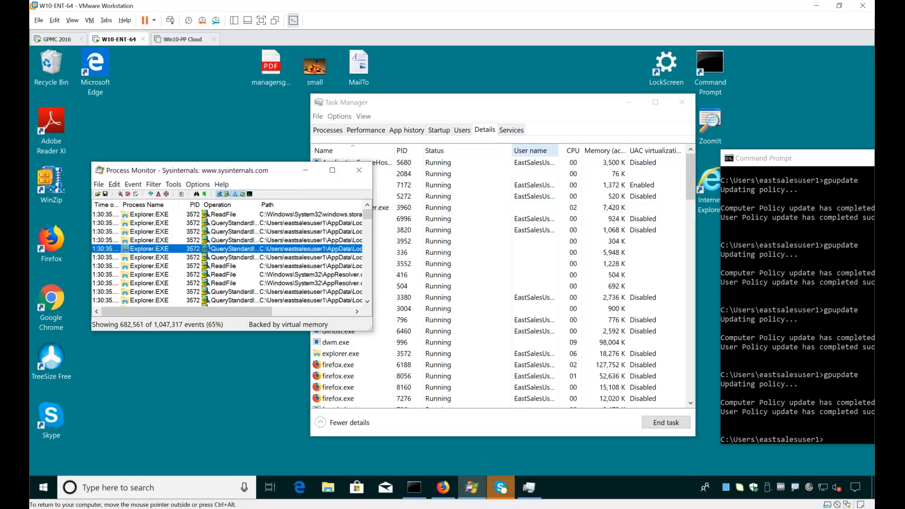
Step: Sort Task Manager's process details by user name and add the Elevated column
{"action": "left_click", "coordinate": [527, 151]}
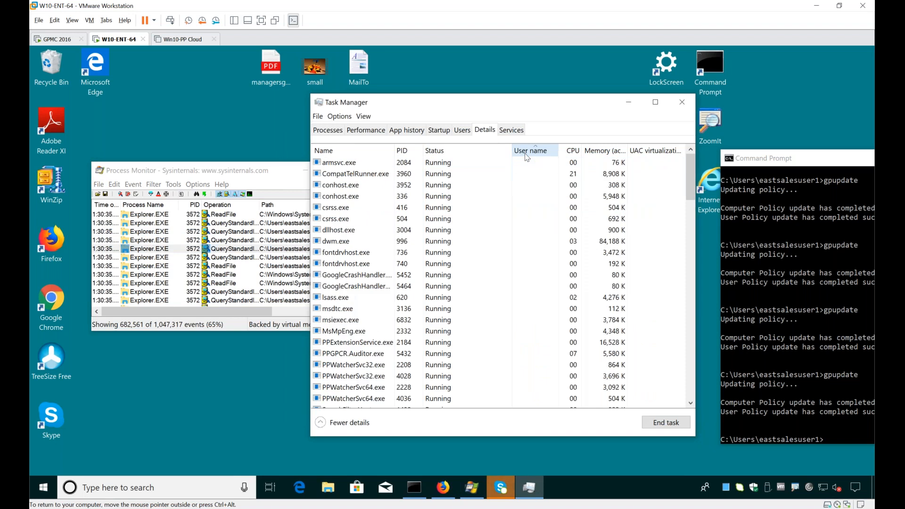
{"action": "right_click", "coordinate": [527, 154]}
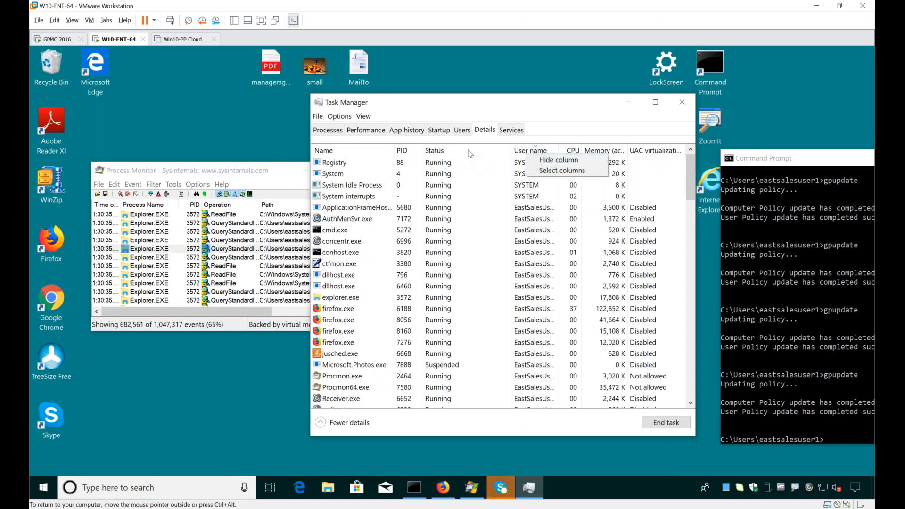
{"action": "right_click", "coordinate": [471, 146]}
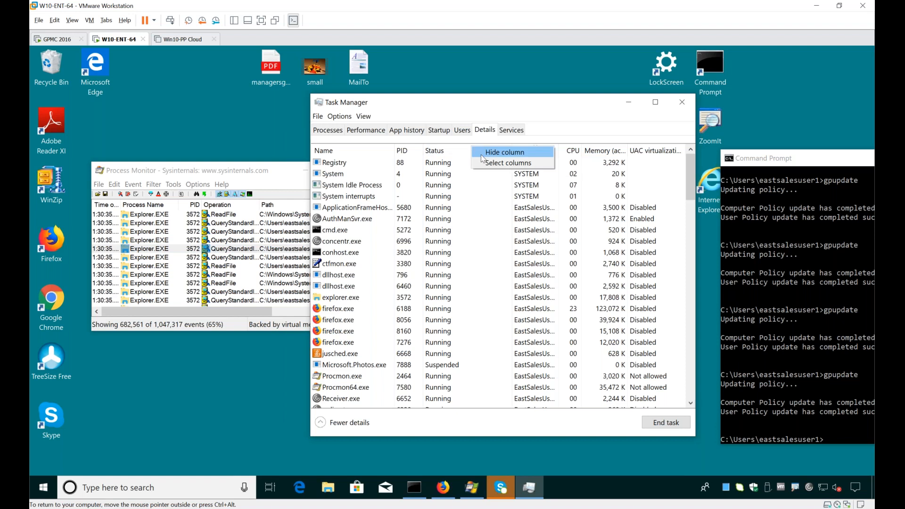
{"action": "left_click", "coordinate": [486, 163]}
{"action": "scroll", "coordinate": [450, 283], "scroll_direction": "down", "scroll_amount": 5}
{"action": "scroll", "coordinate": [449, 288], "scroll_direction": "down", "scroll_amount": 3}
{"action": "left_click", "coordinate": [367, 316]}
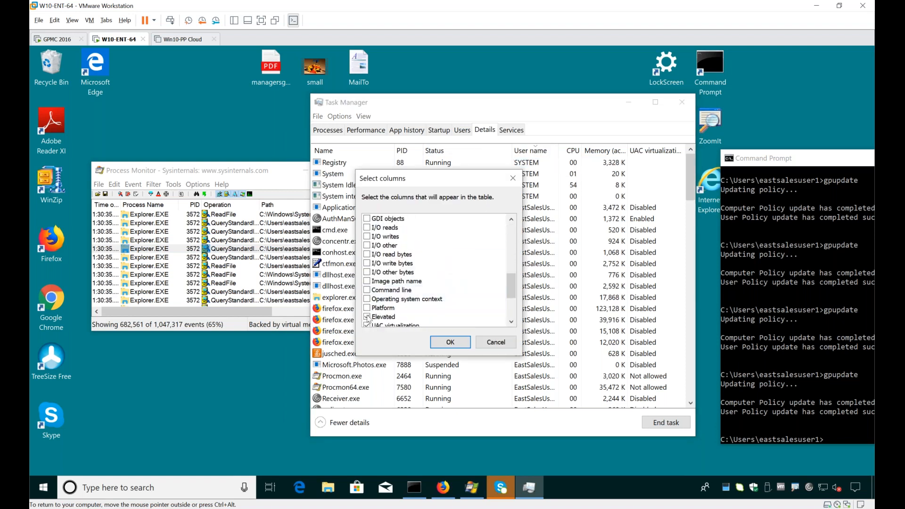
{"action": "left_click", "coordinate": [450, 343]}
Step: Examine the elevation status of Procmon.exe and Procmon64.exe compared with the user's other processes
{"action": "scroll", "coordinate": [584, 311], "scroll_direction": "down", "scroll_amount": 3}
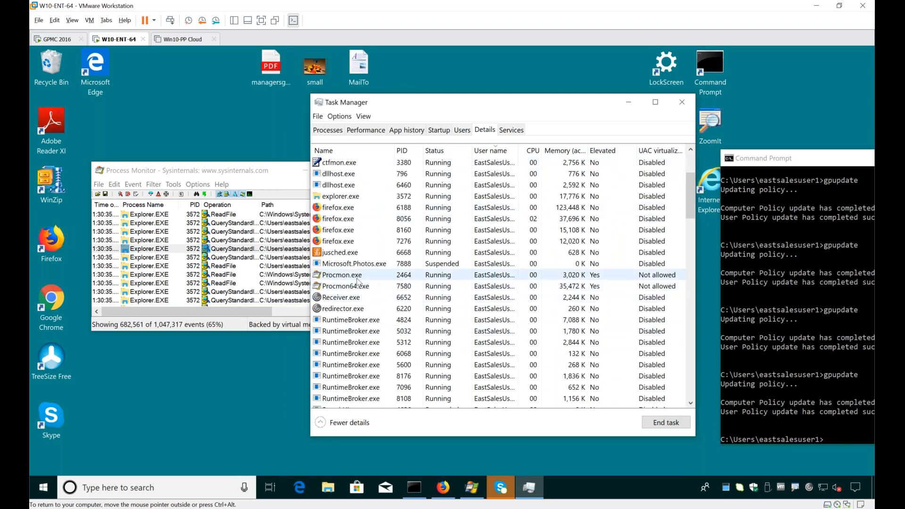
{"action": "scroll", "coordinate": [572, 278], "scroll_direction": "down", "scroll_amount": 13}
{"action": "scroll", "coordinate": [572, 282], "scroll_direction": "up", "scroll_amount": 14}
{"action": "scroll", "coordinate": [572, 281], "scroll_direction": "up", "scroll_amount": 2}
{"action": "scroll", "coordinate": [573, 280], "scroll_direction": "down", "scroll_amount": 8}
{"action": "scroll", "coordinate": [576, 279], "scroll_direction": "up", "scroll_amount": 5}
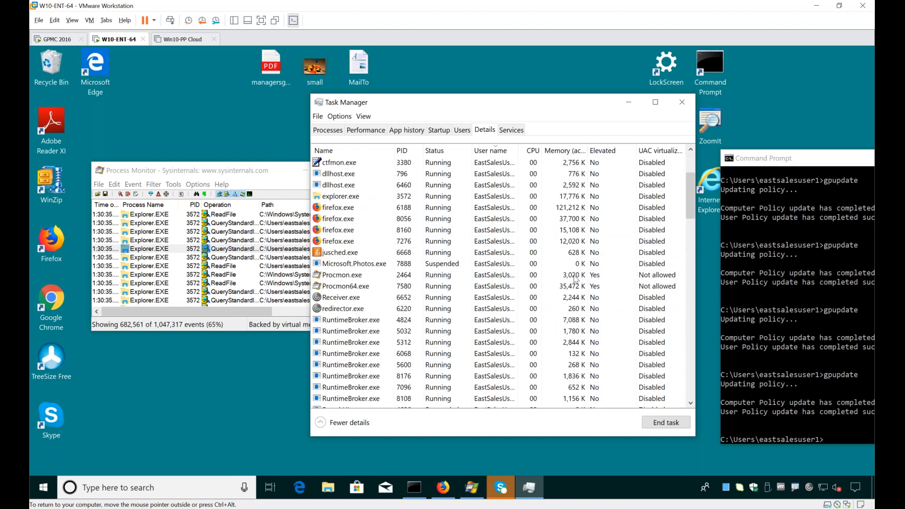
{"action": "scroll", "coordinate": [576, 279], "scroll_direction": "up", "scroll_amount": 2}
{"action": "scroll", "coordinate": [575, 279], "scroll_direction": "down", "scroll_amount": 1}
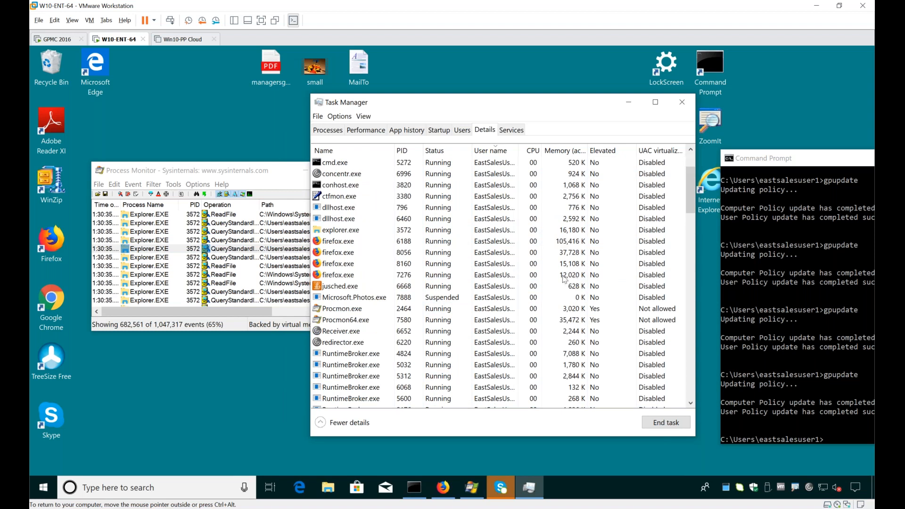
Step: Close Process Monitor and Task Manager, and move the Command Prompt window clear of the desktop icons
{"action": "left_click", "coordinate": [272, 180]}
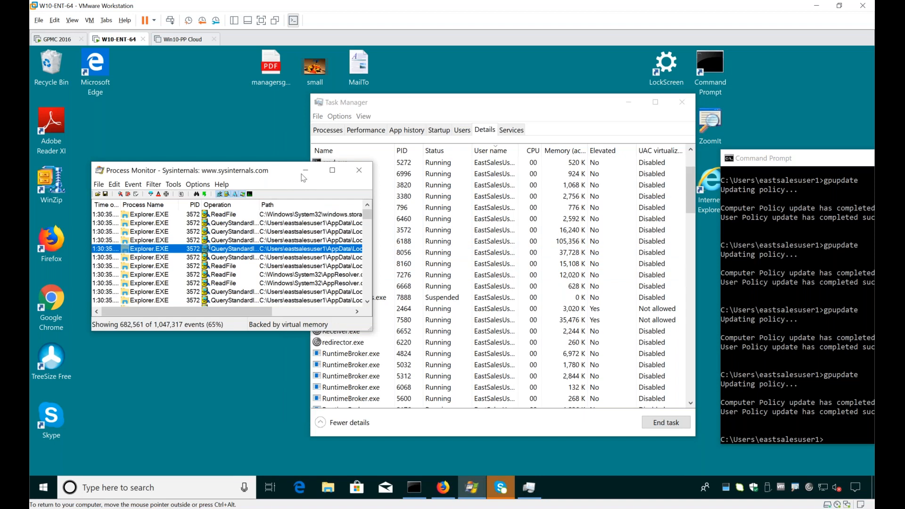
{"action": "left_click", "coordinate": [361, 175]}
{"action": "left_click", "coordinate": [680, 103]}
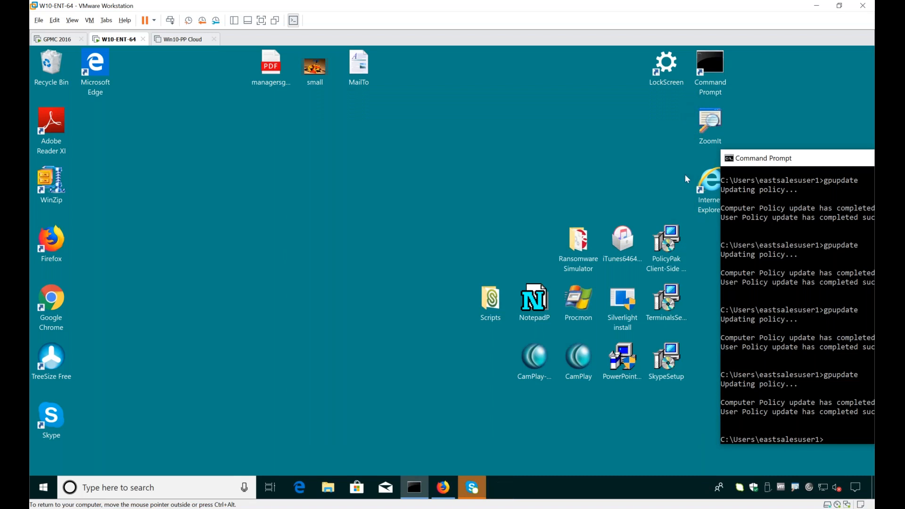
{"action": "left_click_drag", "start_coordinate": [745, 164], "coordinate": [760, 173]}
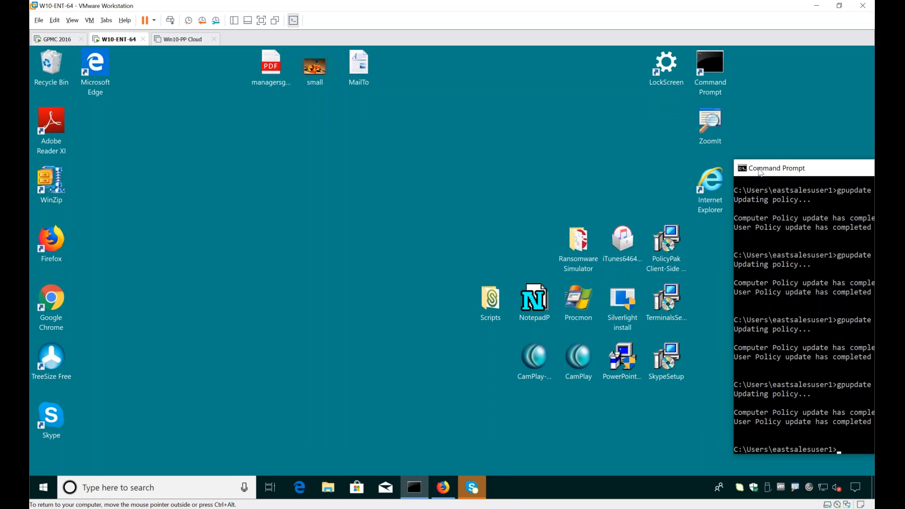
{"action": "left_click", "coordinate": [299, 338]}
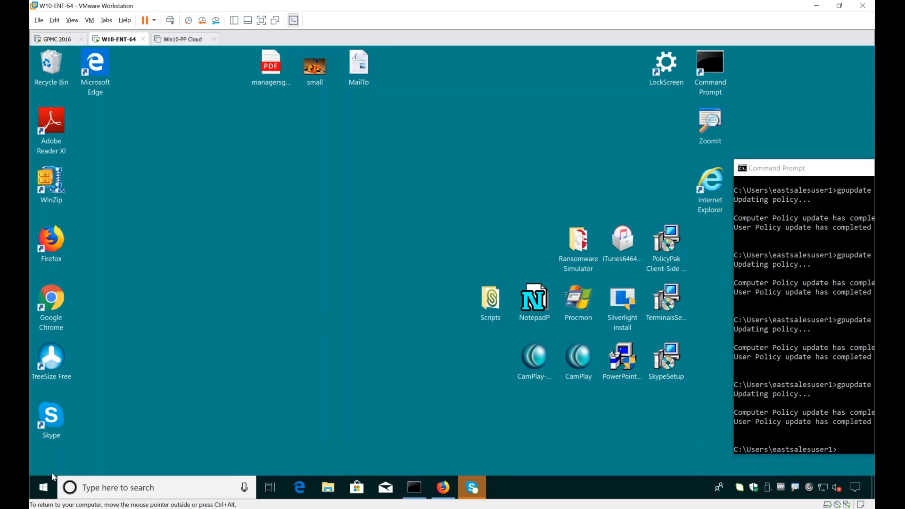
{"action": "left_click", "coordinate": [45, 489]}
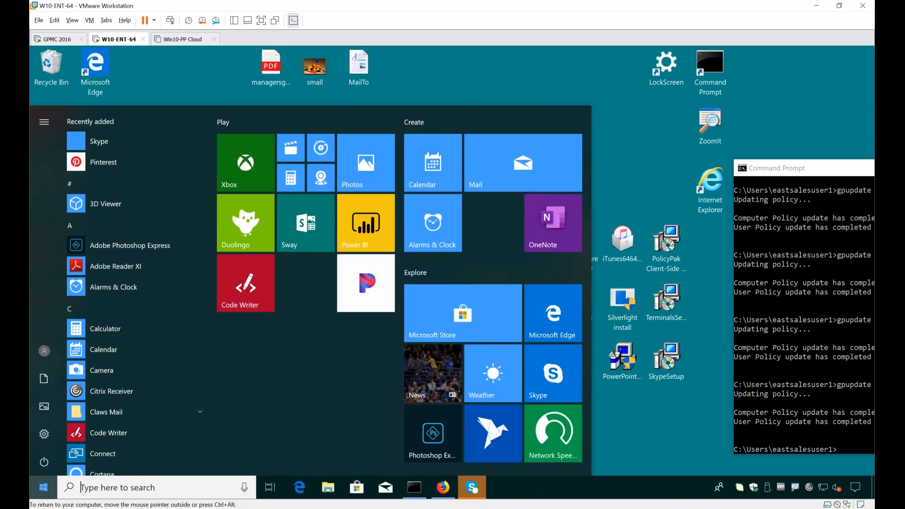
{"action": "left_click", "coordinate": [662, 423]}
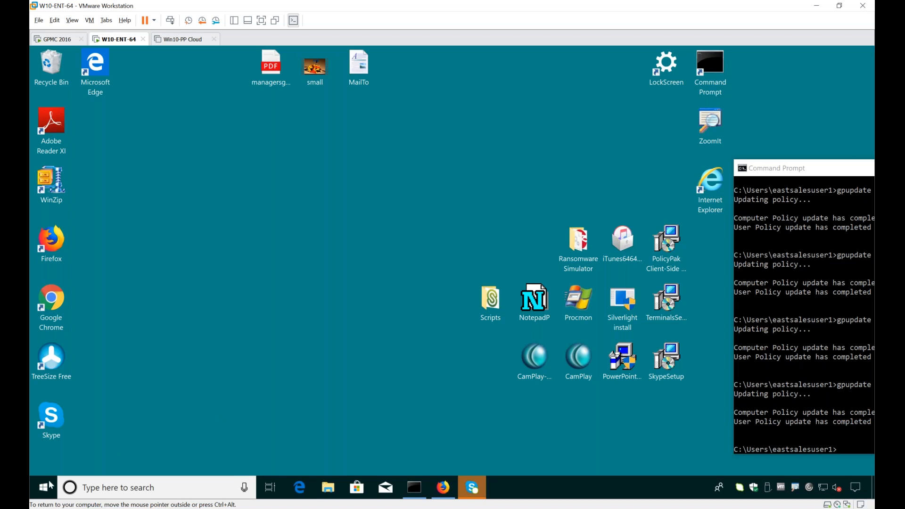
Step: Launch the Duolingo Store app on the W10-ENT-64 machine, close it, and look over the other Start menu apps
{"action": "left_click", "coordinate": [33, 484]}
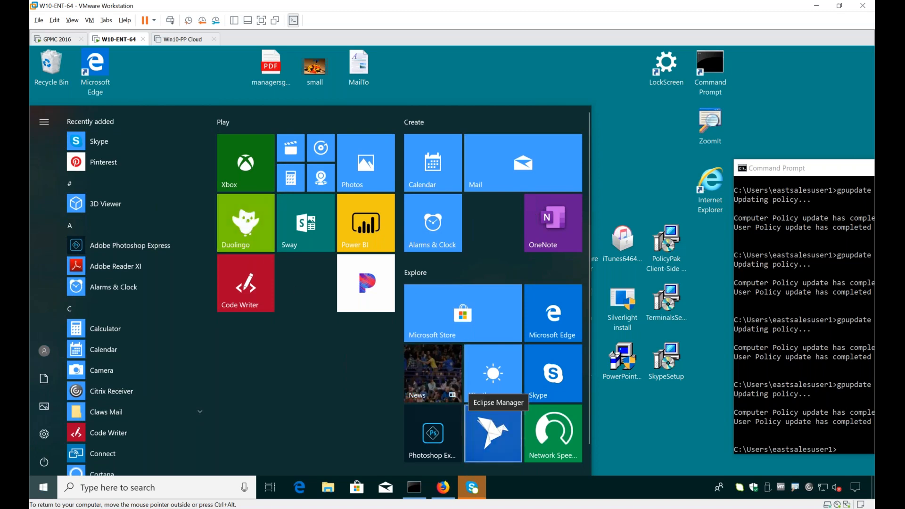
{"action": "left_click", "coordinate": [246, 223]}
{"action": "left_click", "coordinate": [380, 92]}
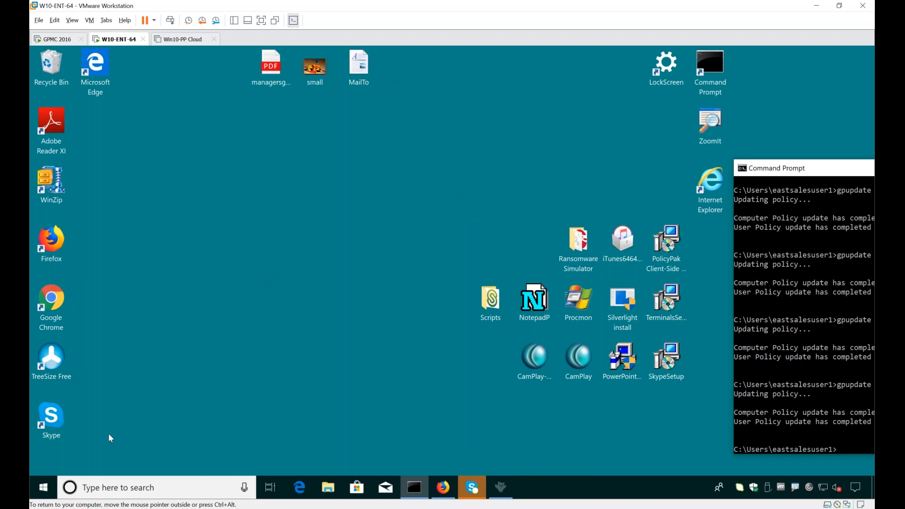
{"action": "left_click", "coordinate": [43, 487]}
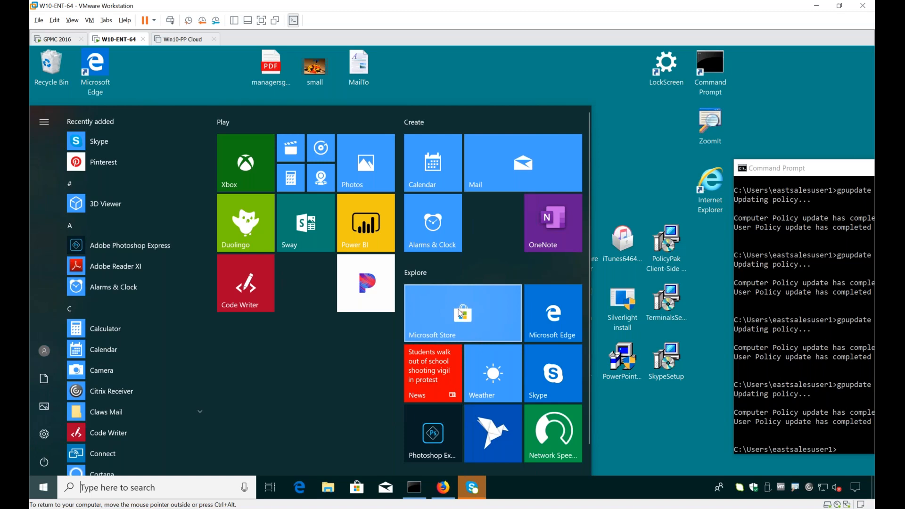
{"action": "left_click", "coordinate": [462, 74]}
Step: On the GPMC 2016 machine, add an enabled UWP policy that denies execution of Microsoft Store UWP apps, named "Deny Microsoft Store apps"
{"action": "left_click", "coordinate": [50, 39]}
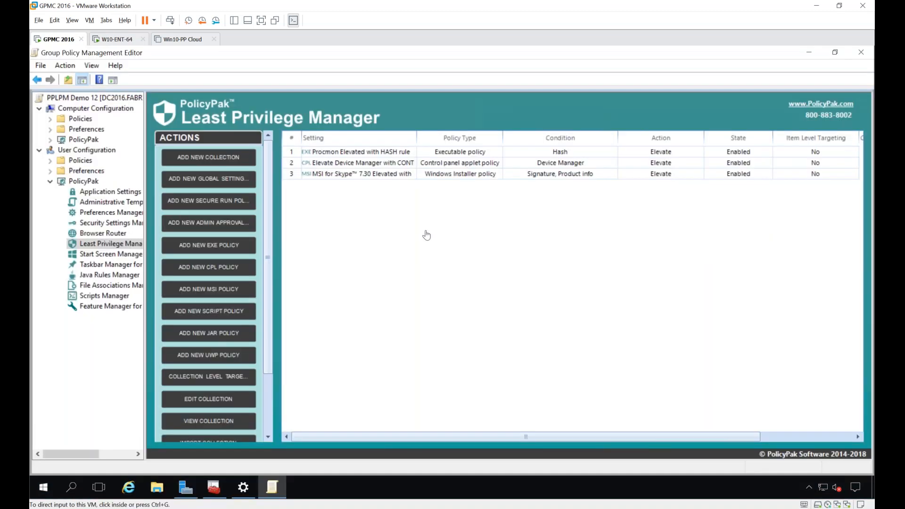
{"action": "right_click", "coordinate": [347, 199]}
{"action": "mouse_move", "coordinate": [347, 199]}
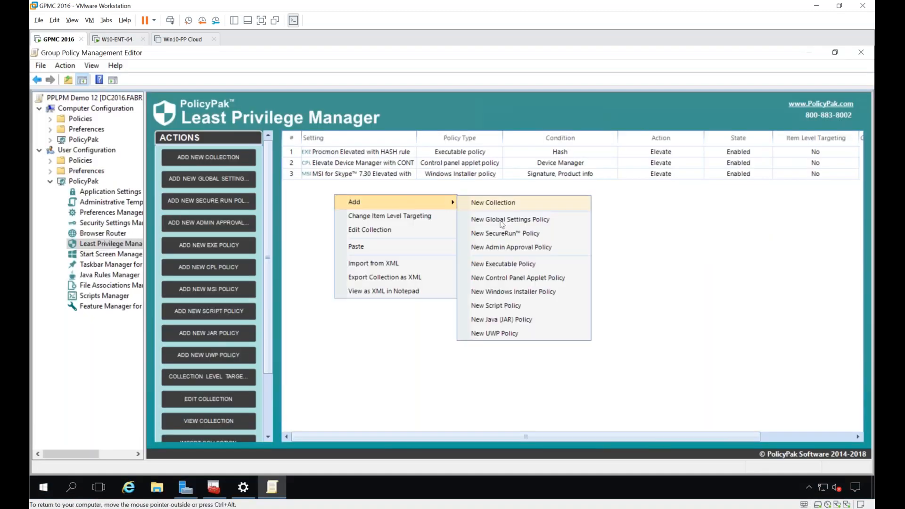
{"action": "left_click", "coordinate": [523, 334]}
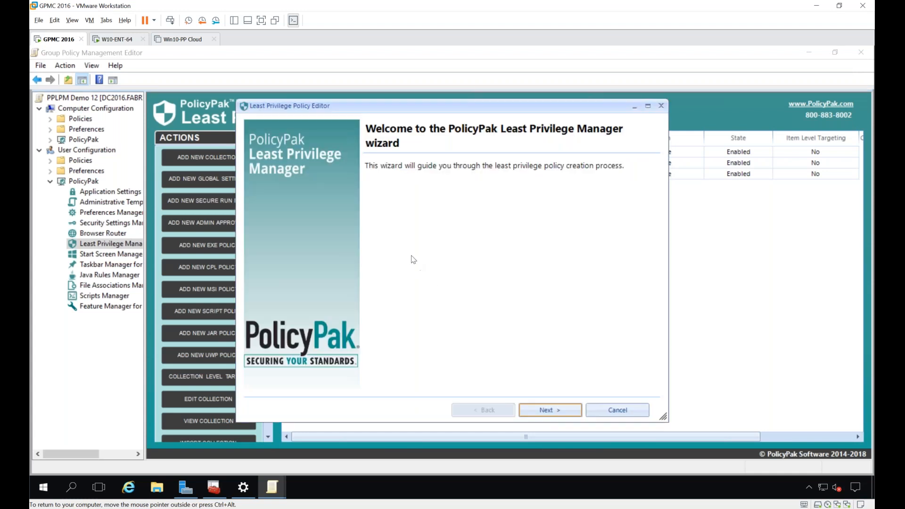
{"action": "key", "text": "Return"}
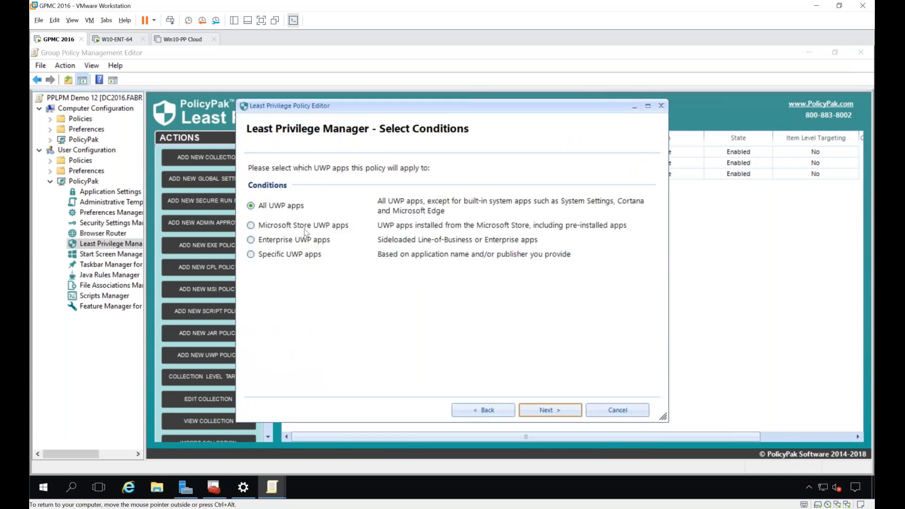
{"action": "left_click", "coordinate": [272, 227]}
{"action": "key", "text": "Return"}
{"action": "left_click", "coordinate": [287, 196]}
{"action": "key", "text": "Return"}
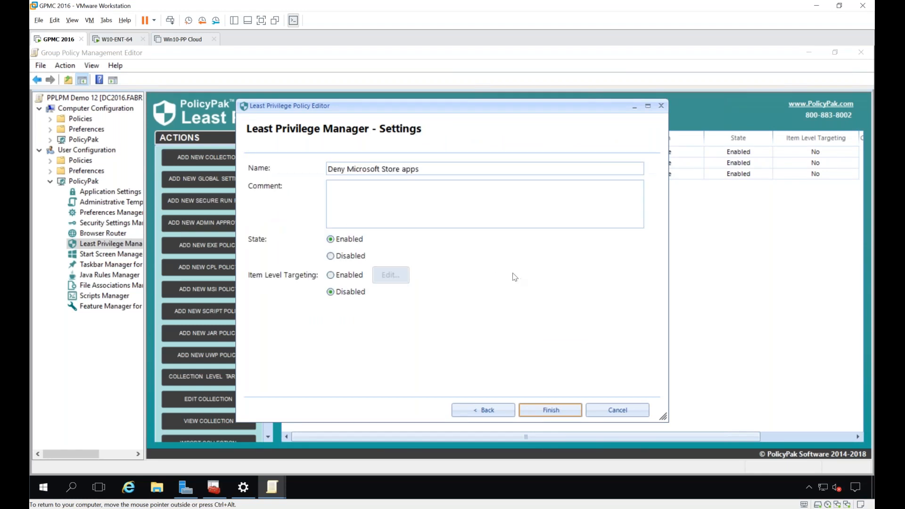
{"action": "key", "text": "Return"}
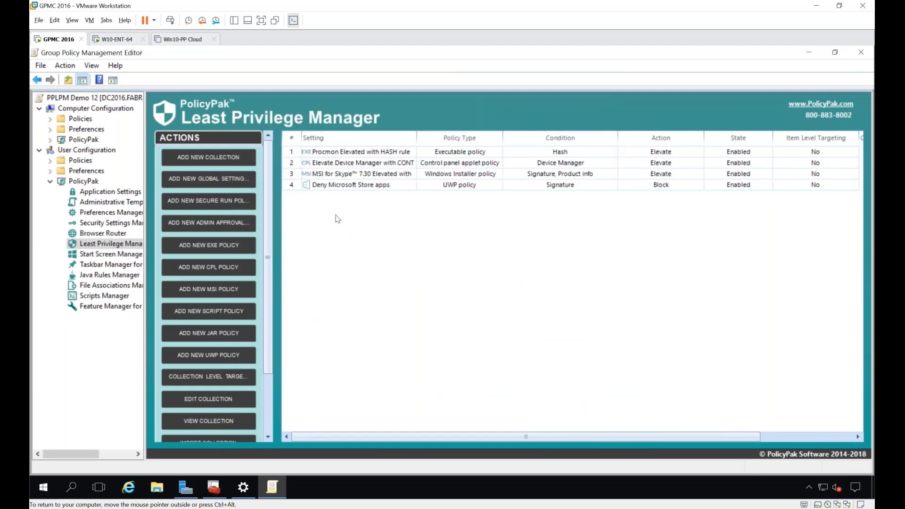
Step: Add a UWP policy for specific apps with package name *store*, using the Allow and log action
{"action": "right_click", "coordinate": [336, 215]}
{"action": "mouse_move", "coordinate": [419, 224]}
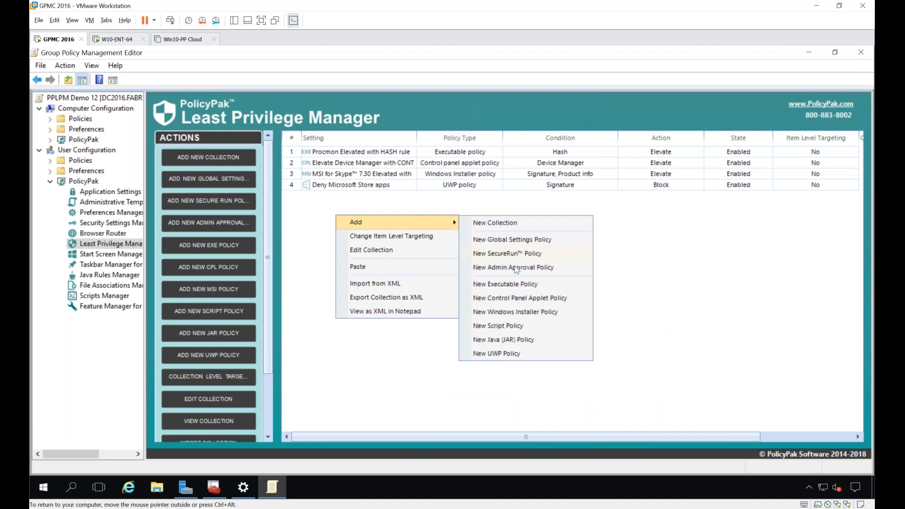
{"action": "left_click", "coordinate": [500, 353]}
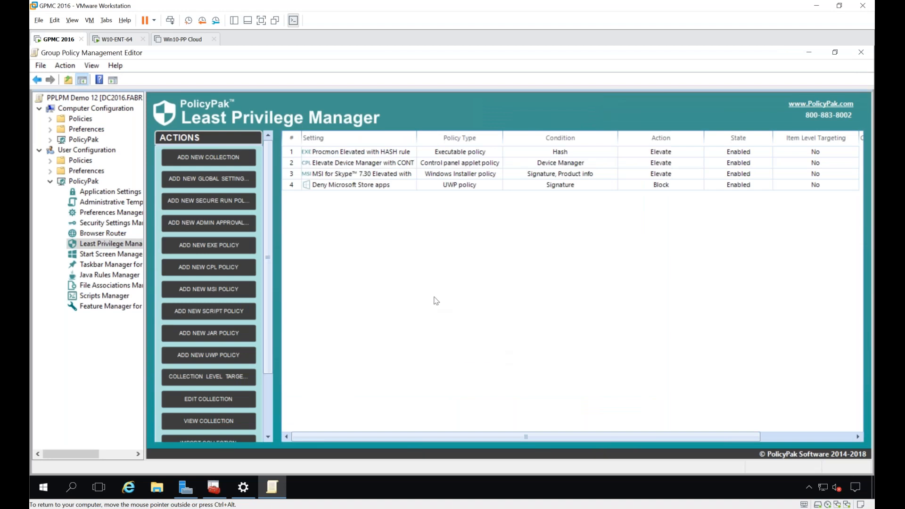
{"action": "key", "text": "Return"}
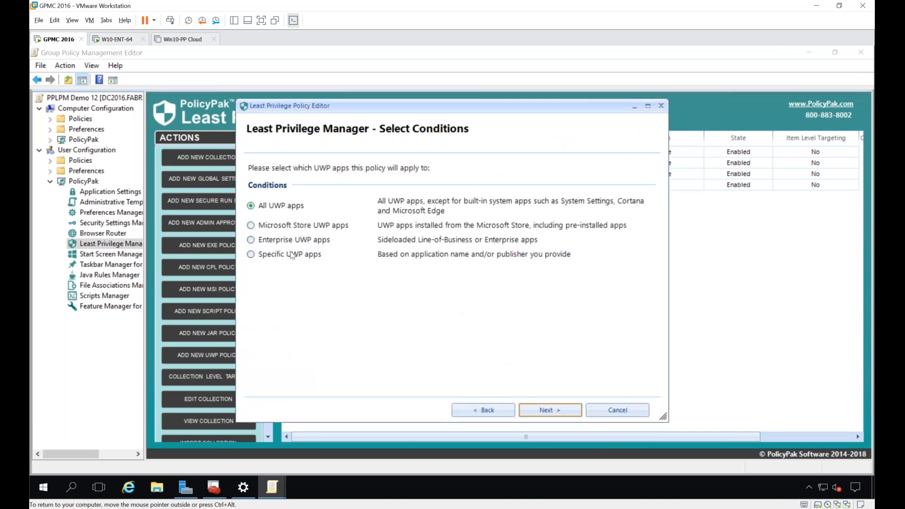
{"action": "key", "text": "Return"}
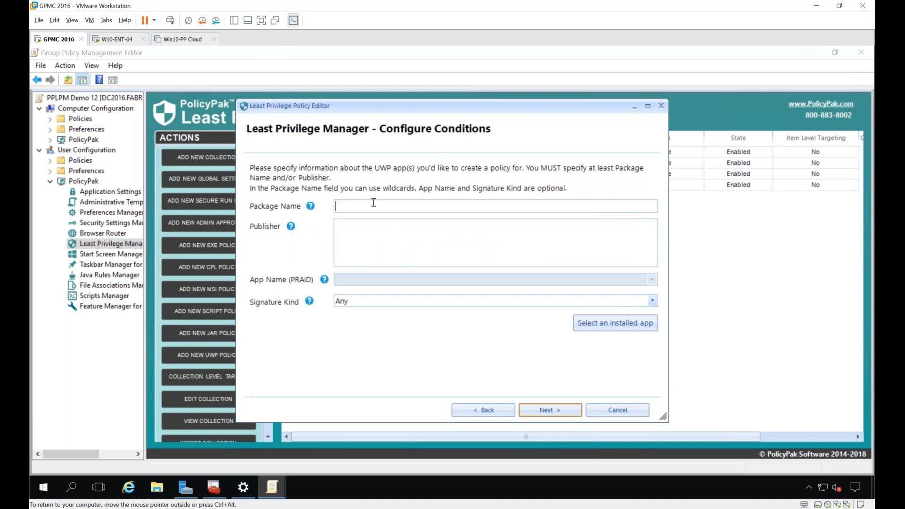
{"action": "type", "text": "*"}
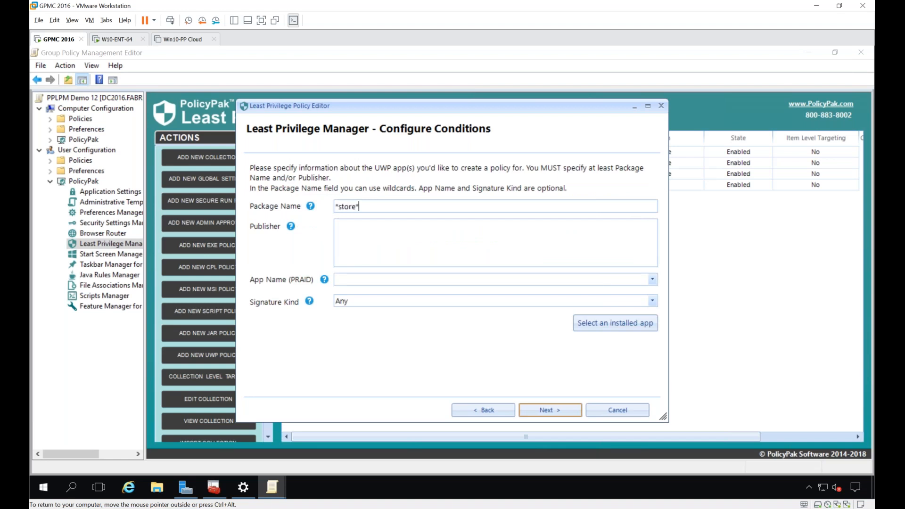
{"action": "key", "text": "Return"}
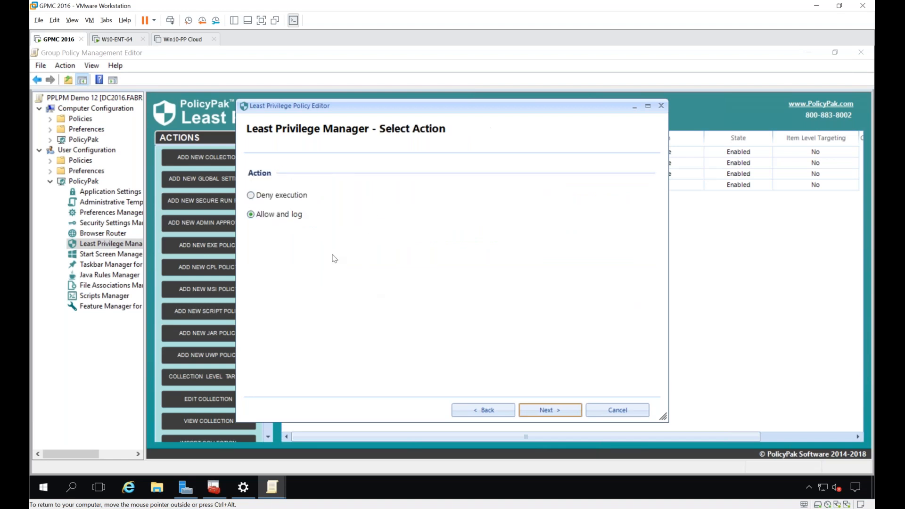
{"action": "key", "text": "Return"}
{"action": "key", "text": "Return"}
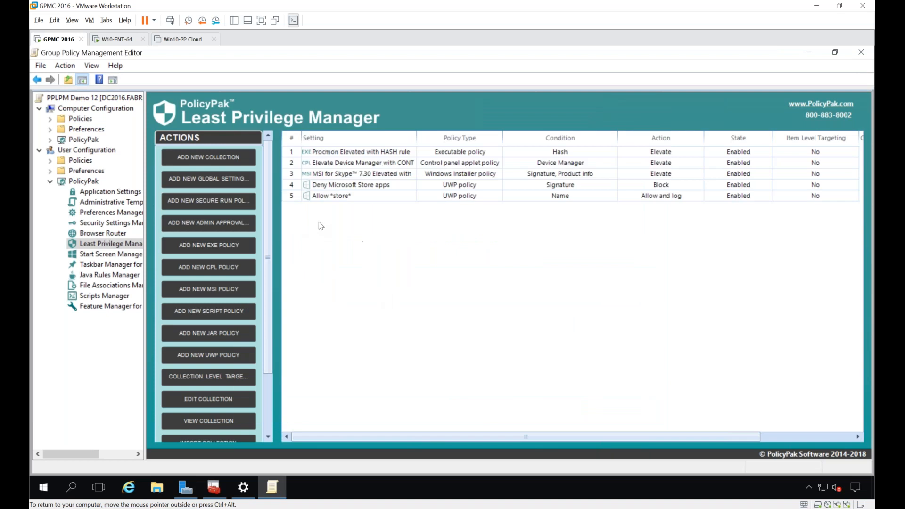
Step: Add an Allow and log UWP policy for specific apps with package name *adobe* and signature kind Enterprise, and return to the W10-ENT-64 machine
{"action": "right_click", "coordinate": [318, 221]}
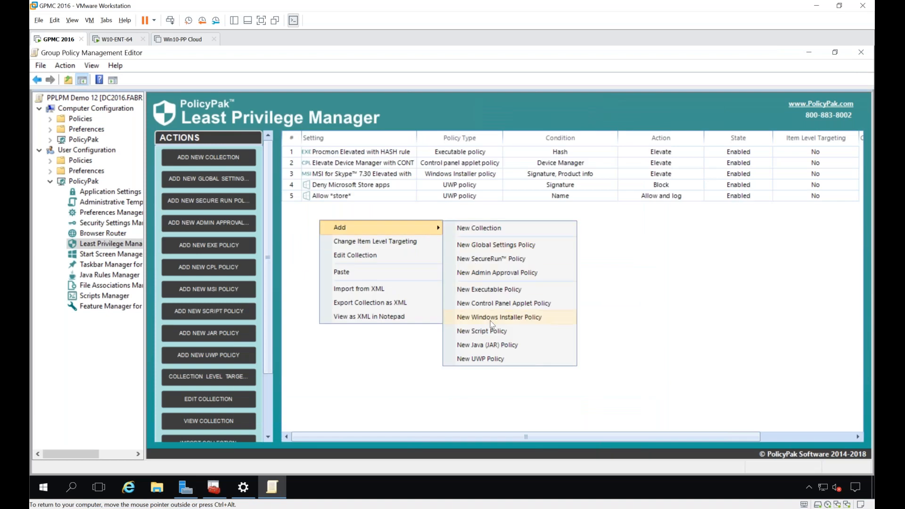
{"action": "left_click", "coordinate": [493, 359]}
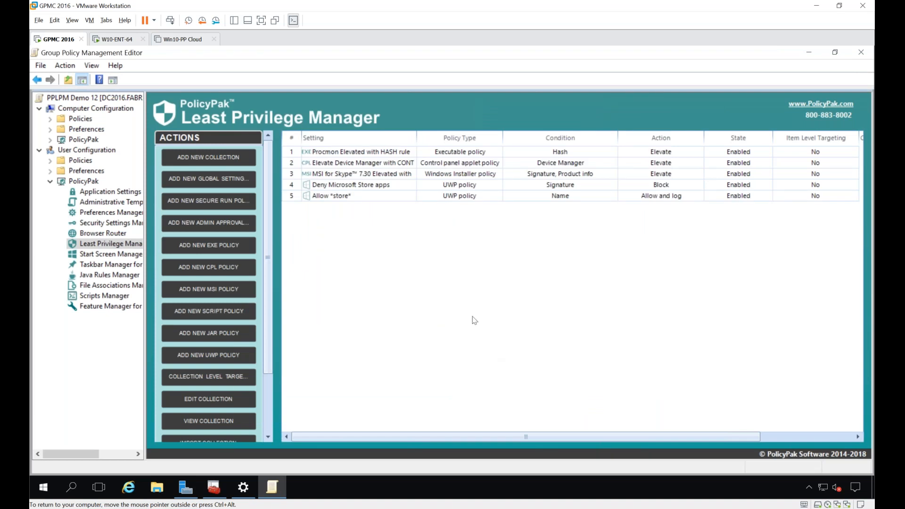
{"action": "key", "text": "Return"}
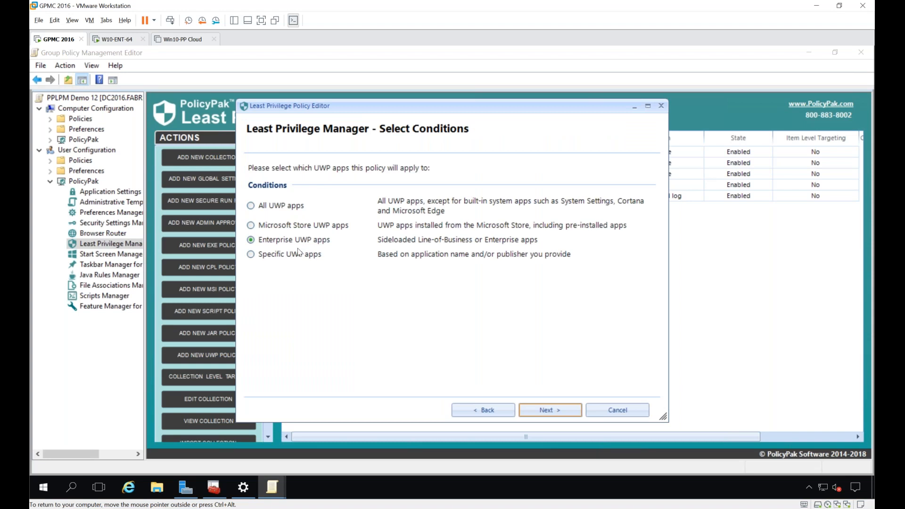
{"action": "key", "text": "Return"}
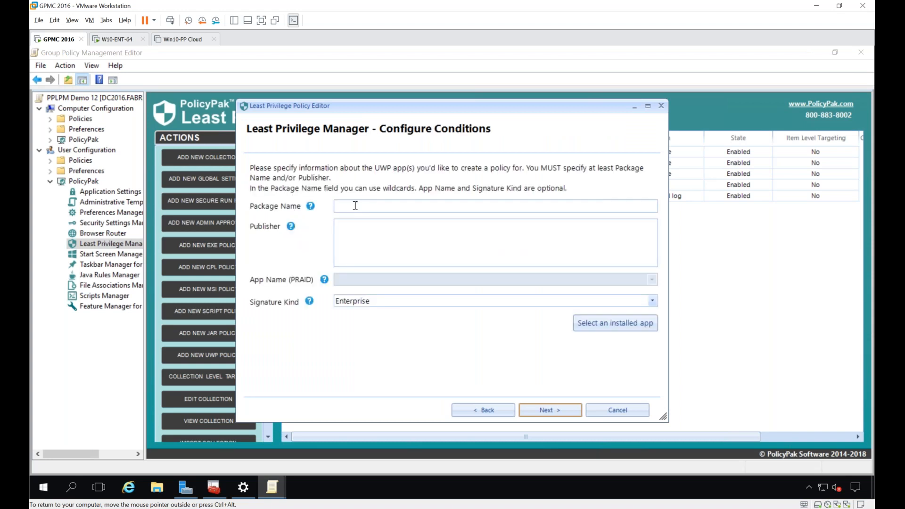
{"action": "type", "text": "*adob"}
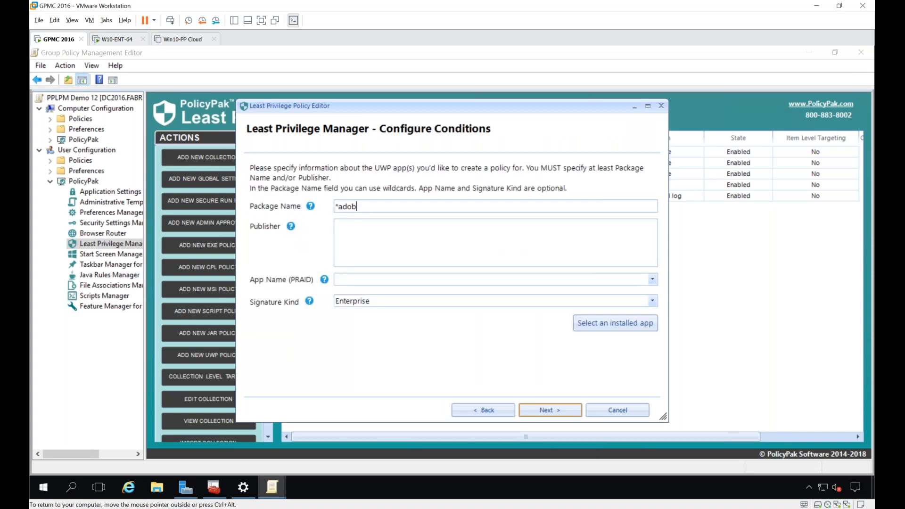
{"action": "key", "text": "Return"}
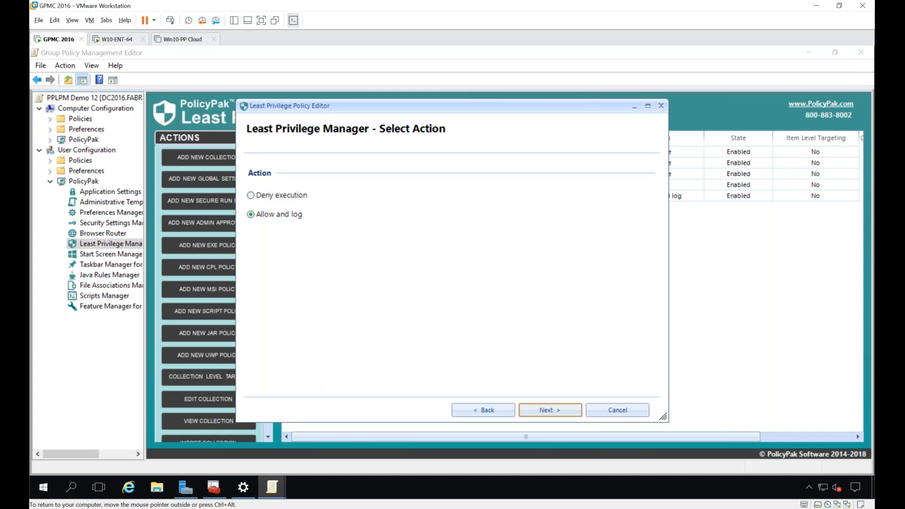
{"action": "key", "text": "Return"}
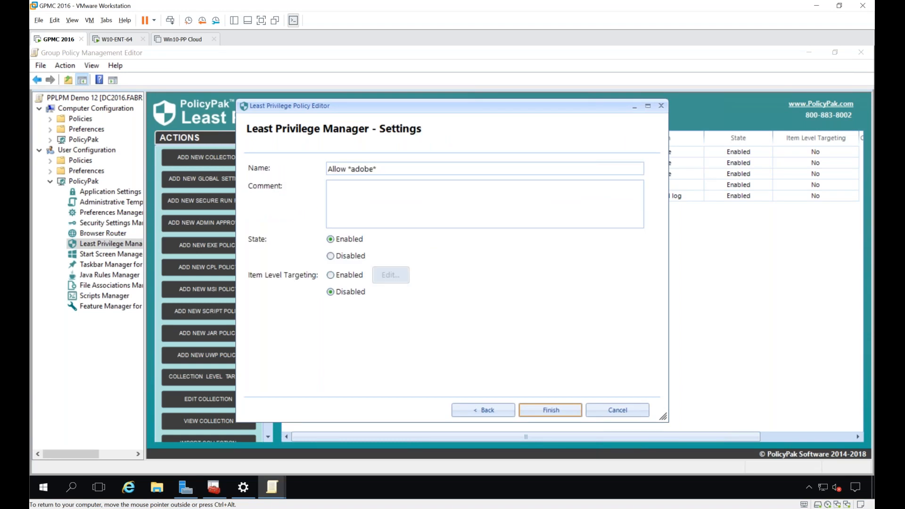
{"action": "key", "text": "Return"}
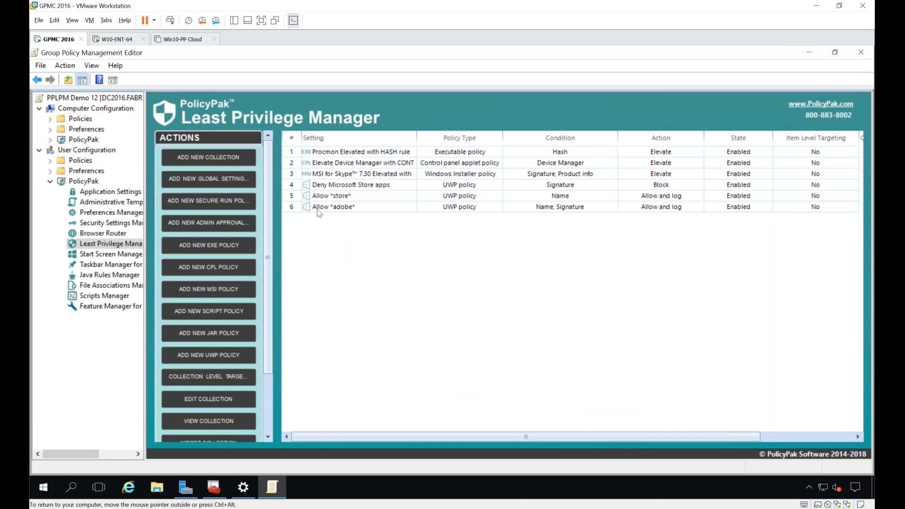
{"action": "left_click", "coordinate": [108, 39]}
{"action": "double_click", "coordinate": [667, 304]}
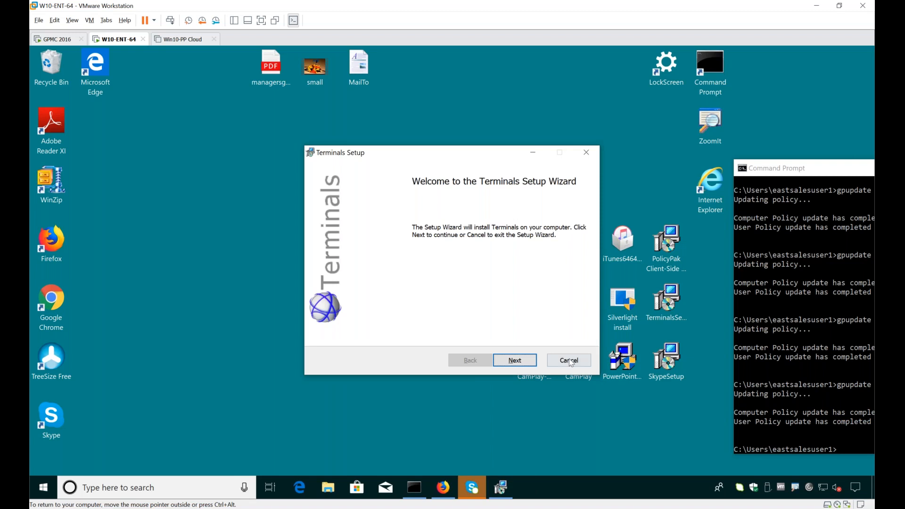
{"action": "left_click", "coordinate": [570, 360]}
{"action": "left_click", "coordinate": [428, 286]}
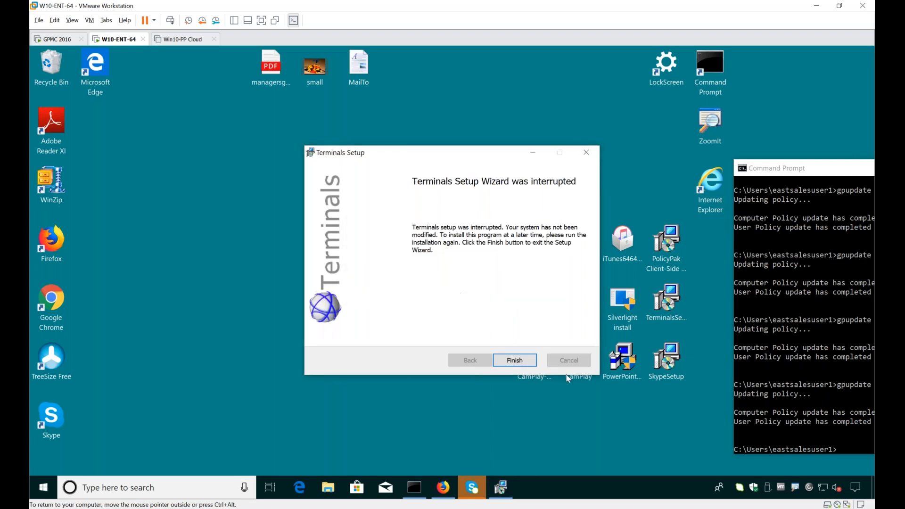
{"action": "left_click", "coordinate": [516, 360]}
Step: Run gpupdate in the Command Prompt to apply the new UWP policies to the client
{"action": "left_click", "coordinate": [815, 369]}
{"action": "key", "text": "Up"}
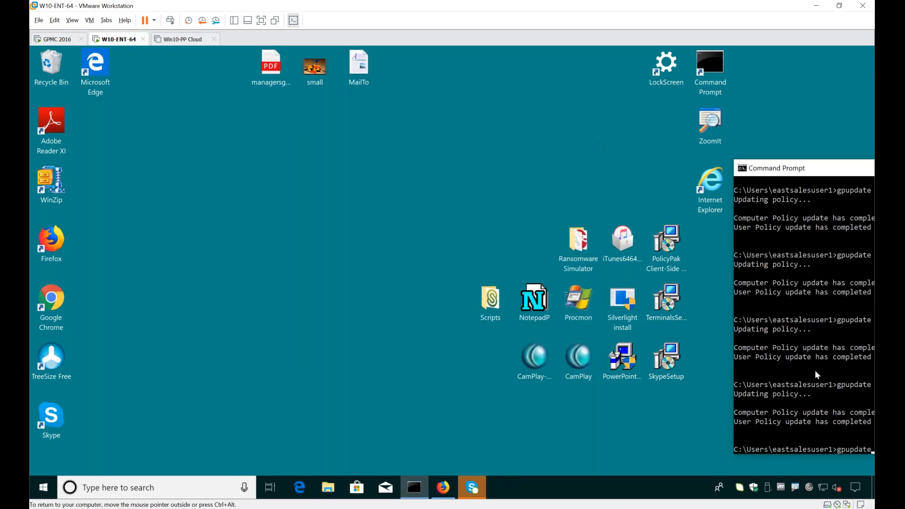
{"action": "key", "text": "Return"}
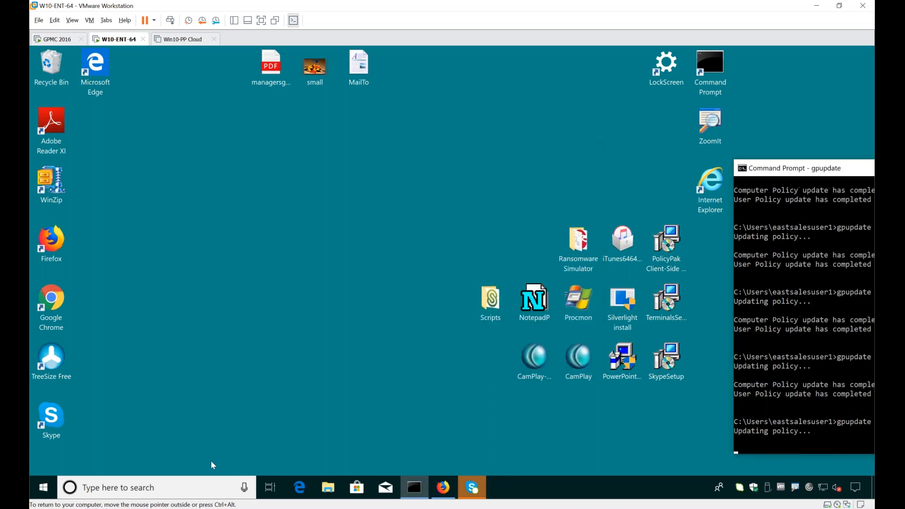
Step: Look through the installed apps in the Start menu, try to launch the Weather app, and dismiss its window
{"action": "left_click", "coordinate": [43, 493]}
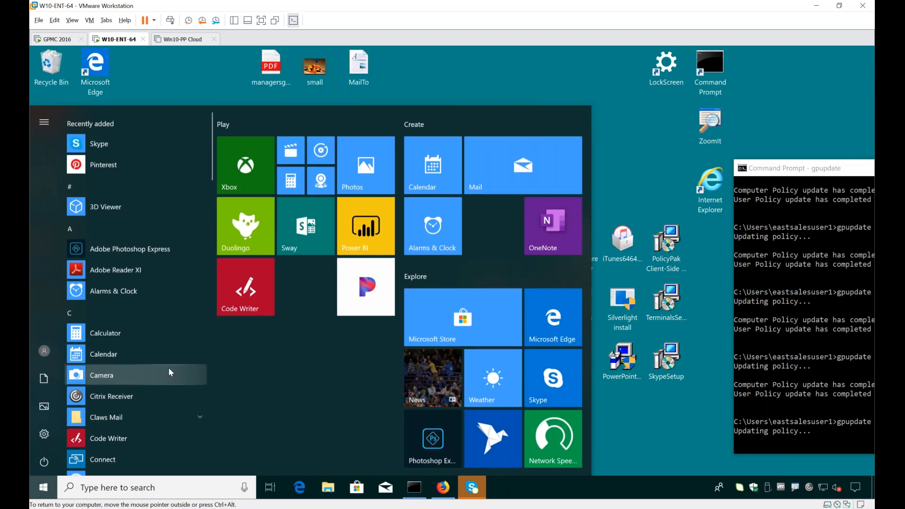
{"action": "scroll", "coordinate": [145, 244], "scroll_direction": "down", "scroll_amount": 1}
{"action": "scroll", "coordinate": [145, 244], "scroll_direction": "down", "scroll_amount": 15}
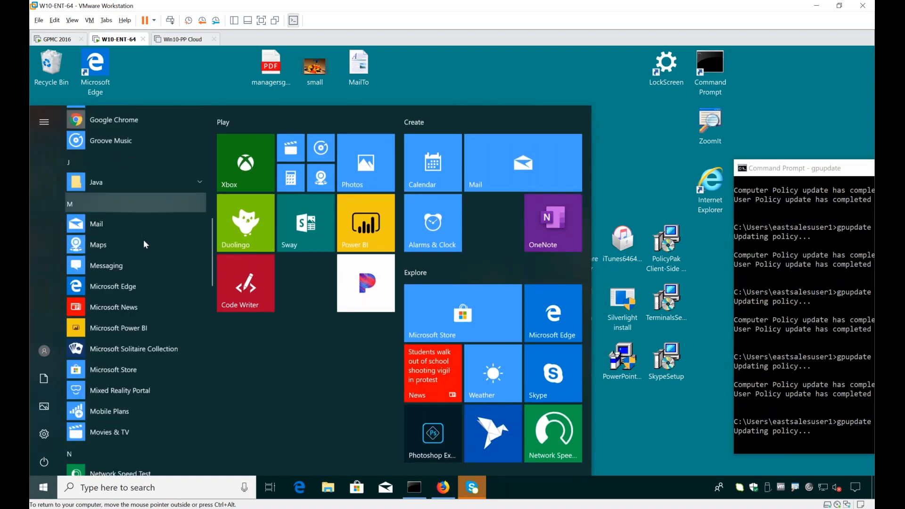
{"action": "scroll", "coordinate": [145, 244], "scroll_direction": "up", "scroll_amount": 2}
{"action": "scroll", "coordinate": [145, 244], "scroll_direction": "up", "scroll_amount": 2}
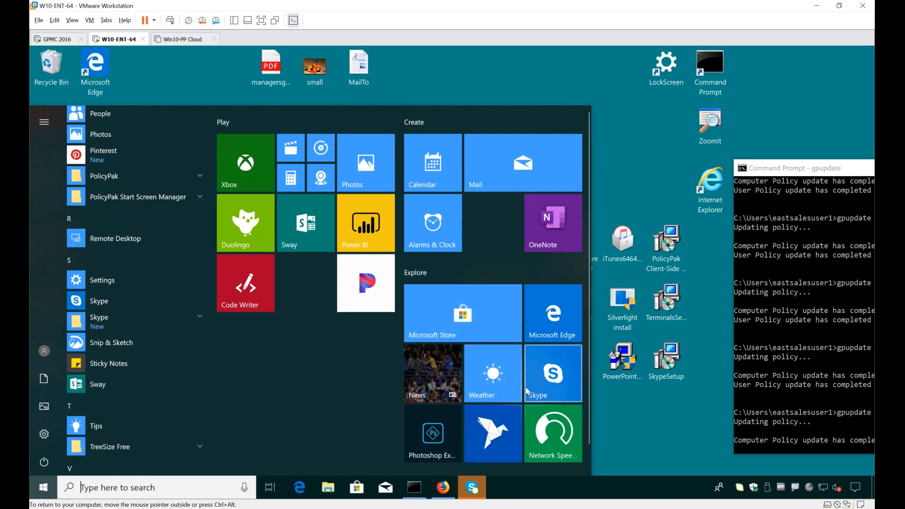
{"action": "left_click", "coordinate": [497, 385]}
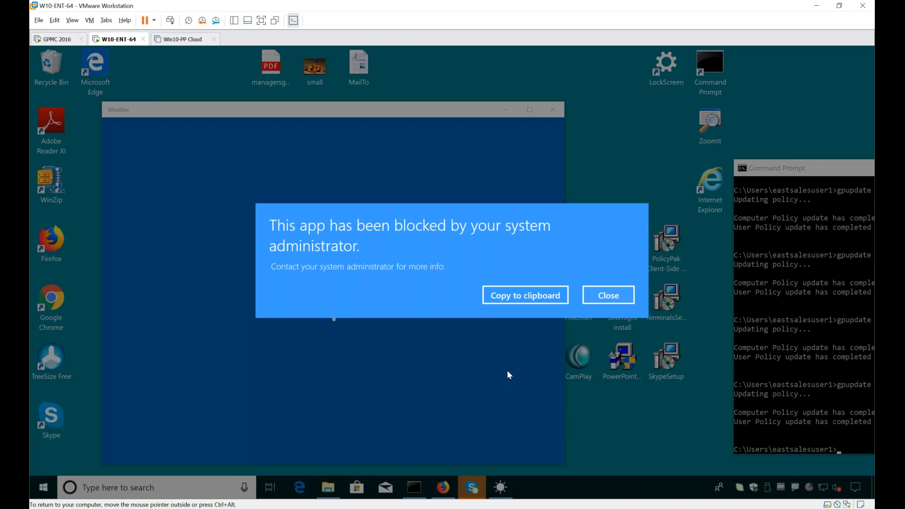
{"action": "key", "text": "Escape"}
Step: Try to launch Power BI from the Start menu, dismiss it, and open Microsoft Store to test the allow rule
{"action": "key", "text": "super"}
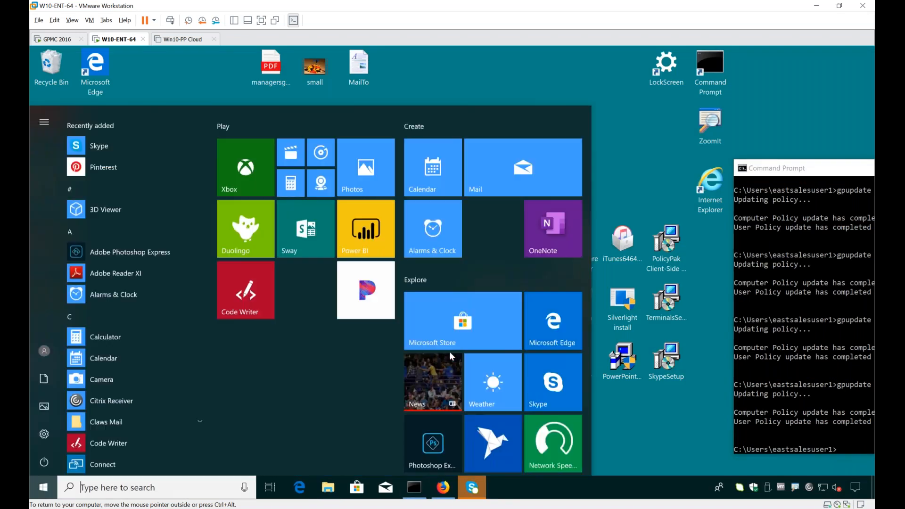
{"action": "left_click", "coordinate": [361, 230]}
{"action": "key", "text": "Escape"}
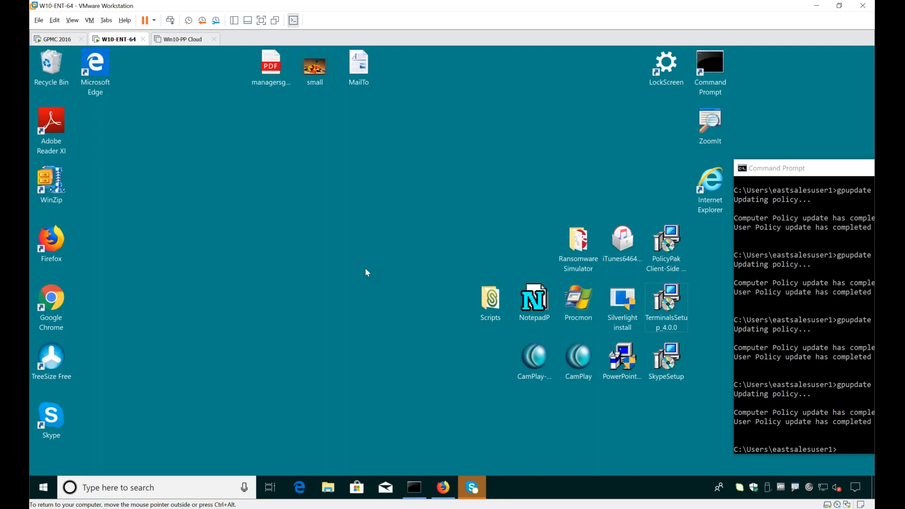
{"action": "key", "text": "super"}
{"action": "left_click", "coordinate": [444, 316]}
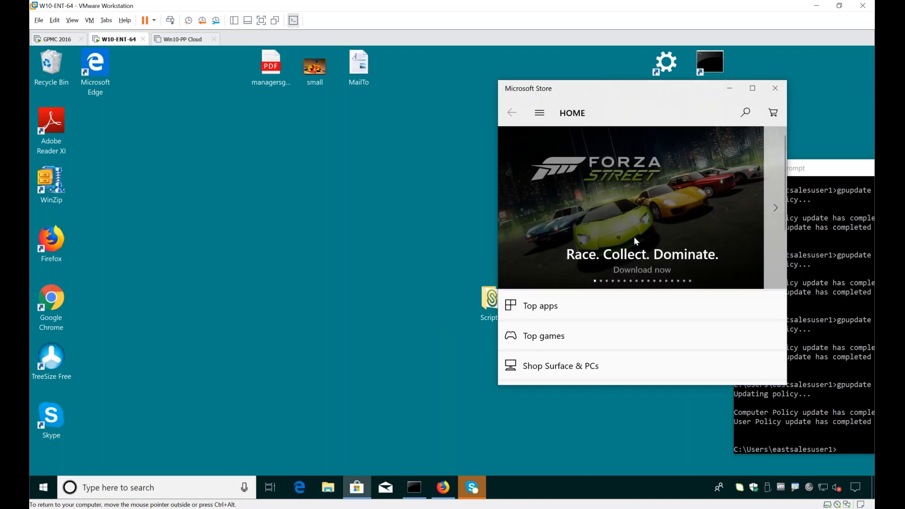
Step: Try to launch Adobe Photoshop Express from the Start menu to test the *adobe* rule, and dismiss the message
{"action": "left_click", "coordinate": [42, 492]}
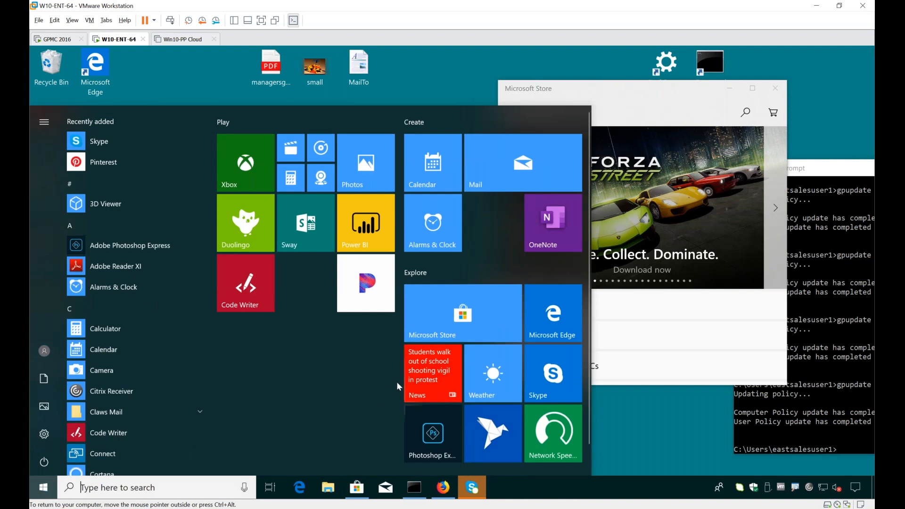
{"action": "left_click", "coordinate": [433, 438]}
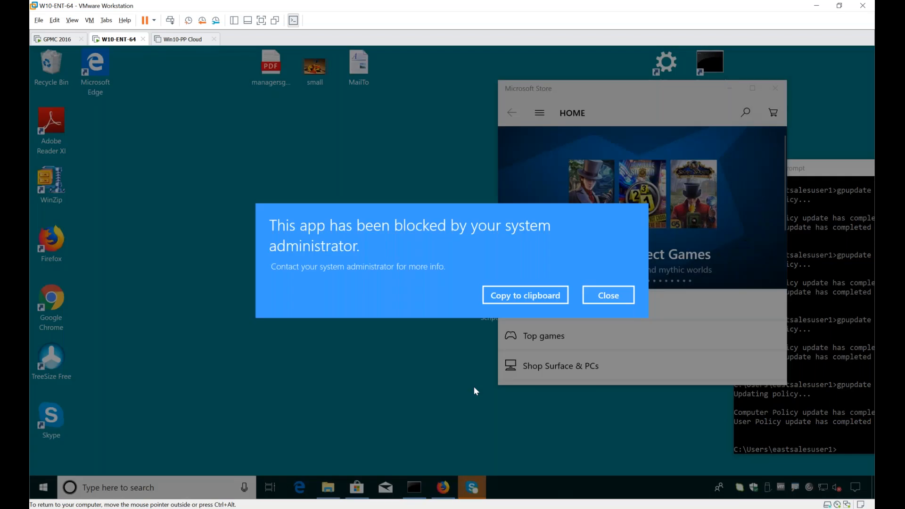
{"action": "left_click", "coordinate": [460, 375]}
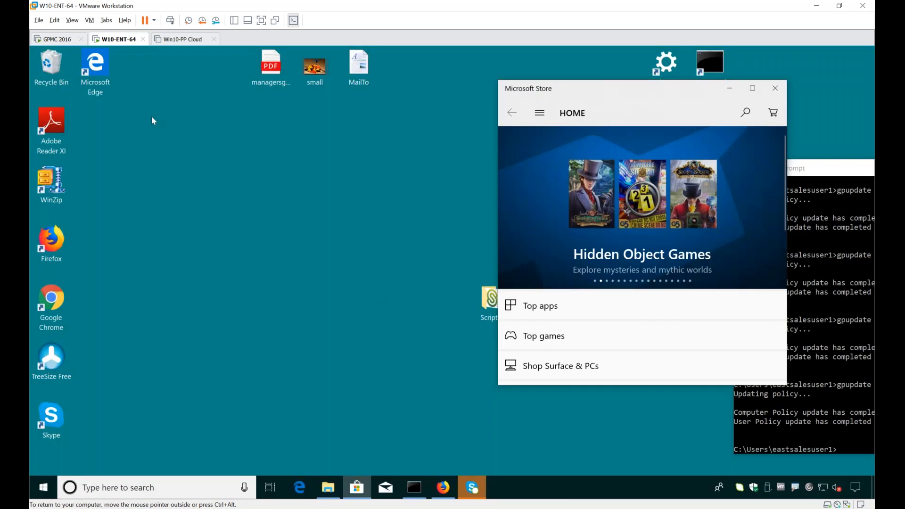
Step: On the GPMC 2016 machine, set the signature kind of the Allow *adobe* UWP policy to Any and save it
{"action": "left_click", "coordinate": [52, 39]}
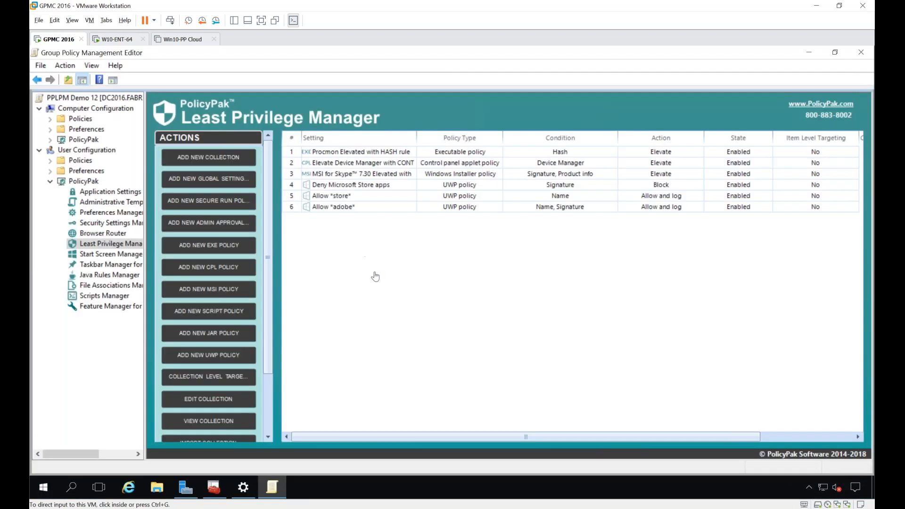
{"action": "left_click", "coordinate": [358, 208]}
{"action": "double_click", "coordinate": [359, 212]}
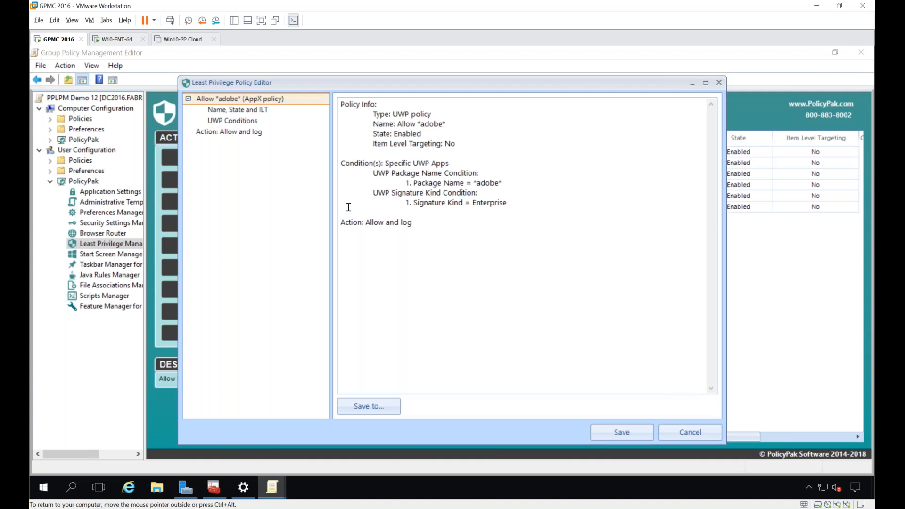
{"action": "left_click", "coordinate": [240, 121]}
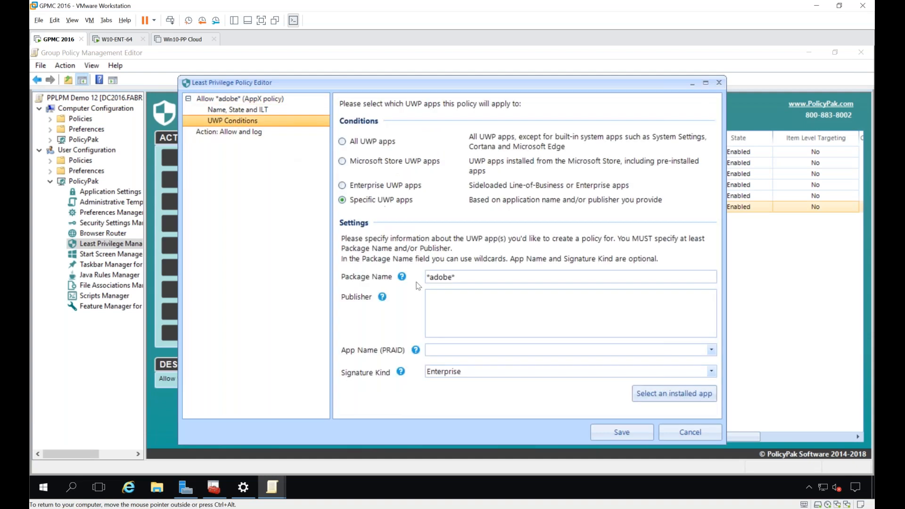
{"action": "left_click", "coordinate": [464, 372]}
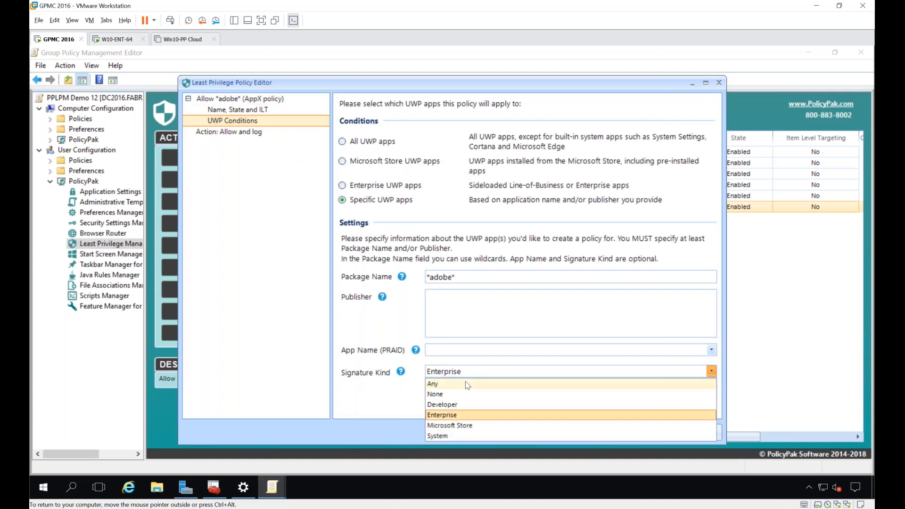
{"action": "left_click", "coordinate": [467, 384]}
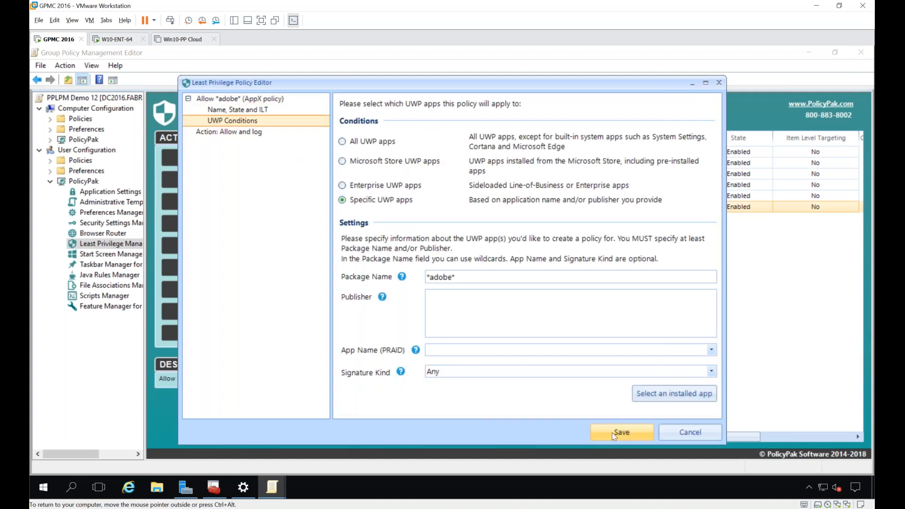
{"action": "left_click", "coordinate": [612, 431]}
Step: Return to the W10-ENT-64 machine, run gpupdate in the Command Prompt again, and close Microsoft Store
{"action": "left_click", "coordinate": [115, 39]}
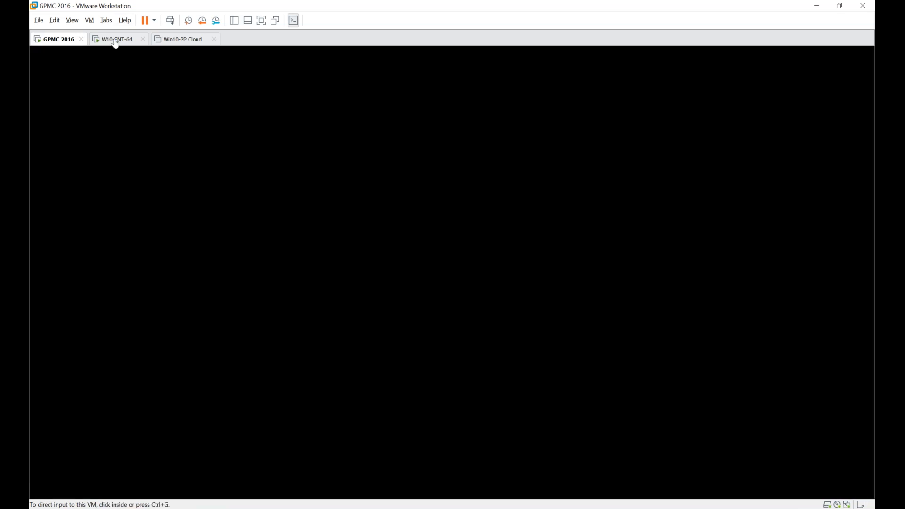
{"action": "key", "text": "Return"}
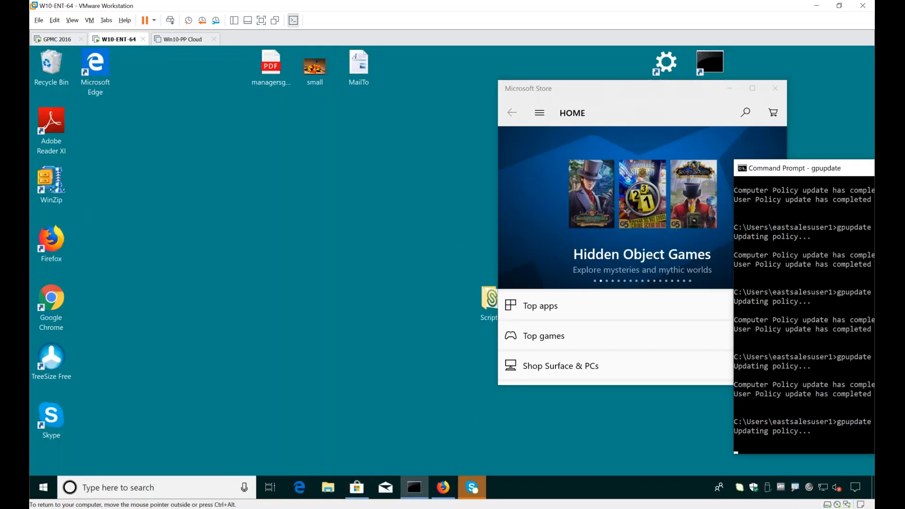
{"action": "left_click", "coordinate": [778, 83]}
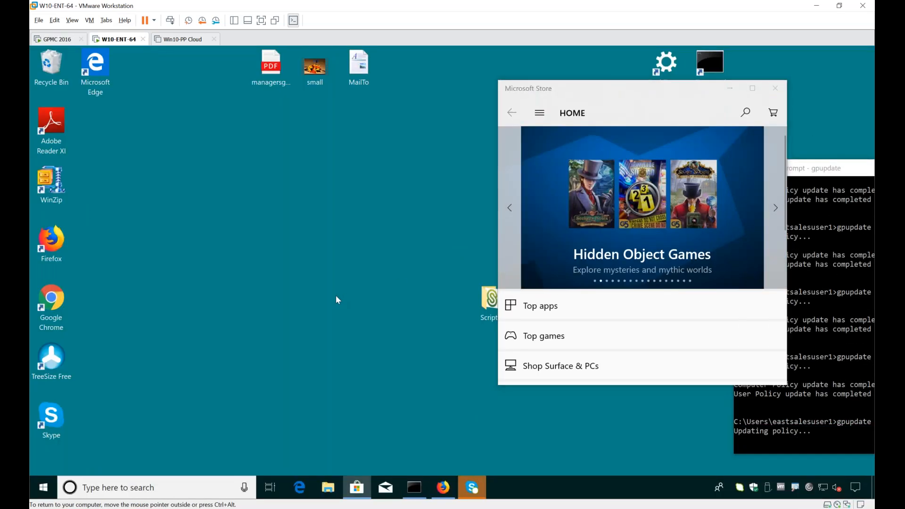
{"action": "left_click", "coordinate": [775, 89]}
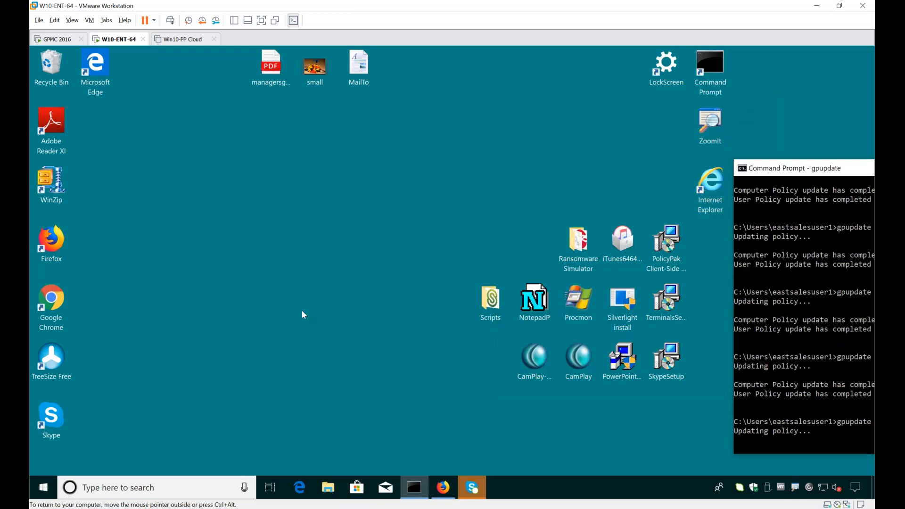
Step: Test the updated rules by launching Adobe Photoshop Express and trying Pandora from the Start menu, and close both
{"action": "left_click", "coordinate": [42, 487]}
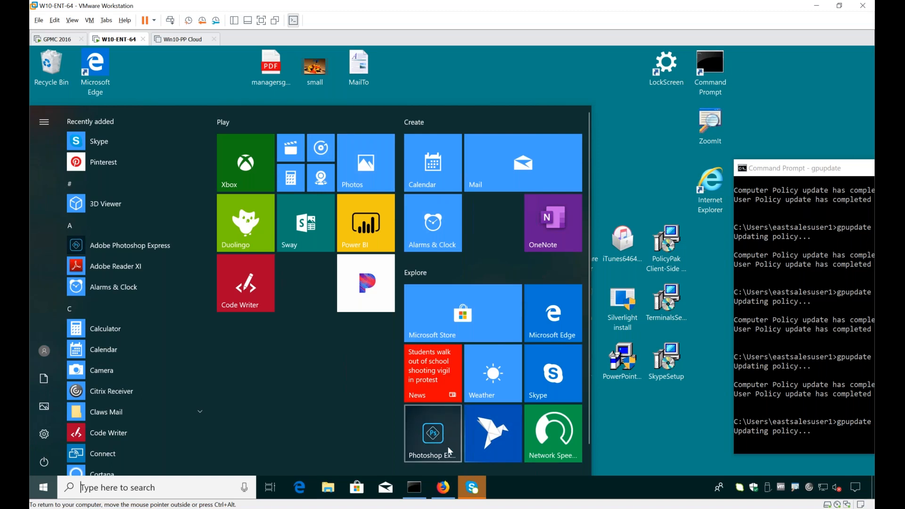
{"action": "left_click", "coordinate": [426, 437]}
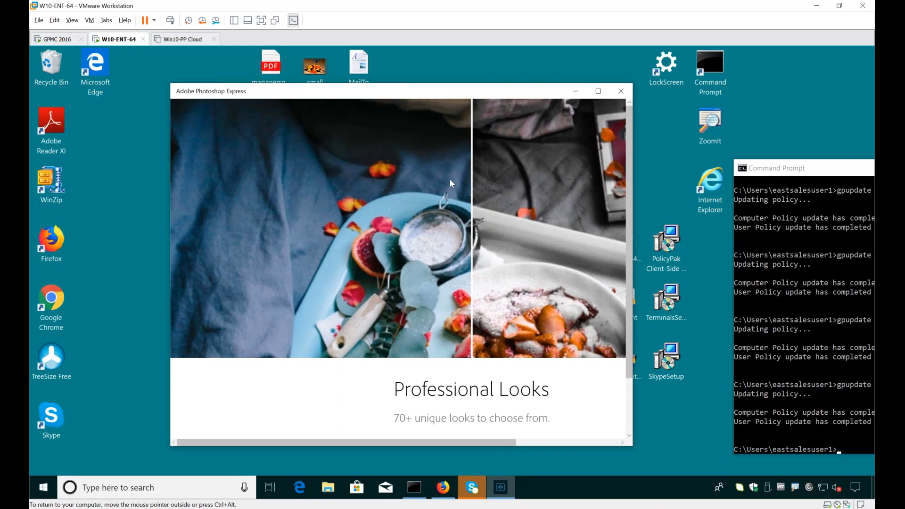
{"action": "left_click", "coordinate": [43, 487]}
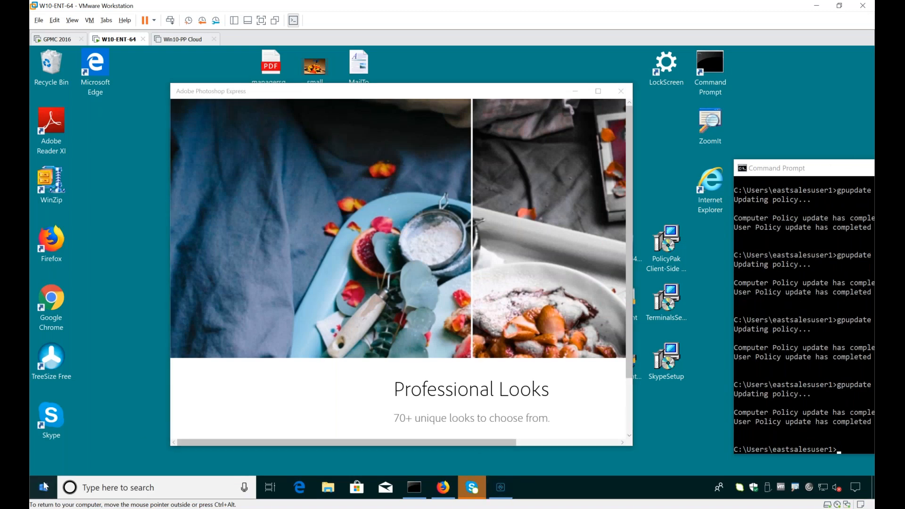
{"action": "left_click", "coordinate": [366, 283]}
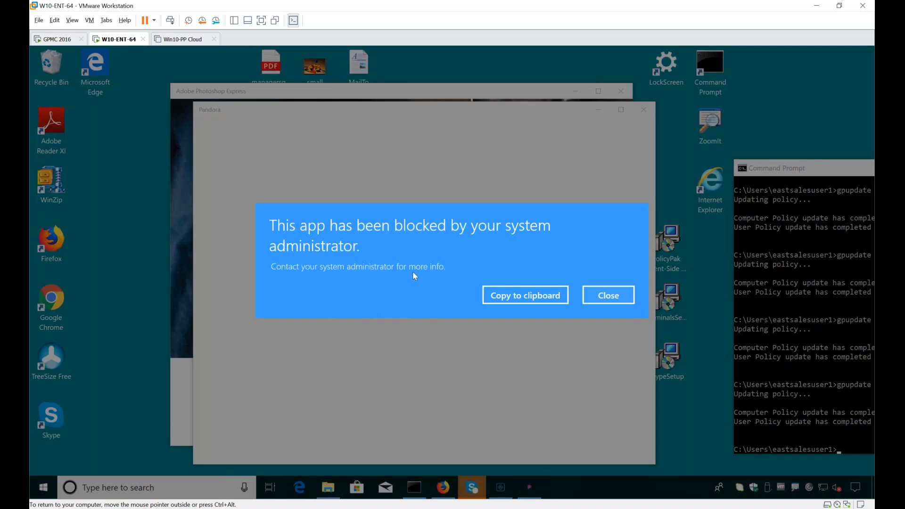
{"action": "left_click", "coordinate": [608, 295]}
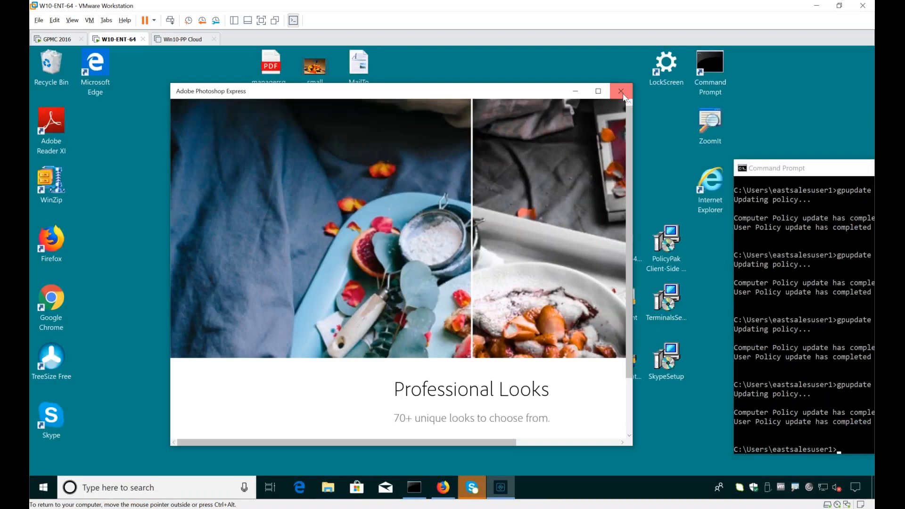
{"action": "left_click", "coordinate": [622, 94]}
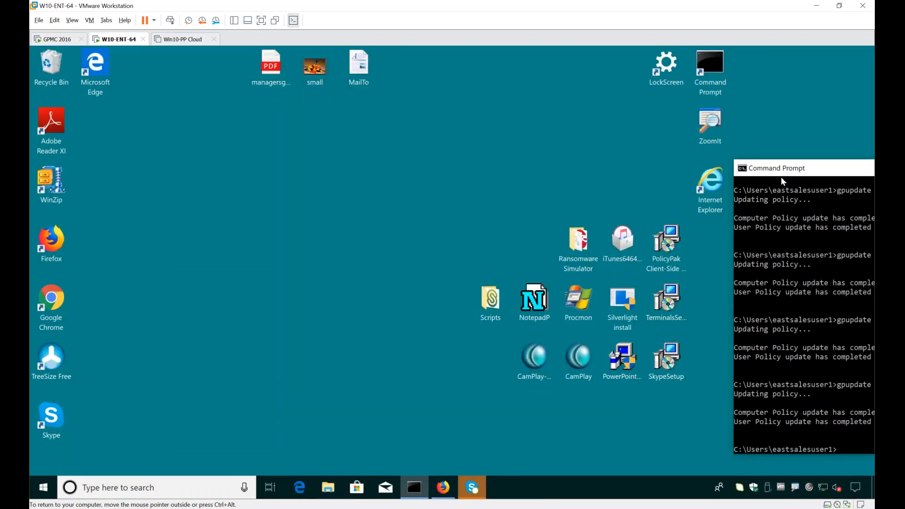
{"action": "left_click_drag", "start_coordinate": [781, 173], "coordinate": [800, 175]}
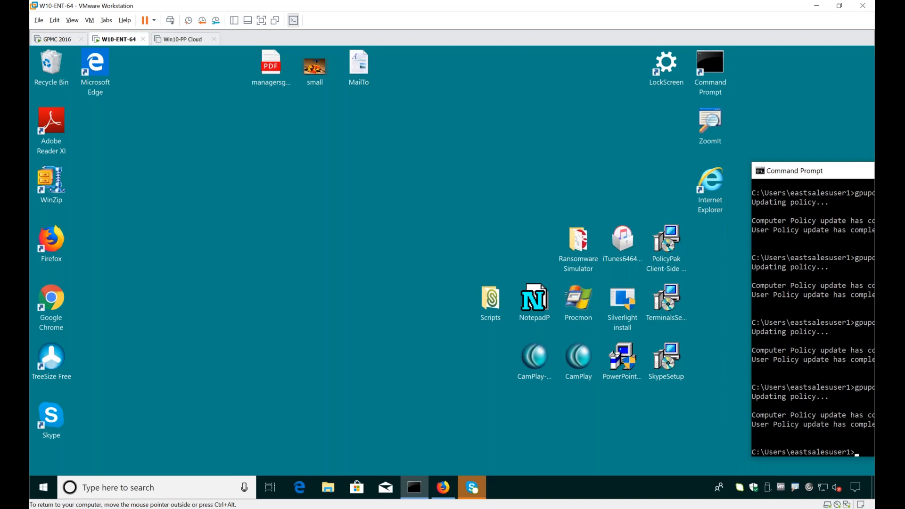
{"action": "left_click", "coordinate": [332, 404]}
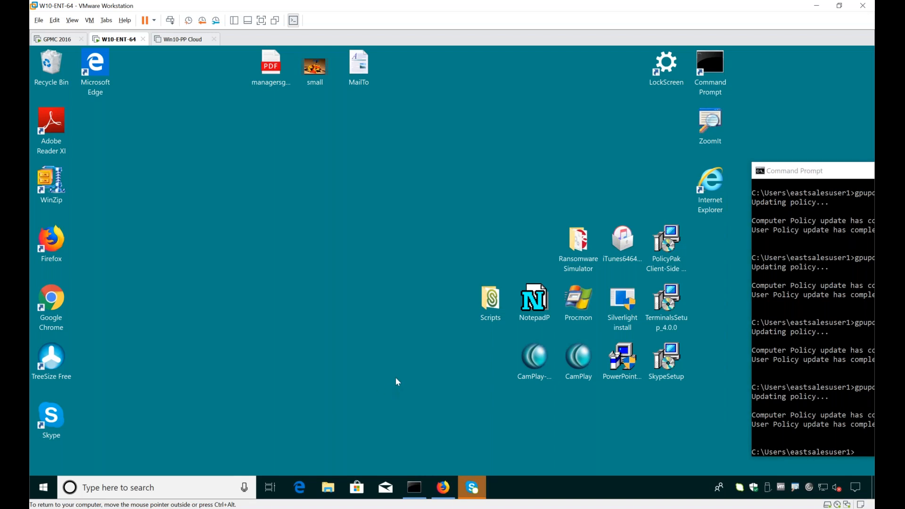
{"action": "mouse_move", "coordinate": [579, 244]}
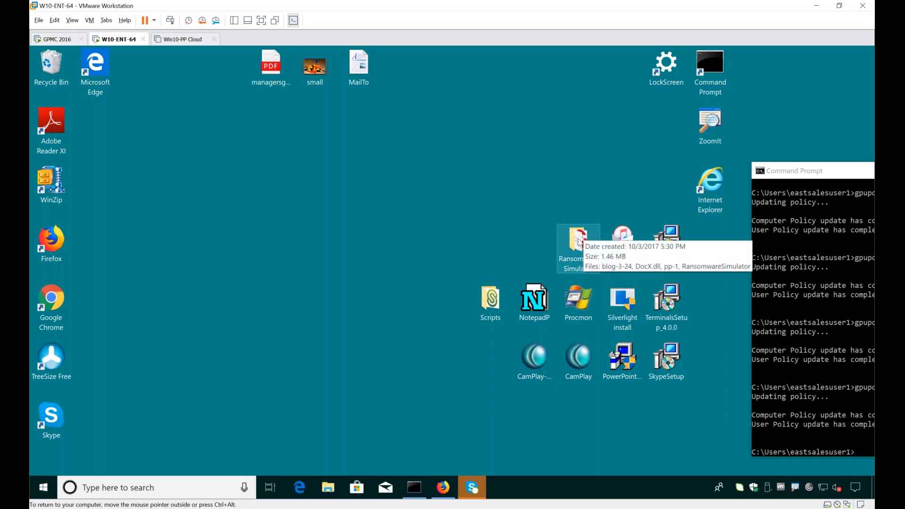
{"action": "left_click_drag", "start_coordinate": [108, 434], "coordinate": [84, 166]}
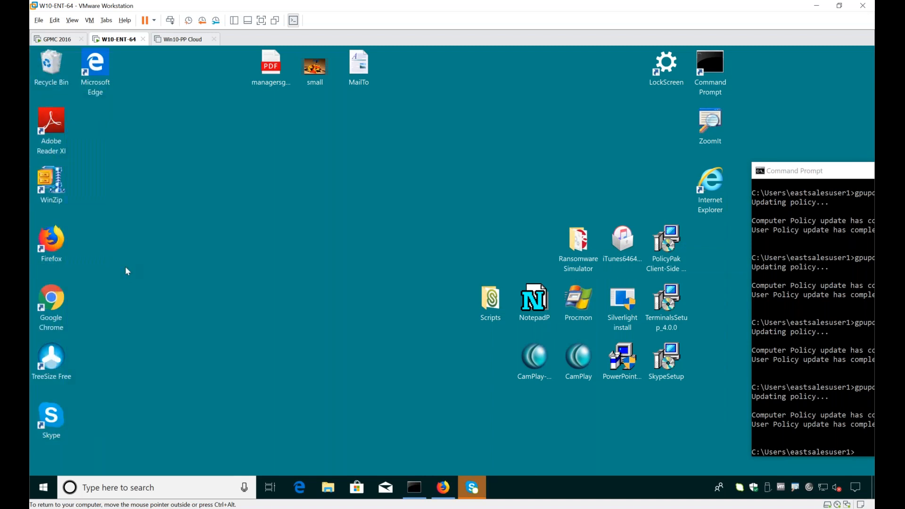
{"action": "left_click", "coordinate": [439, 487]}
{"action": "left_click", "coordinate": [439, 486]}
{"action": "double_click", "coordinate": [540, 306]}
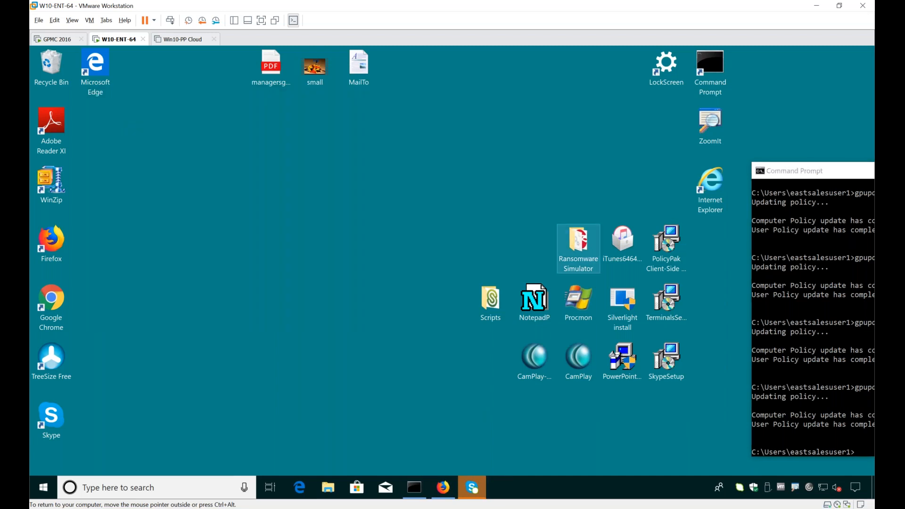
Step: Run RansomwareSimulator from the desktop's Ransomware Simulator folder as the standard user, and close it along with the folder
{"action": "double_click", "coordinate": [579, 241]}
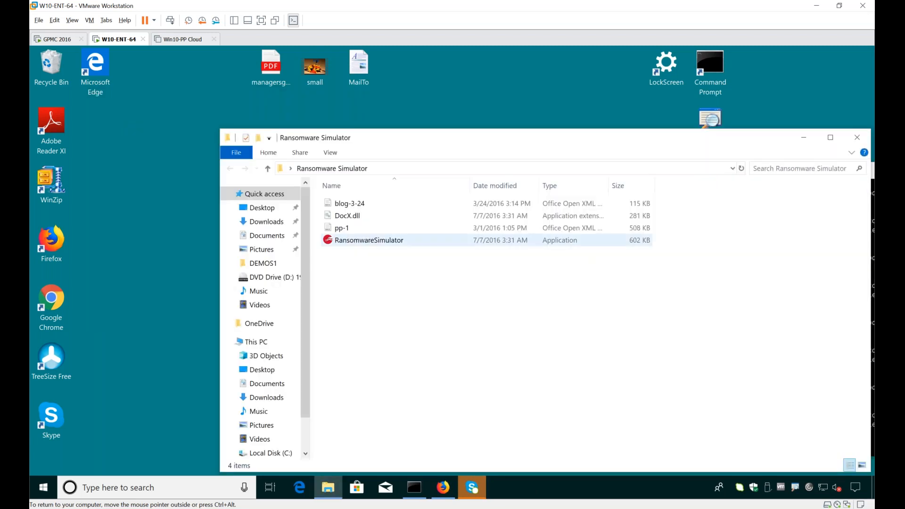
{"action": "double_click", "coordinate": [360, 241]}
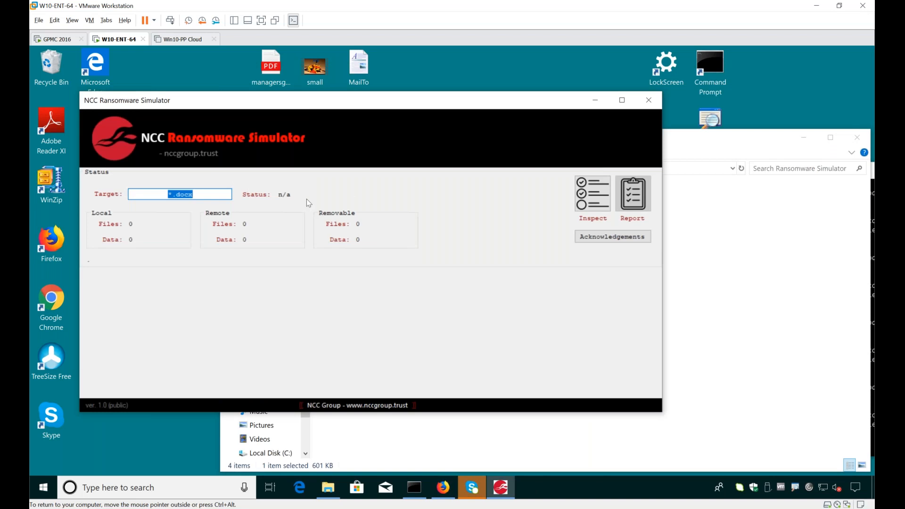
{"action": "key", "text": "alt+F4"}
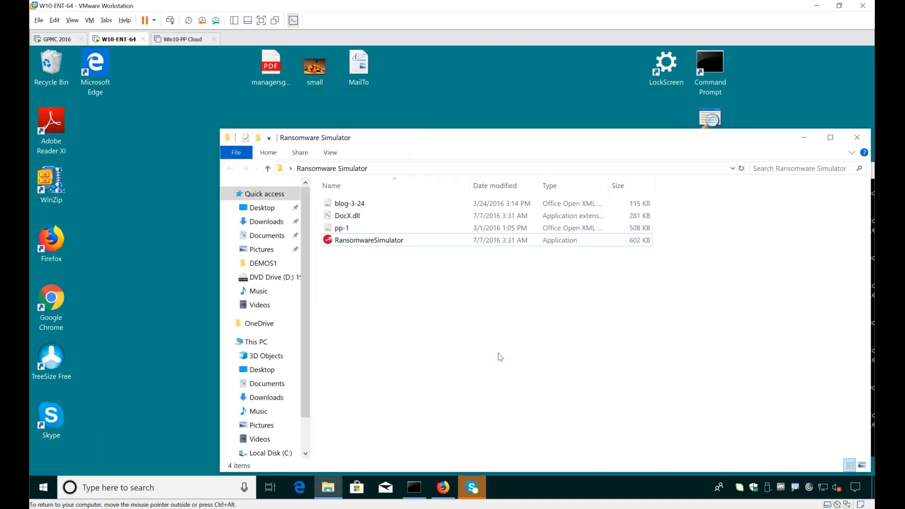
{"action": "key", "text": "alt+F4"}
Step: Open the Scripts folder on the desktop, run the JAVA - Malware file, and dismiss its dialog
{"action": "double_click", "coordinate": [499, 302]}
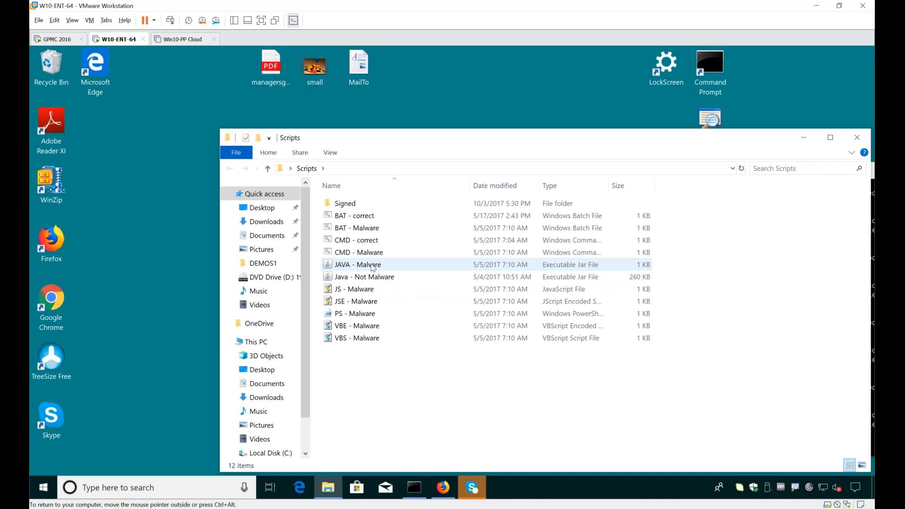
{"action": "left_click", "coordinate": [372, 265]}
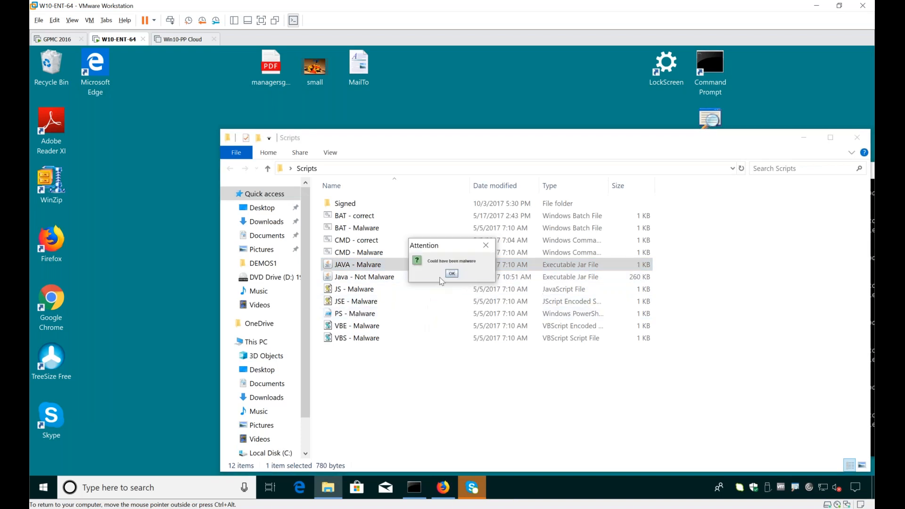
{"action": "left_click", "coordinate": [451, 274]}
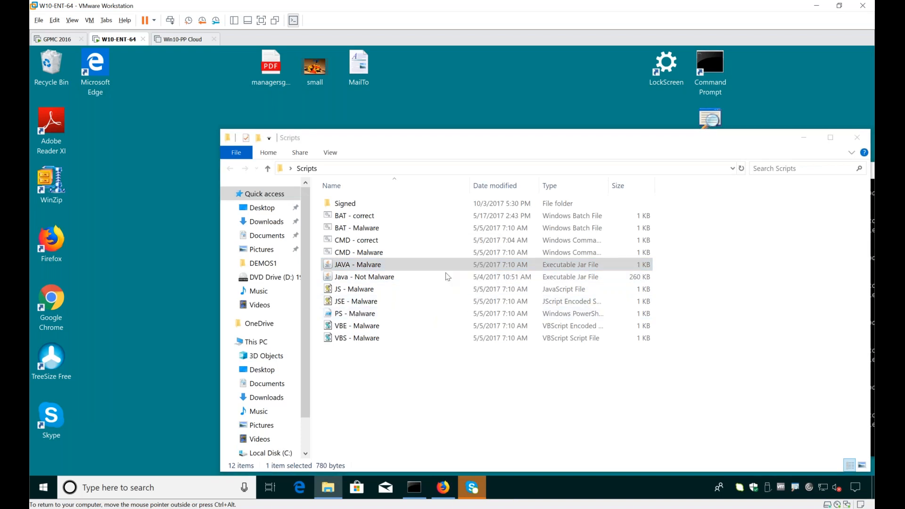
Step: Run the BAT - Malware script, dismiss its window, and close the Scripts folder
{"action": "right_click", "coordinate": [367, 229]}
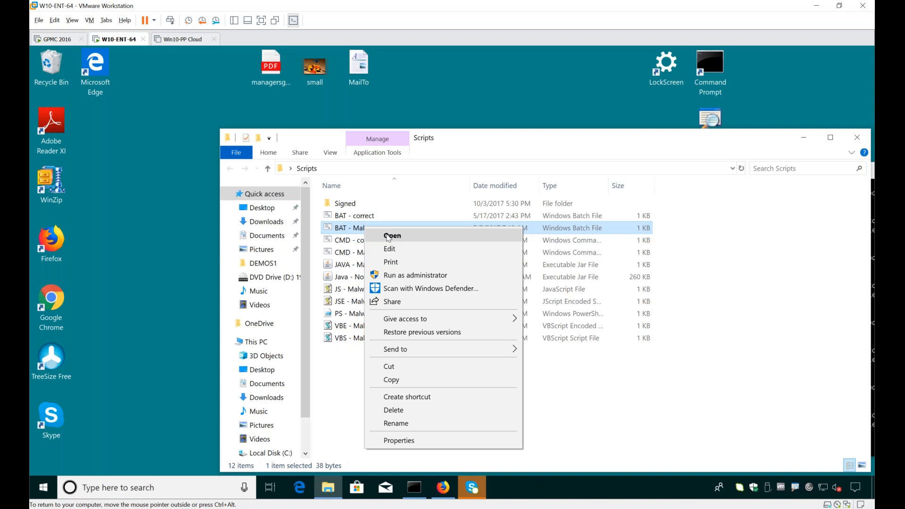
{"action": "left_click", "coordinate": [388, 236]}
{"action": "key", "text": "Return"}
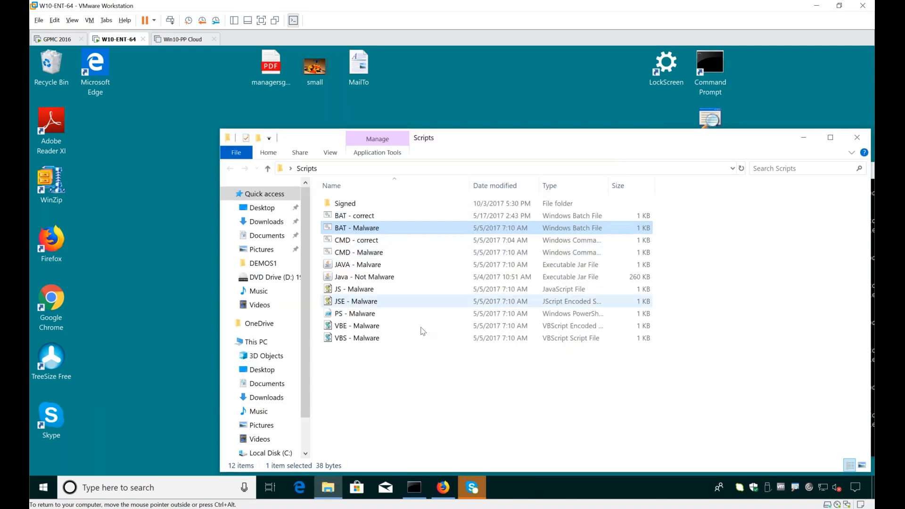
{"action": "left_click", "coordinate": [453, 405]}
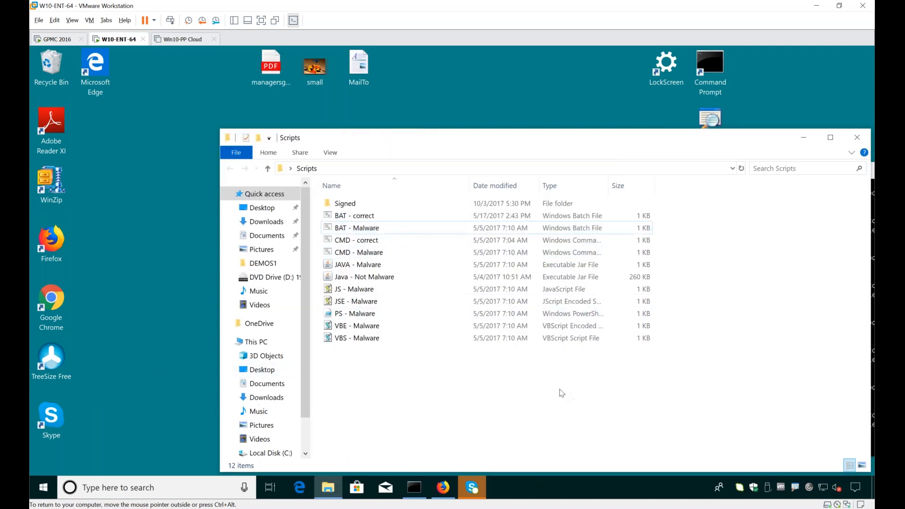
{"action": "key", "text": "alt+F4"}
Step: On the GPMC 2016 machine, add a SecureRun policy in Least Privilege Manager with SecureRun Members checking enabled and the default members
{"action": "left_click", "coordinate": [57, 39]}
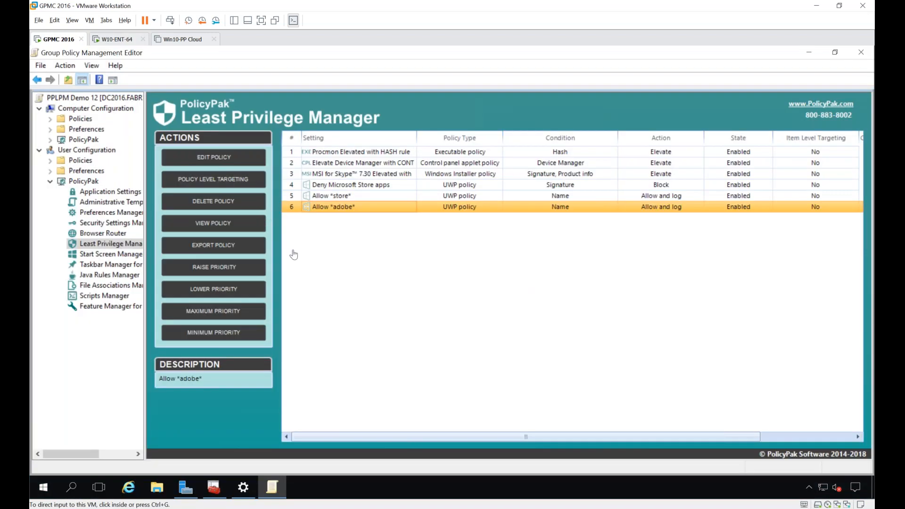
{"action": "right_click", "coordinate": [320, 249]}
{"action": "mouse_move", "coordinate": [333, 253]}
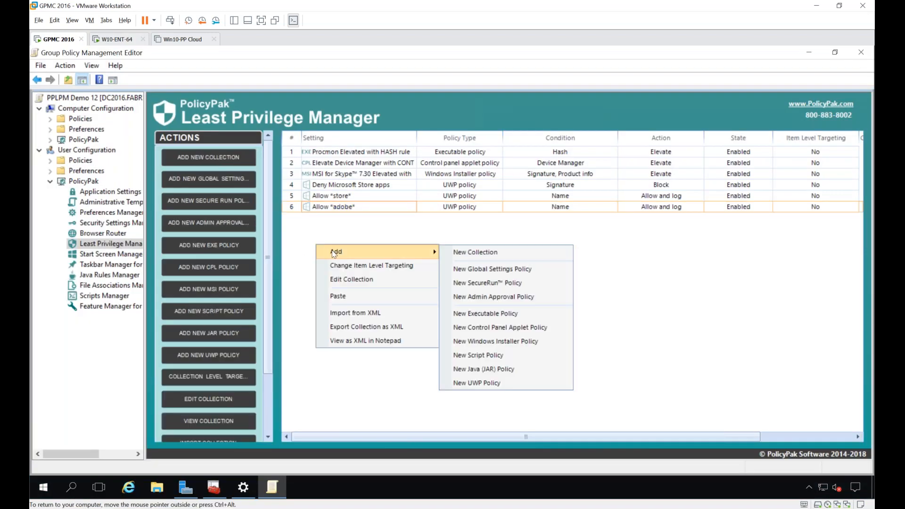
{"action": "left_click", "coordinate": [498, 282]}
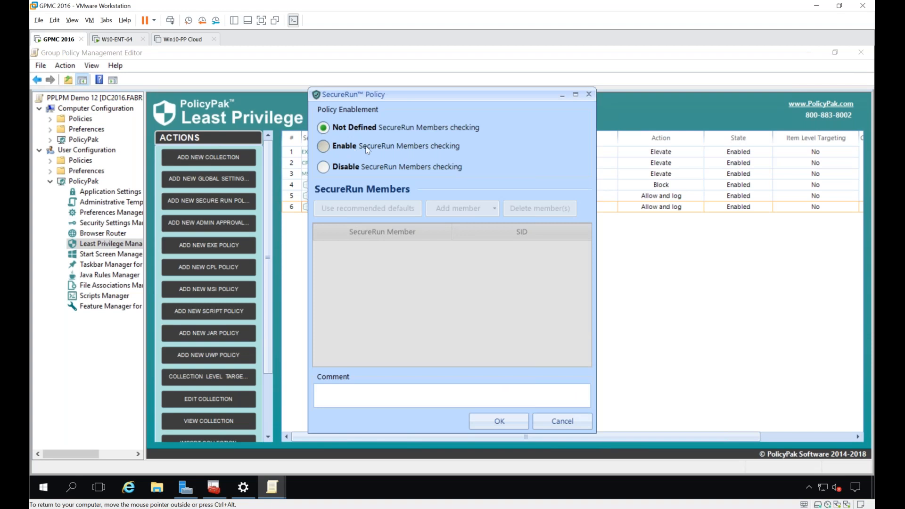
{"action": "left_click", "coordinate": [357, 147]}
{"action": "left_click", "coordinate": [497, 421]}
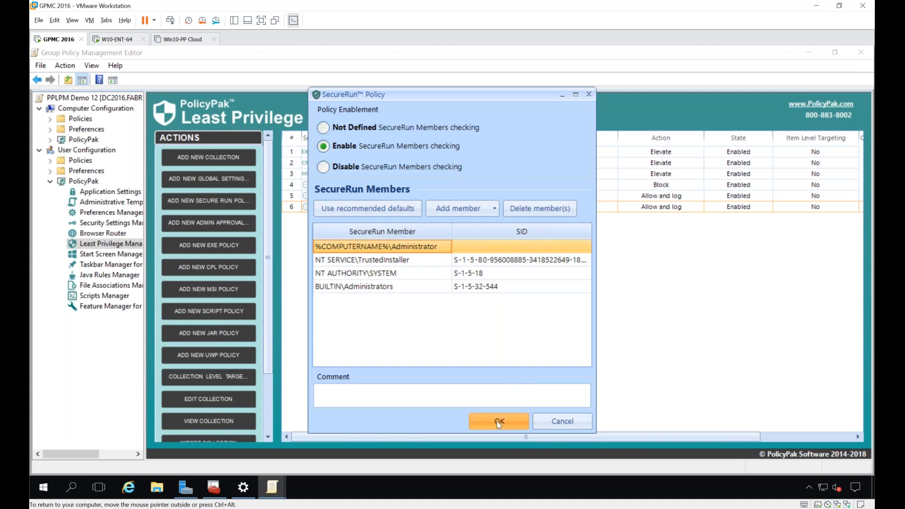
Step: Switch to the W10-ENT-64 machine and refresh its group policy with gpupdate in the open Command Prompt
{"action": "left_click", "coordinate": [115, 39]}
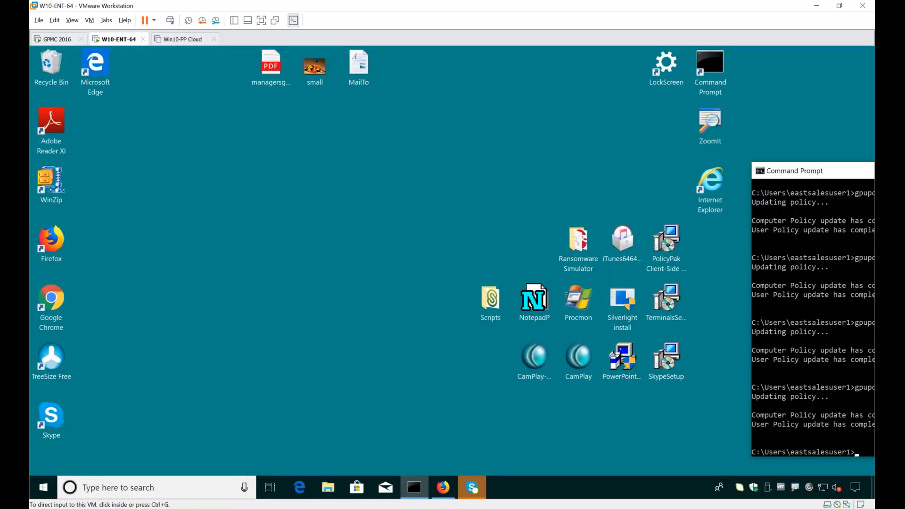
{"action": "type", "text": "gpupdate"}
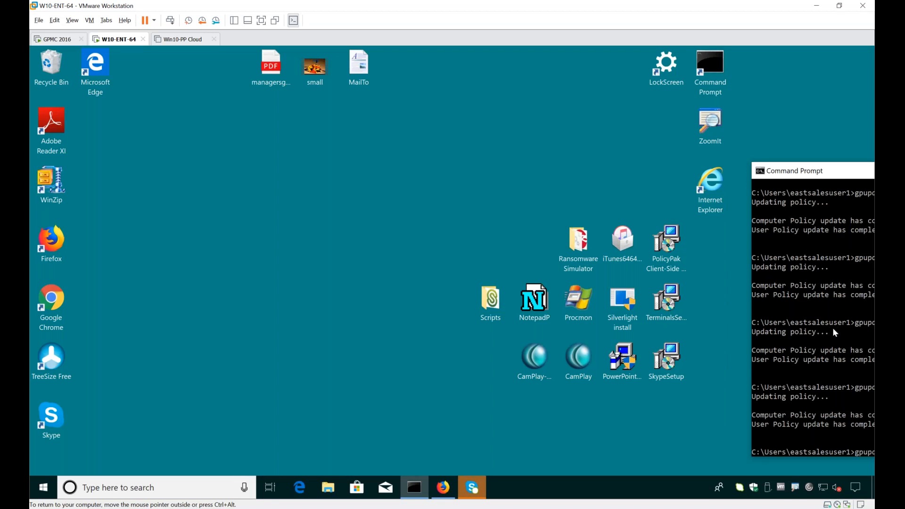
{"action": "key", "text": "Return"}
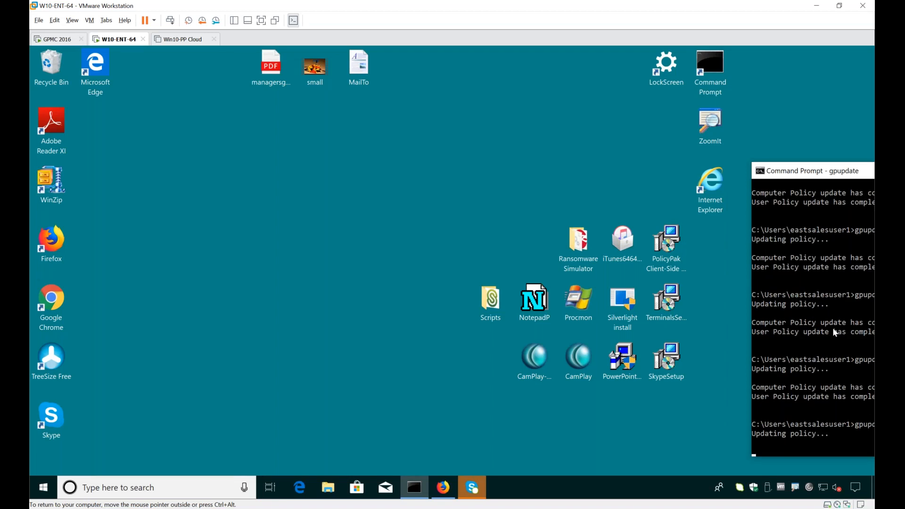
Step: Launch Google Chrome from the desktop as a test of a properly installed application, and minimize its window
{"action": "left_click_drag", "start_coordinate": [137, 443], "coordinate": [143, 171]}
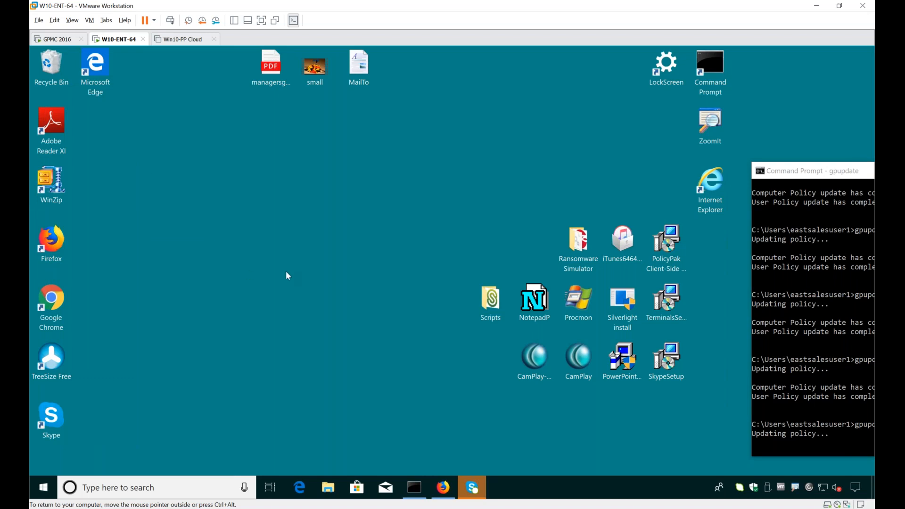
{"action": "left_click_drag", "start_coordinate": [433, 201], "coordinate": [457, 252]}
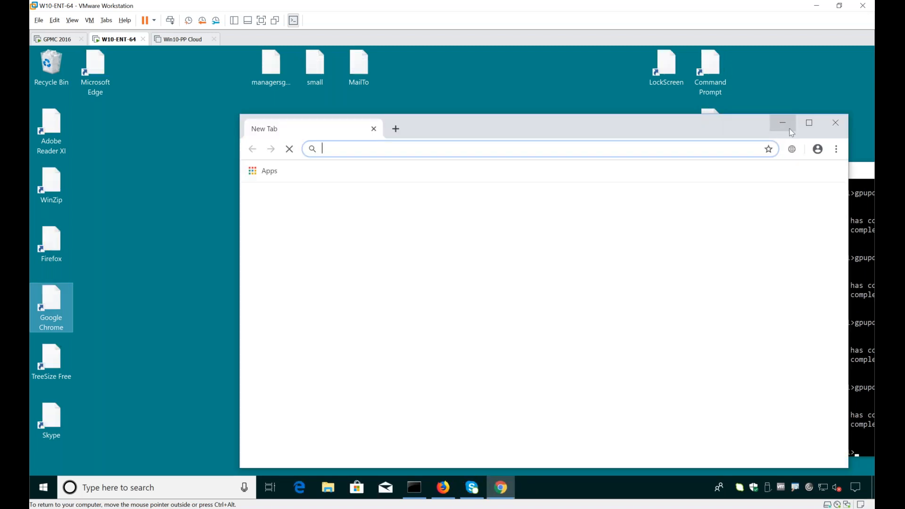
{"action": "left_click", "coordinate": [786, 126]}
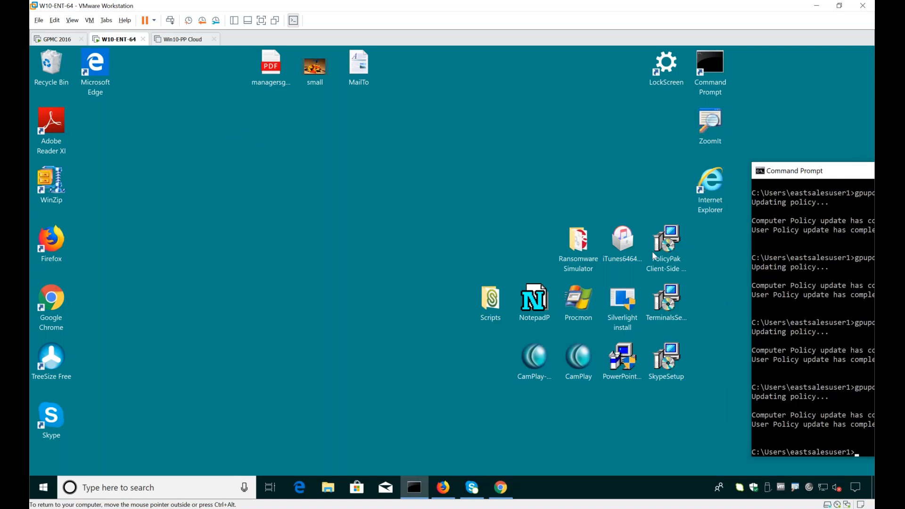
Step: Try to run NotepadP from the desktop, and dismiss the dialog that follows
{"action": "left_click", "coordinate": [614, 416]}
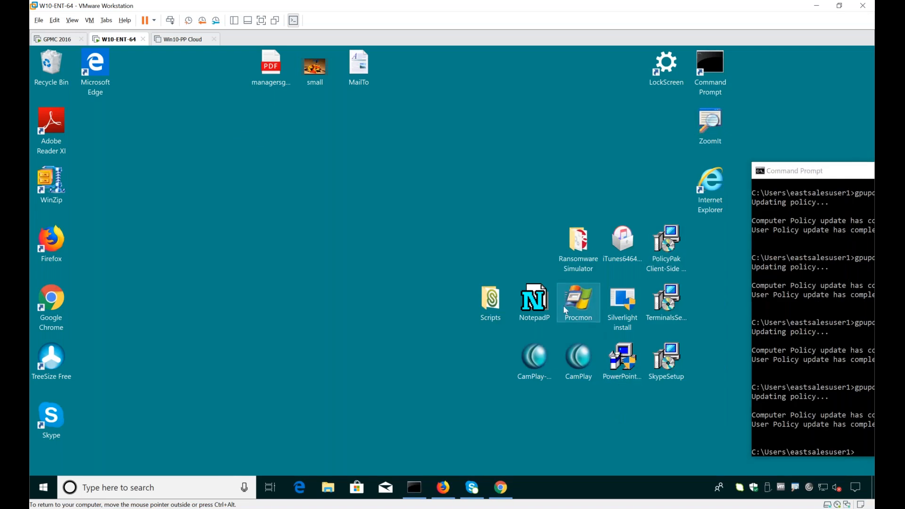
{"action": "double_click", "coordinate": [528, 308]}
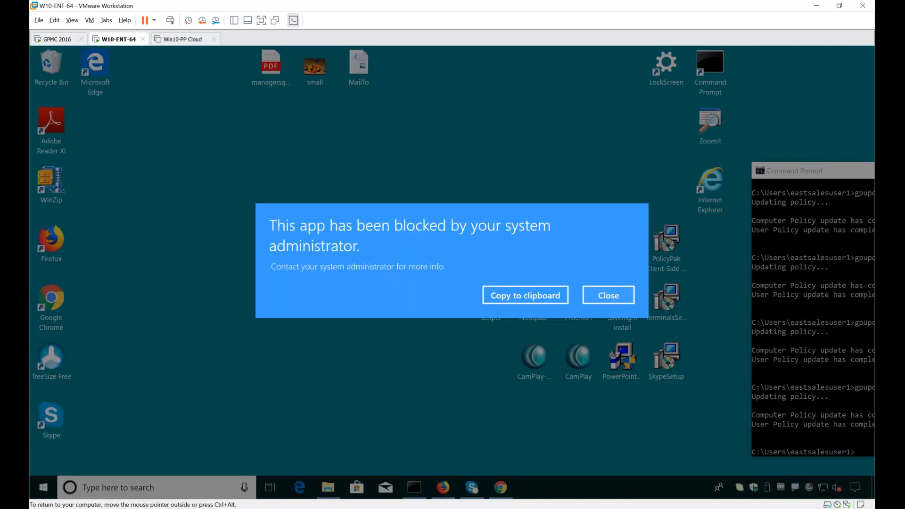
{"action": "key", "text": "Return"}
Step: Open the Scripts folder on the desktop, try to run JAVA - Malware, dismiss the dialog, and close the folder
{"action": "double_click", "coordinate": [490, 301]}
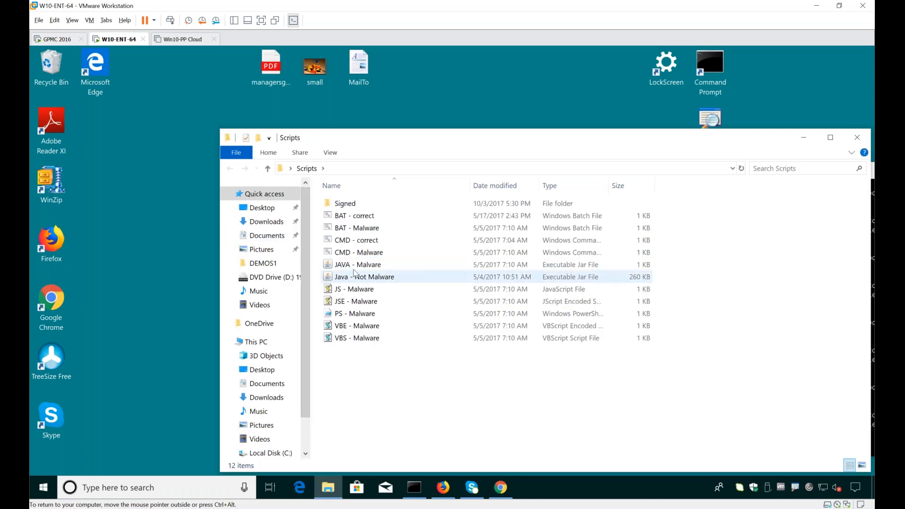
{"action": "left_click", "coordinate": [355, 268]}
{"action": "double_click", "coordinate": [355, 268]}
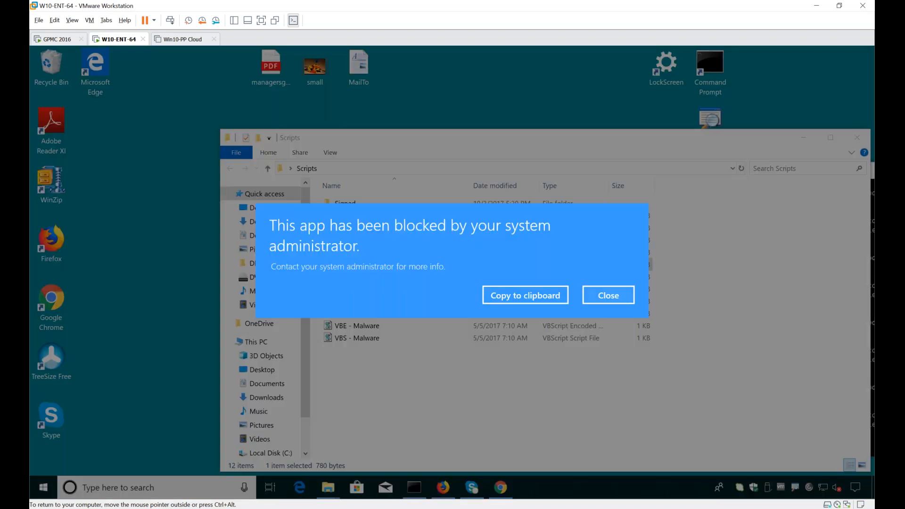
{"action": "key", "text": "Return"}
{"action": "key", "text": "alt+F4"}
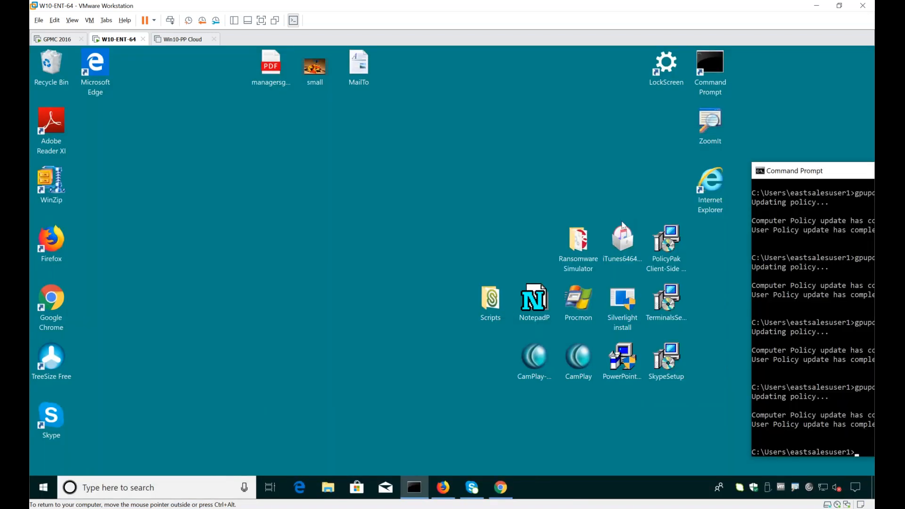
Step: Try to run RansomwareSimulator from the desktop's Ransomware Simulator folder, dismiss the dialog, and close the folder
{"action": "left_click", "coordinate": [579, 250]}
{"action": "key", "text": "Return"}
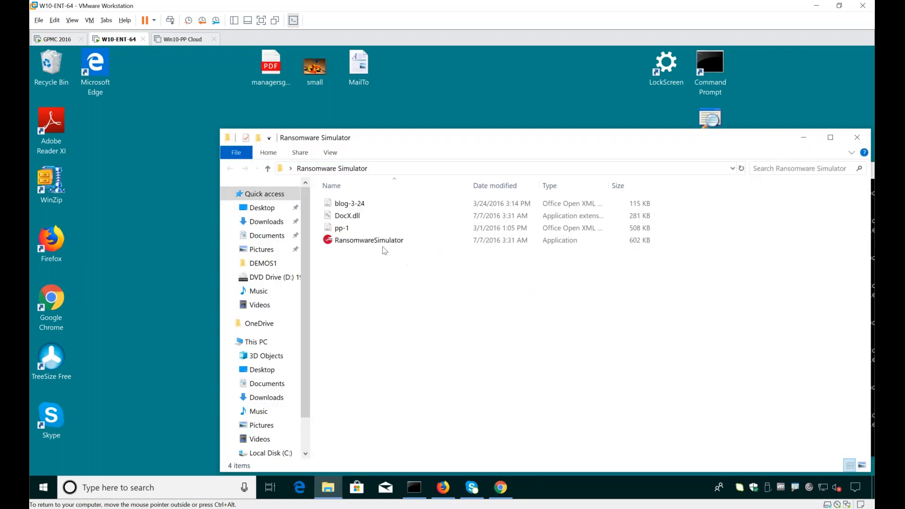
{"action": "left_click", "coordinate": [384, 242]}
{"action": "double_click", "coordinate": [385, 246]}
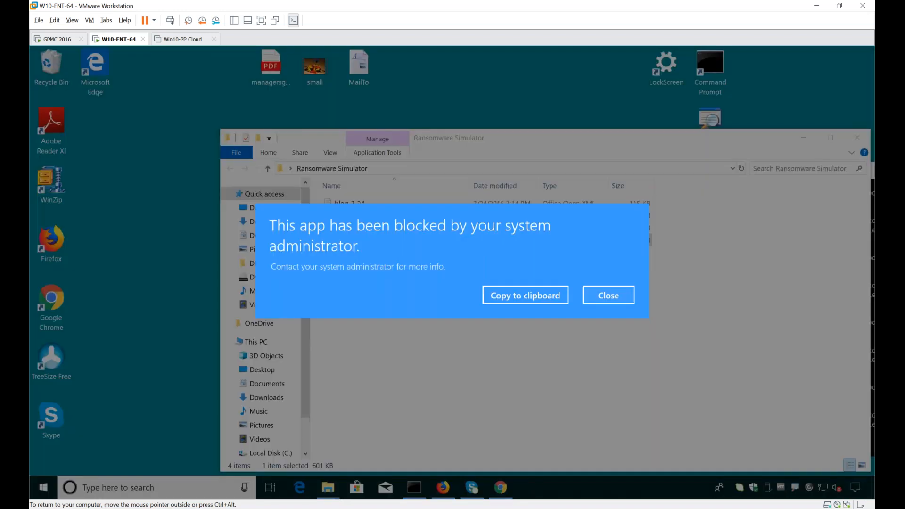
{"action": "left_click", "coordinate": [453, 138]}
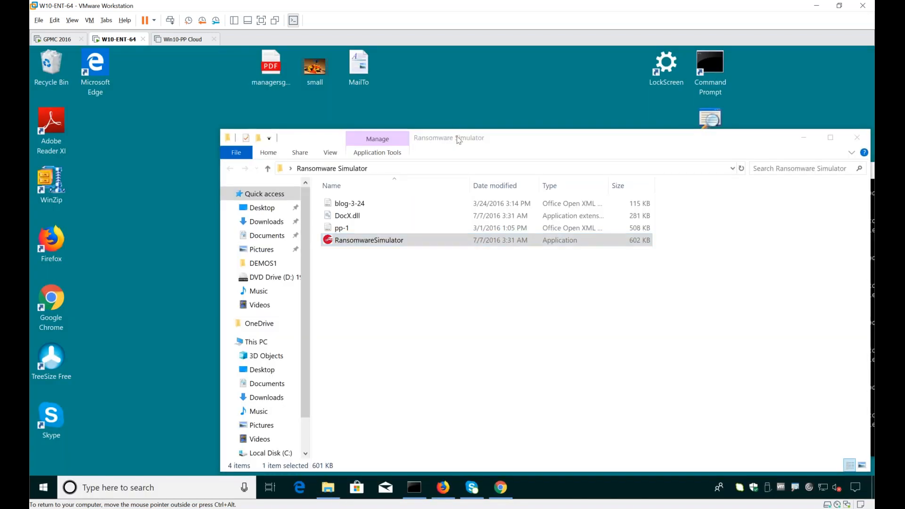
{"action": "left_click_drag", "start_coordinate": [459, 140], "coordinate": [712, 324]}
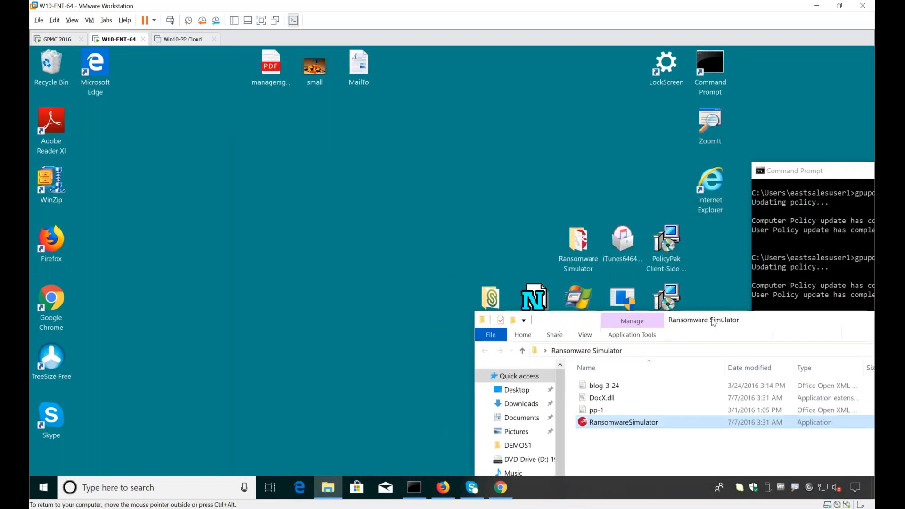
{"action": "left_click", "coordinate": [679, 449]}
{"action": "key", "text": "alt+F4"}
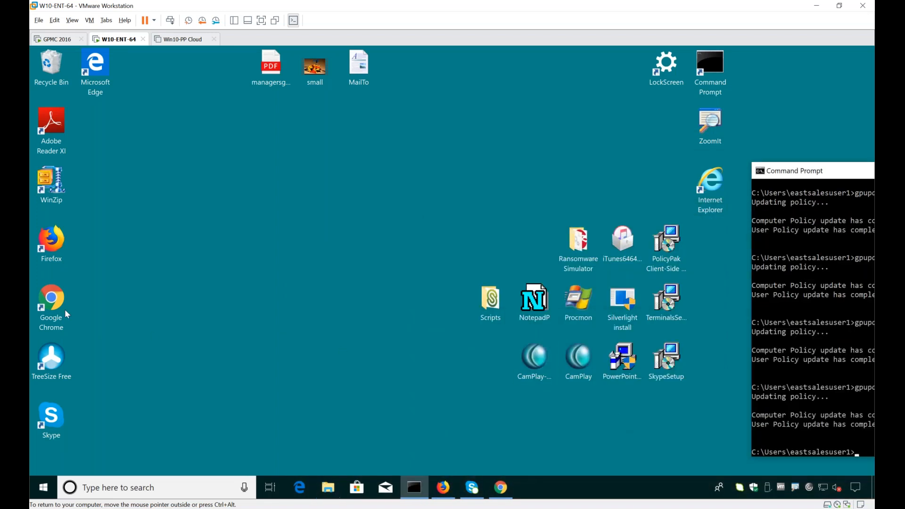
Step: Open the advanced security settings of the Firefox desktop shortcut to examine its owner, and move the window aside
{"action": "left_click", "coordinate": [48, 242]}
{"action": "right_click", "coordinate": [48, 240]}
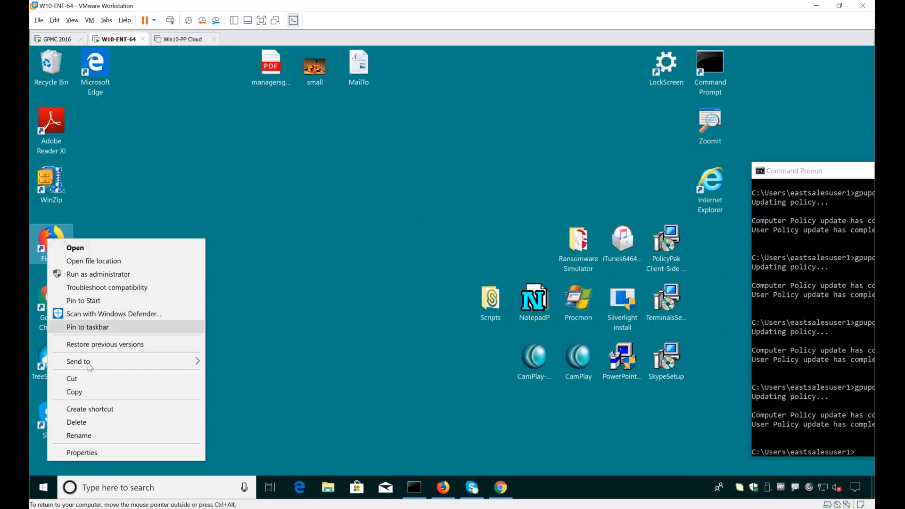
{"action": "left_click", "coordinate": [88, 452]}
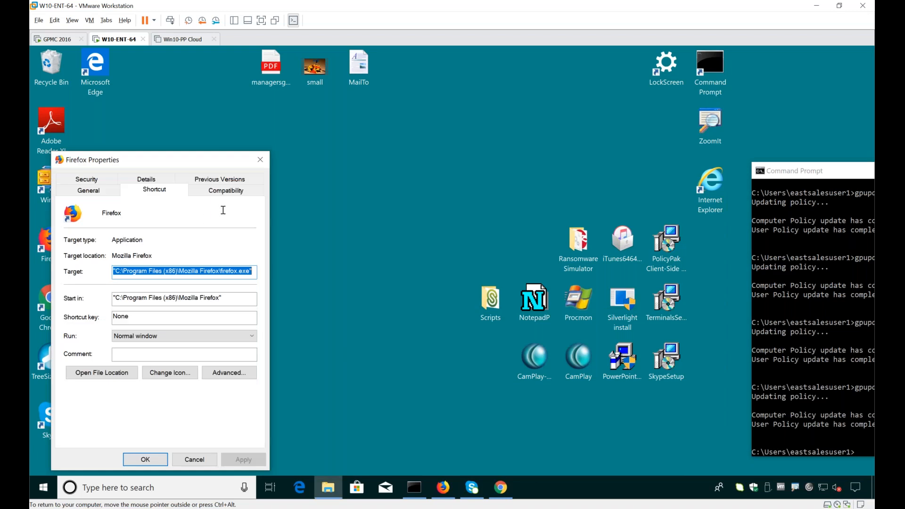
{"action": "left_click", "coordinate": [86, 189]}
{"action": "left_click", "coordinate": [230, 413]}
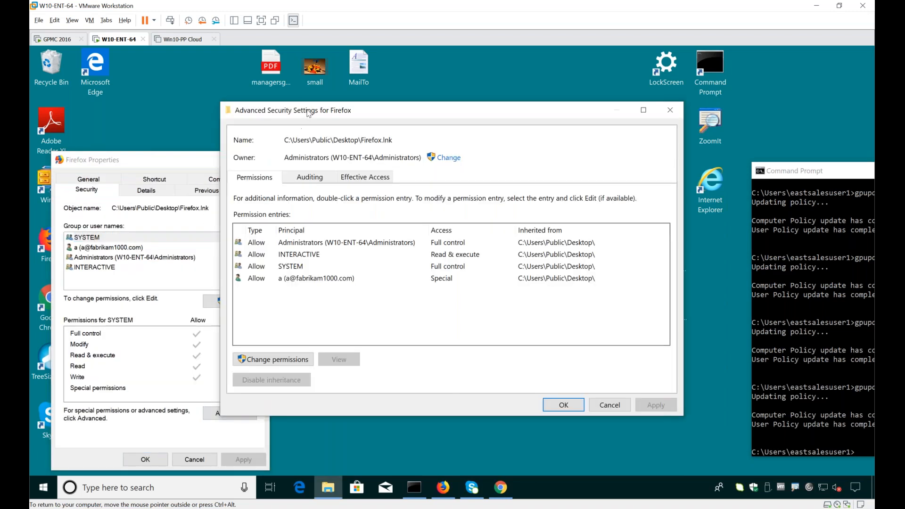
{"action": "left_click_drag", "start_coordinate": [308, 112], "coordinate": [159, 155]}
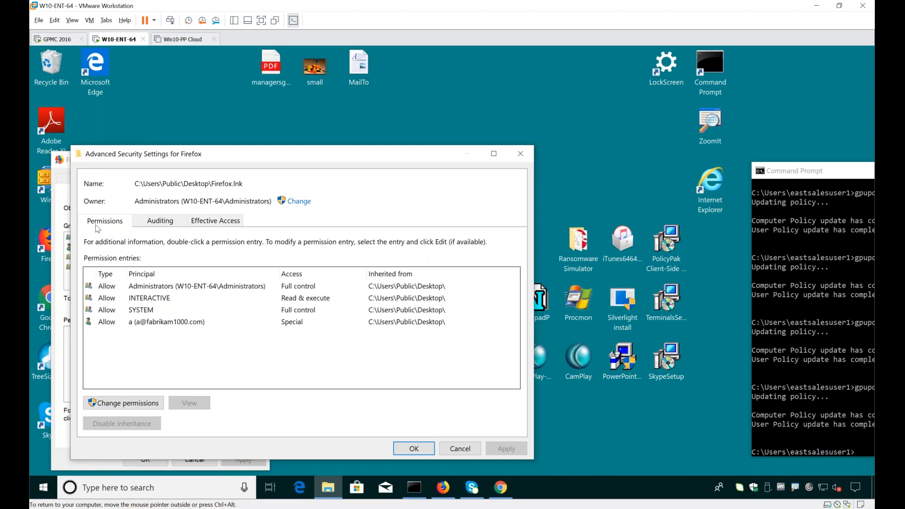
Step: Open NotepadP's advanced security settings and place them beside Firefox's to compare the two files' owners
{"action": "right_click", "coordinate": [543, 309]}
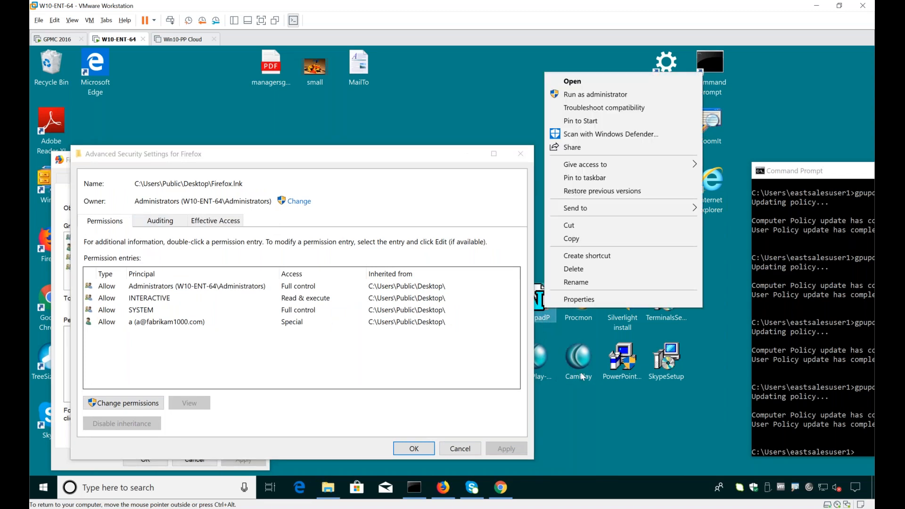
{"action": "left_click", "coordinate": [579, 299]}
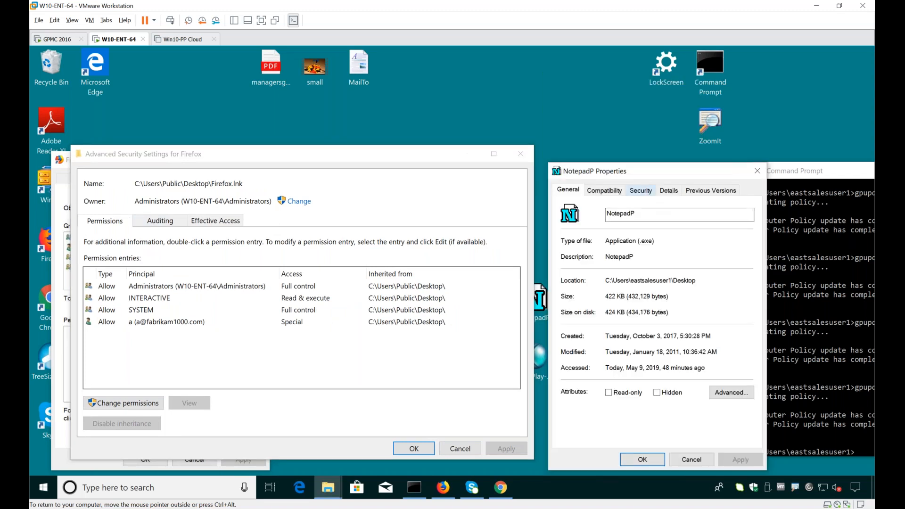
{"action": "left_click", "coordinate": [640, 190]}
{"action": "left_click", "coordinate": [709, 416]}
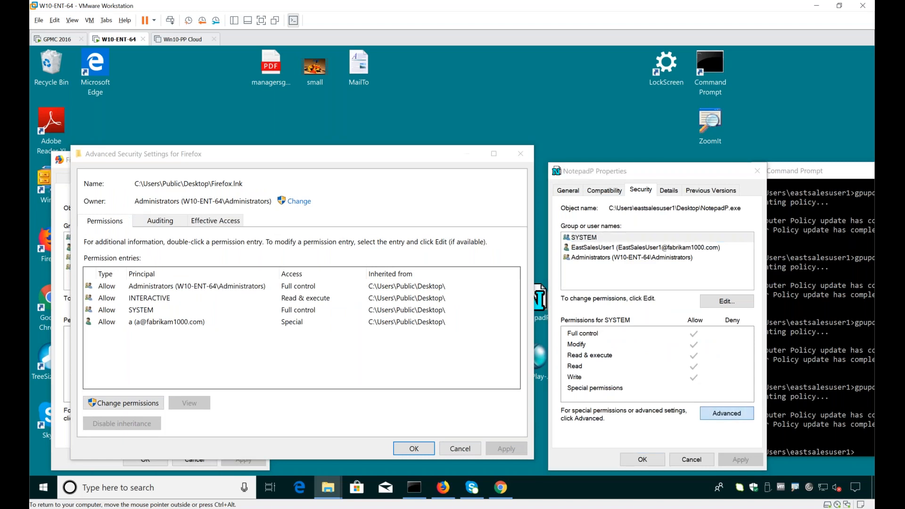
{"action": "left_click_drag", "start_coordinate": [403, 110], "coordinate": [643, 159]}
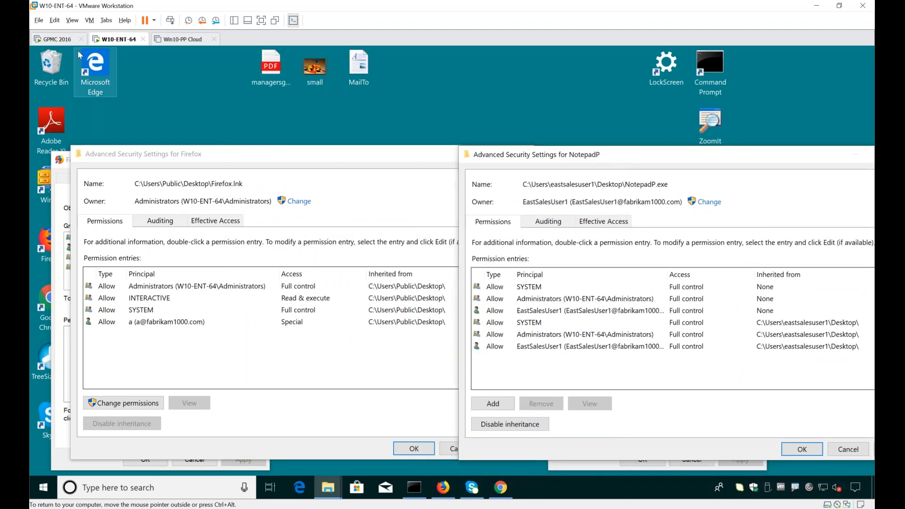
Step: Return to the GPMC 2016 machine and open the SecureRun policy to examine its member list
{"action": "left_click", "coordinate": [56, 39]}
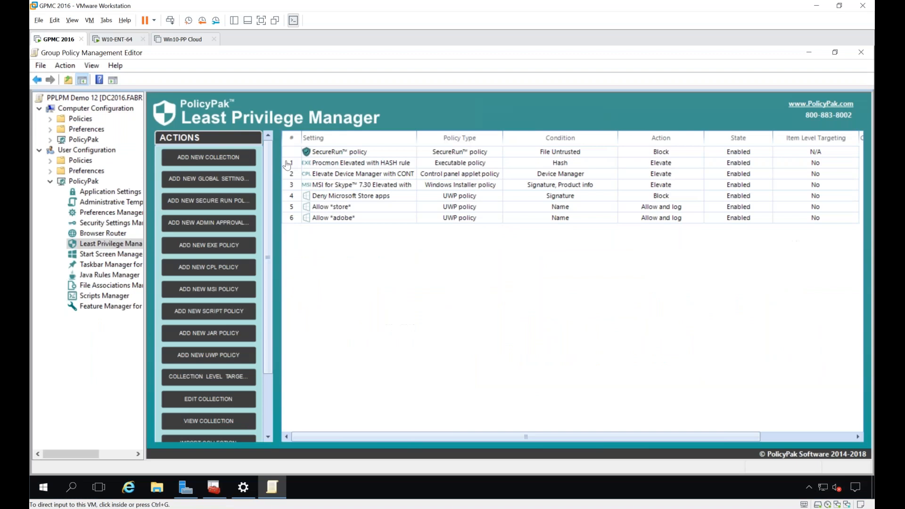
{"action": "double_click", "coordinate": [355, 152]}
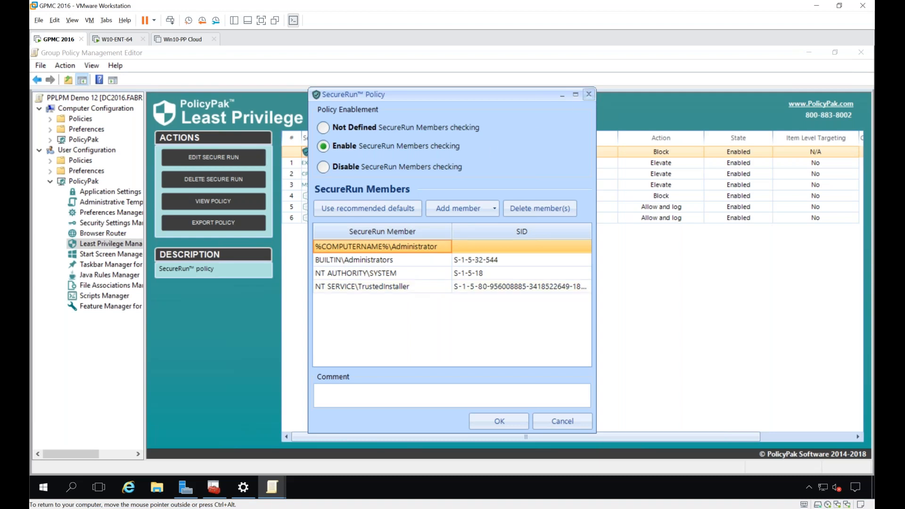
Step: Close the SecureRun policy, return to the W10-ENT-64 machine, and dismiss the security and properties windows of NotepadP and Firefox
{"action": "left_click", "coordinate": [589, 93]}
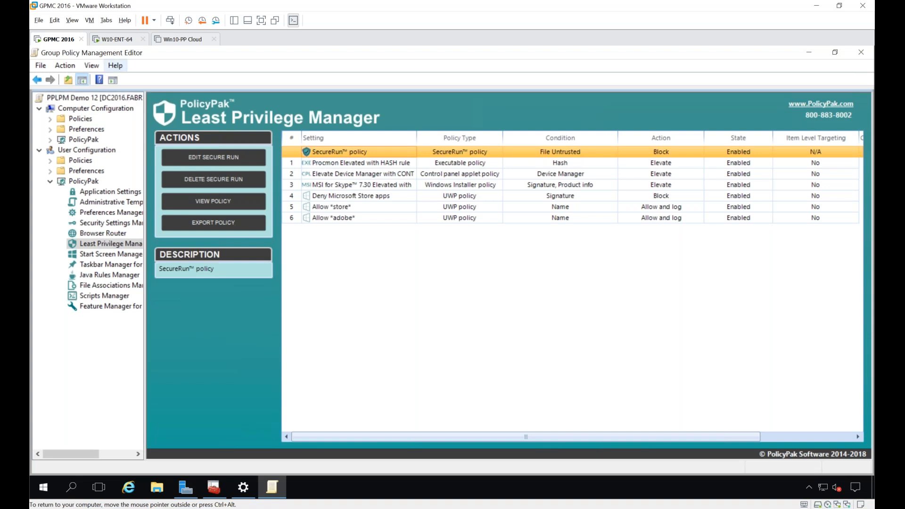
{"action": "left_click", "coordinate": [114, 39]}
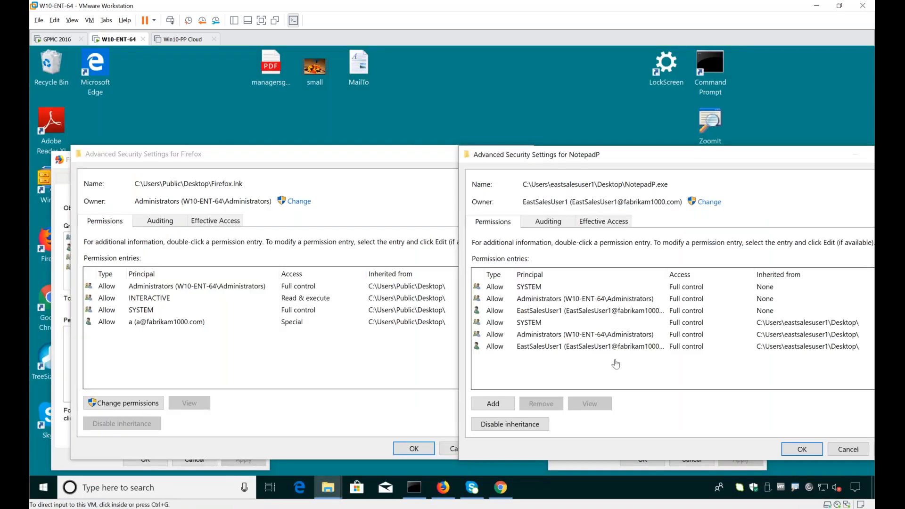
{"action": "left_click", "coordinate": [718, 175]}
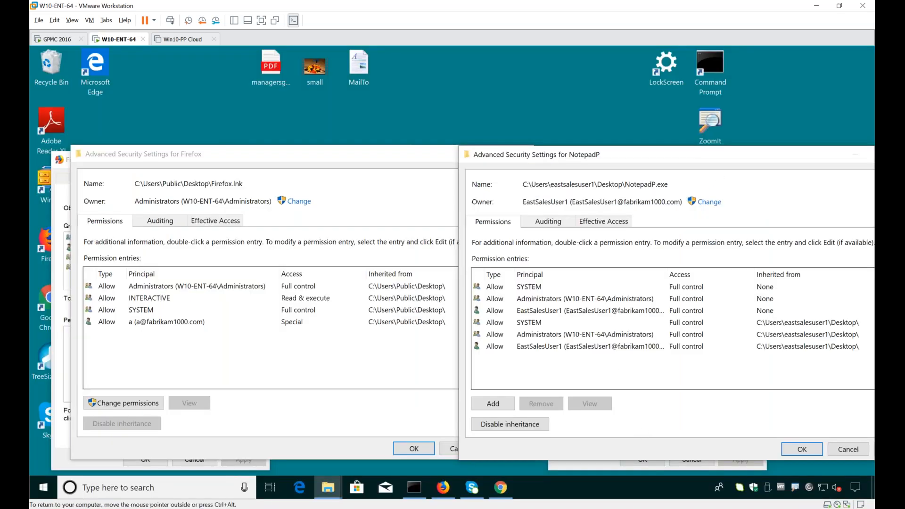
{"action": "key", "text": "Escape"}
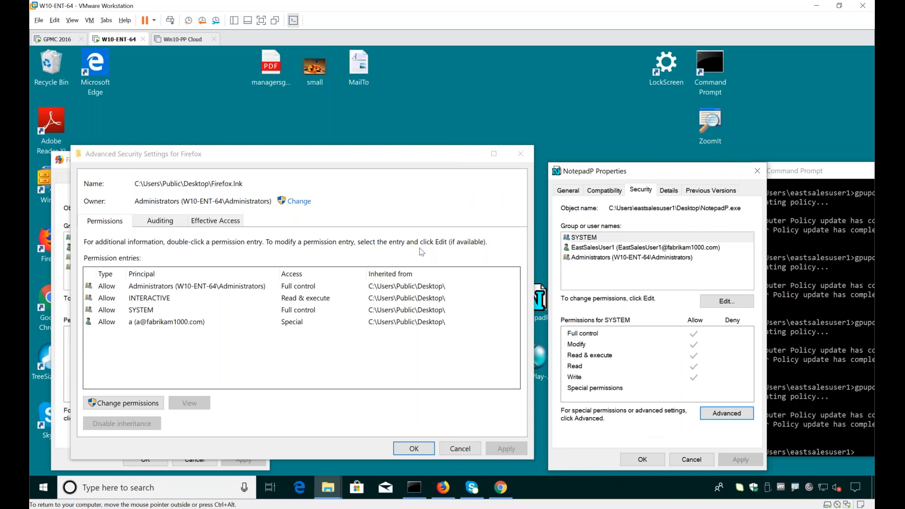
{"action": "left_click", "coordinate": [419, 219]}
{"action": "key", "text": "Escape"}
{"action": "left_click", "coordinate": [628, 306]}
{"action": "key", "text": "Escape"}
{"action": "key", "text": "Escape"}
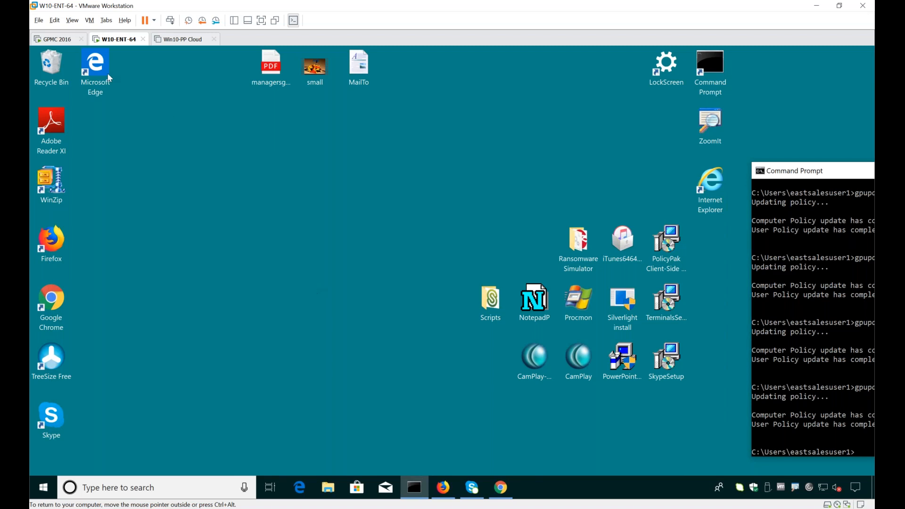
Step: On the GPMC 2016 machine, minimize the policy editor and disable the PPLPM Demo 12 link under East Sales Users
{"action": "left_click", "coordinate": [56, 39]}
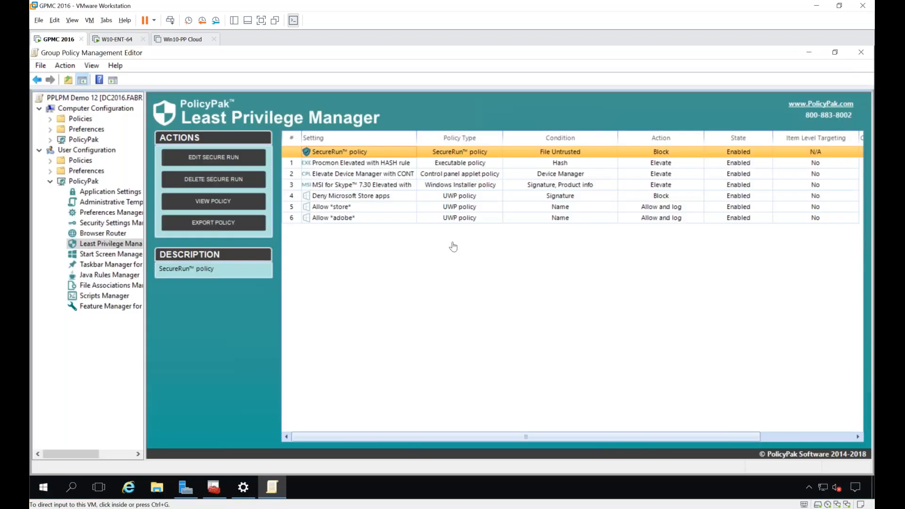
{"action": "left_click", "coordinate": [808, 53]}
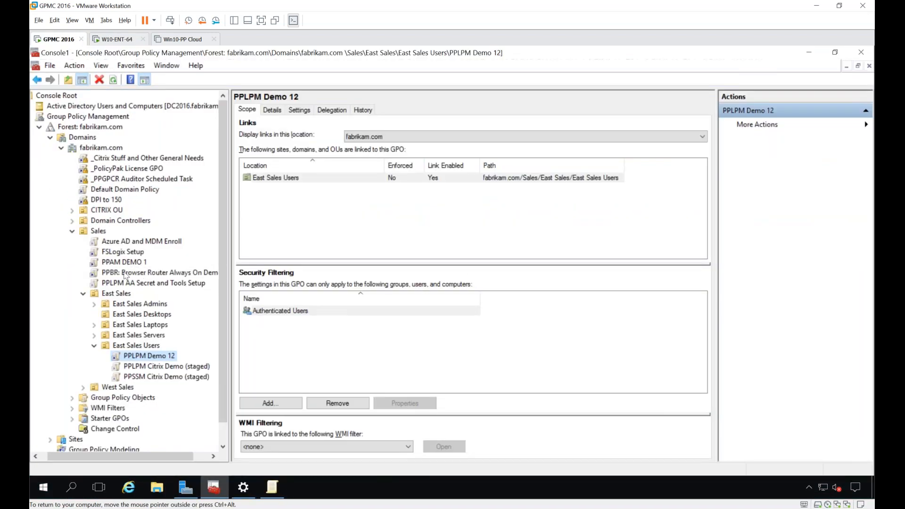
{"action": "right_click", "coordinate": [132, 357]}
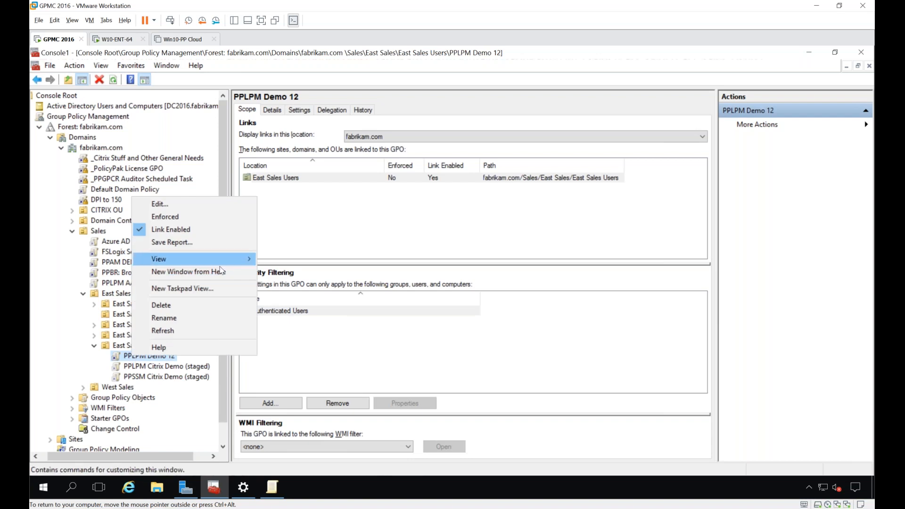
{"action": "left_click", "coordinate": [421, 236]}
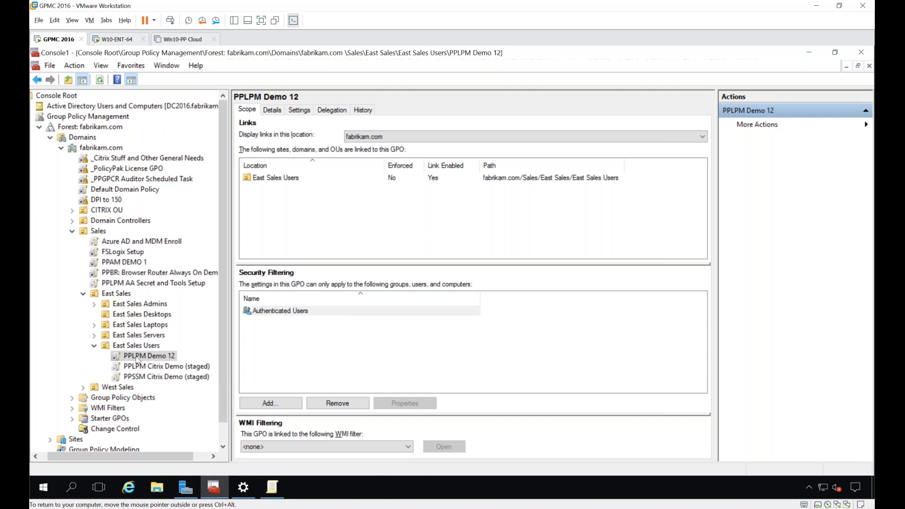
{"action": "right_click", "coordinate": [134, 360]}
{"action": "left_click", "coordinate": [183, 234]}
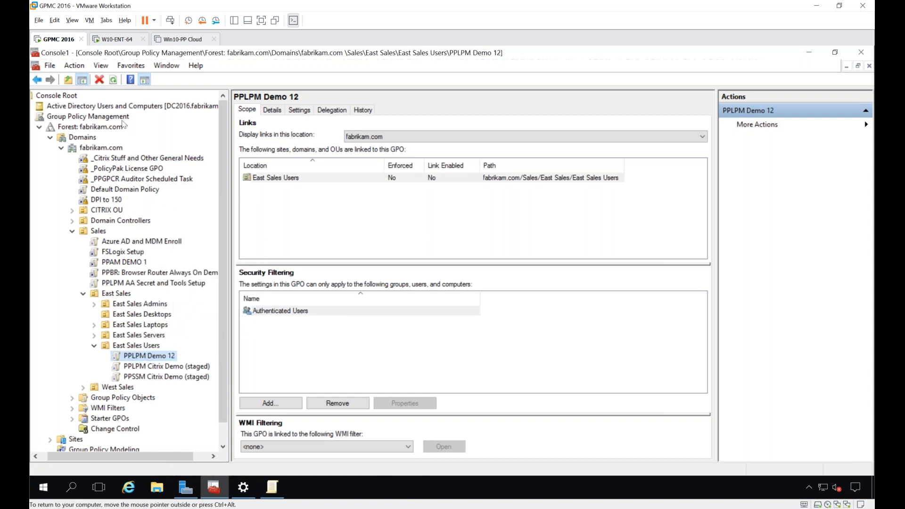
Step: Switch to the W10-ENT-64 machine and rerun gpupdate in the Command Prompt to refresh the policies
{"action": "left_click", "coordinate": [115, 39]}
{"action": "left_click", "coordinate": [801, 276]}
{"action": "key", "text": "Return"}
{"action": "key", "text": "Return"}
{"action": "key", "text": "Up"}
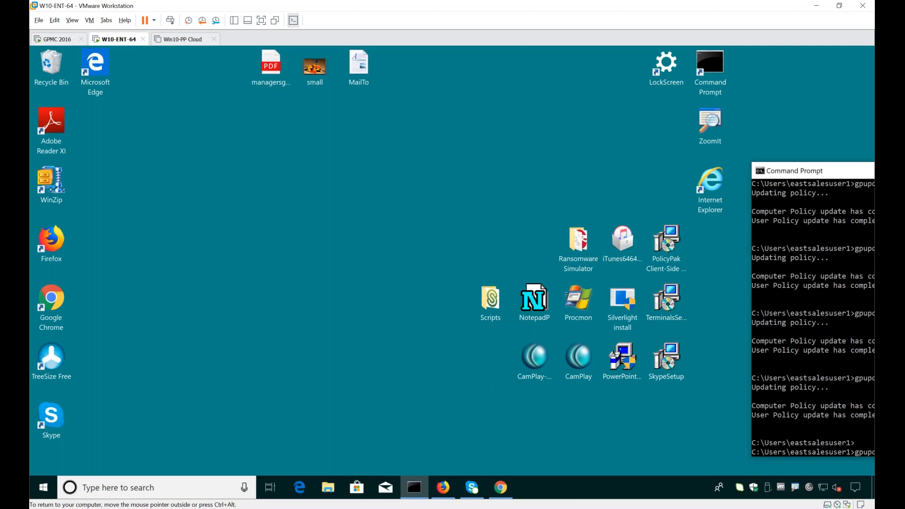
{"action": "key", "text": "Return"}
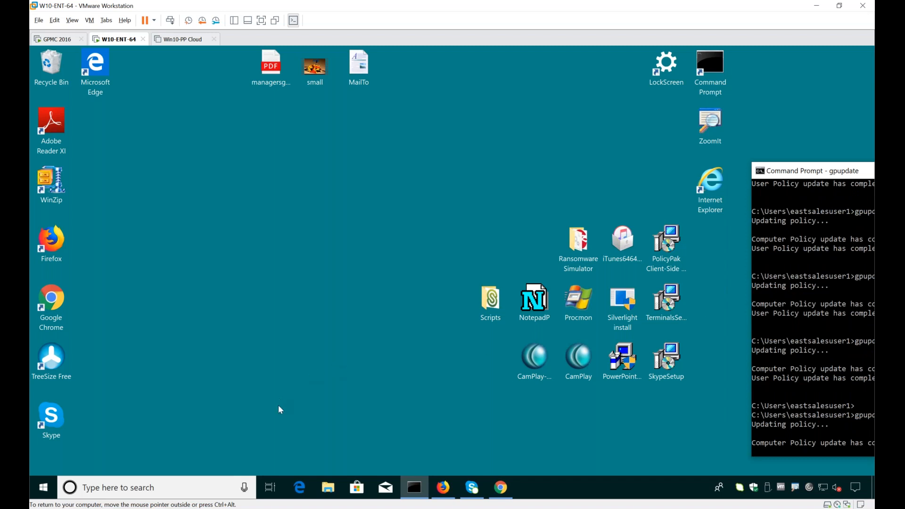
Step: Bring up the open Firefox window and look through The Accidental Citrix Admin home page
{"action": "mouse_move", "coordinate": [447, 490]}
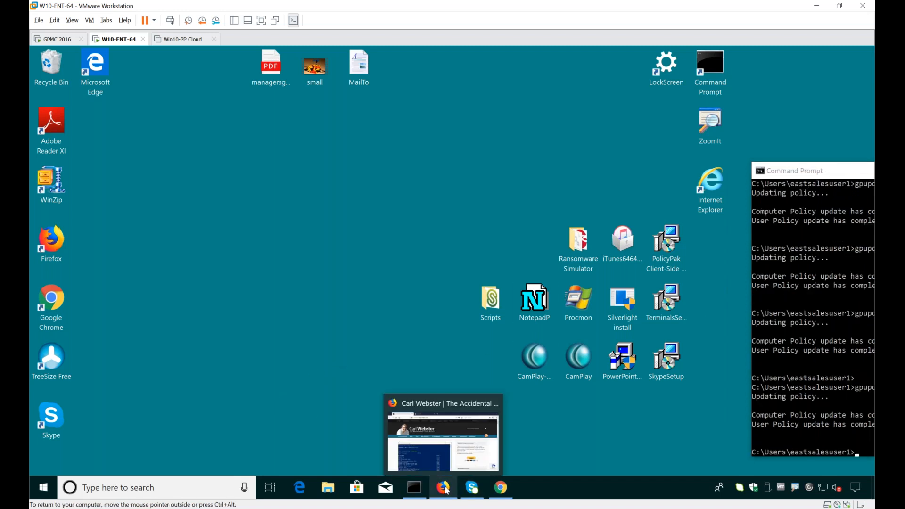
{"action": "left_click", "coordinate": [451, 455]}
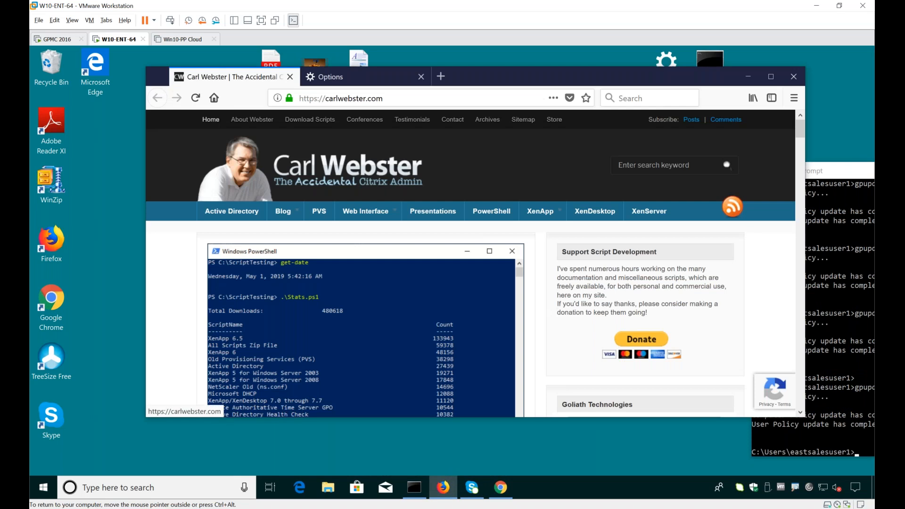
{"action": "left_click", "coordinate": [373, 97]}
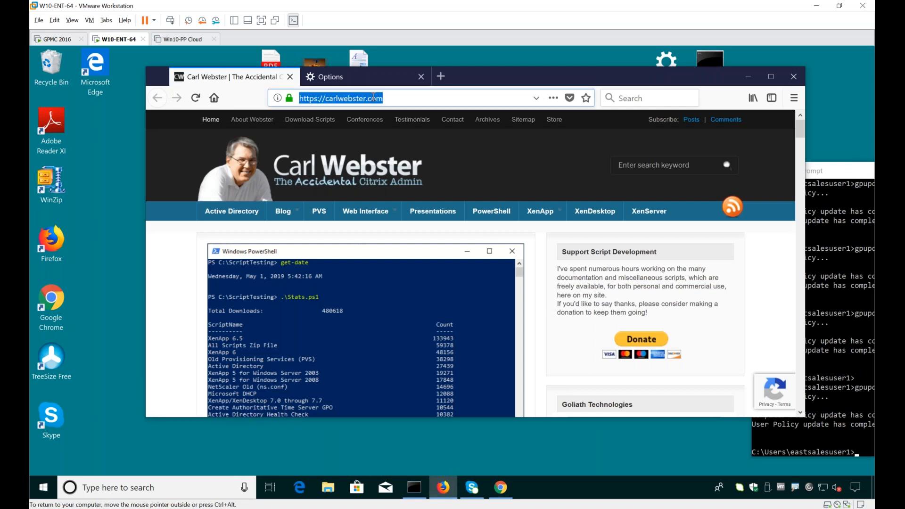
{"action": "scroll", "coordinate": [358, 236], "scroll_direction": "down", "scroll_amount": 10}
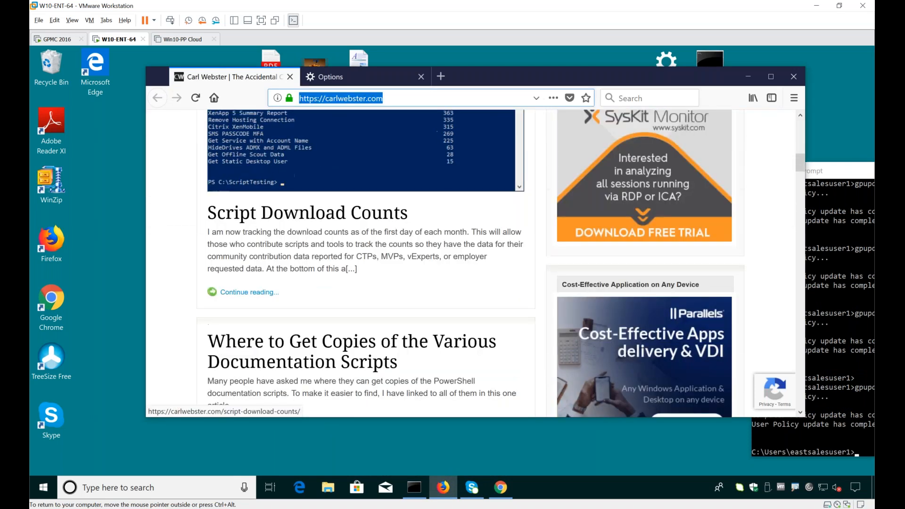
{"action": "scroll", "coordinate": [358, 236], "scroll_direction": "down", "scroll_amount": 10}
{"action": "scroll", "coordinate": [458, 245], "scroll_direction": "down", "scroll_amount": 10}
{"action": "scroll", "coordinate": [458, 246], "scroll_direction": "up", "scroll_amount": 20}
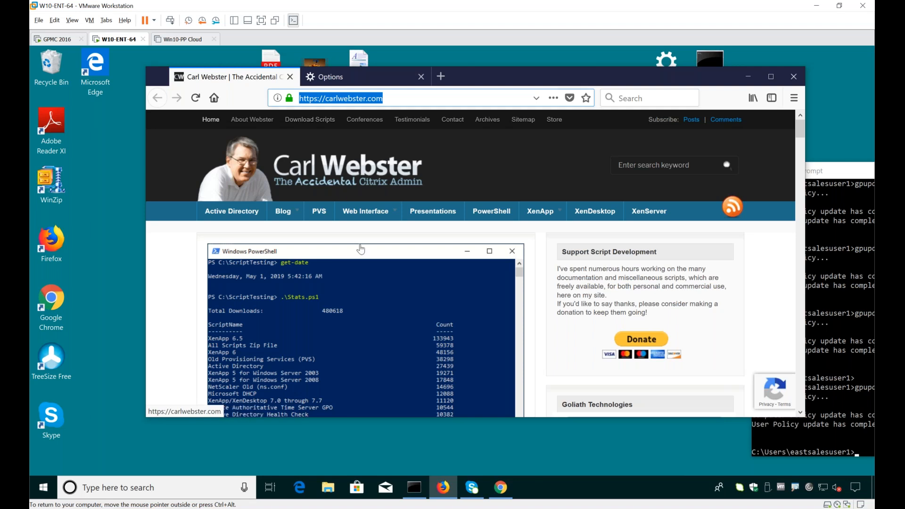
{"action": "scroll", "coordinate": [369, 264], "scroll_direction": "down", "scroll_amount": 7}
{"action": "scroll", "coordinate": [369, 269], "scroll_direction": "up", "scroll_amount": 8}
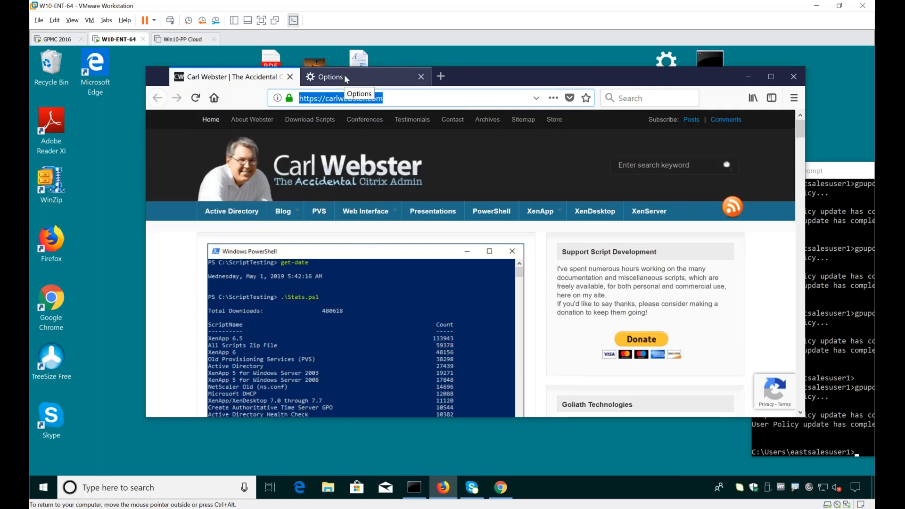
{"action": "left_click", "coordinate": [420, 78]}
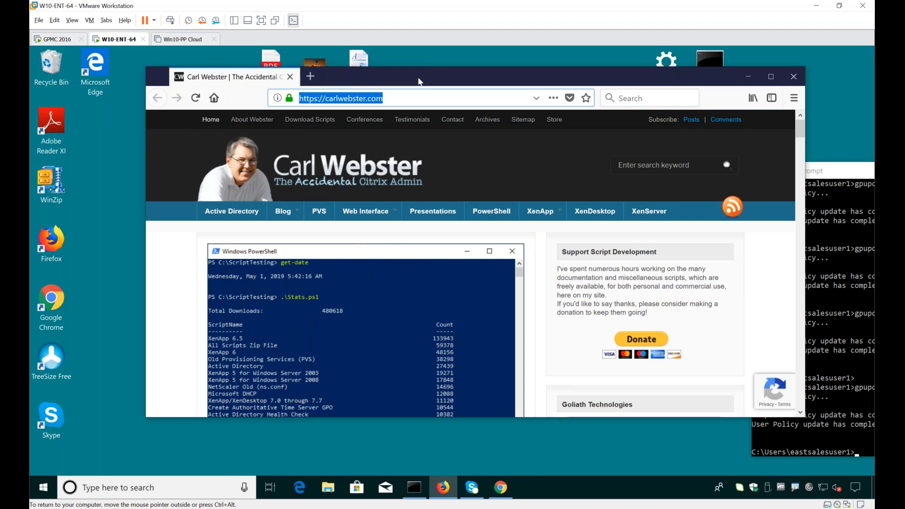
{"action": "left_click", "coordinate": [310, 78]}
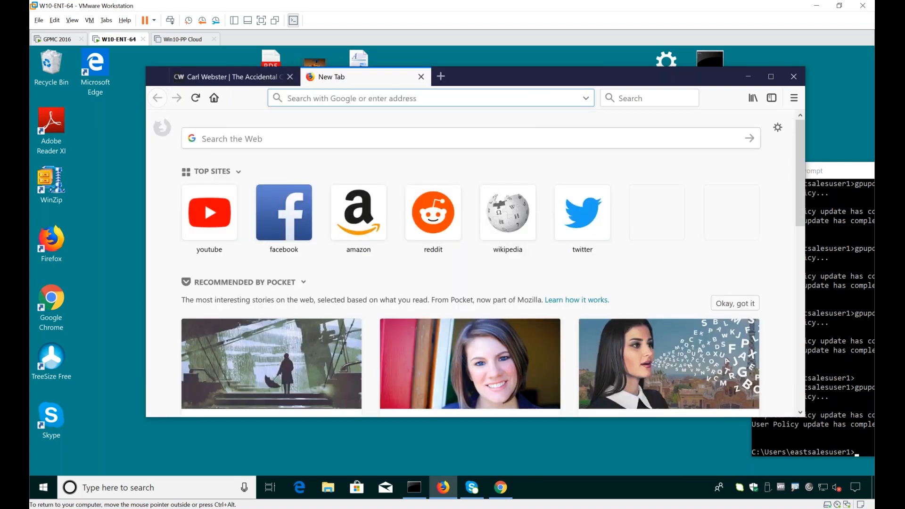
{"action": "type", "text": "www."}
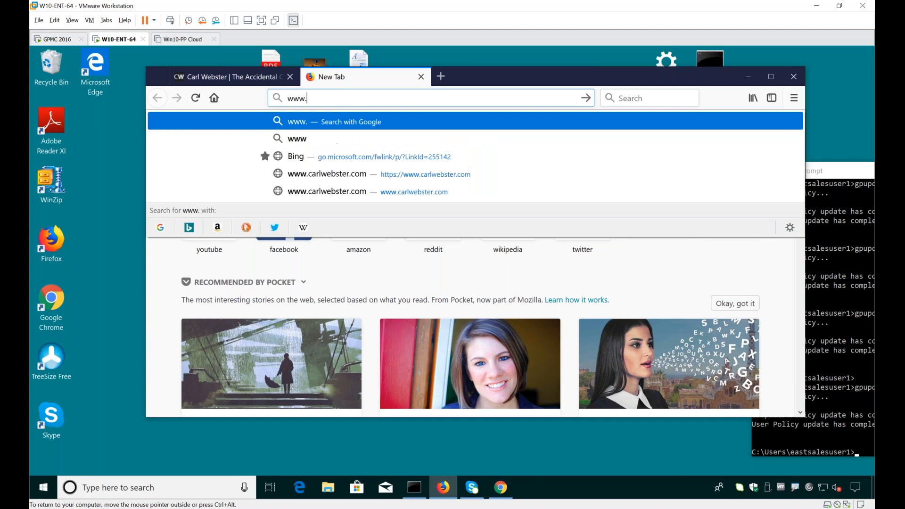
{"action": "type", "text": "policypak.c"}
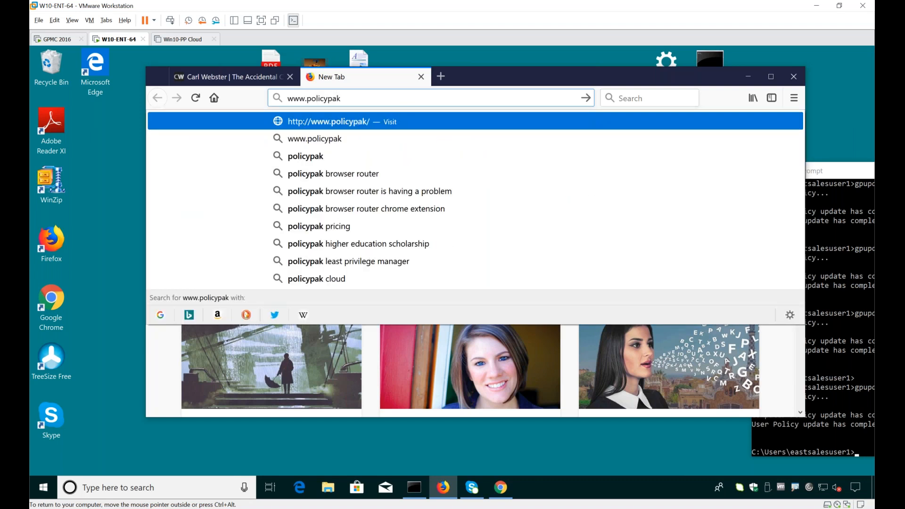
{"action": "type", "text": "om"}
{"action": "key", "text": "Return"}
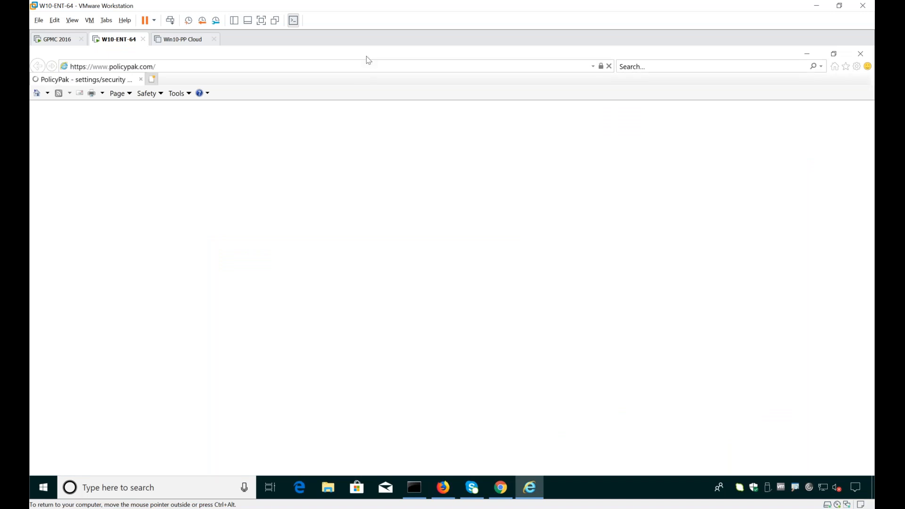
{"action": "left_click_drag", "start_coordinate": [367, 55], "coordinate": [352, 147]}
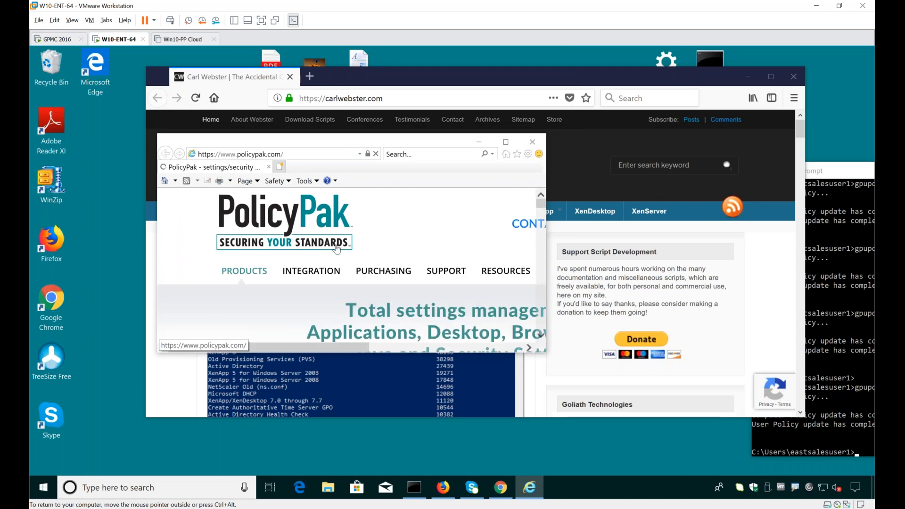
{"action": "left_click", "coordinate": [279, 167]}
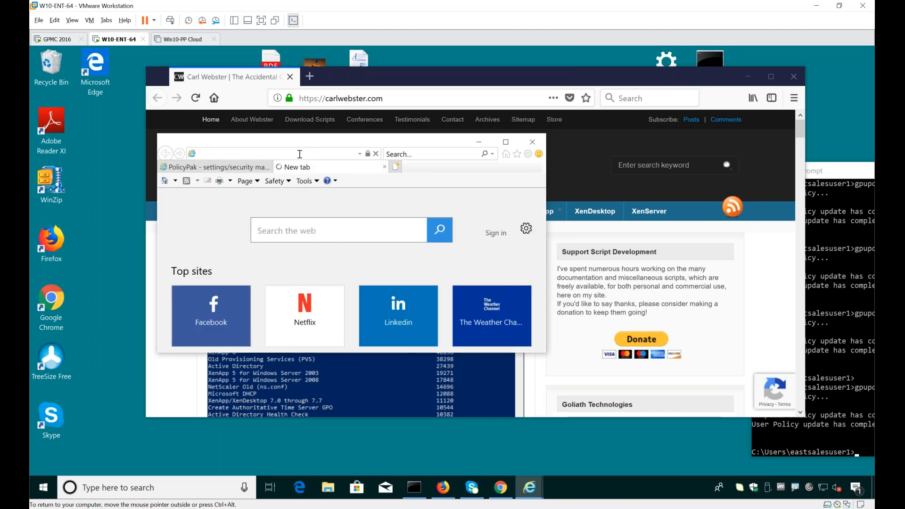
{"action": "type", "text": "www.google.com/"}
{"action": "key", "text": "Return"}
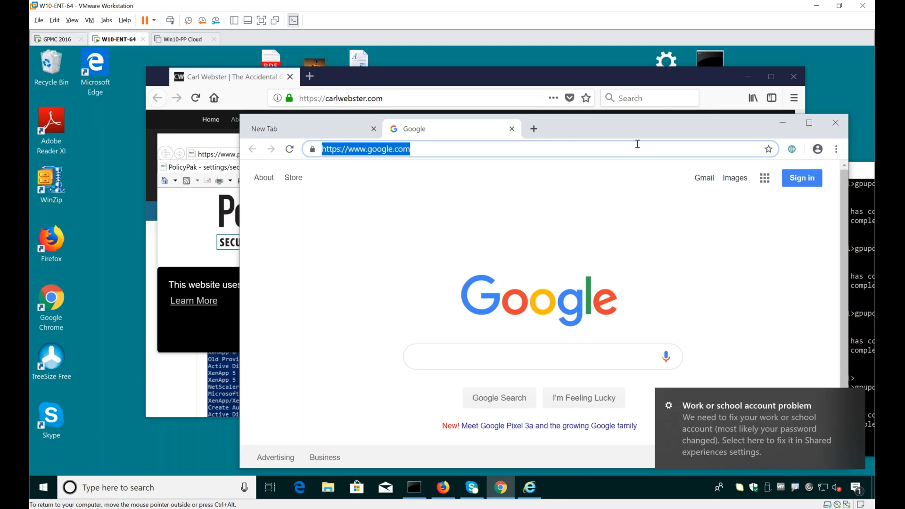
{"action": "left_click_drag", "start_coordinate": [679, 134], "coordinate": [675, 123]}
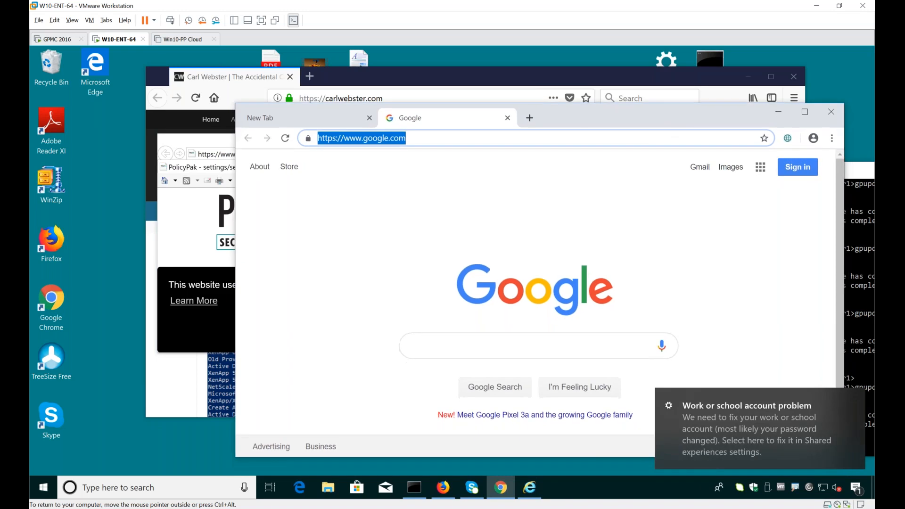
Step: On the GPMC 2016 machine, edit the PPBR: Browser Router Always On Demo GPO and open Collection 1 under the computer-side Browser Router
{"action": "left_click", "coordinate": [58, 39]}
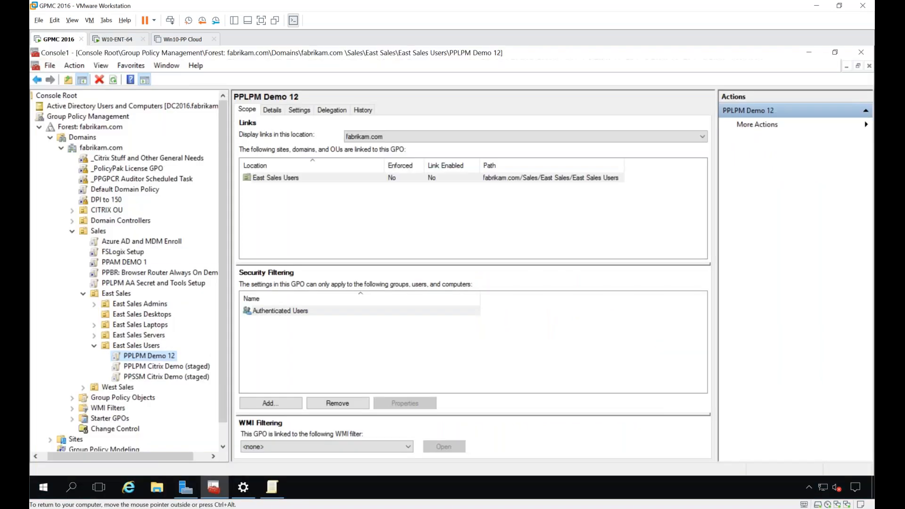
{"action": "right_click", "coordinate": [125, 273]}
{"action": "left_click", "coordinate": [150, 281]}
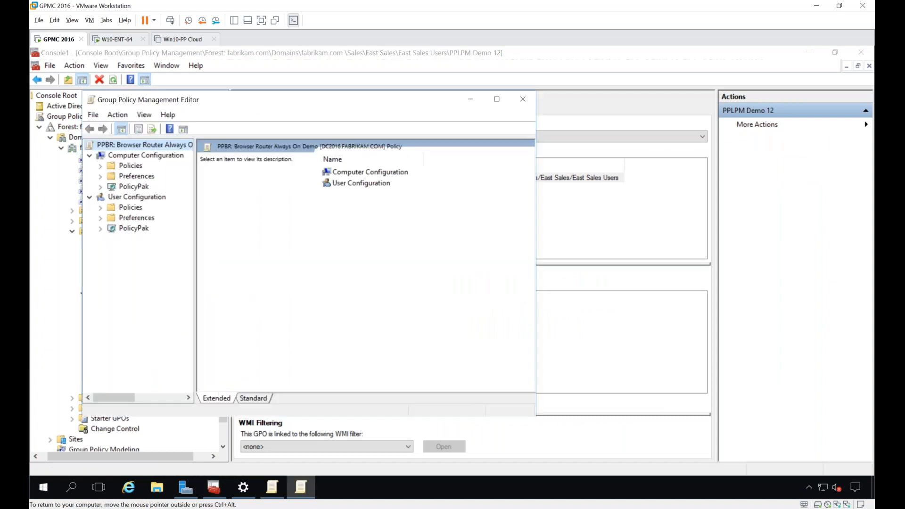
{"action": "double_click", "coordinate": [257, 98]}
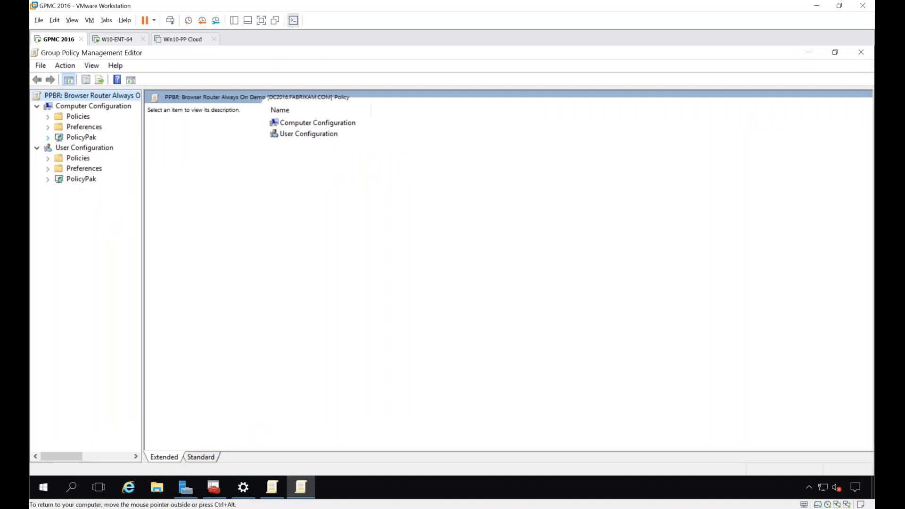
{"action": "left_click", "coordinate": [48, 137]}
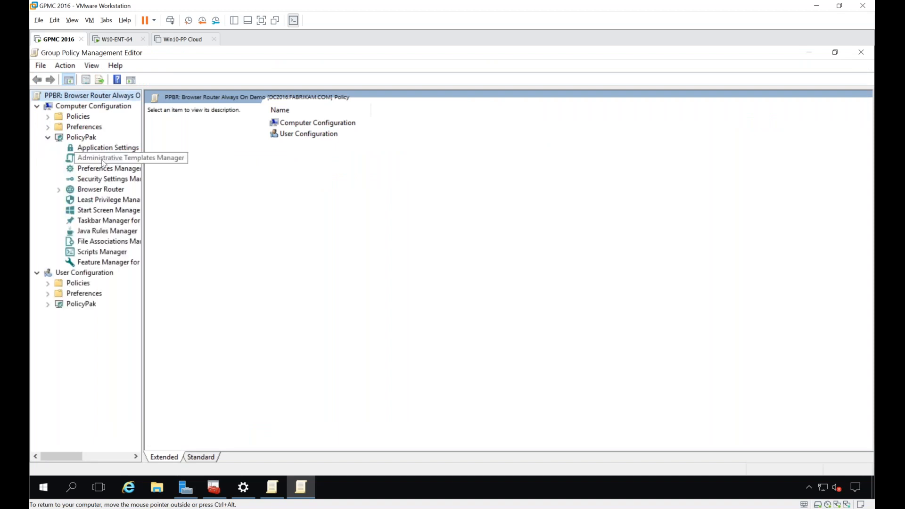
{"action": "left_click", "coordinate": [101, 188]}
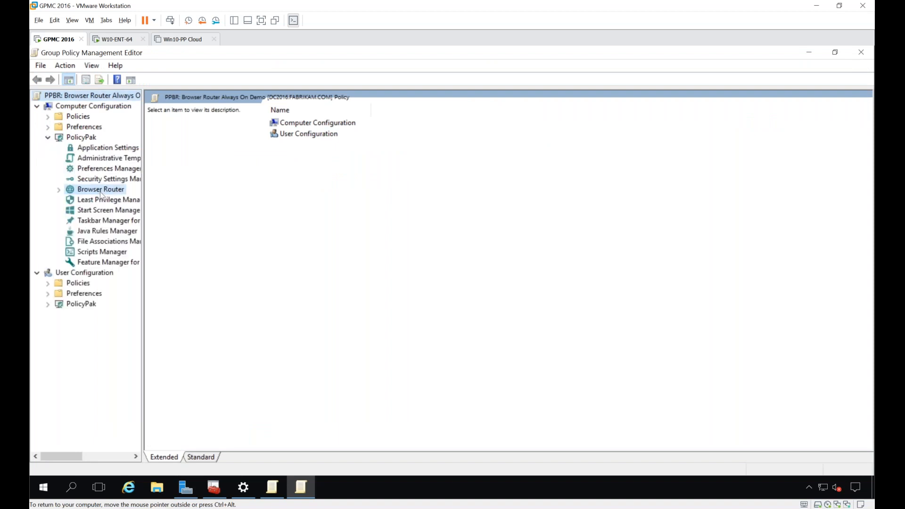
{"action": "double_click", "coordinate": [331, 150]}
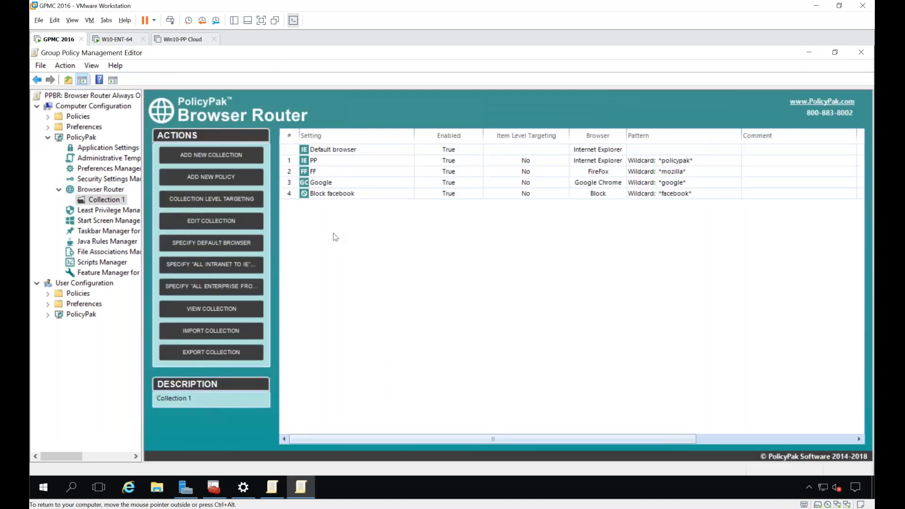
Step: Add a Browser Router policy named "Webster RUle 123" that routes the wildcard *webster* to Google Chrome
{"action": "right_click", "coordinate": [327, 222]}
{"action": "mouse_move", "coordinate": [348, 227]}
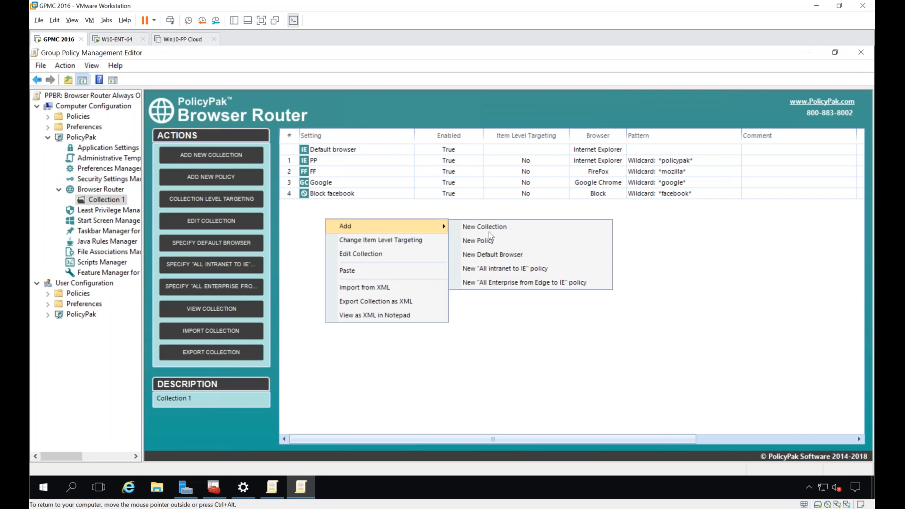
{"action": "left_click", "coordinate": [508, 242]}
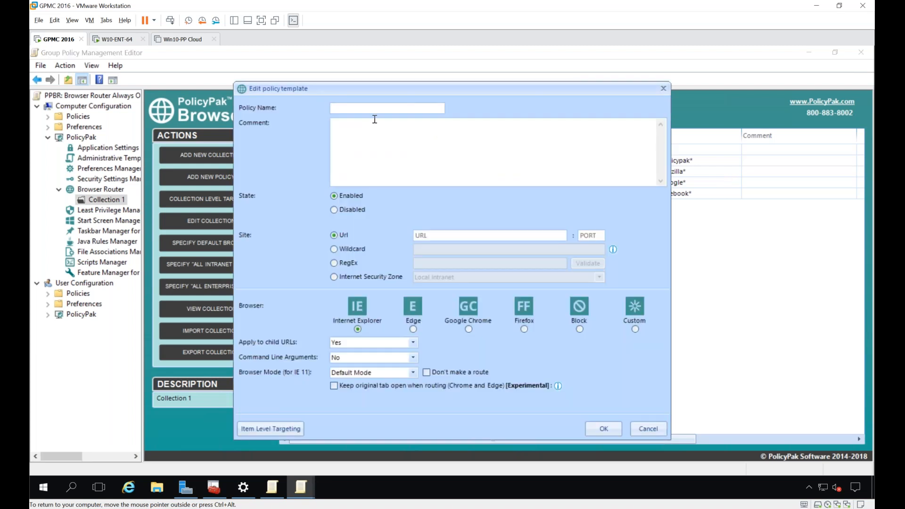
{"action": "type", "text": "Webster RUle 123"}
{"action": "left_click", "coordinate": [340, 249]}
{"action": "left_click", "coordinate": [426, 250]}
{"action": "type", "text": "*webster*"}
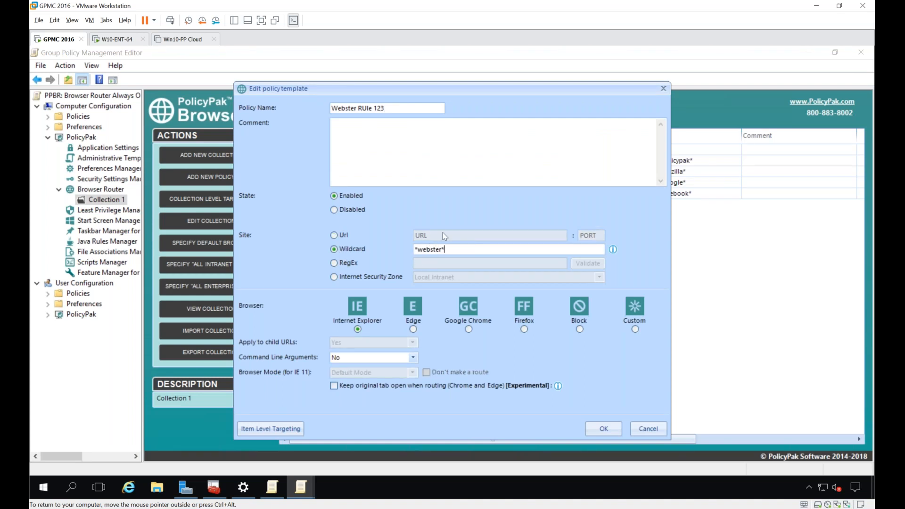
{"action": "left_click", "coordinate": [469, 329]}
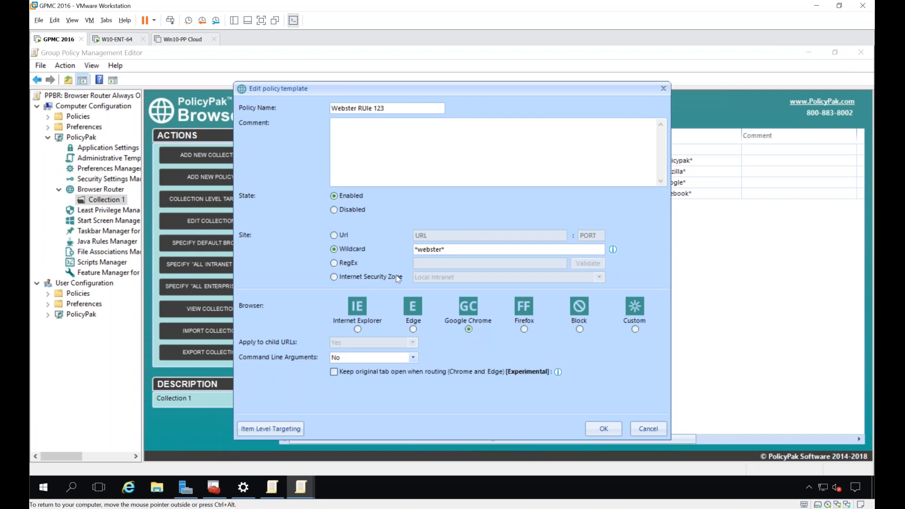
{"action": "left_click", "coordinate": [334, 235]}
{"action": "right_click", "coordinate": [429, 234]}
{"action": "left_click", "coordinate": [426, 236]}
{"action": "type", "text": "www.micro"}
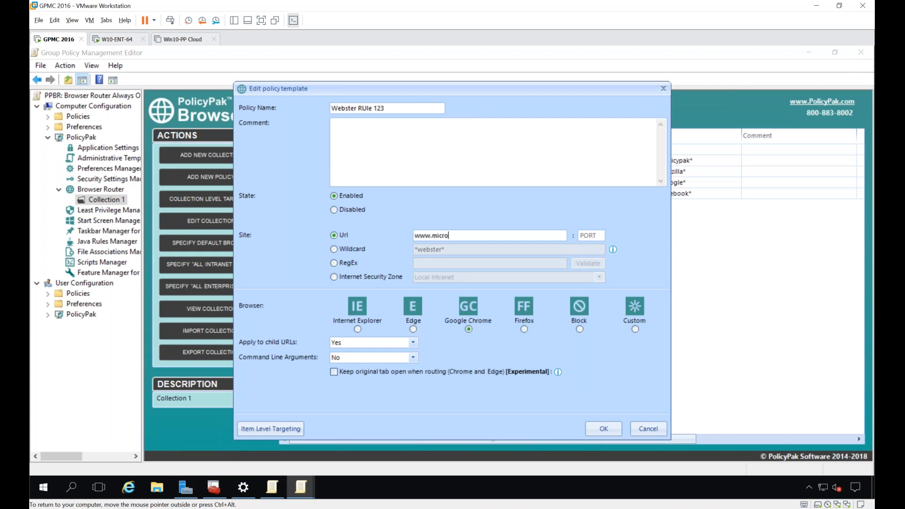
{"action": "type", "text": "soft.com"}
{"action": "left_click", "coordinate": [363, 327]}
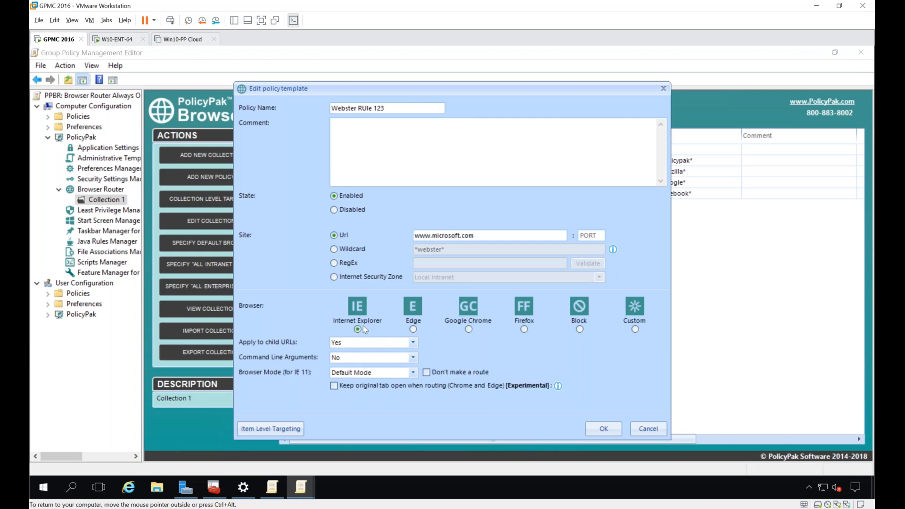
{"action": "left_click", "coordinate": [363, 372]}
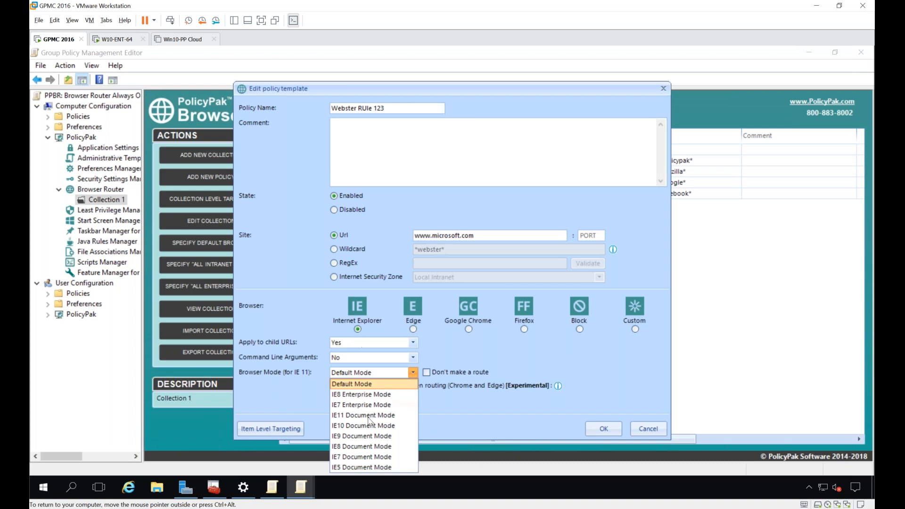
{"action": "left_click", "coordinate": [372, 446]}
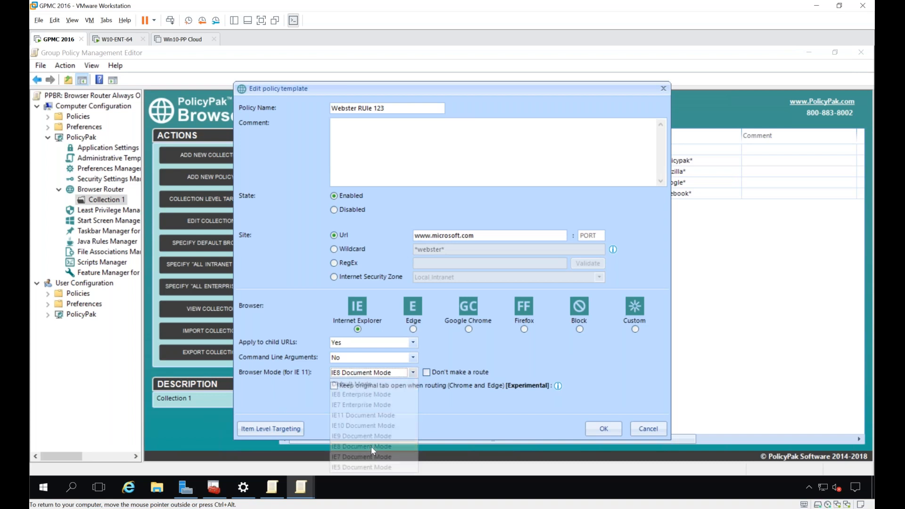
{"action": "left_click", "coordinate": [589, 429]}
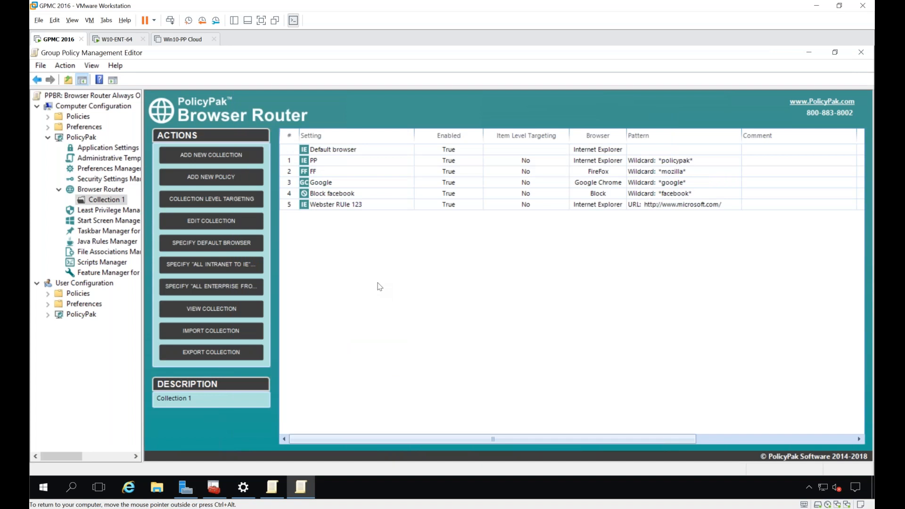
Step: Delete the "Webster RUle 123" policy from Collection 1
{"action": "right_click", "coordinate": [351, 208]}
{"action": "left_click", "coordinate": [372, 257]}
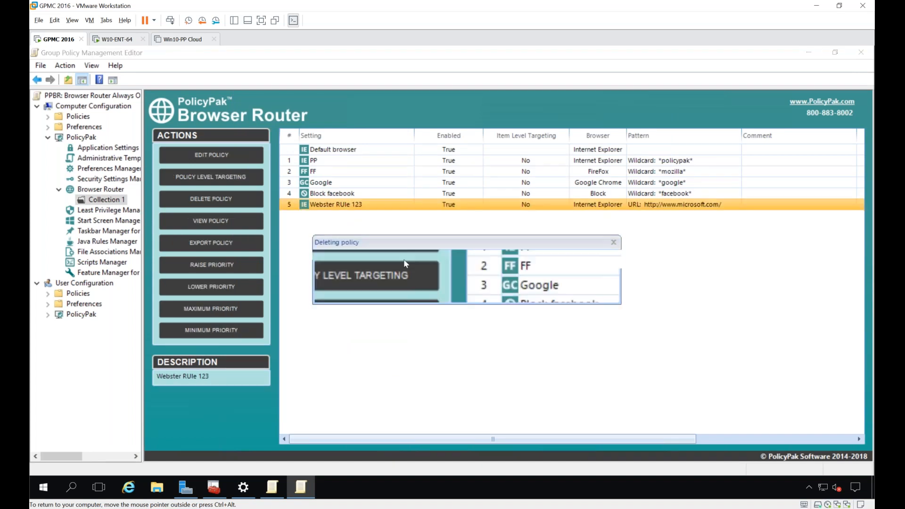
{"action": "left_click", "coordinate": [442, 295]}
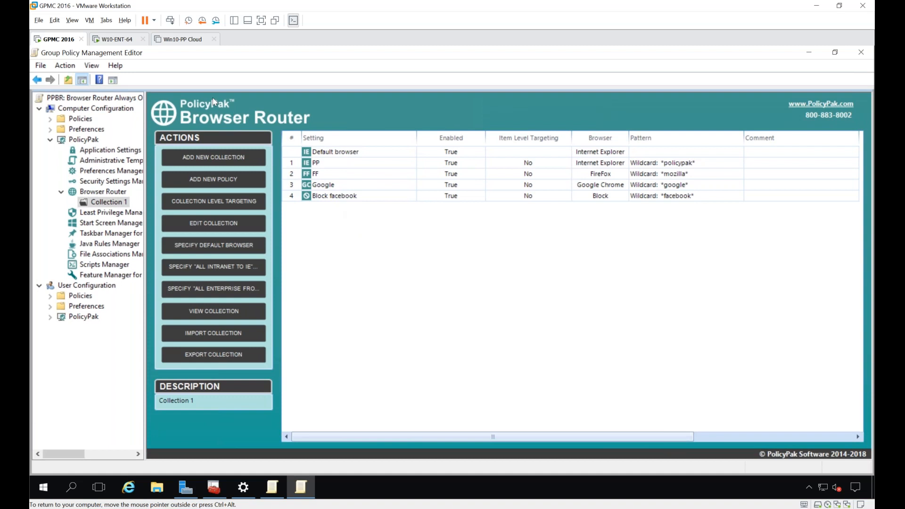
Step: On the W10-ENT-64 machine, search Google for facebook in Chrome, open the Facebook result to test the block, and dismiss the notification
{"action": "left_click", "coordinate": [110, 41]}
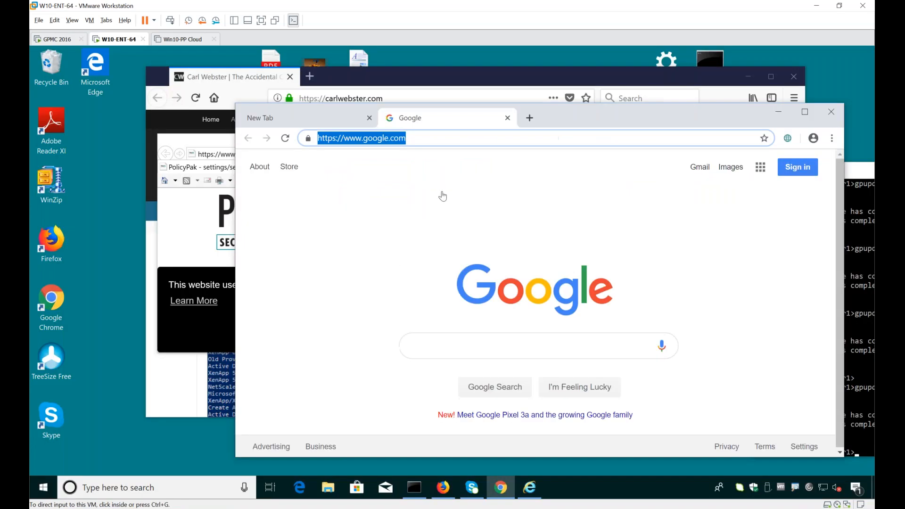
{"action": "left_click", "coordinate": [442, 136]}
{"action": "left_click", "coordinate": [456, 349]}
{"action": "type", "text": "facebook"}
{"action": "key", "text": "Return"}
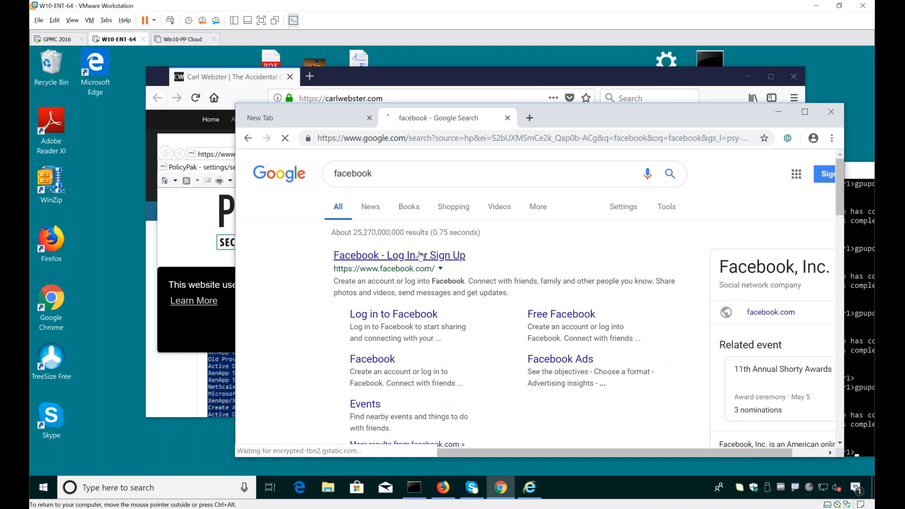
{"action": "left_click", "coordinate": [429, 265]}
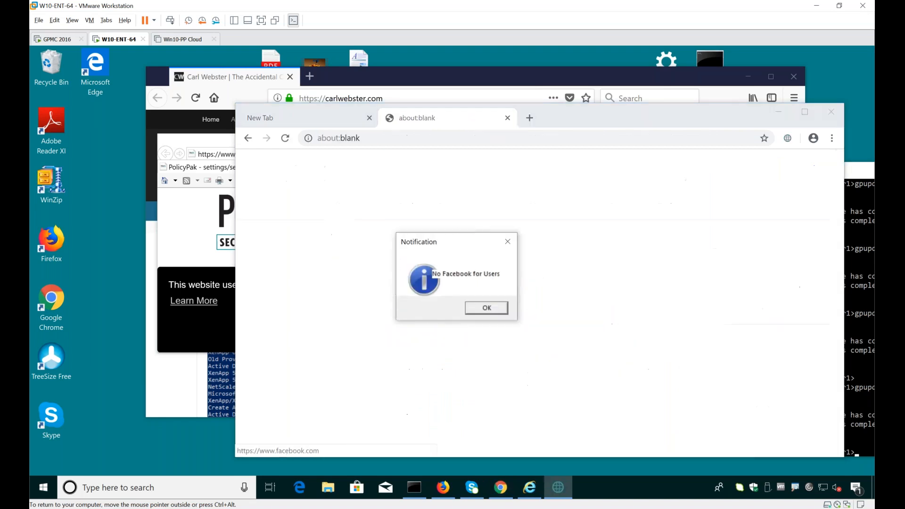
{"action": "left_click", "coordinate": [485, 308]}
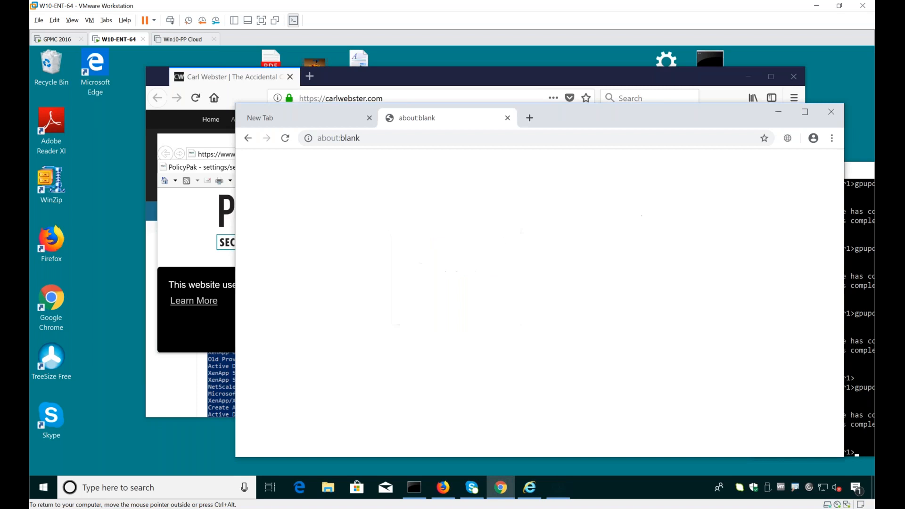
Step: Close the Chrome, Internet Explorer and Firefox windows
{"action": "left_click", "coordinate": [831, 112]}
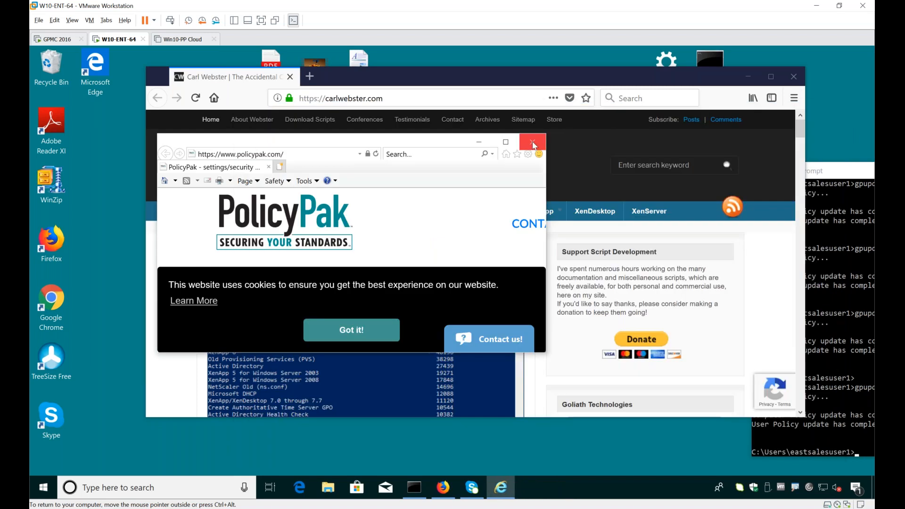
{"action": "left_click", "coordinate": [533, 142]}
{"action": "left_click", "coordinate": [790, 83]}
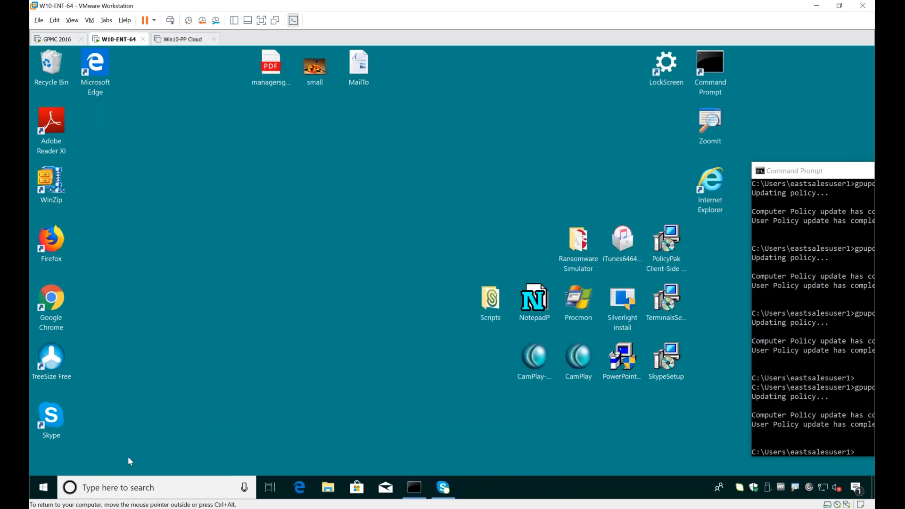
Step: Launch Internet Explorer, show the java.com page and maximize the window
{"action": "left_click", "coordinate": [43, 490]}
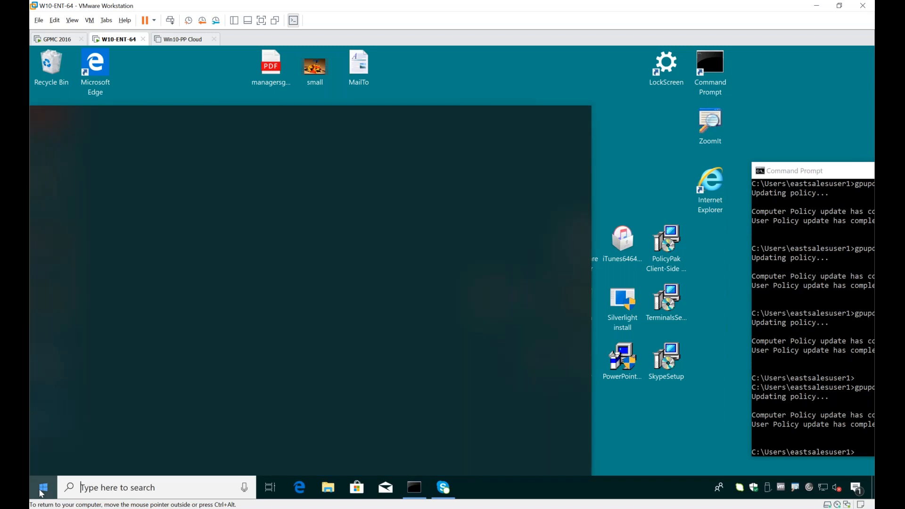
{"action": "type", "text": "int"}
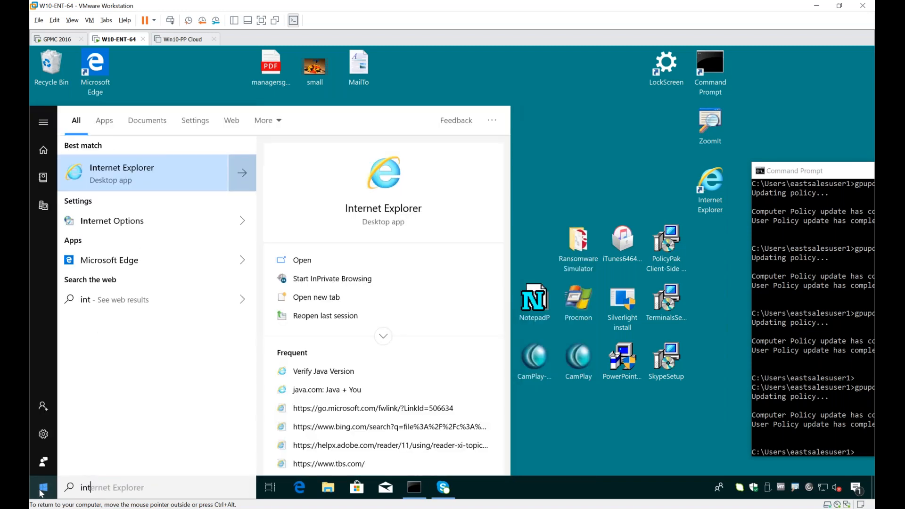
{"action": "key", "text": "Return"}
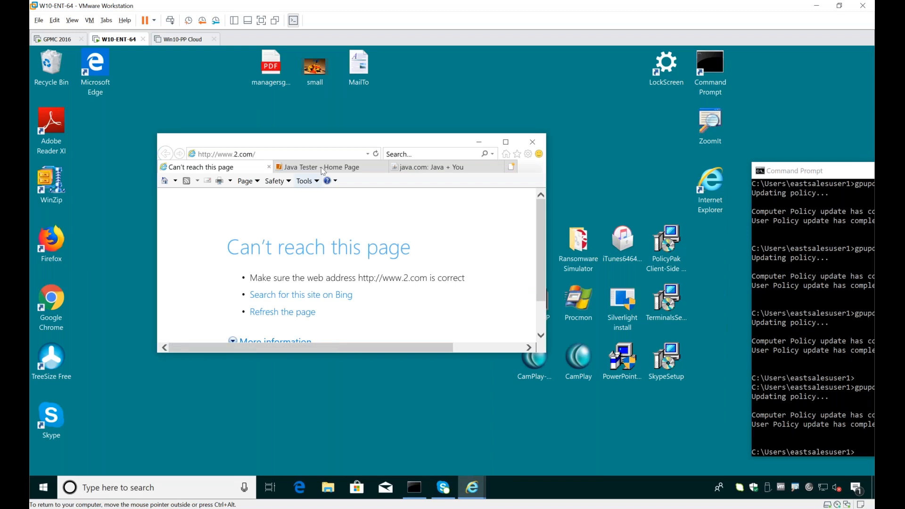
{"action": "left_click", "coordinate": [413, 168]}
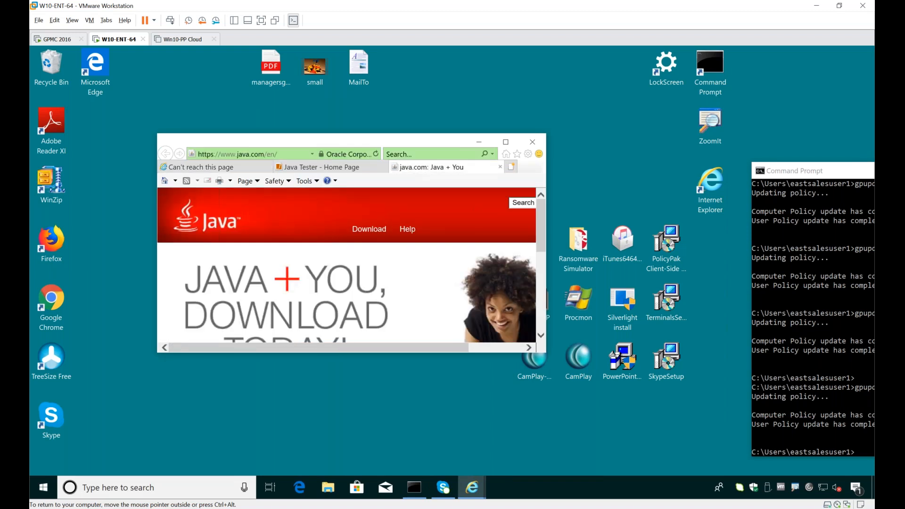
{"action": "left_click", "coordinate": [510, 147]}
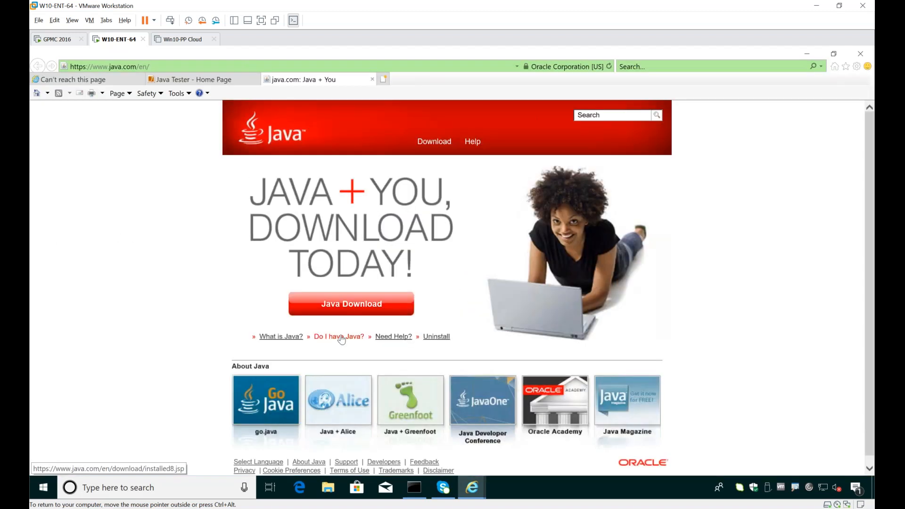
Step: Verify the installed Java version on java.com, postponing the Java update and allowing the Java Detection application to run
{"action": "left_click", "coordinate": [341, 336]}
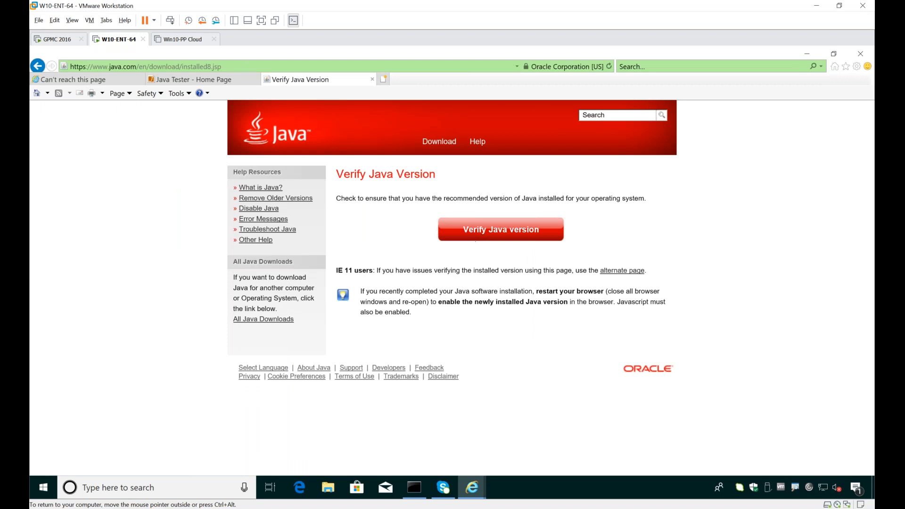
{"action": "left_click", "coordinate": [478, 228]}
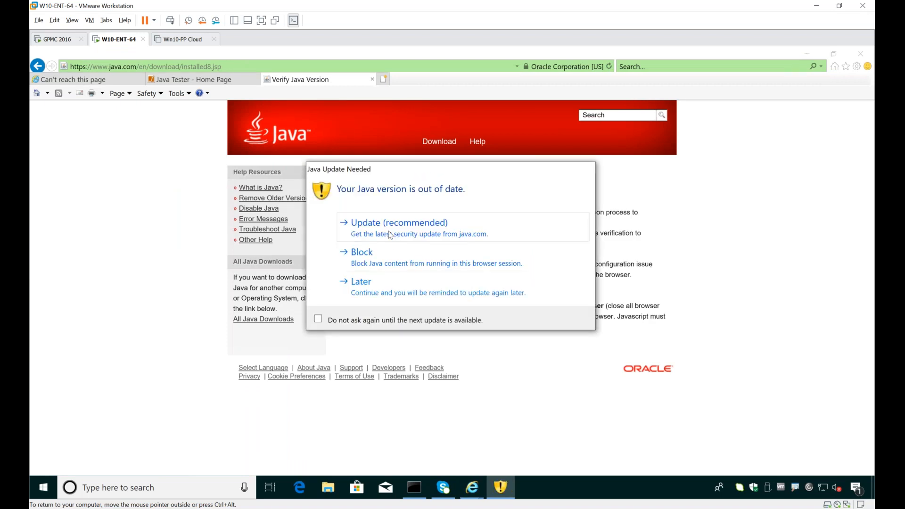
{"action": "left_click", "coordinate": [375, 292]}
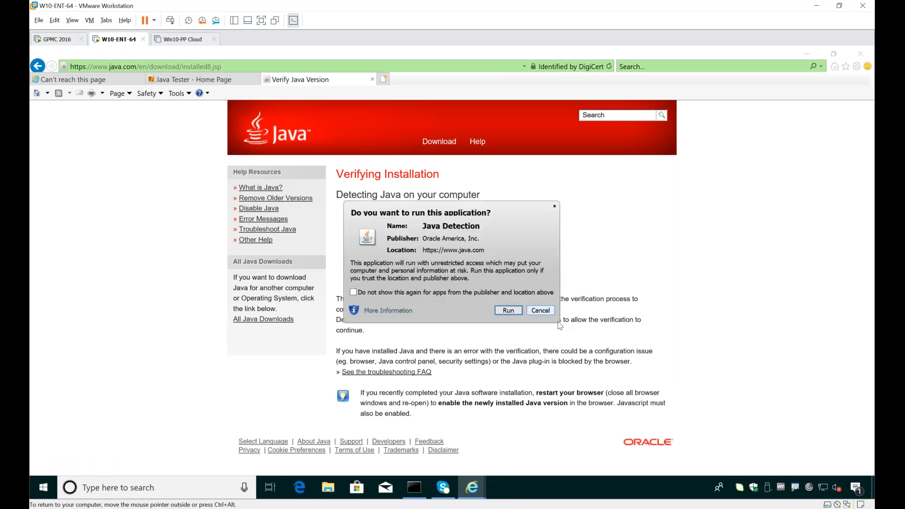
{"action": "left_click", "coordinate": [518, 311]}
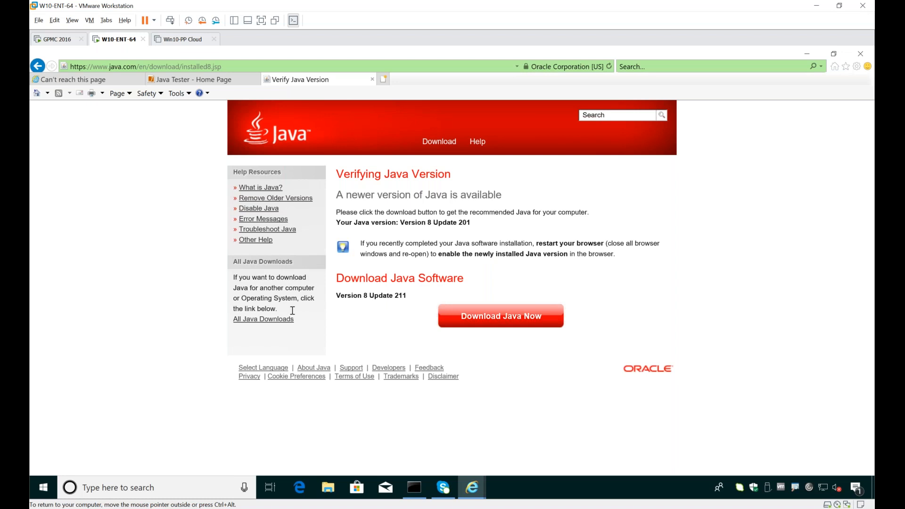
Step: Check the installed Java versions in Control Panel's Programs and Features, and return to the Java verification page
{"action": "key", "text": "super"}
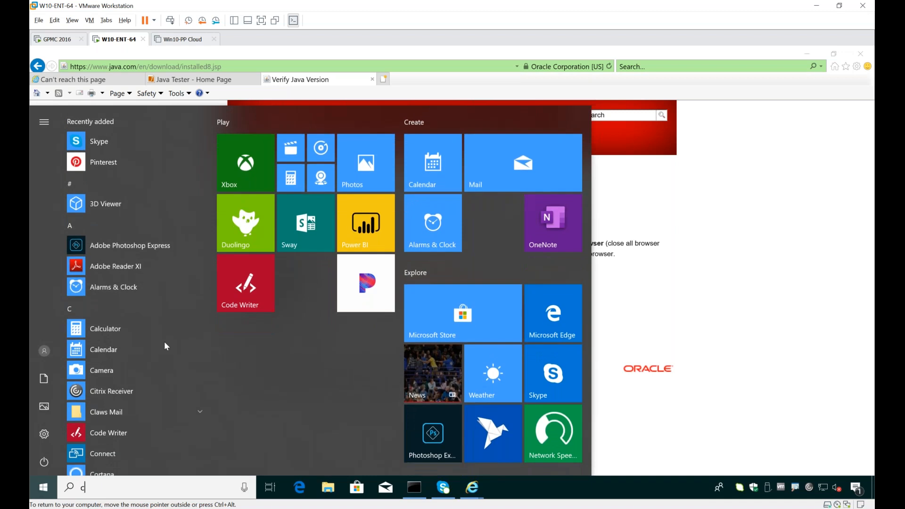
{"action": "type", "text": "con"}
{"action": "key", "text": "Return"}
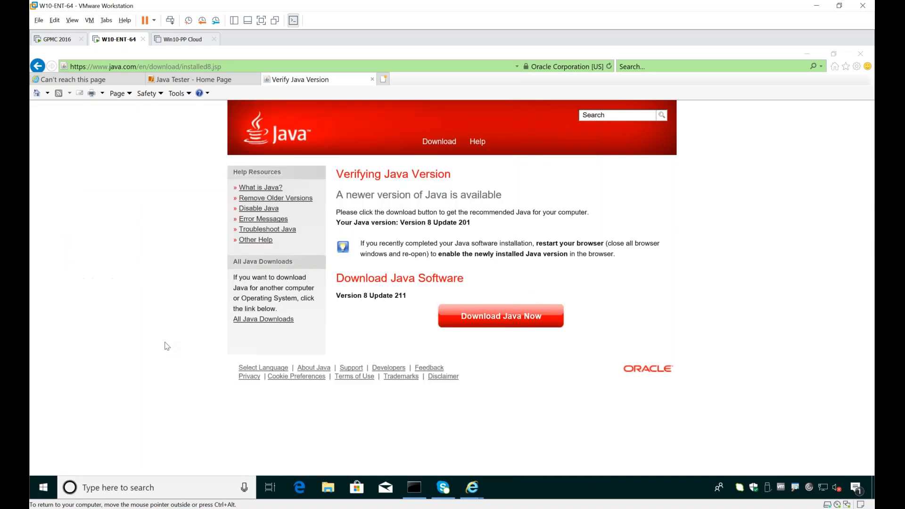
{"action": "left_click", "coordinate": [407, 331]}
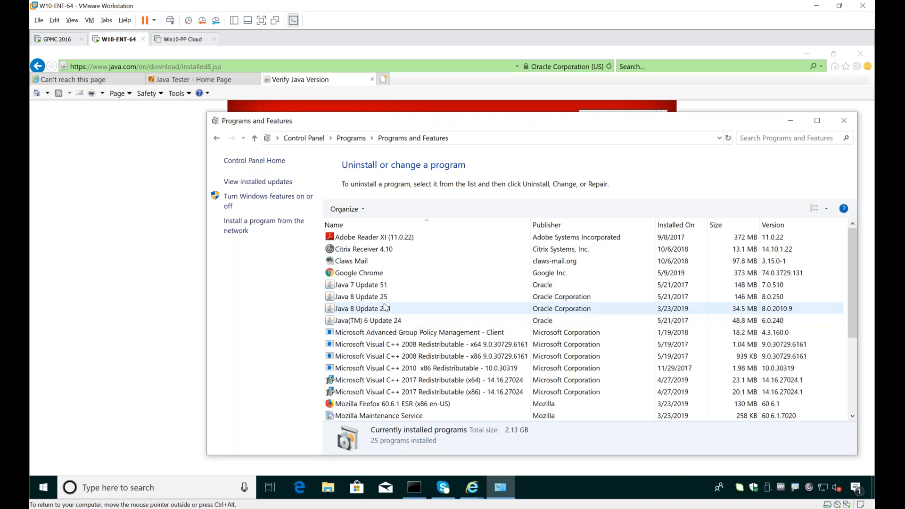
{"action": "left_click", "coordinate": [157, 263]}
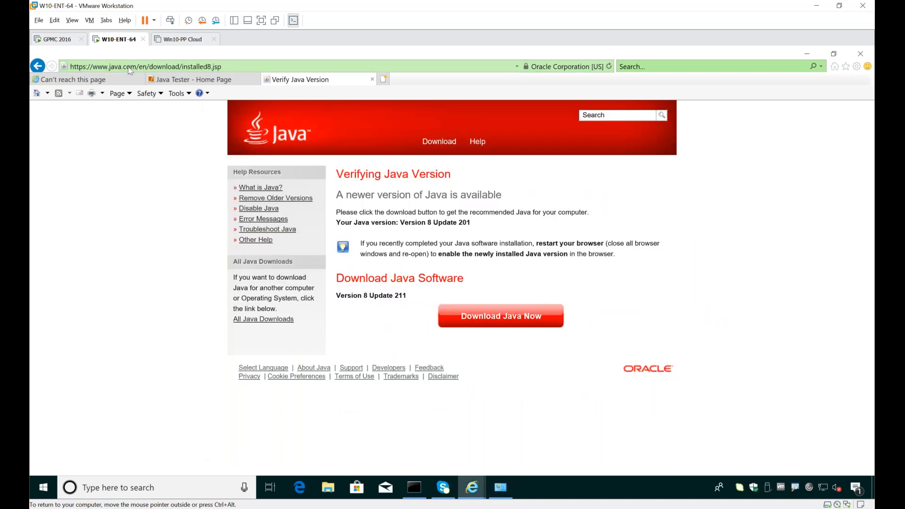
Step: Switch to the GPMC 2016 machine and show Java Rules Manager under the computer-side PolicyPak node
{"action": "left_click", "coordinate": [49, 40]}
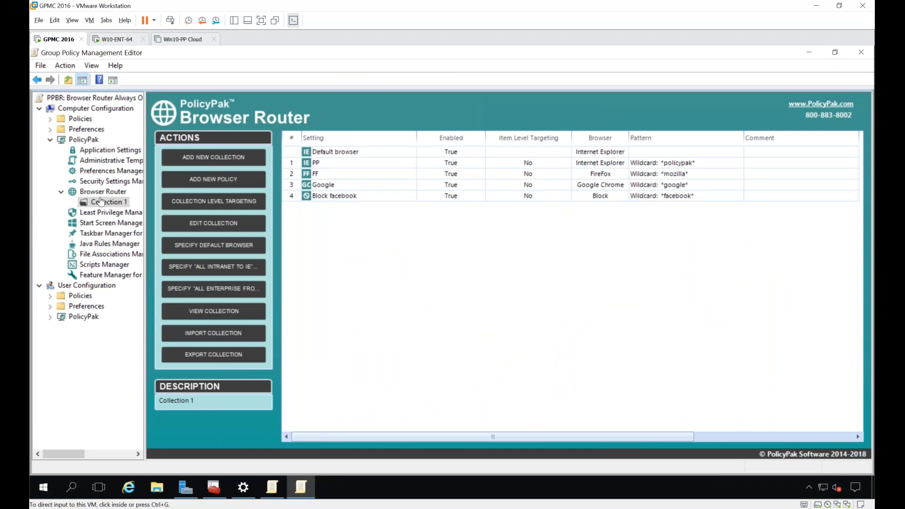
{"action": "left_click", "coordinate": [100, 243]}
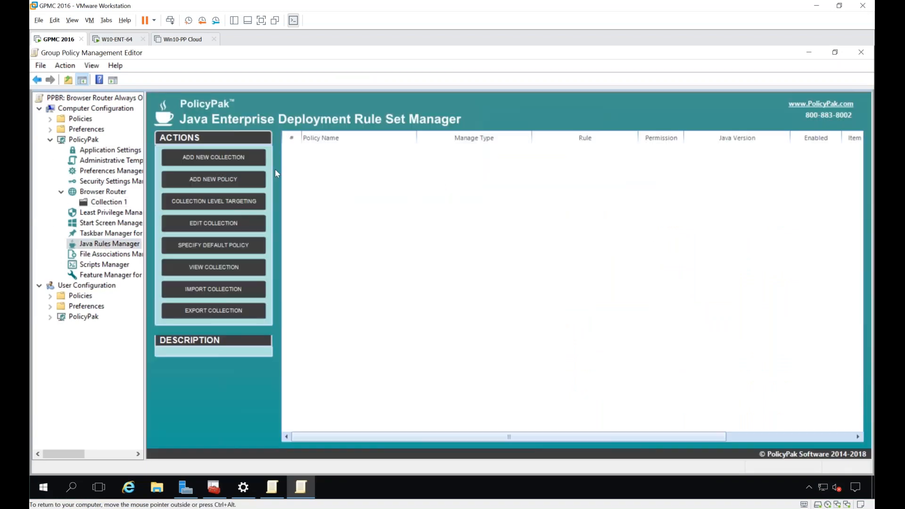
{"action": "right_click", "coordinate": [319, 156]}
{"action": "mouse_move", "coordinate": [339, 163]}
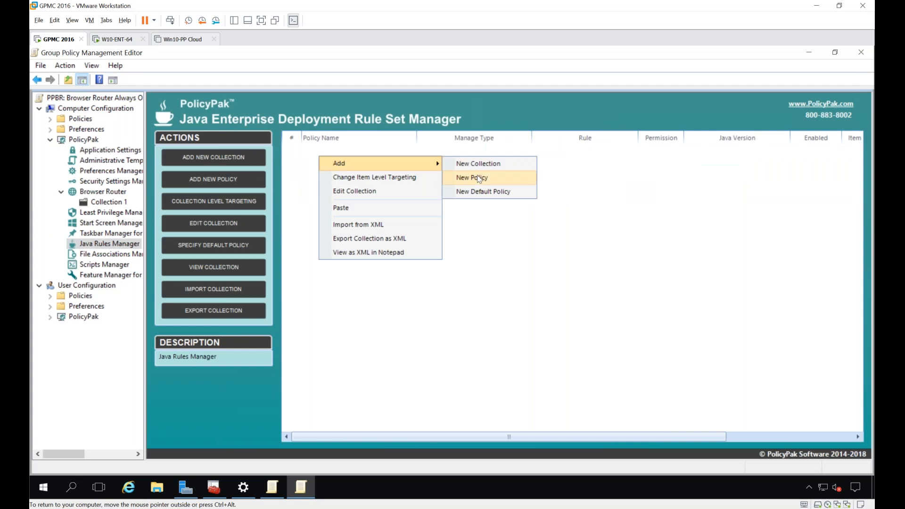
{"action": "left_click", "coordinate": [481, 192]}
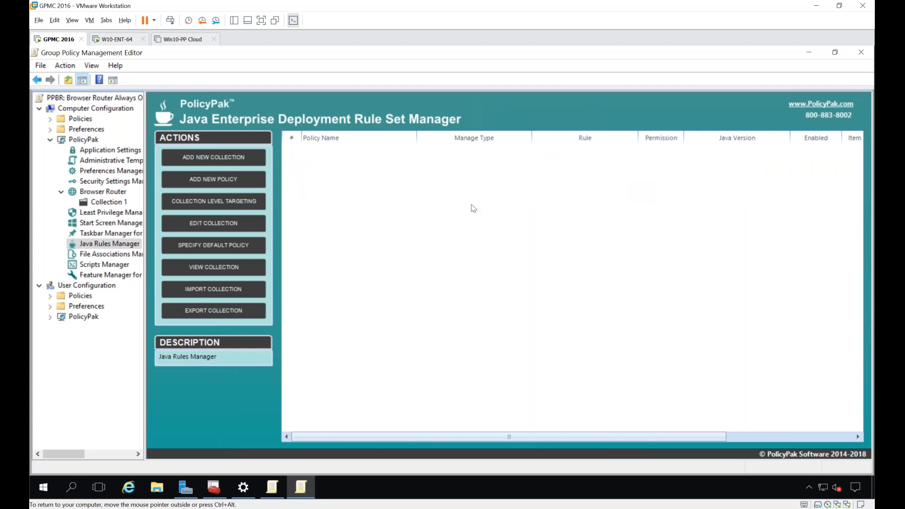
{"action": "left_click", "coordinate": [264, 406]}
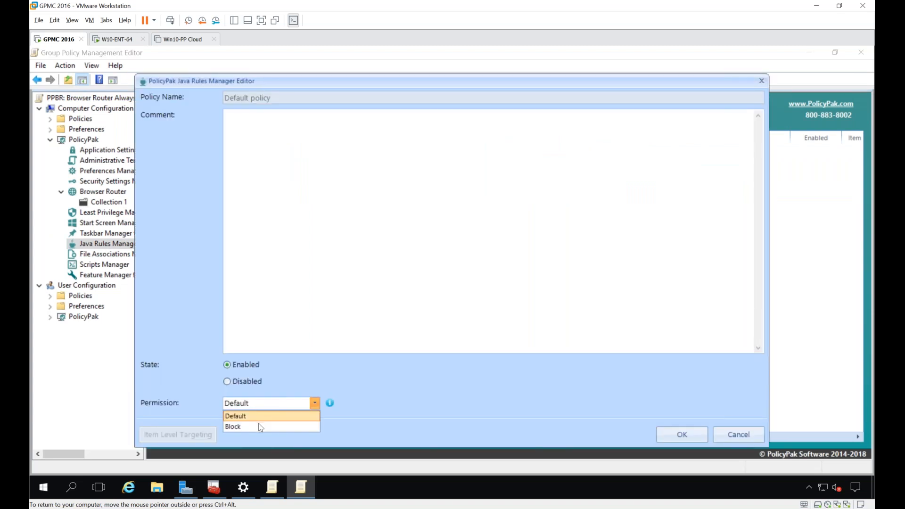
{"action": "left_click", "coordinate": [261, 427]}
{"action": "left_click", "coordinate": [248, 373]}
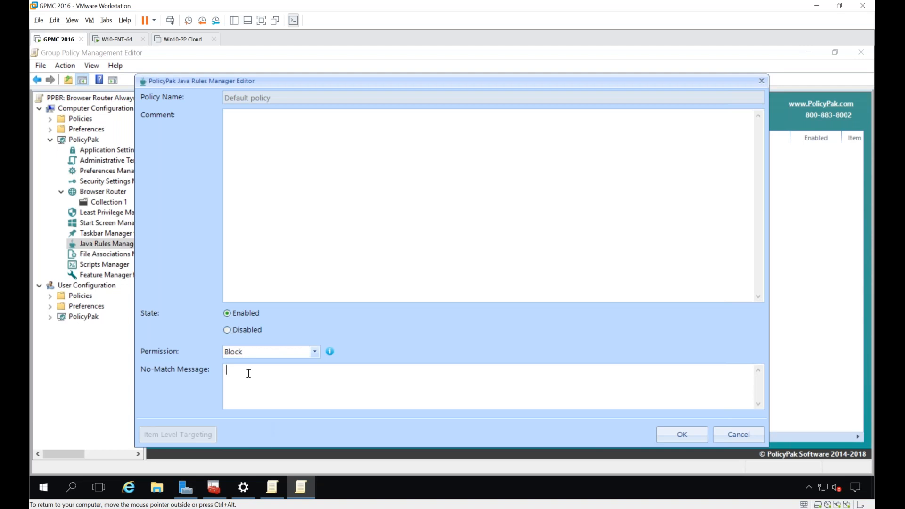
{"action": "type", "text": "No more Java unless you call IT"}
{"action": "left_click", "coordinate": [721, 443]}
{"action": "right_click", "coordinate": [321, 168]}
{"action": "mouse_move", "coordinate": [344, 175]}
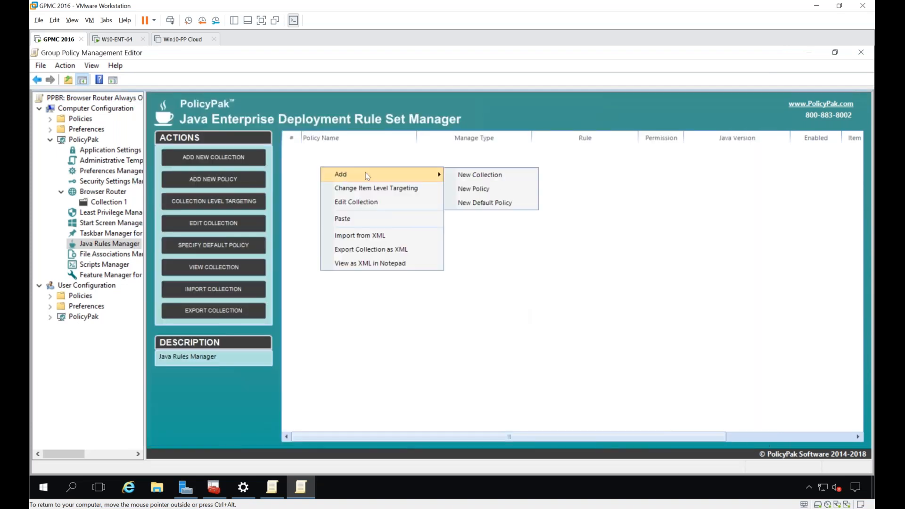
{"action": "left_click", "coordinate": [490, 188]}
{"action": "type", "text": "Rule 1 java.com"}
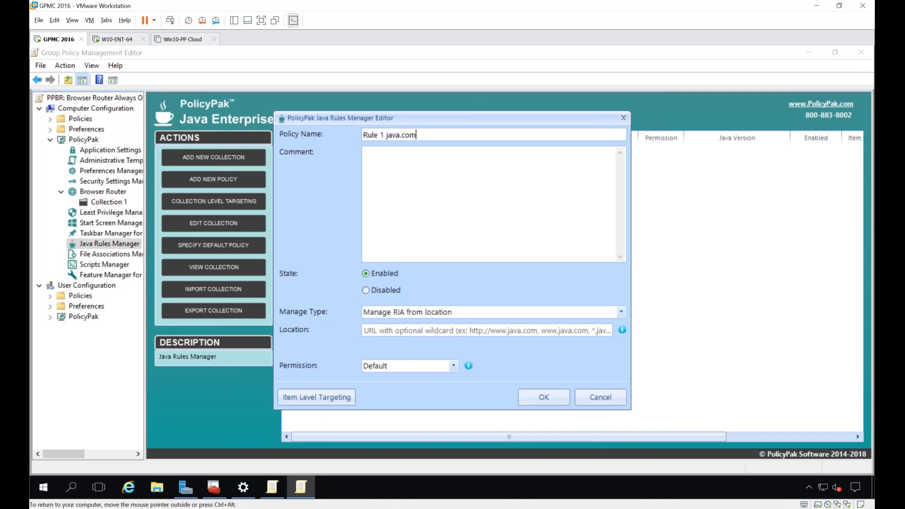
{"action": "left_click", "coordinate": [504, 328]}
{"action": "type", "text": "ht"}
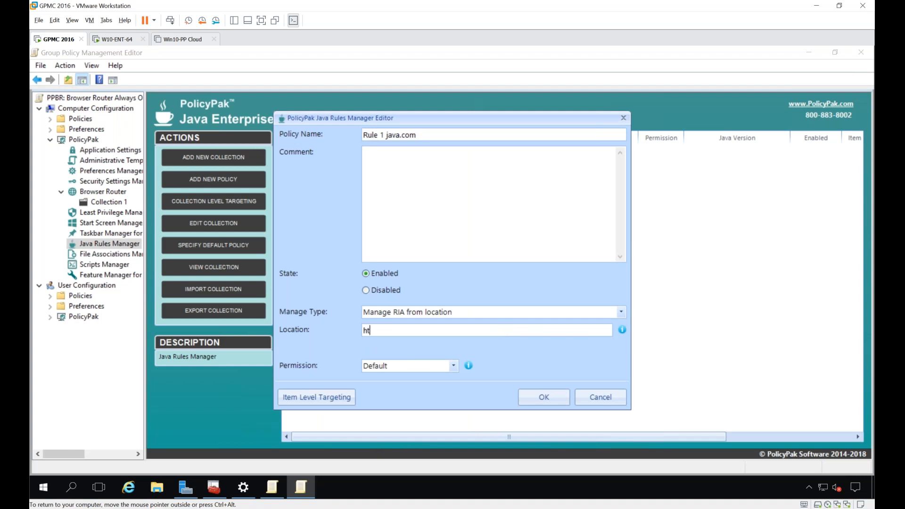
{"action": "type", "text": "tps://www.java.com/"}
Step: Set the java.com rule to Run with exactly Java SE 8 Update 25 and save it
{"action": "key", "text": "Tab"}
{"action": "key", "text": "r"}
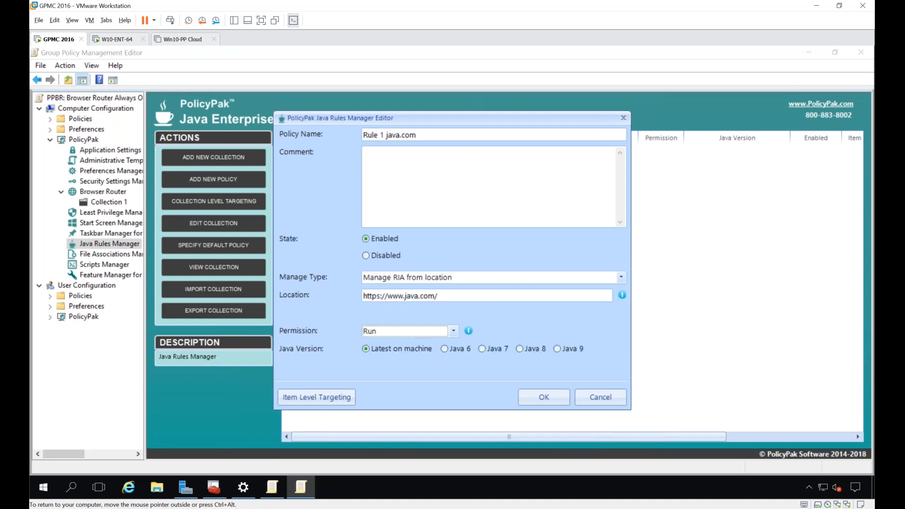
{"action": "left_click", "coordinate": [519, 349]}
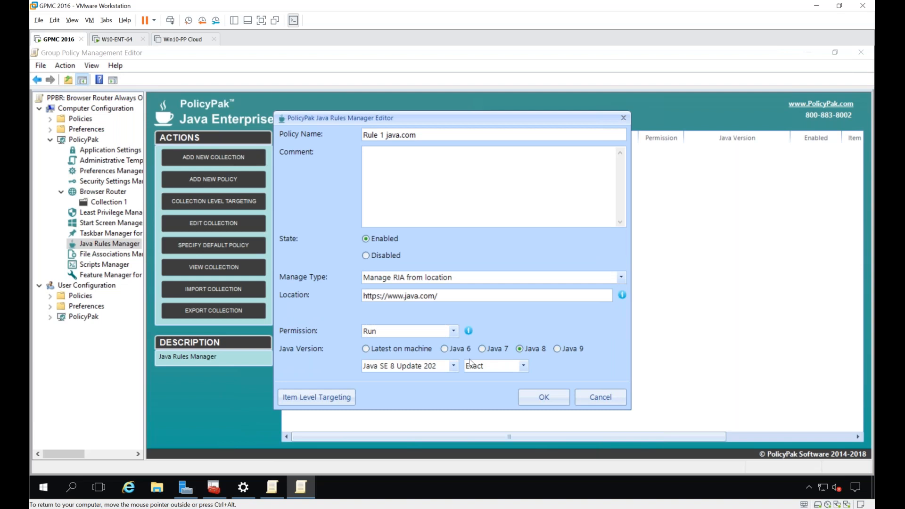
{"action": "left_click", "coordinate": [439, 367]}
{"action": "scroll", "coordinate": [414, 334], "scroll_direction": "down", "scroll_amount": 6}
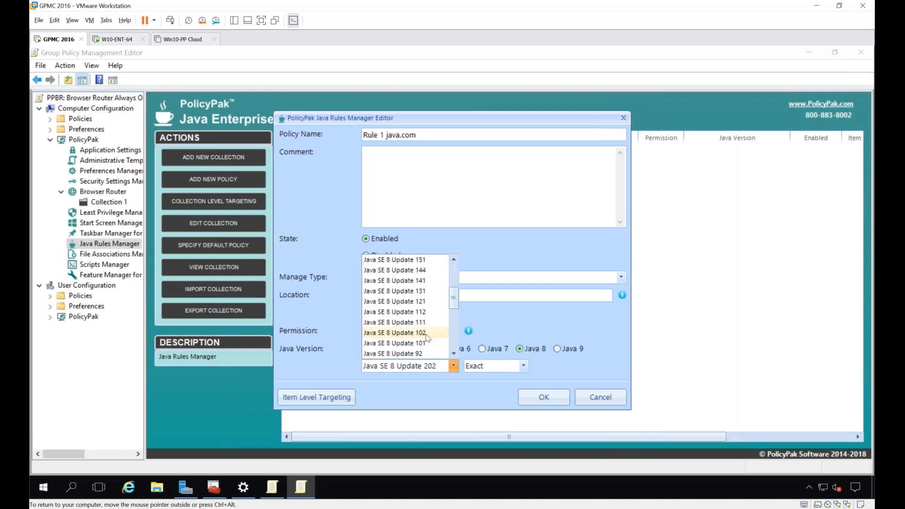
{"action": "scroll", "coordinate": [428, 338], "scroll_direction": "down", "scroll_amount": 4}
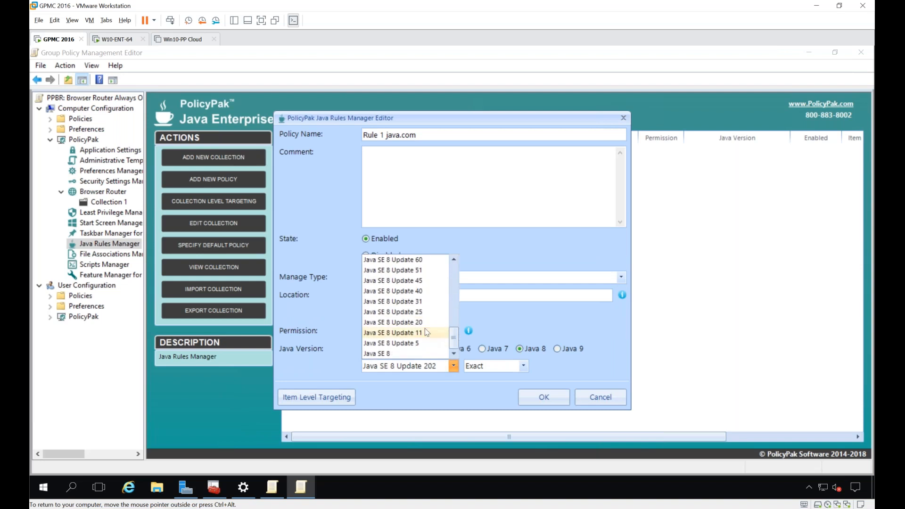
{"action": "left_click", "coordinate": [414, 312]}
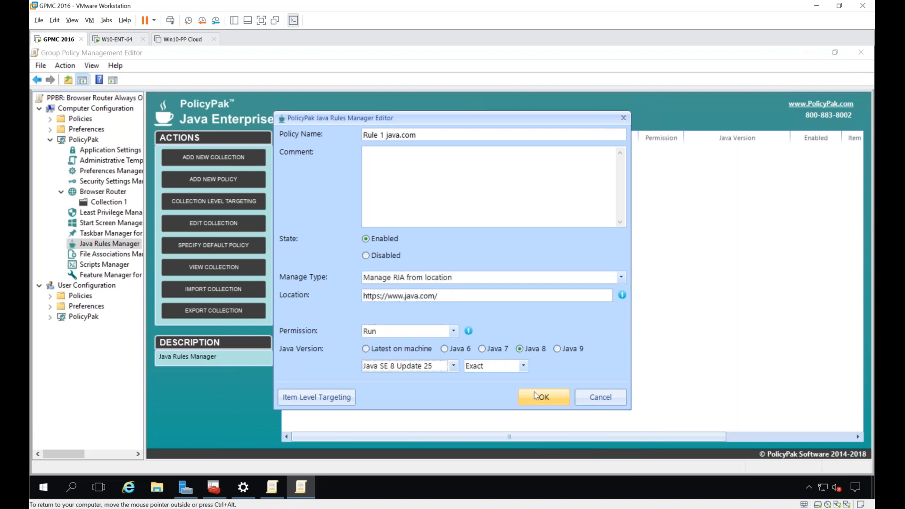
{"action": "left_click", "coordinate": [527, 397]}
{"action": "right_click", "coordinate": [317, 178]}
{"action": "mouse_move", "coordinate": [339, 184]}
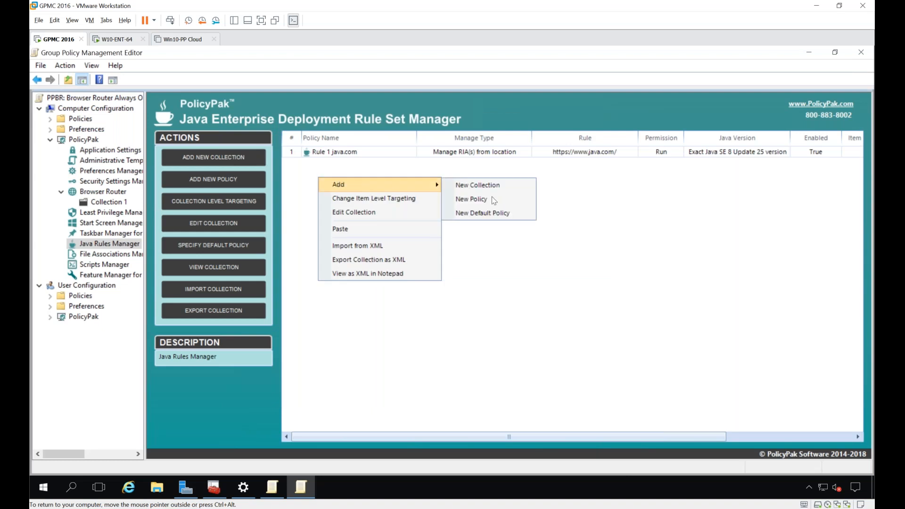
{"action": "left_click", "coordinate": [499, 202]}
{"action": "type", "text": "Rule 2 java tesdt."}
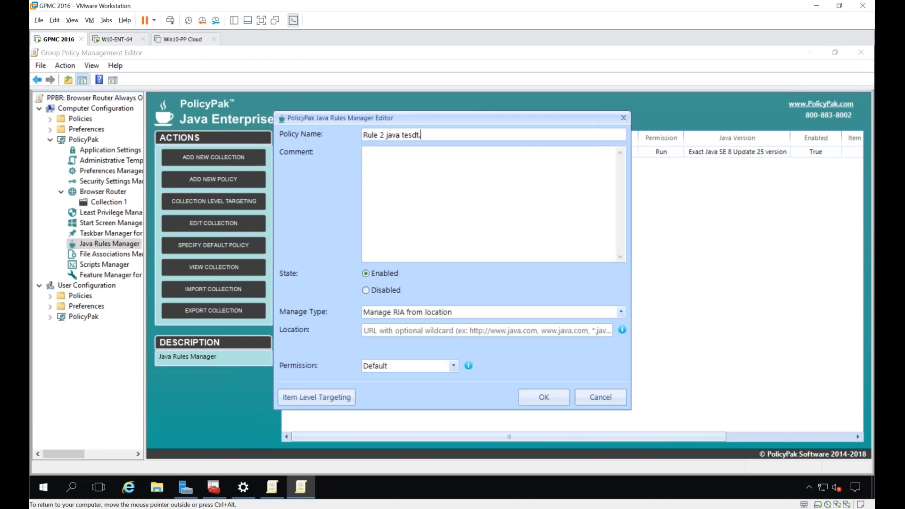
{"action": "key", "text": "BackSpace"}
{"action": "key", "text": "BackSpace"}
{"action": "key", "text": "BackSpace"}
{"action": "type", "text": "ter"}
{"action": "left_click", "coordinate": [499, 214]}
{"action": "left_click", "coordinate": [479, 328]}
{"action": "type", "text": "ht"}
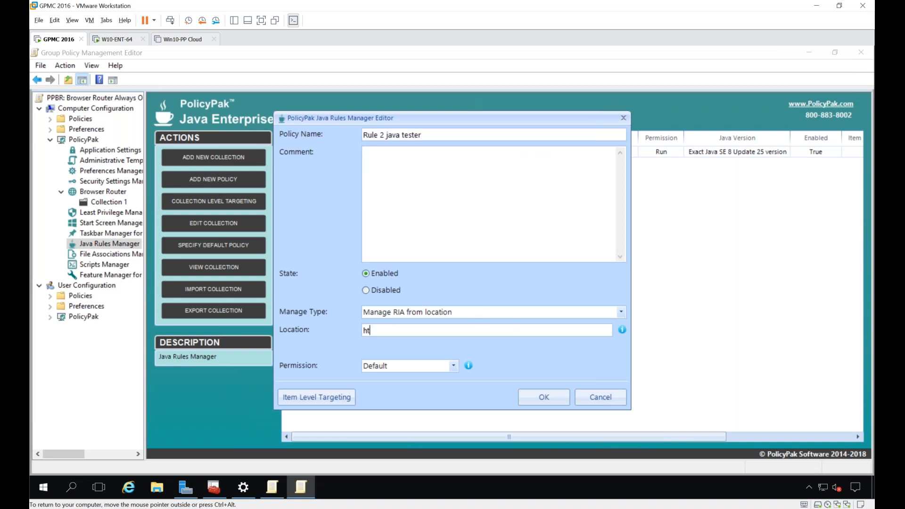
{"action": "type", "text": "tps://javatester.org/"}
Step: Set the javatester.org rule to Run with exactly Java SE 7 Update 51 and save it
{"action": "key", "text": "Tab"}
{"action": "key", "text": "r"}
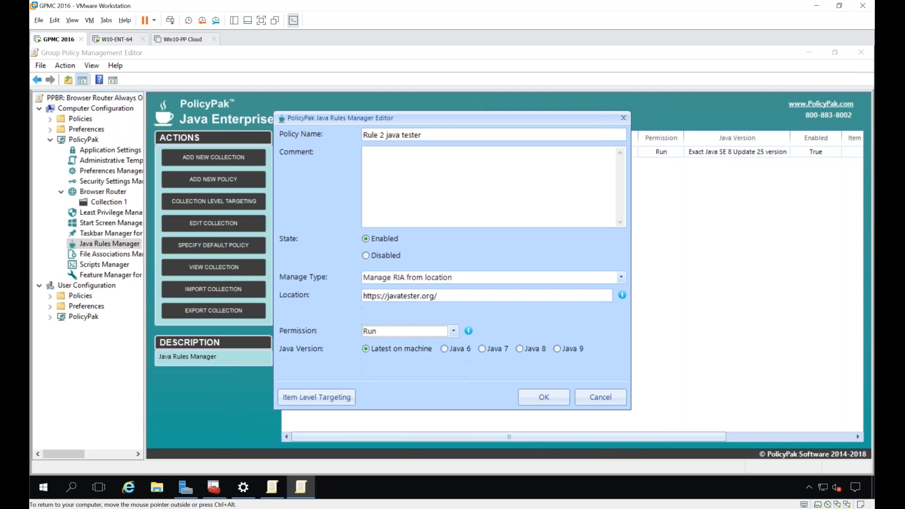
{"action": "left_click", "coordinate": [498, 351]}
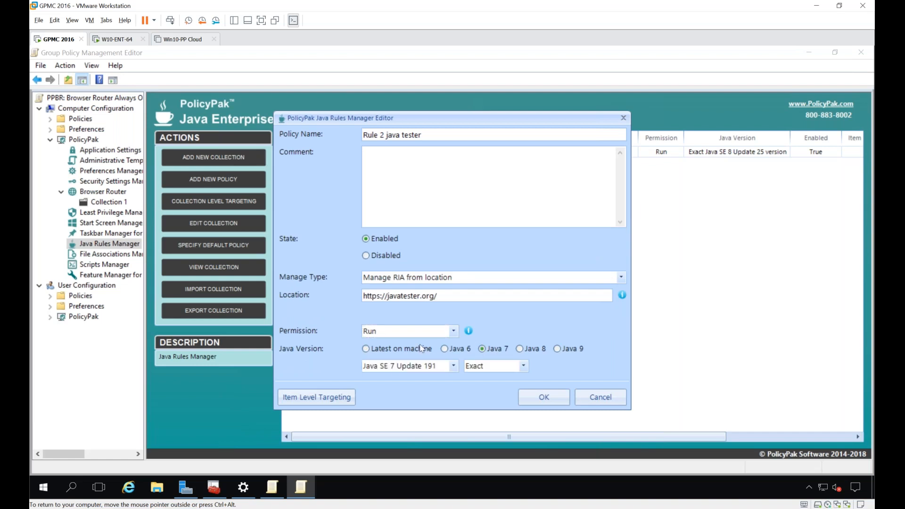
{"action": "left_click", "coordinate": [394, 368]}
{"action": "scroll", "coordinate": [419, 332], "scroll_direction": "down", "scroll_amount": 5}
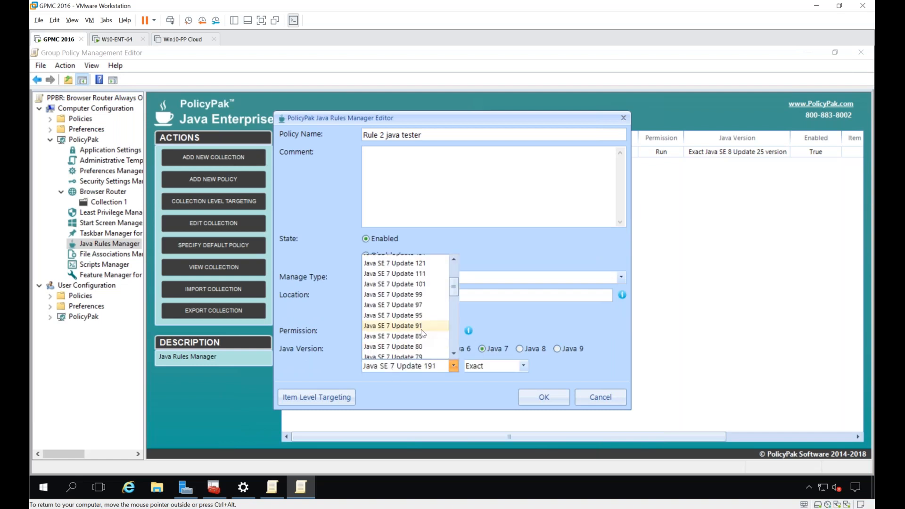
{"action": "scroll", "coordinate": [422, 333], "scroll_direction": "down", "scroll_amount": 2}
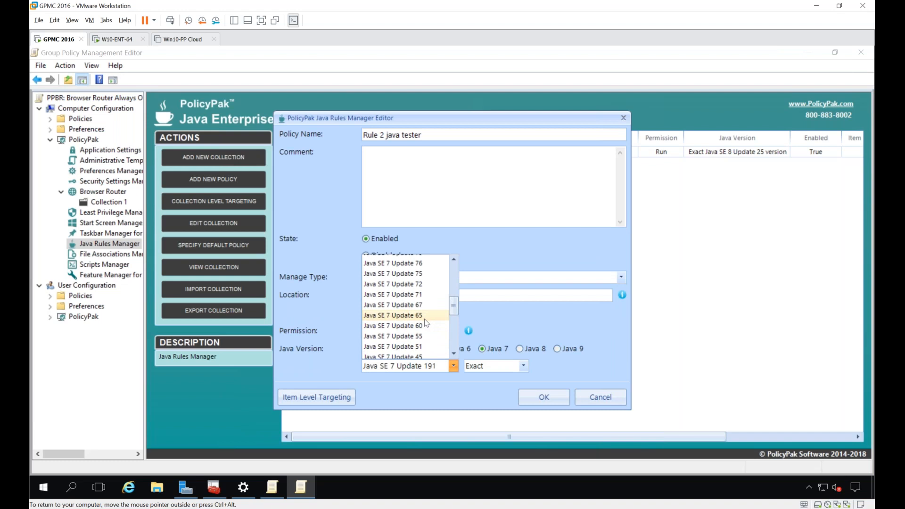
{"action": "left_click", "coordinate": [415, 347]}
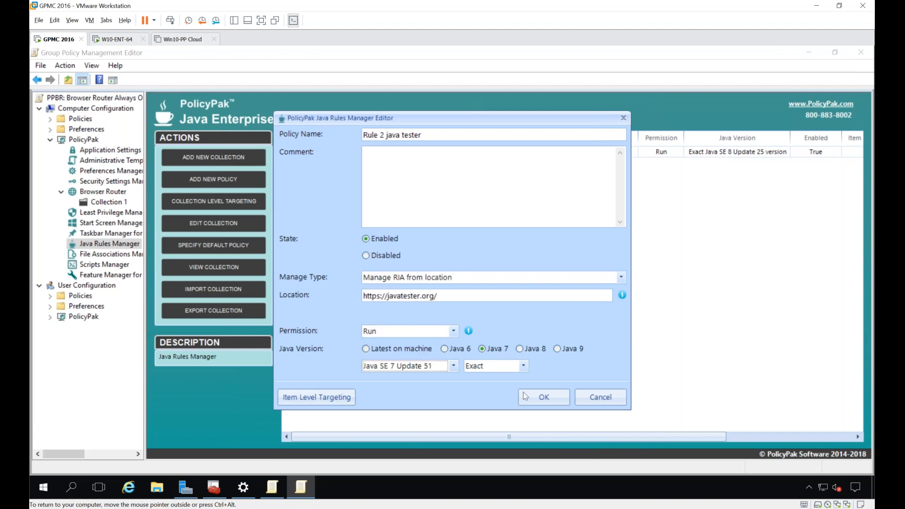
{"action": "left_click", "coordinate": [535, 397]}
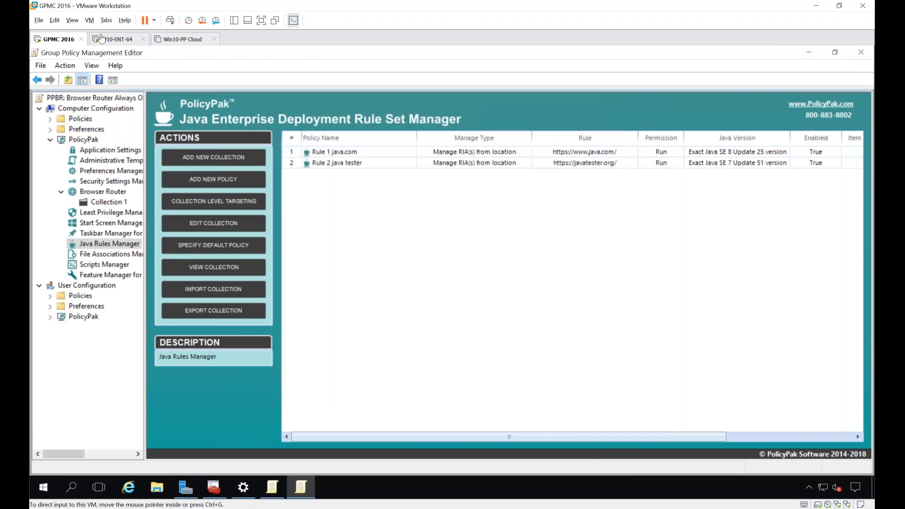
Step: On the W10-ENT-64 machine, close Internet Explorer, run gpupdate in the command prompt, and minimize Programs and Features
{"action": "left_click", "coordinate": [102, 39]}
{"action": "left_click", "coordinate": [755, 237]}
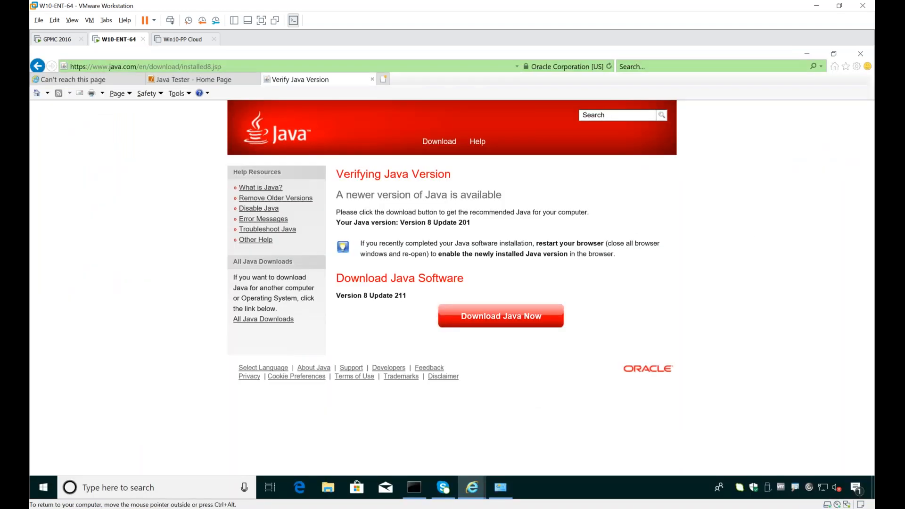
{"action": "key", "text": "alt+F4"}
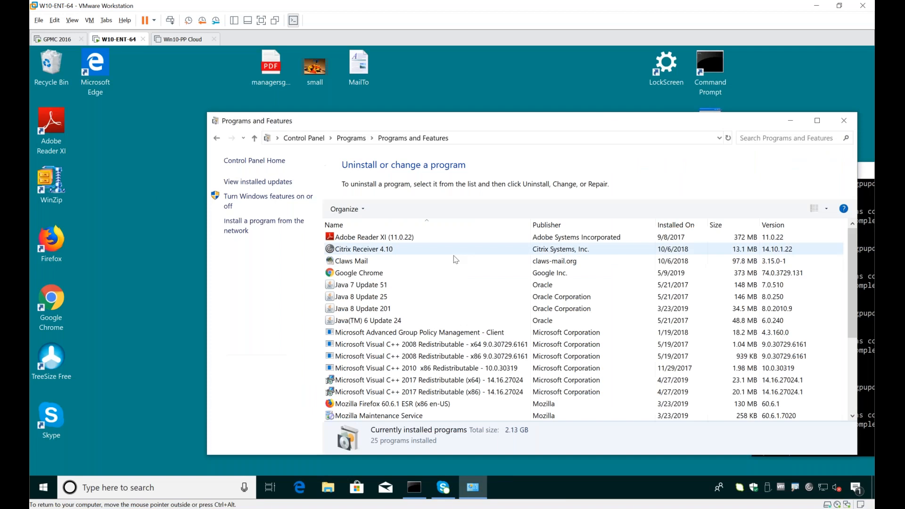
{"action": "left_click", "coordinate": [865, 281]}
{"action": "type", "text": "gpupdate"}
{"action": "key", "text": "Return"}
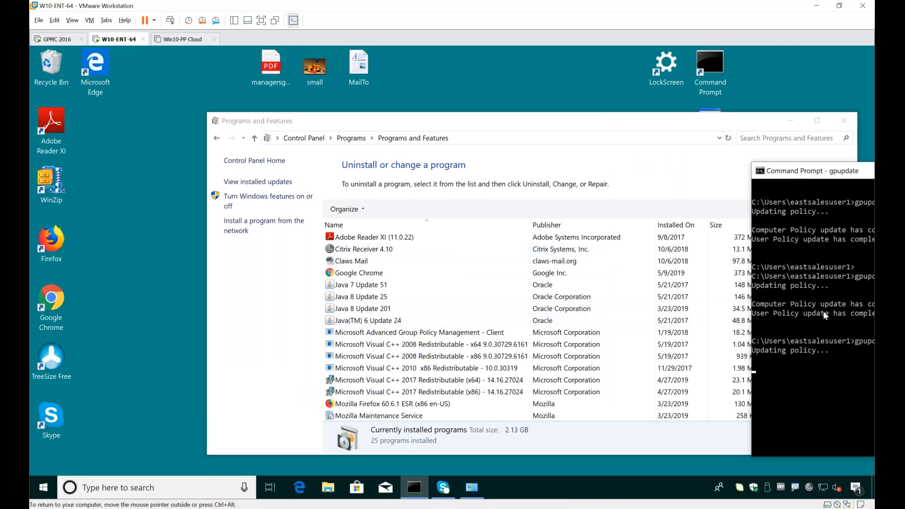
{"action": "left_click_drag", "start_coordinate": [829, 174], "coordinate": [699, 189]}
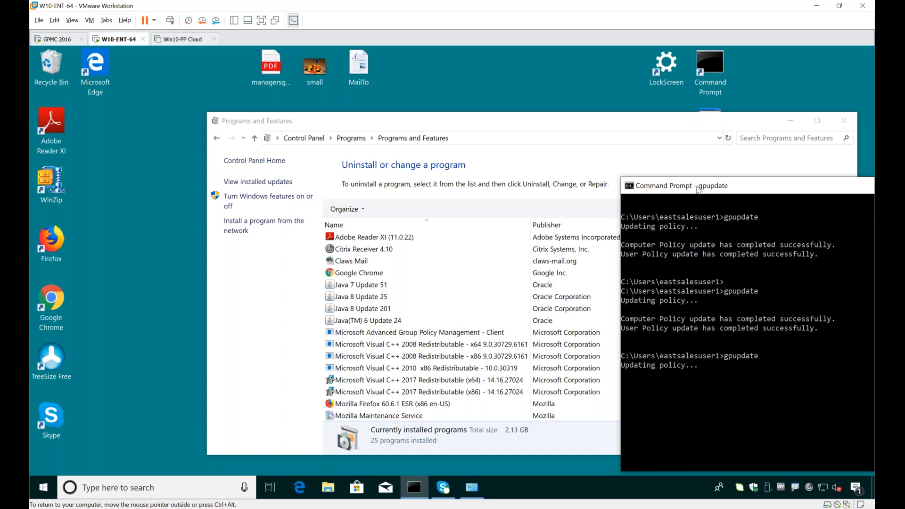
{"action": "left_click", "coordinate": [799, 123]}
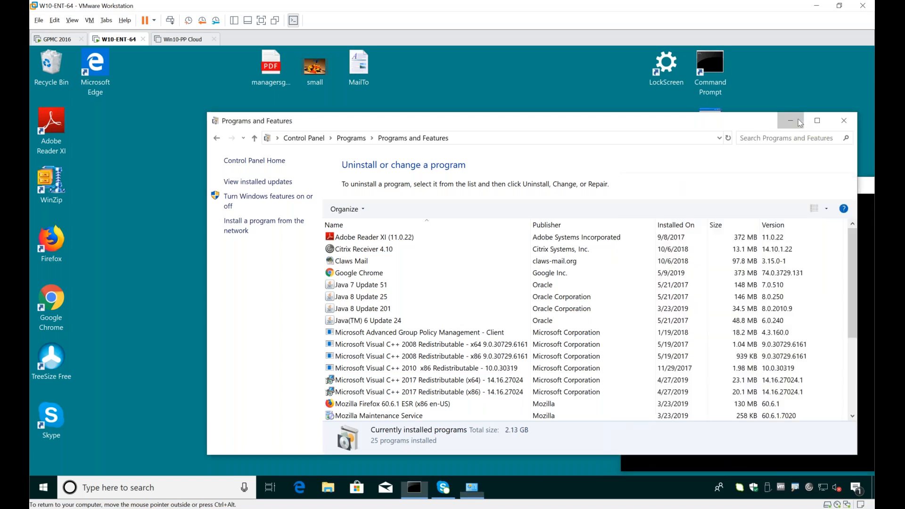
Step: Inspect the active Deployment Rule Set in the Java Control Panel's security settings, then close the windows
{"action": "left_click", "coordinate": [47, 490]}
{"action": "type", "text": "java"}
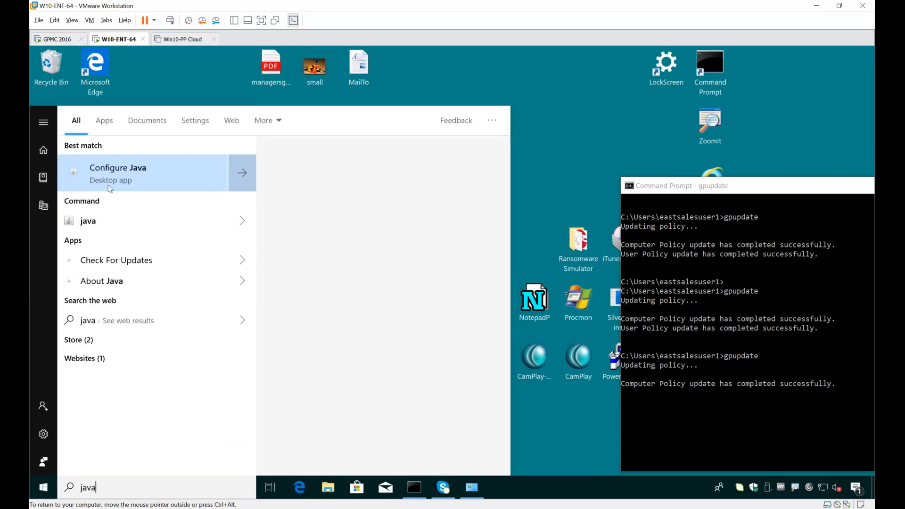
{"action": "left_click", "coordinate": [110, 186]}
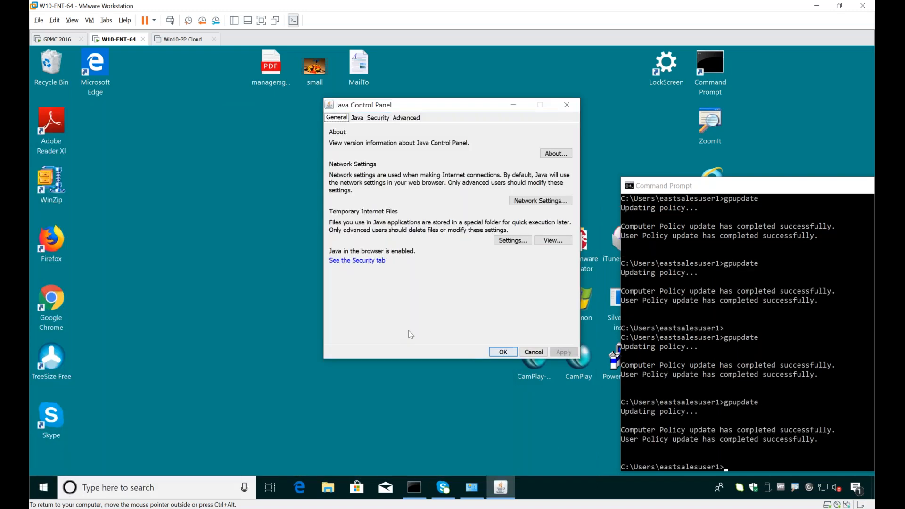
{"action": "left_click", "coordinate": [380, 118]}
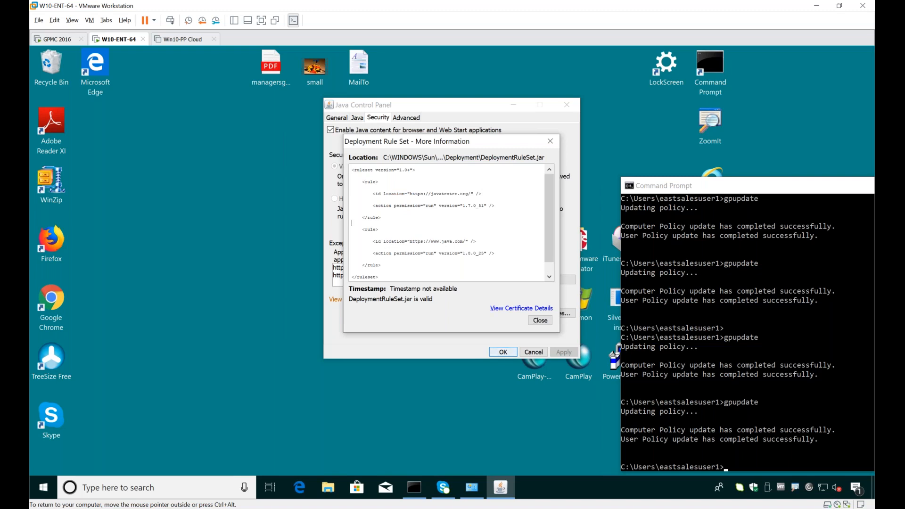
{"action": "key", "text": "Escape"}
{"action": "key", "text": "Escape"}
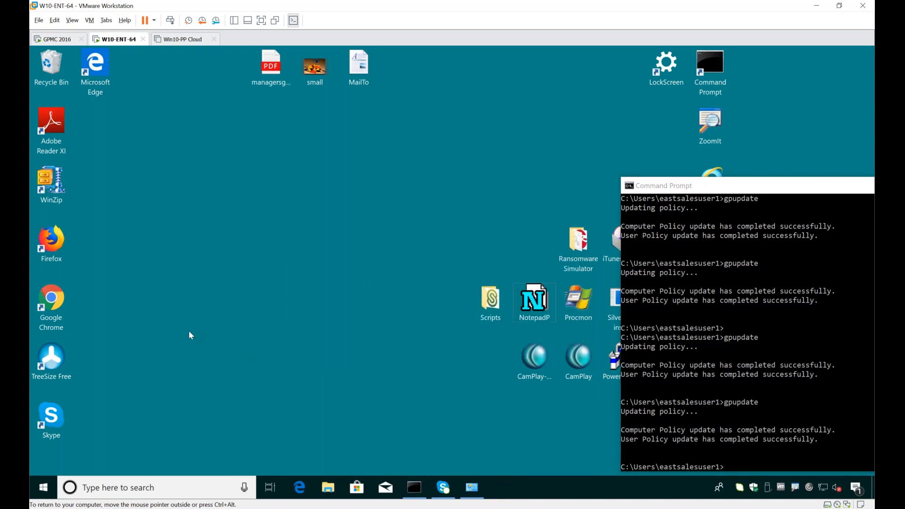
Step: Launch Internet Explorer on the W10-ENT-64 machine
{"action": "key", "text": "super"}
{"action": "type", "text": "int"}
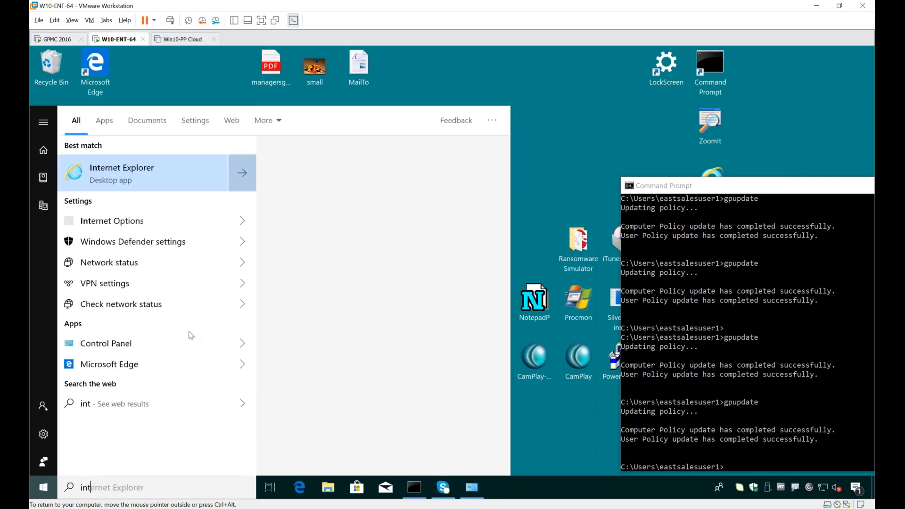
{"action": "key", "text": "Return"}
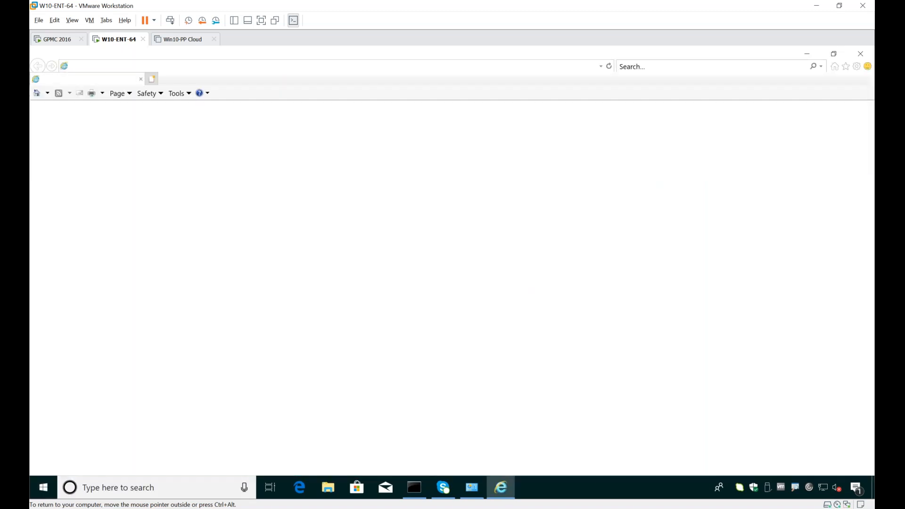
Step: Open java.com's Java version check page and verify the installed Java version
{"action": "left_click", "coordinate": [288, 83]}
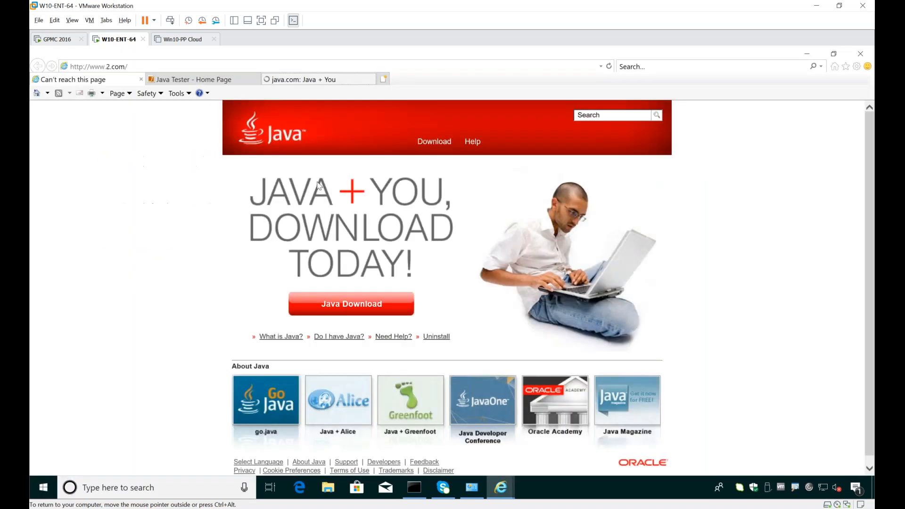
{"action": "left_click", "coordinate": [348, 337]}
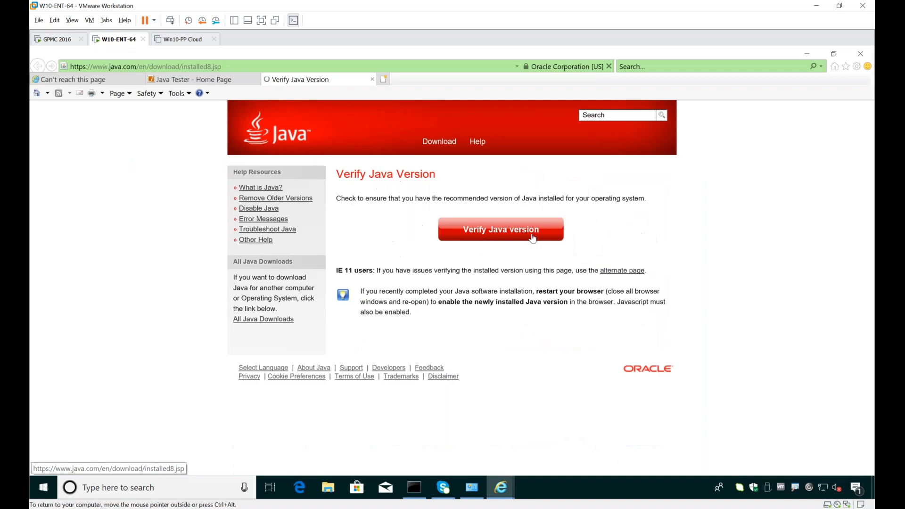
{"action": "left_click", "coordinate": [531, 235]}
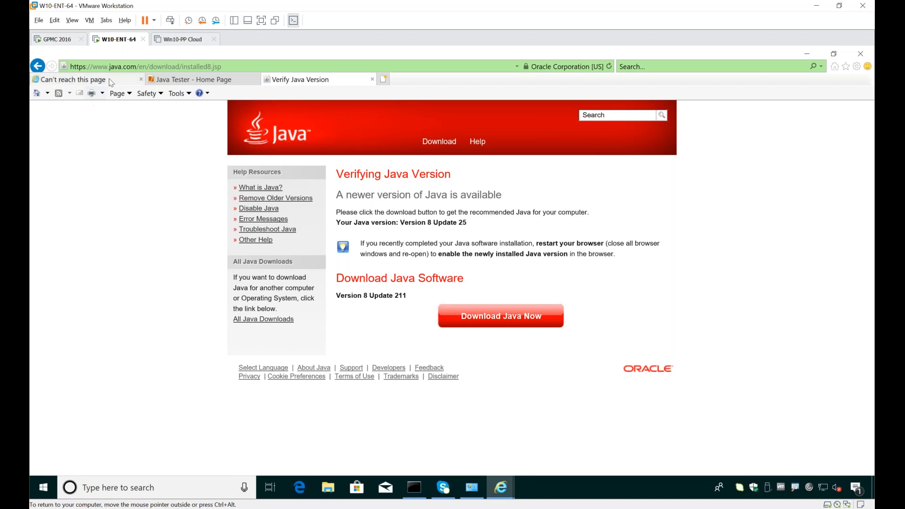
Step: Check the Java version reported on the javatester.org version page, magnifying and circling the applet's result
{"action": "left_click", "coordinate": [181, 80]}
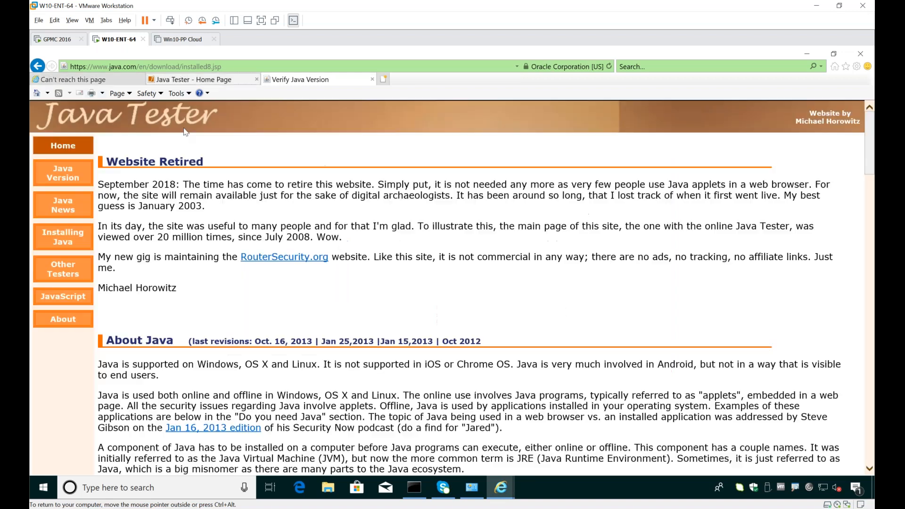
{"action": "left_click", "coordinate": [62, 175]}
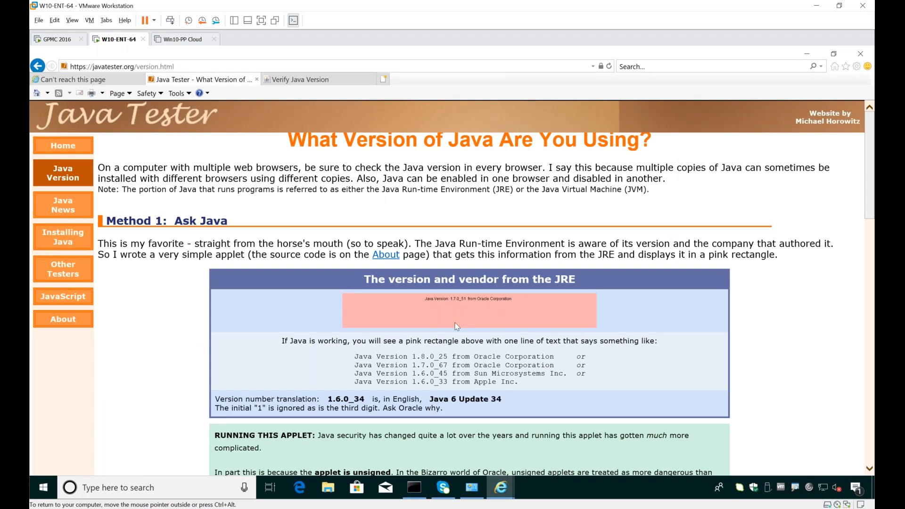
{"action": "key", "text": "super+plus"}
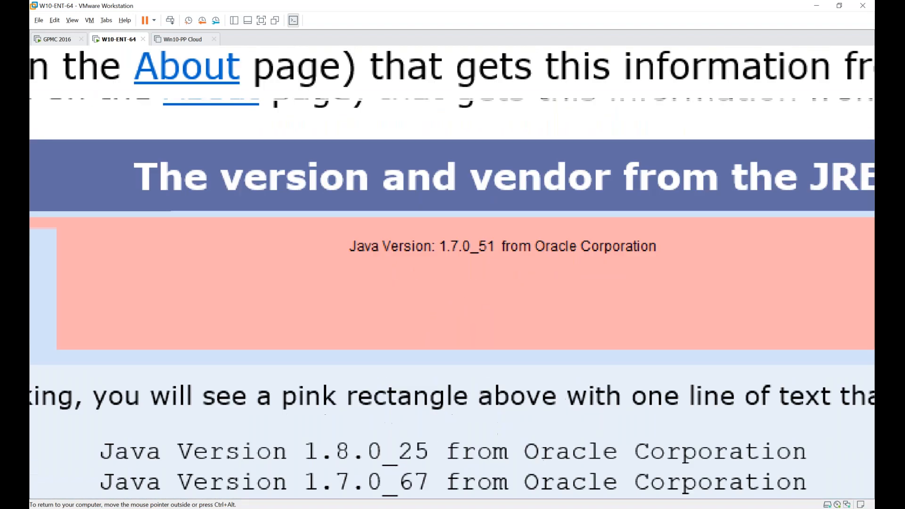
{"action": "mouse_move", "coordinate": [453, 195]}
{"action": "left_mouse_down"}
{"action": "mouse_move", "coordinate": [410, 231]}
{"action": "mouse_move", "coordinate": [634, 337]}
{"action": "mouse_move", "coordinate": [446, 107]}
{"action": "left_mouse_up"}
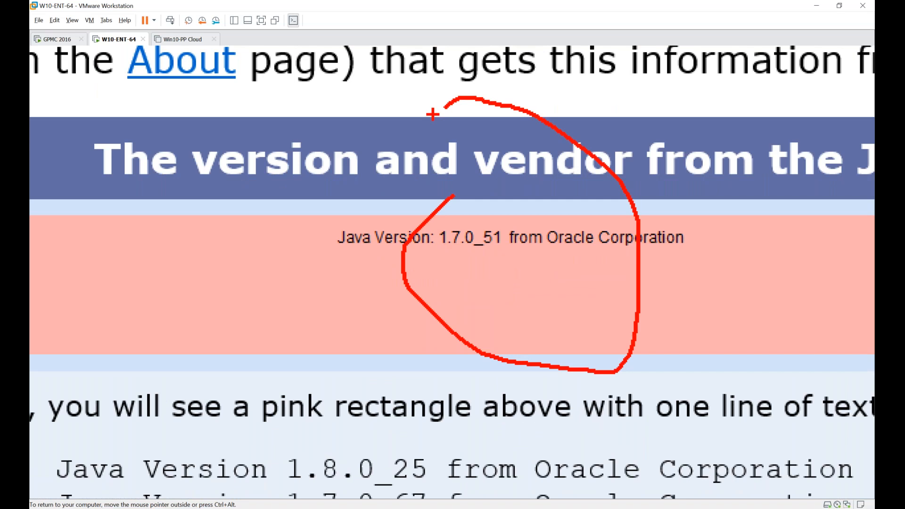
{"action": "key", "text": "Escape"}
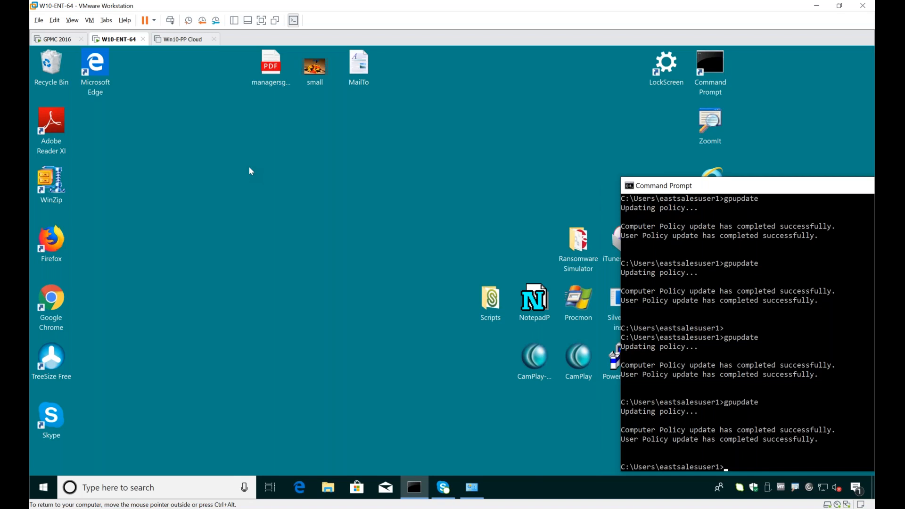
Step: Open the managersguide PDF and the small video from the desktop to check their default apps, closing each one
{"action": "left_click", "coordinate": [257, 142]}
{"action": "left_click", "coordinate": [272, 74]}
{"action": "double_click", "coordinate": [272, 74]}
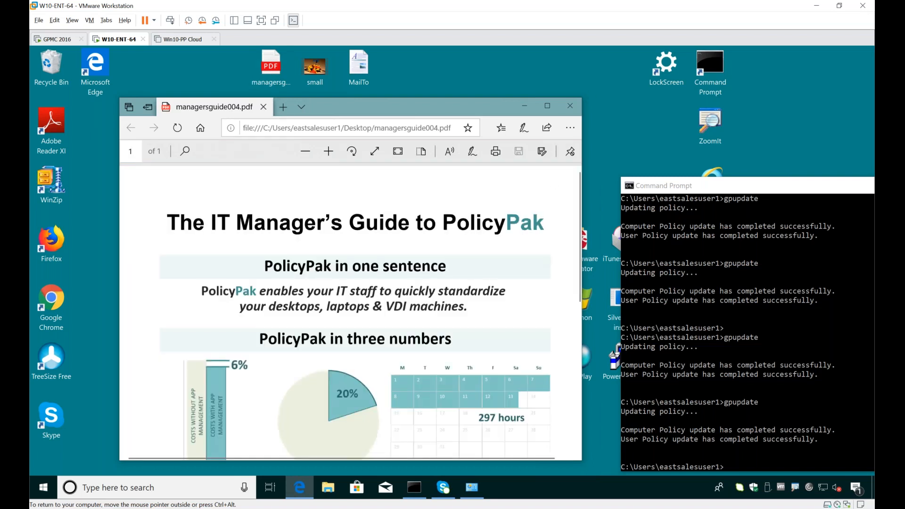
{"action": "left_click", "coordinate": [570, 106]}
{"action": "double_click", "coordinate": [308, 83]}
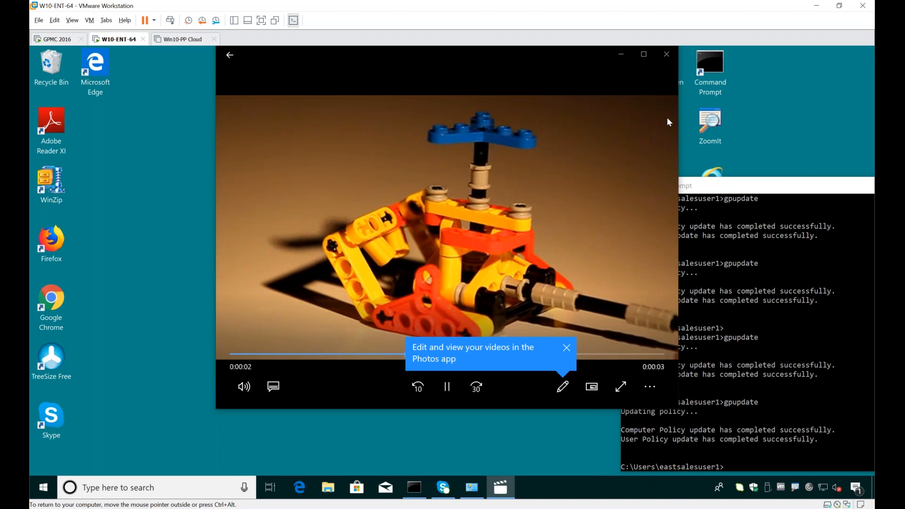
{"action": "left_click", "coordinate": [666, 54]}
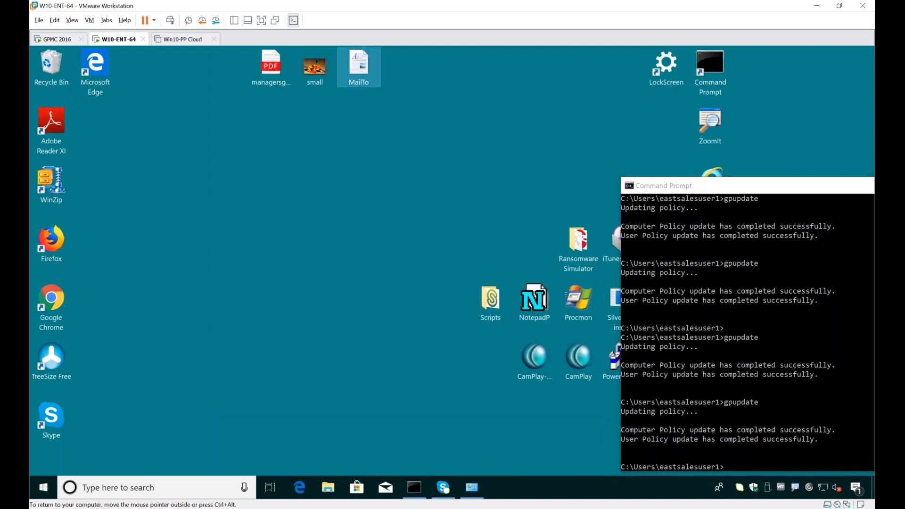
Step: Open the MailTo document, follow its mailto link to check the default mail app, and close all the windows
{"action": "double_click", "coordinate": [359, 66]}
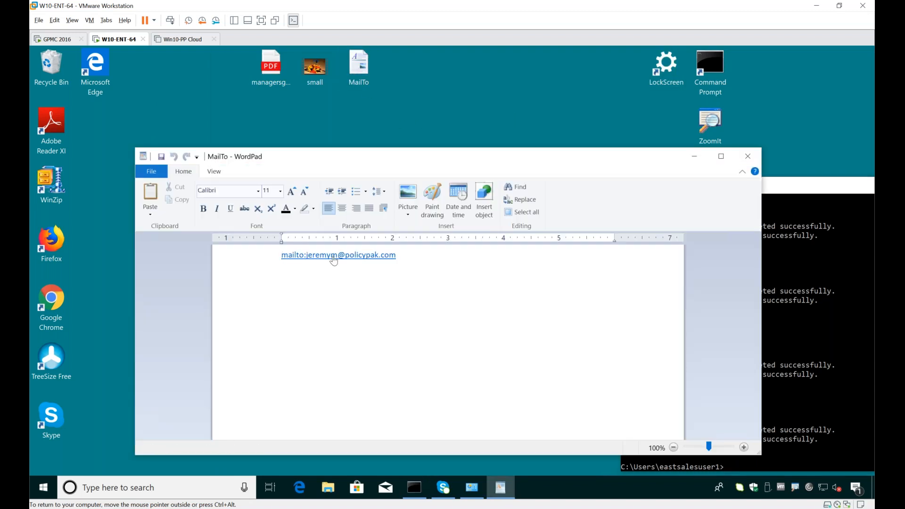
{"action": "left_click", "coordinate": [333, 259]}
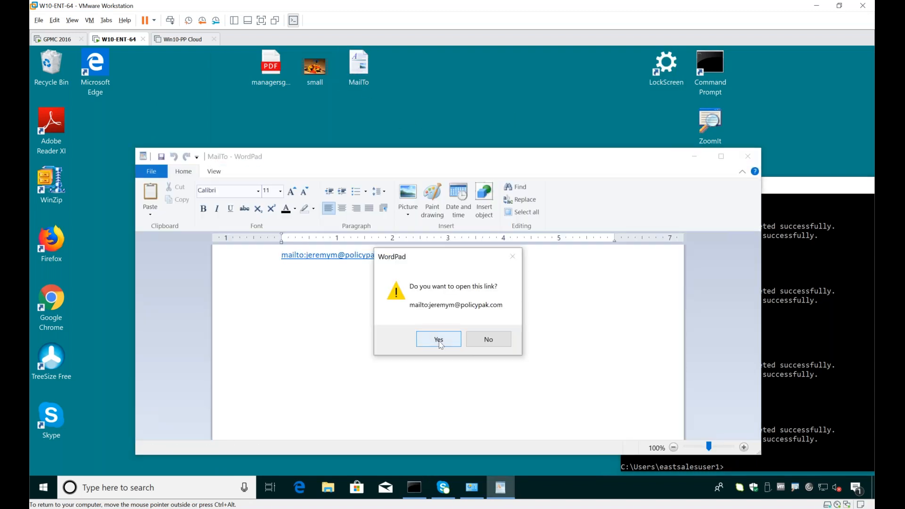
{"action": "left_click", "coordinate": [439, 342]}
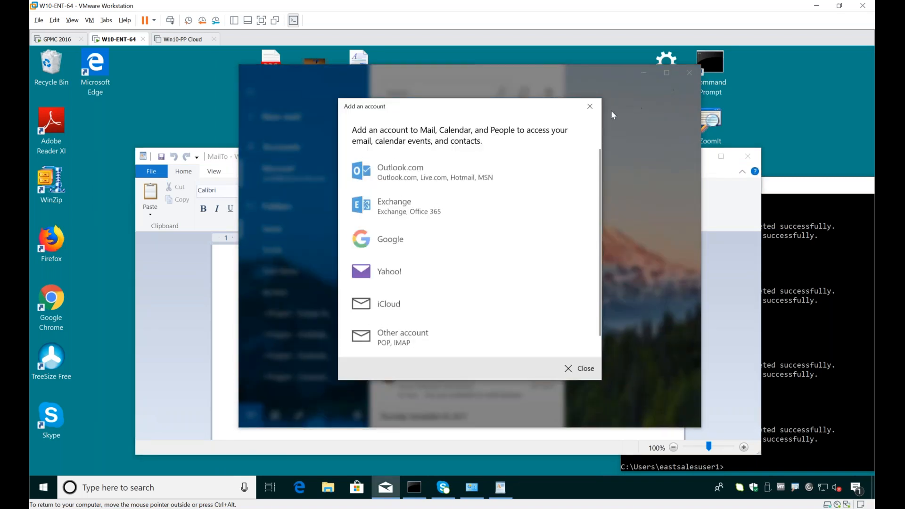
{"action": "left_click", "coordinate": [589, 106]}
{"action": "left_click", "coordinate": [688, 72]}
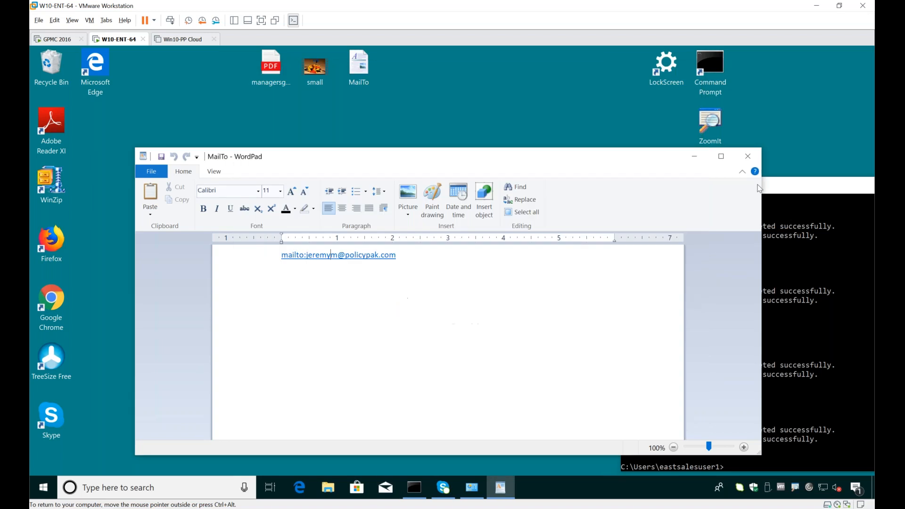
{"action": "left_click", "coordinate": [755, 159]}
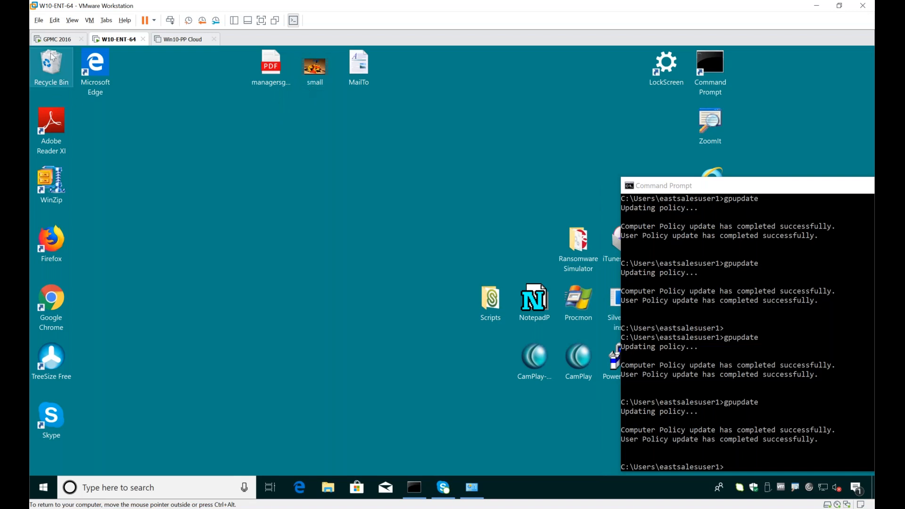
Step: On the GPMC 2016 machine, close the policy editor and create a GPO named PPFAM Demo 12 linked to the Sales OU
{"action": "left_click", "coordinate": [55, 39]}
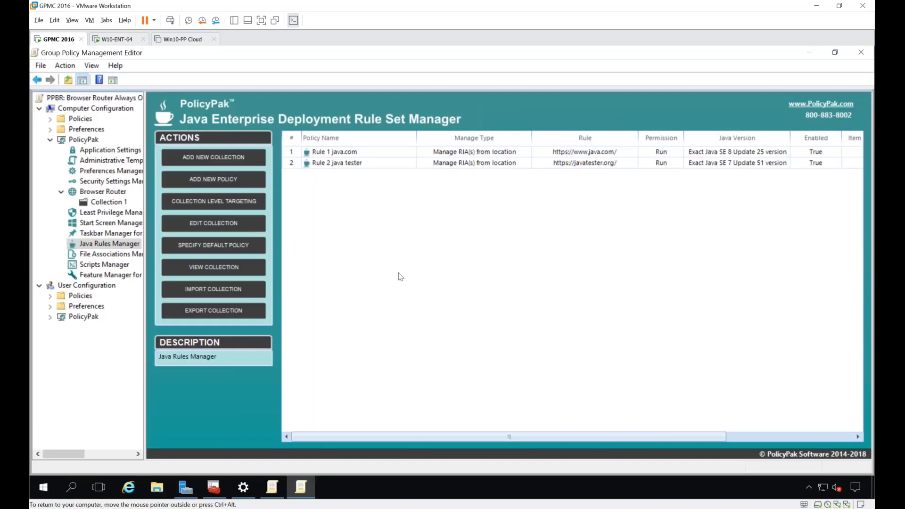
{"action": "key", "text": "alt+F4"}
{"action": "right_click", "coordinate": [99, 235]}
{"action": "left_click", "coordinate": [141, 241]}
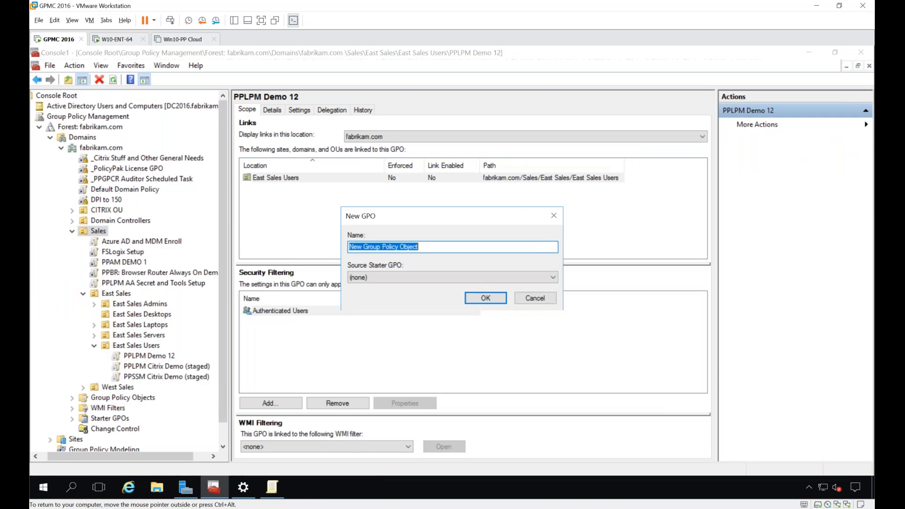
{"action": "type", "text": "PP"}
{"action": "type", "text": "LPM Demo 12"}
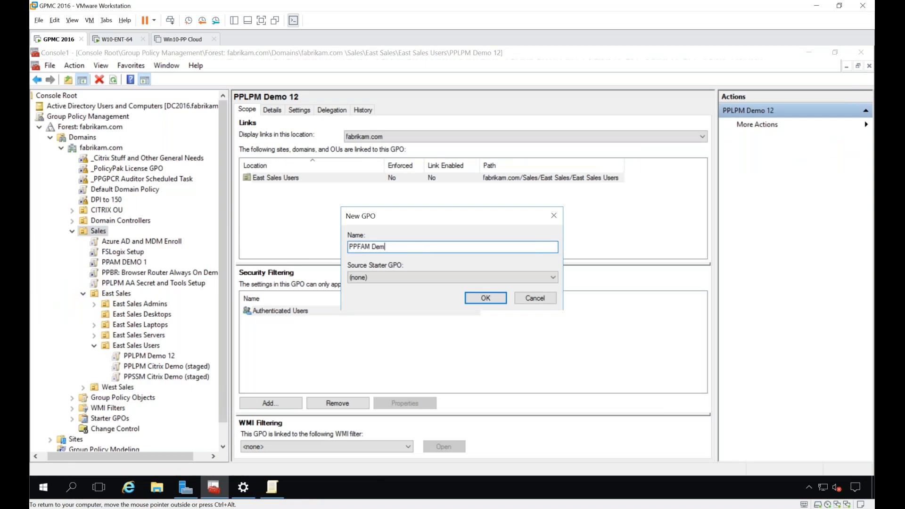
{"action": "key", "text": "Return"}
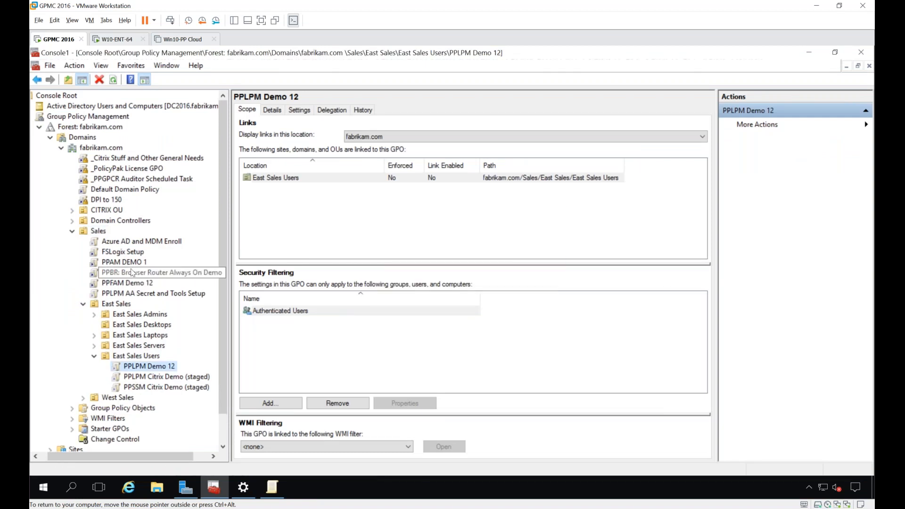
Step: Edit the PPFAM Demo 12 GPO in a maximized editor and open PolicyPak's File Associations Manager under Computer Configuration
{"action": "right_click", "coordinate": [131, 285]}
{"action": "left_click", "coordinate": [150, 289]}
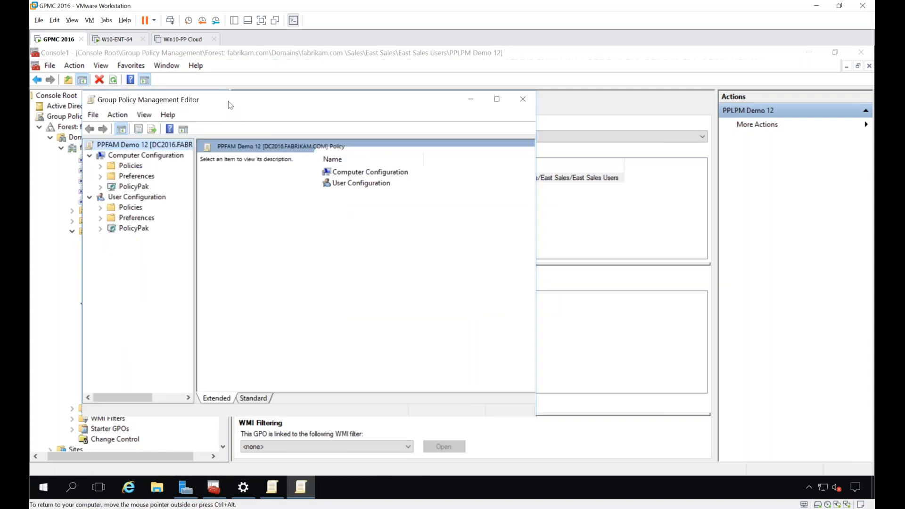
{"action": "double_click", "coordinate": [230, 102]}
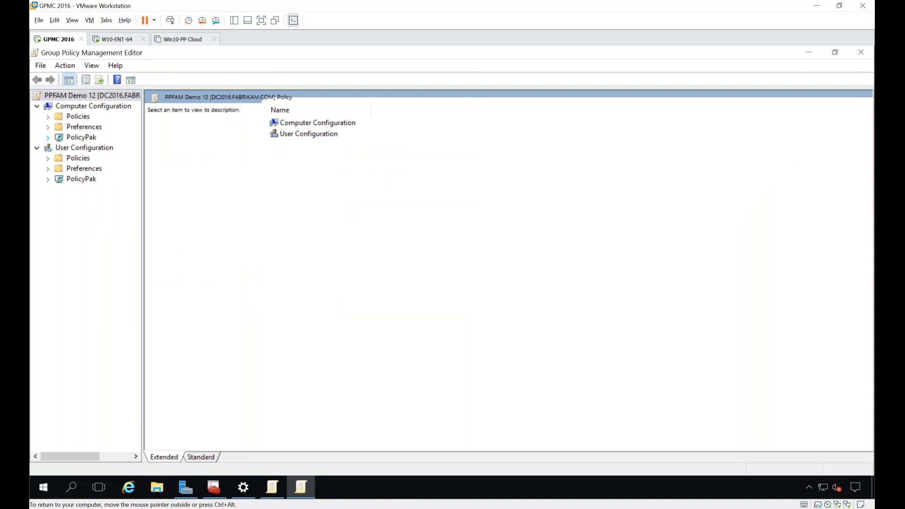
{"action": "left_click", "coordinate": [47, 137]}
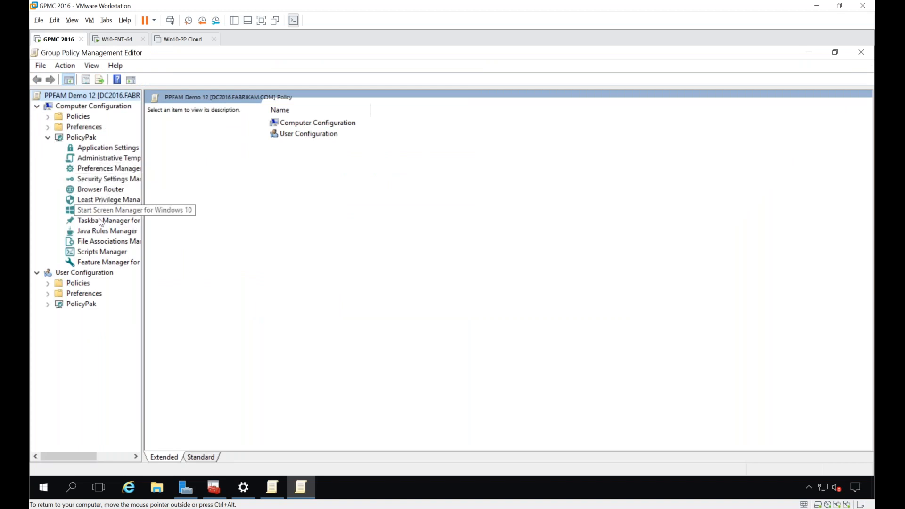
{"action": "left_click", "coordinate": [118, 242]}
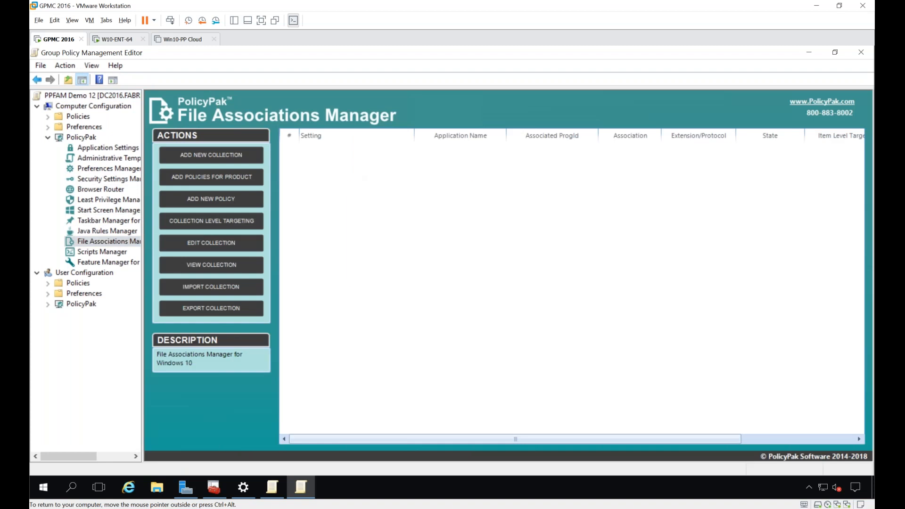
Step: Draft a File Associations policy named PDF RULE that maps the PDF extension to Adobe Reader, and cancel it without saving
{"action": "right_click", "coordinate": [350, 182]}
{"action": "mouse_move", "coordinate": [367, 194]}
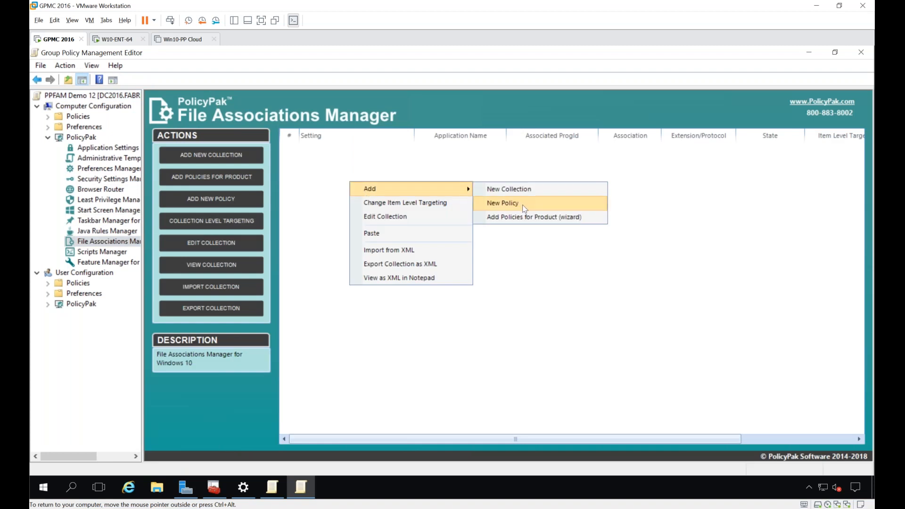
{"action": "left_click", "coordinate": [523, 207]}
{"action": "type", "text": "PDF RULE"}
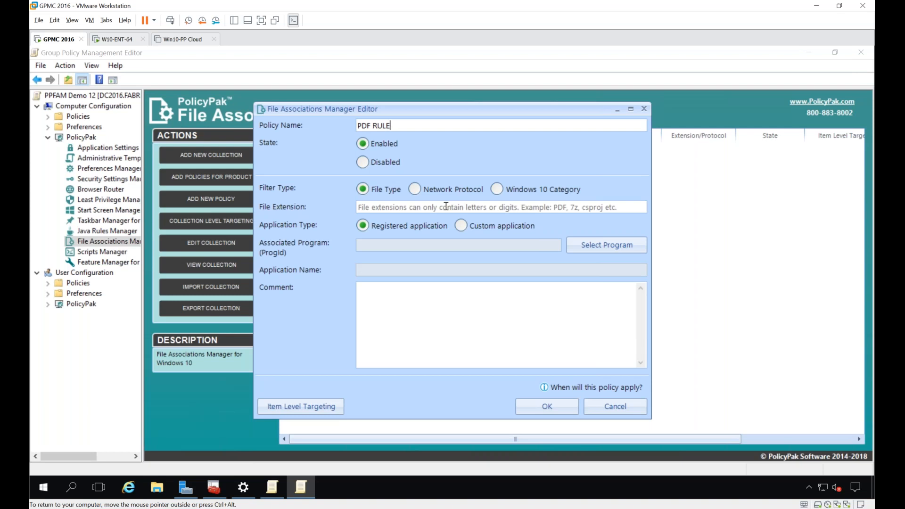
{"action": "left_click", "coordinate": [446, 206]}
{"action": "type", "text": "PDF"}
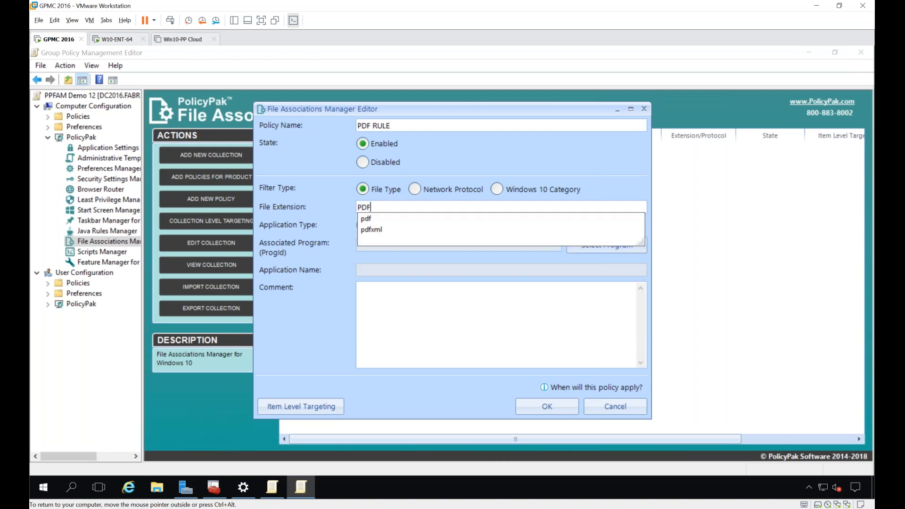
{"action": "key", "text": "Tab"}
{"action": "left_click", "coordinate": [584, 245]}
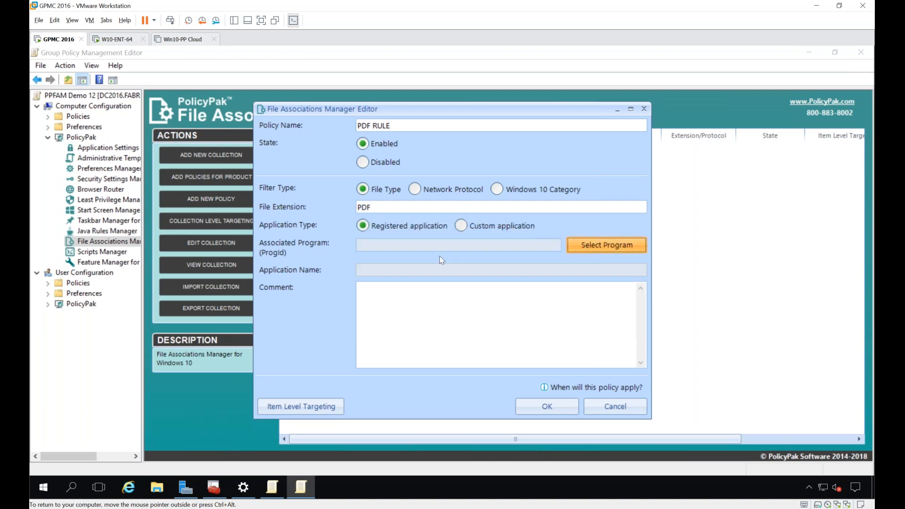
{"action": "left_click", "coordinate": [438, 283]}
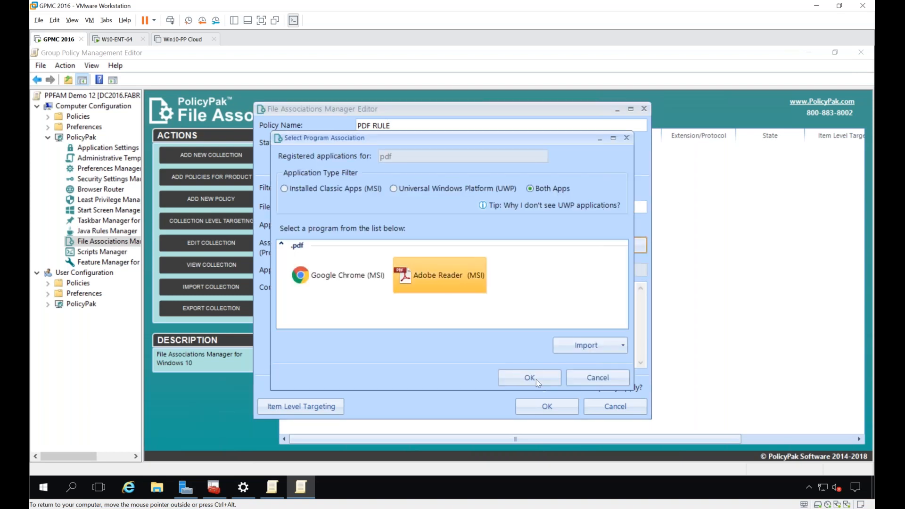
{"action": "left_click", "coordinate": [529, 377]}
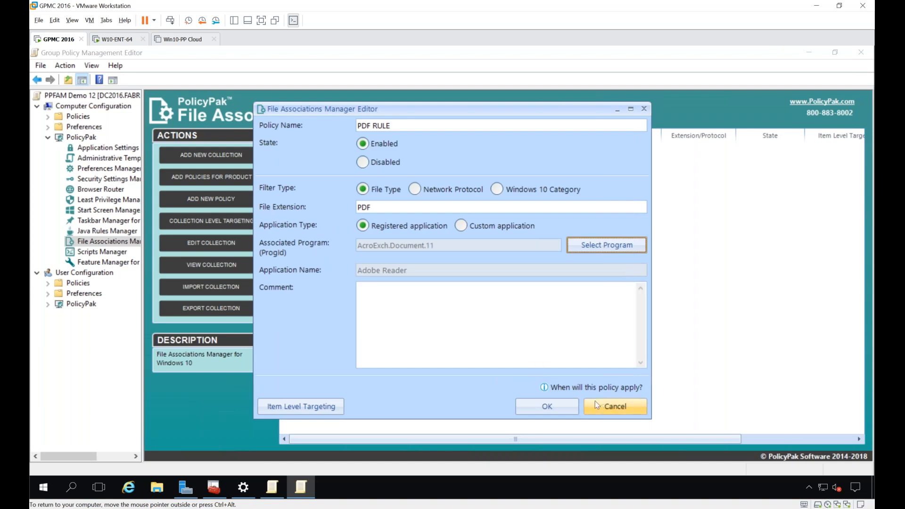
{"action": "left_click", "coordinate": [603, 405]}
Step: Use the Add Policies for Product wizard to add policies for every Adobe Reader (MSI) file type and protocol
{"action": "right_click", "coordinate": [334, 173]}
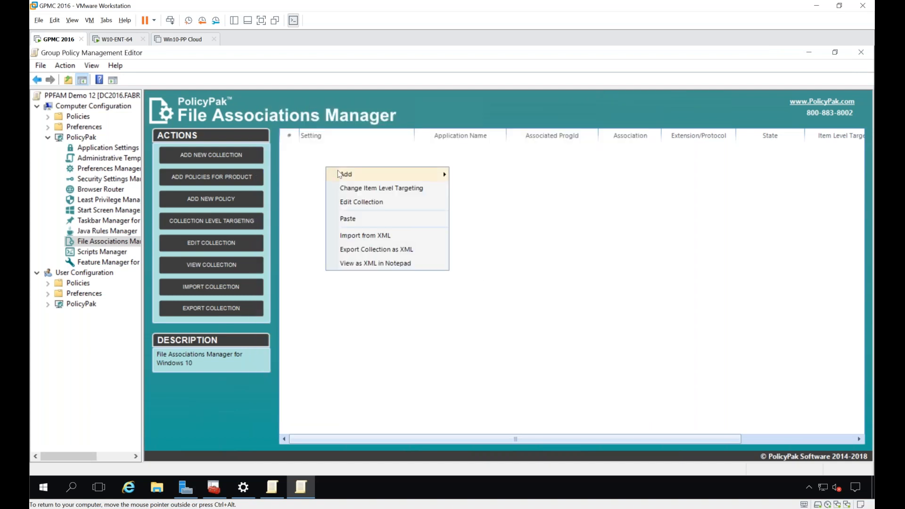
{"action": "mouse_move", "coordinate": [334, 174]}
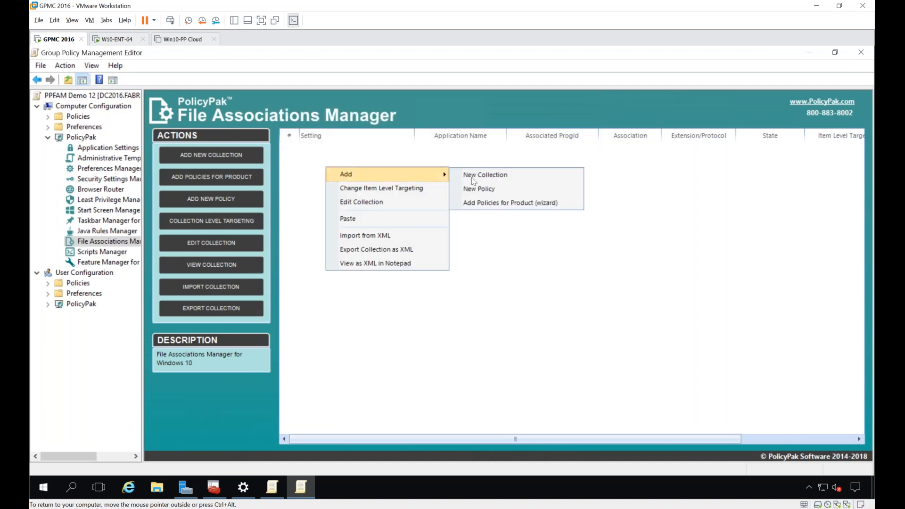
{"action": "left_click", "coordinate": [518, 203]}
{"action": "key", "text": "Return"}
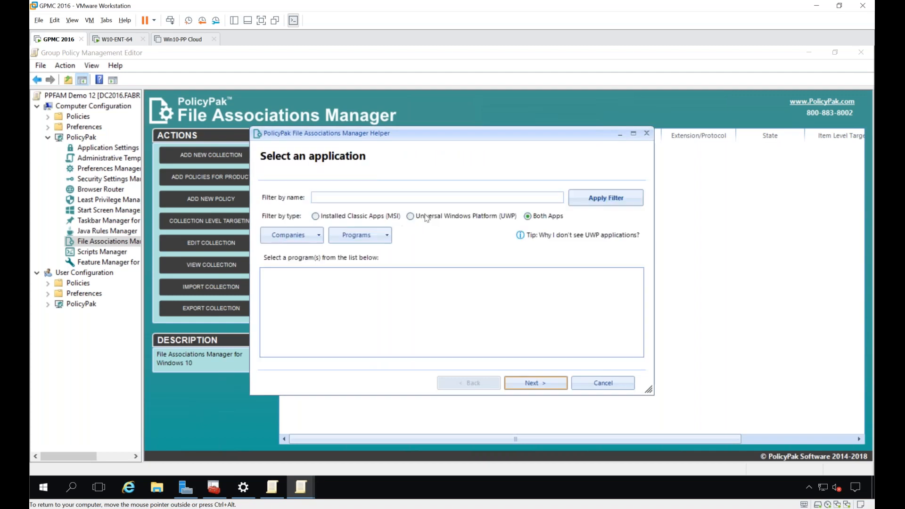
{"action": "left_click", "coordinate": [332, 303]}
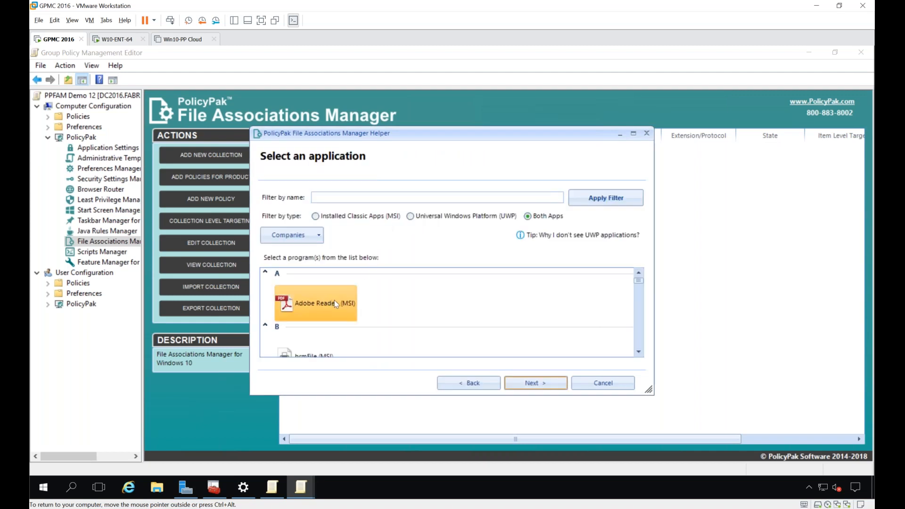
{"action": "key", "text": "Return"}
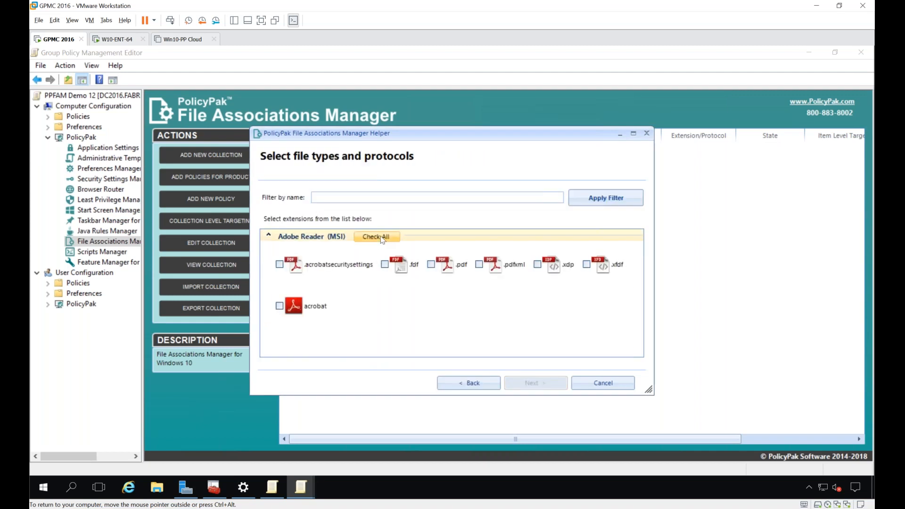
{"action": "left_click", "coordinate": [382, 240]}
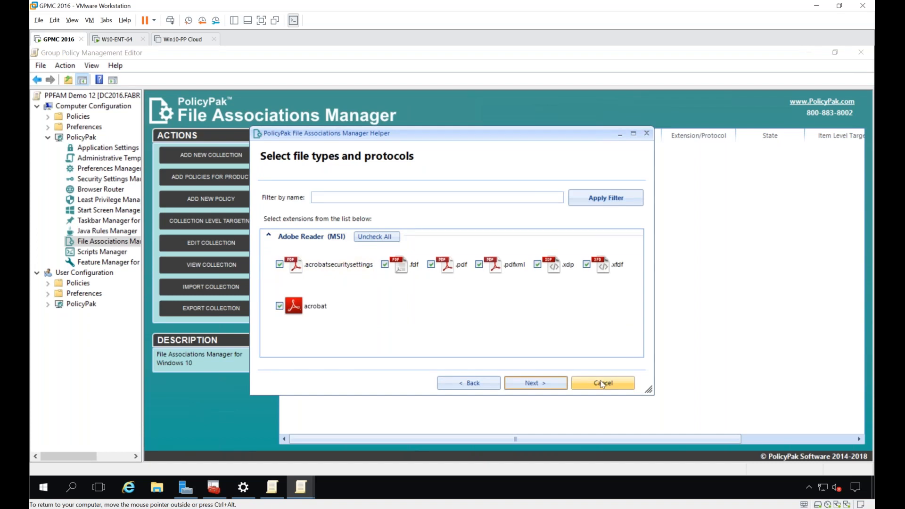
{"action": "left_click", "coordinate": [546, 388]}
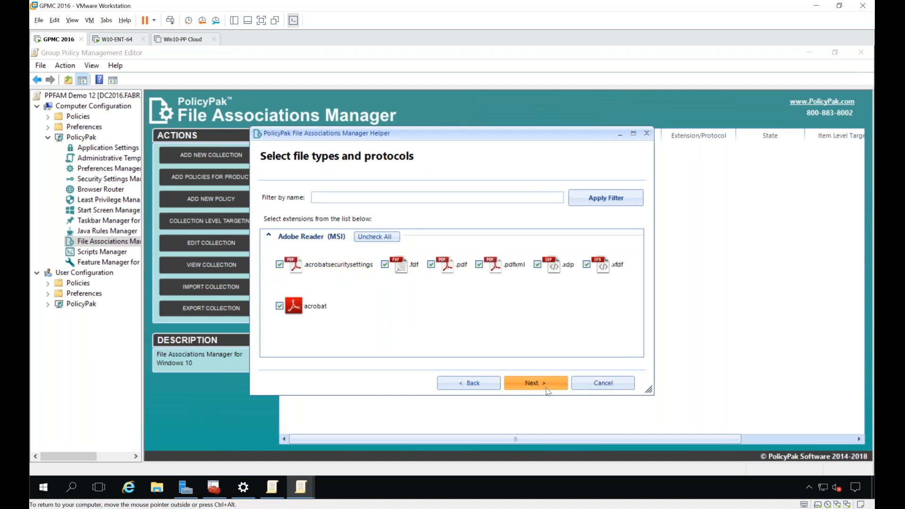
{"action": "left_click", "coordinate": [546, 388]}
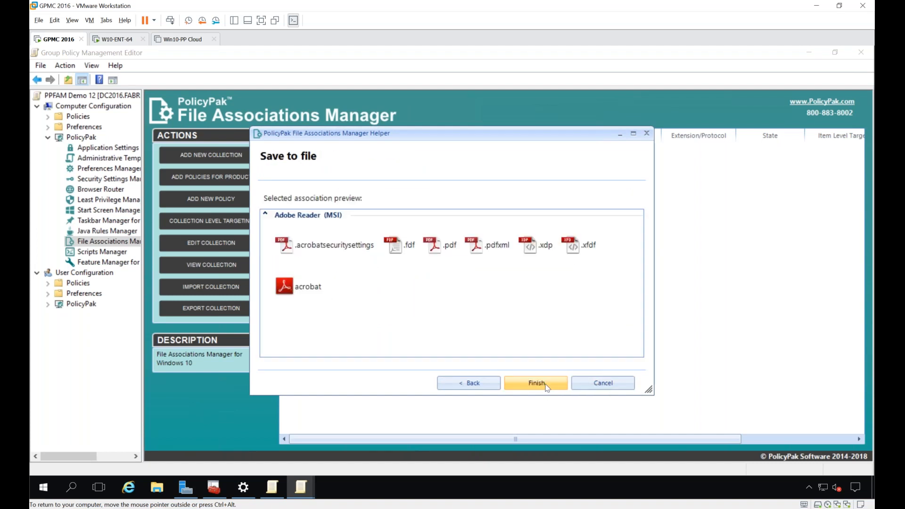
{"action": "left_click", "coordinate": [545, 387]}
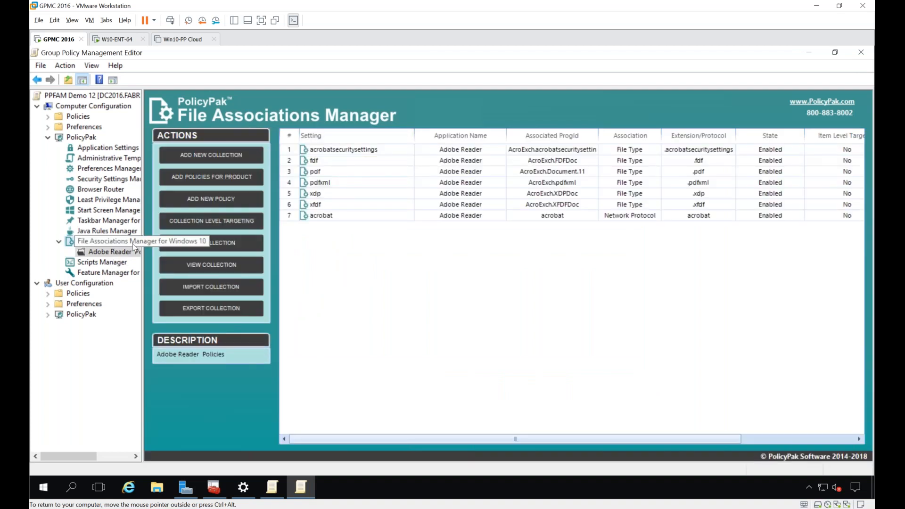
Step: Draft a File Associations collection named Adober WRiter policies with a File Match targeting item, and cancel it without saving
{"action": "left_click", "coordinate": [70, 241]}
{"action": "right_click", "coordinate": [304, 175]}
{"action": "mouse_move", "coordinate": [343, 181]}
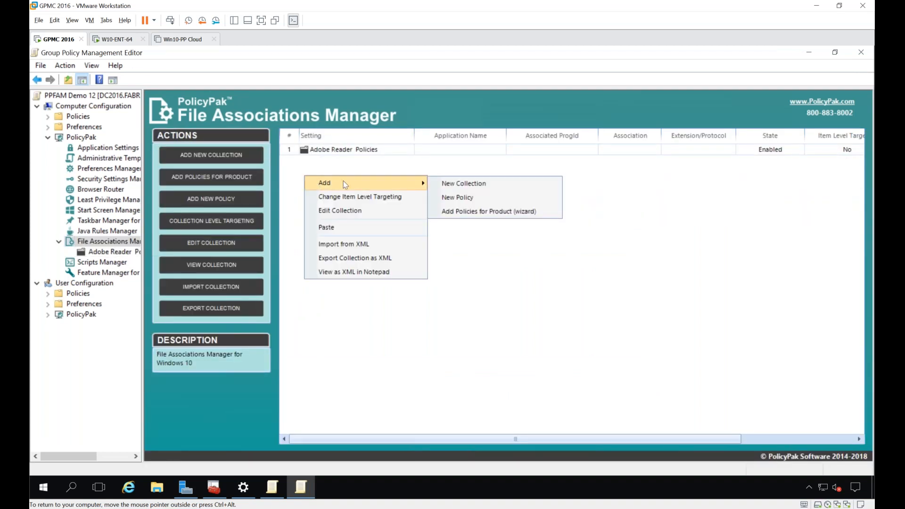
{"action": "left_click", "coordinate": [487, 183]}
{"action": "type", "text": "A"}
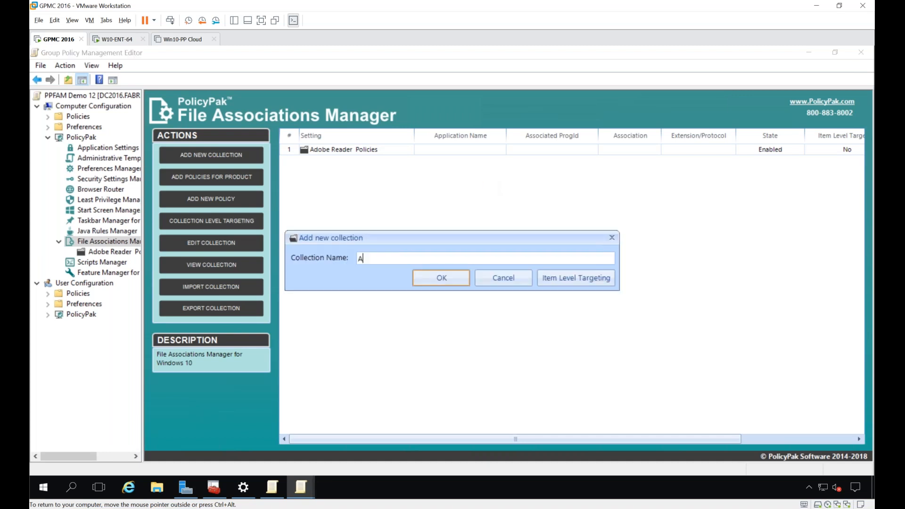
{"action": "type", "text": "dober WRiter policies"}
{"action": "left_click", "coordinate": [559, 282]}
{"action": "left_click_drag", "start_coordinate": [366, 150], "coordinate": [527, 140]}
{"action": "left_click", "coordinate": [464, 157]}
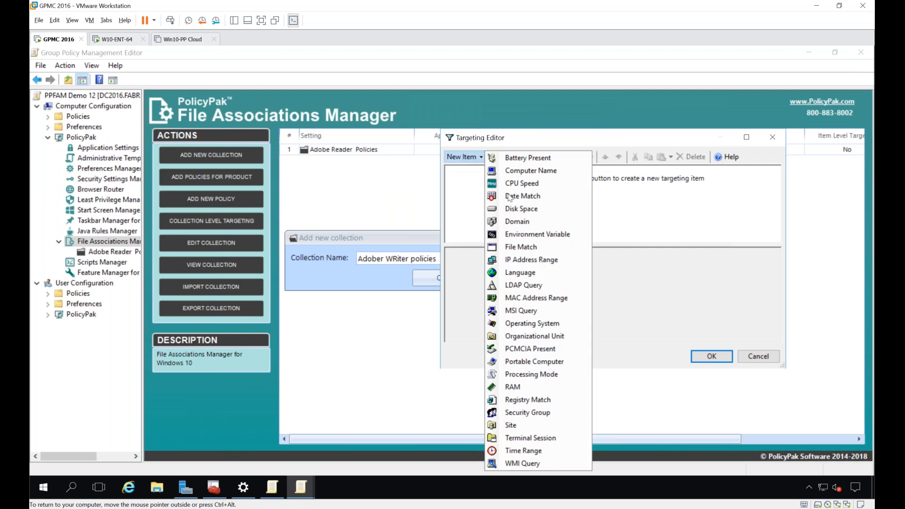
{"action": "left_click", "coordinate": [529, 249]}
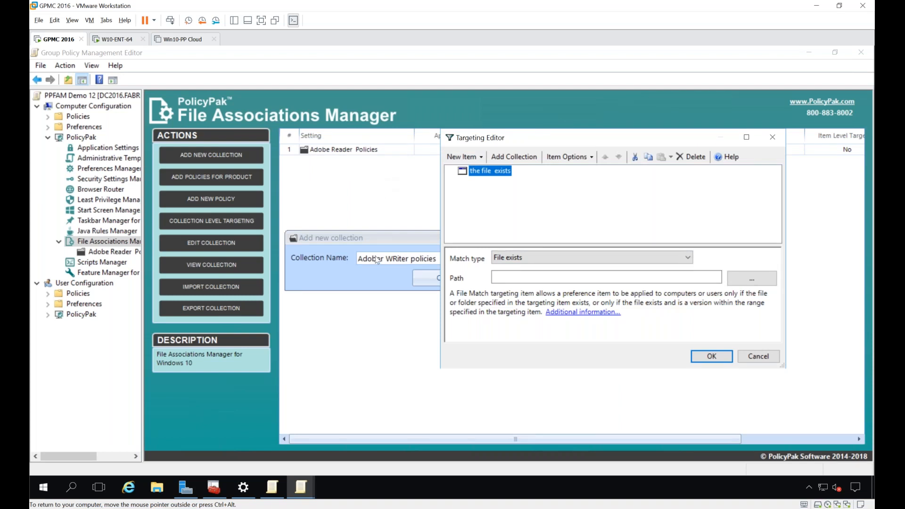
{"action": "key", "text": "Escape"}
{"action": "key", "text": "Escape"}
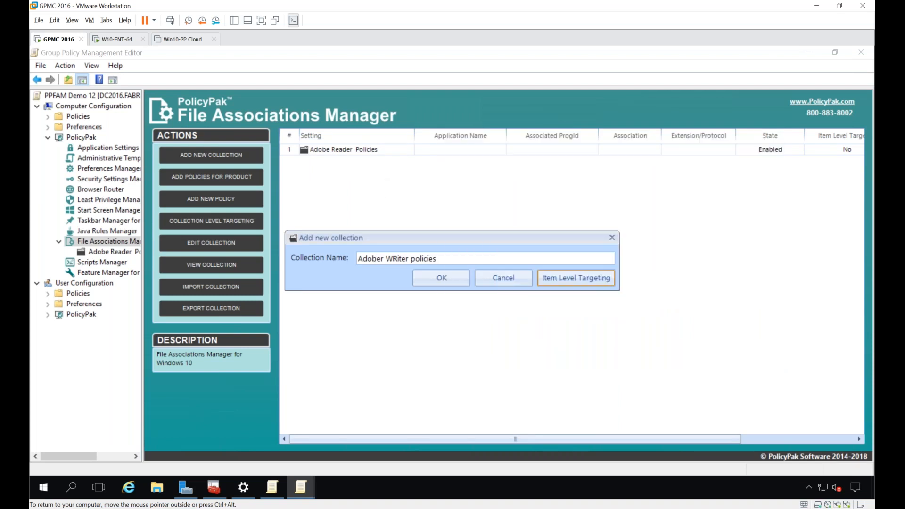
Step: At the File Associations Manager root, start the product policies wizard in Simple Mode and choose VLC media player (MSI)
{"action": "right_click", "coordinate": [320, 184]}
{"action": "mouse_move", "coordinate": [343, 193]}
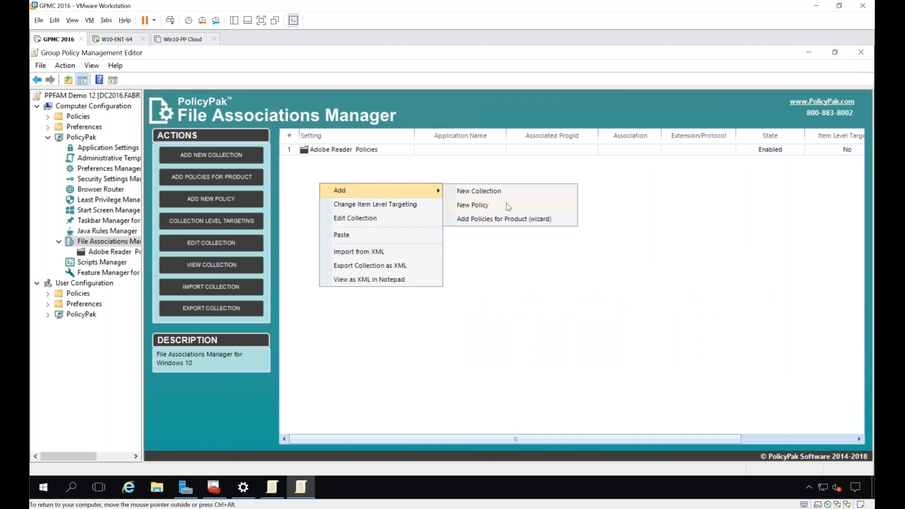
{"action": "left_click", "coordinate": [504, 221]}
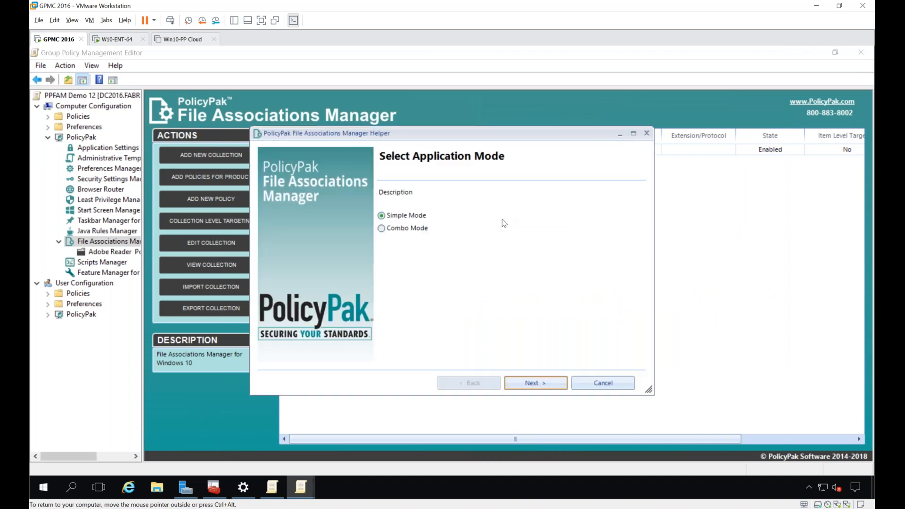
{"action": "key", "text": "Return"}
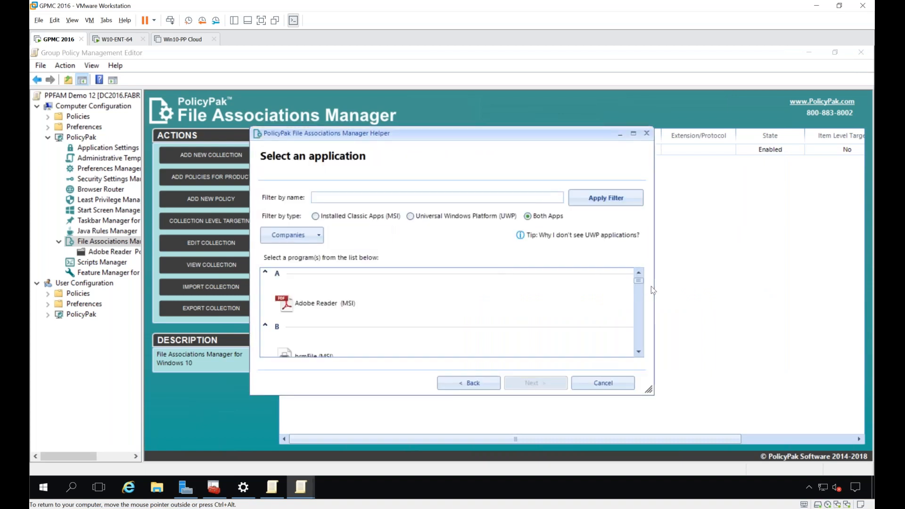
{"action": "left_click_drag", "start_coordinate": [639, 285], "coordinate": [640, 330]}
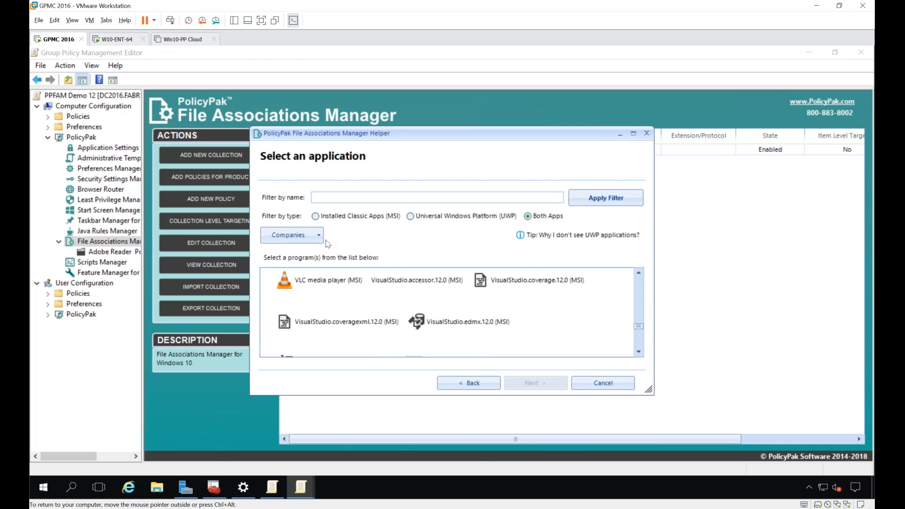
{"action": "left_click", "coordinate": [326, 282]}
{"action": "key", "text": "Return"}
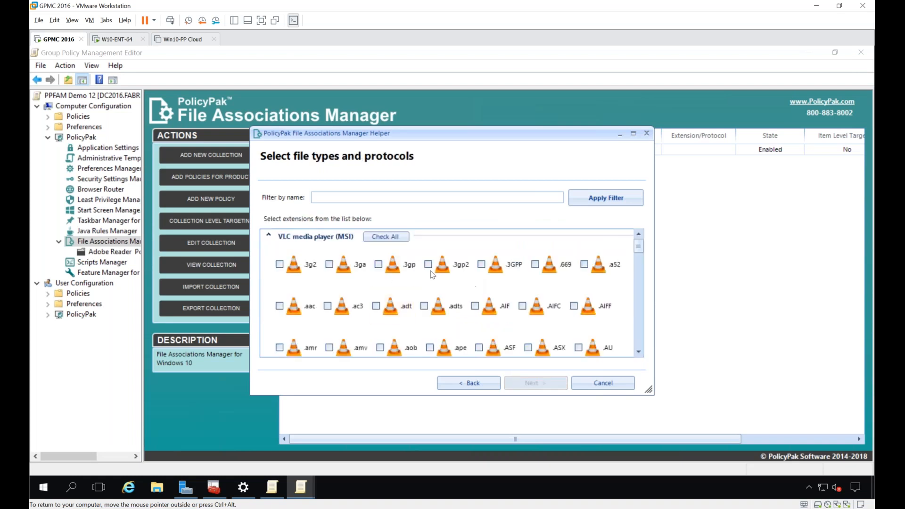
Step: Create the collection with all VLC media player file types and protocols, and review the policies inside it
{"action": "left_click", "coordinate": [392, 242]}
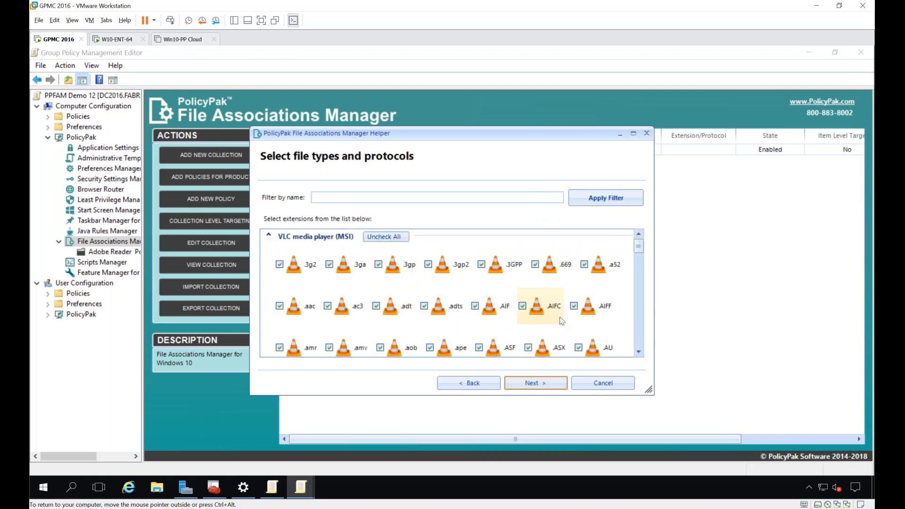
{"action": "scroll", "coordinate": [554, 317], "scroll_direction": "down", "scroll_amount": 15}
{"action": "left_click", "coordinate": [535, 383]}
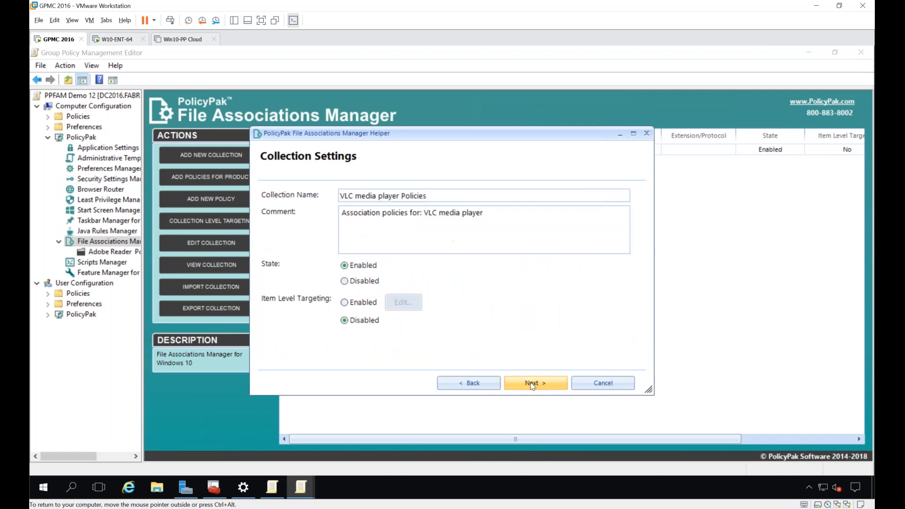
{"action": "left_click", "coordinate": [535, 383]}
{"action": "left_click", "coordinate": [536, 383]}
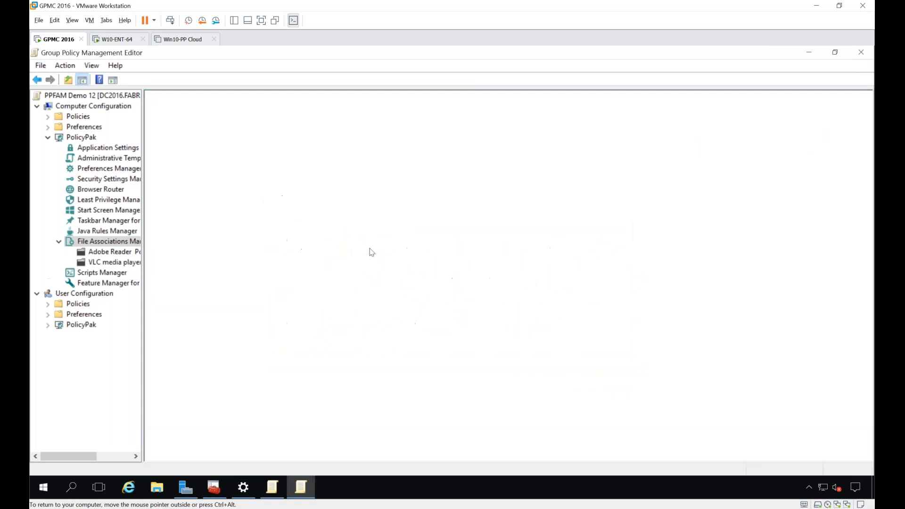
{"action": "double_click", "coordinate": [328, 165]}
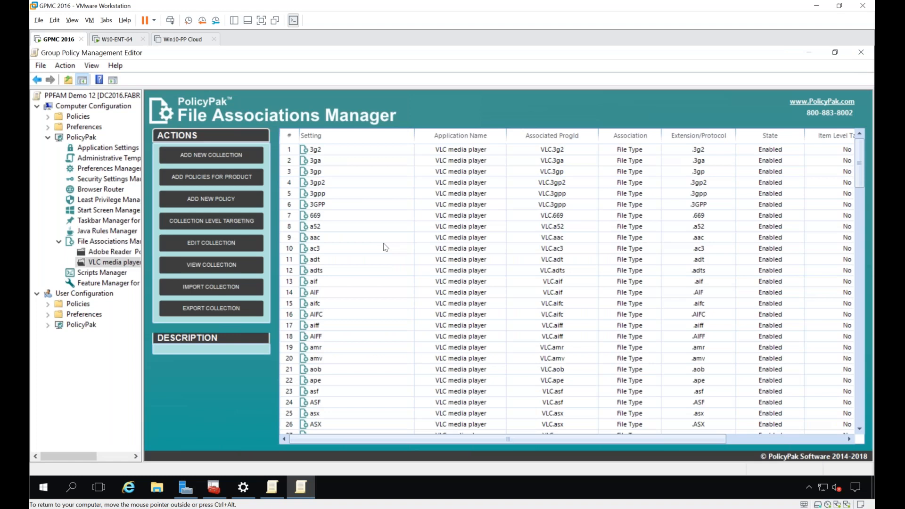
{"action": "scroll", "coordinate": [386, 247], "scroll_direction": "down", "scroll_amount": 20}
{"action": "left_click", "coordinate": [363, 242]}
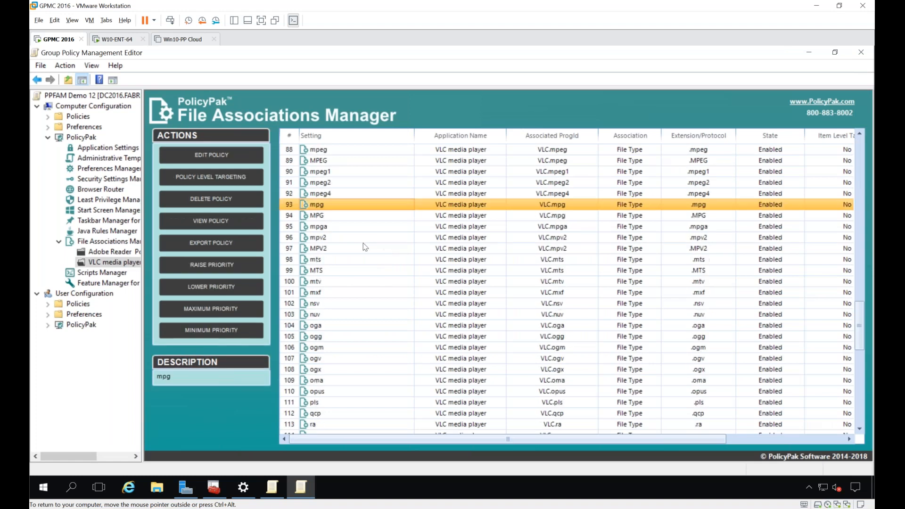
Step: Add a root-level policy named MAILTO that maps the MAILTO network protocol to the registered application Claws-Mail.URL.mailto (MSI)
{"action": "left_click", "coordinate": [105, 242]}
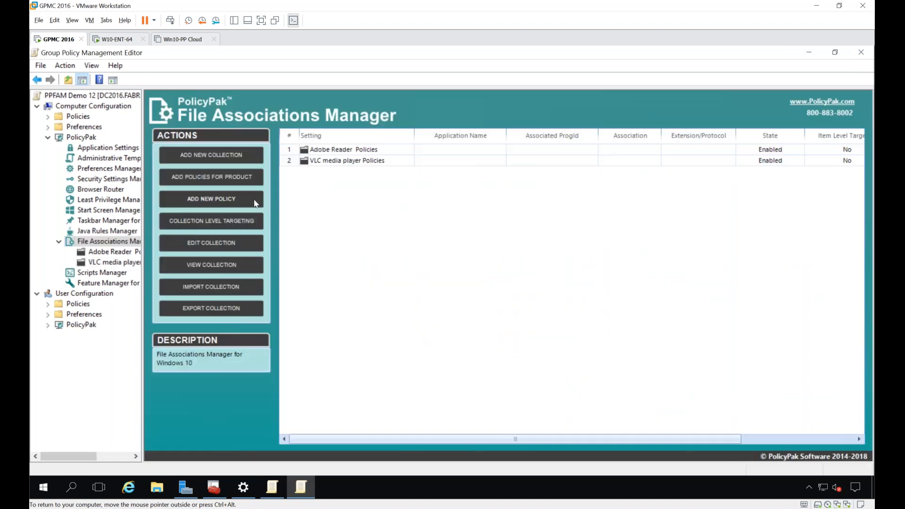
{"action": "right_click", "coordinate": [317, 193]}
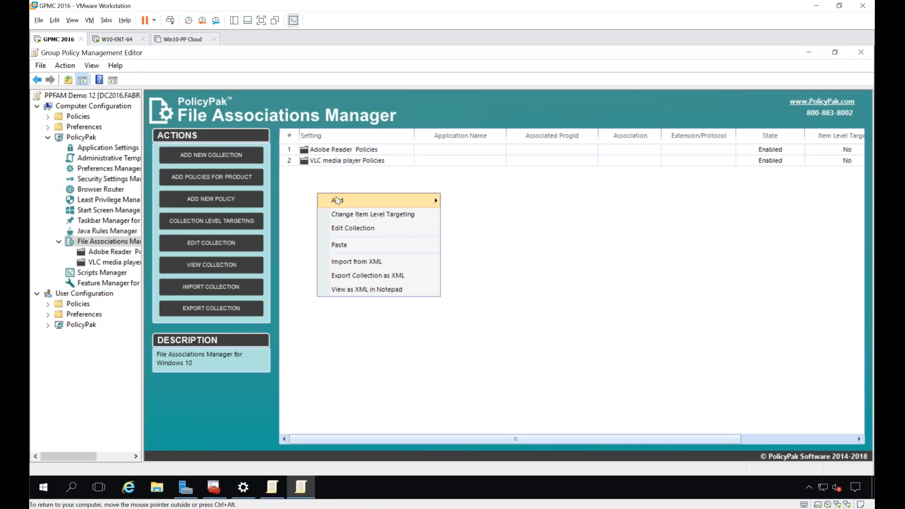
{"action": "mouse_move", "coordinate": [338, 197]}
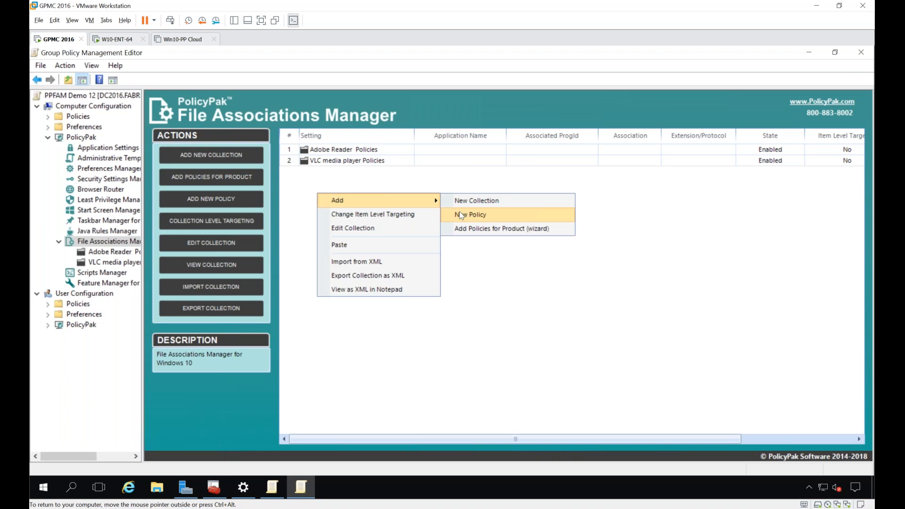
{"action": "left_click", "coordinate": [469, 220]}
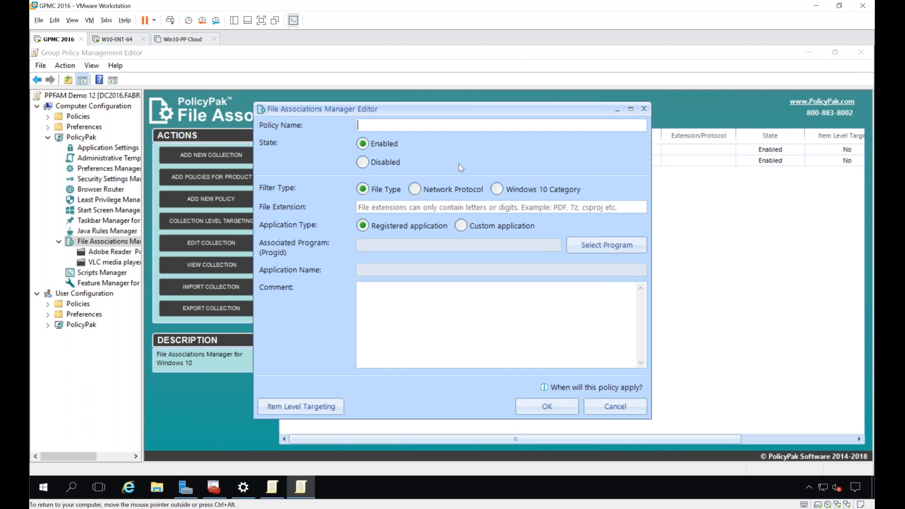
{"action": "type", "text": "MAILTO"}
{"action": "left_click", "coordinate": [415, 189]}
{"action": "type", "text": "MAILTO"}
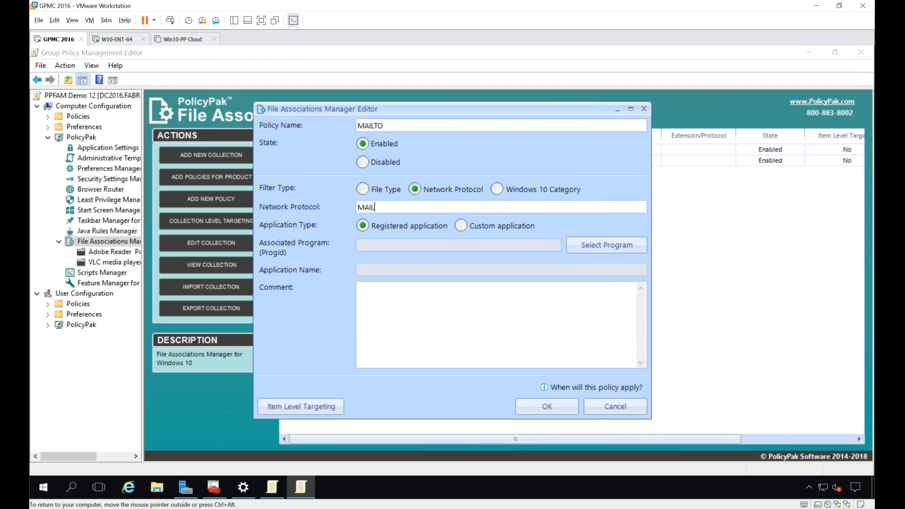
{"action": "left_click", "coordinate": [606, 248]}
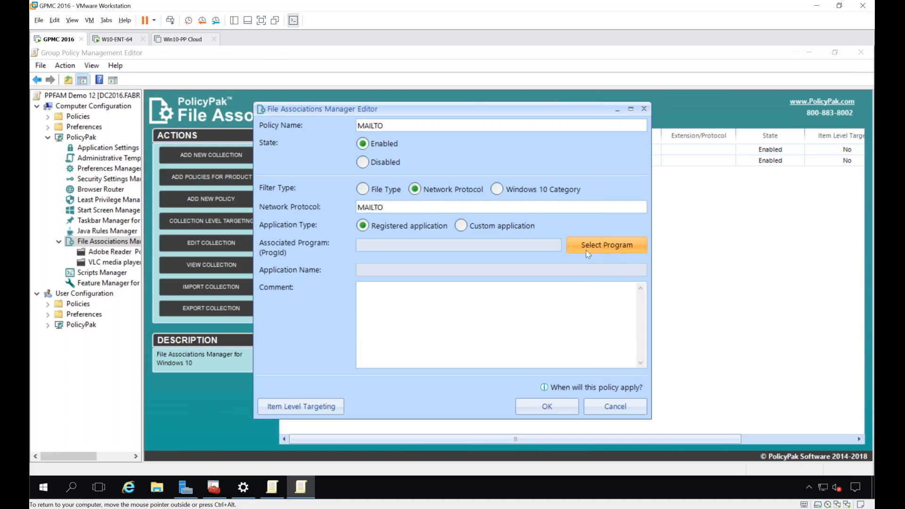
{"action": "left_click", "coordinate": [513, 279]}
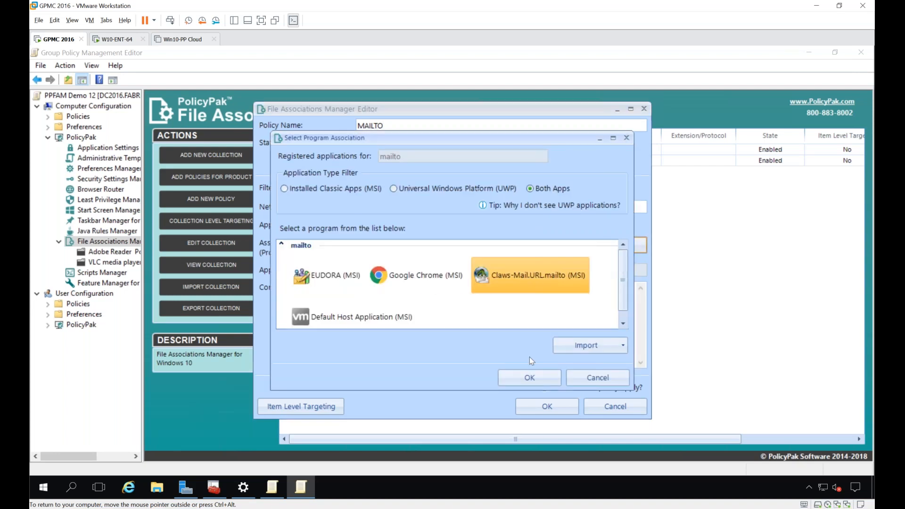
{"action": "left_click", "coordinate": [529, 379]}
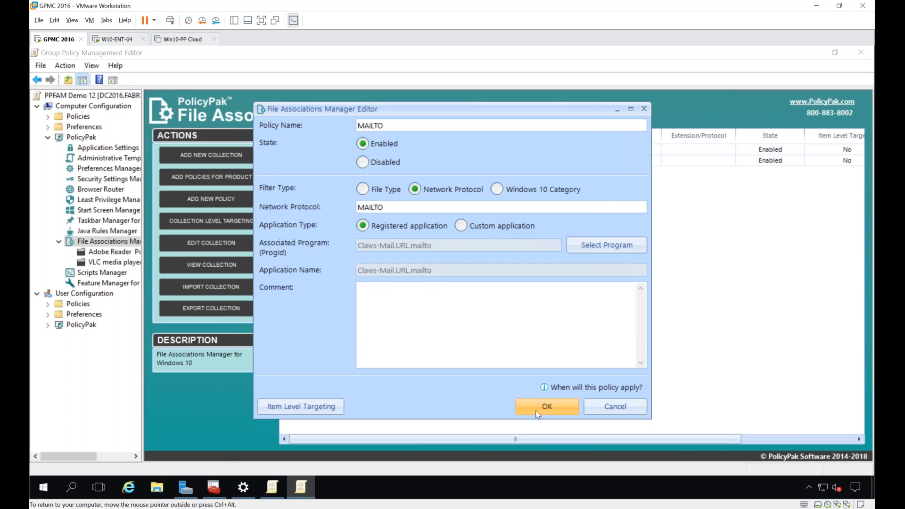
{"action": "left_click", "coordinate": [535, 408]}
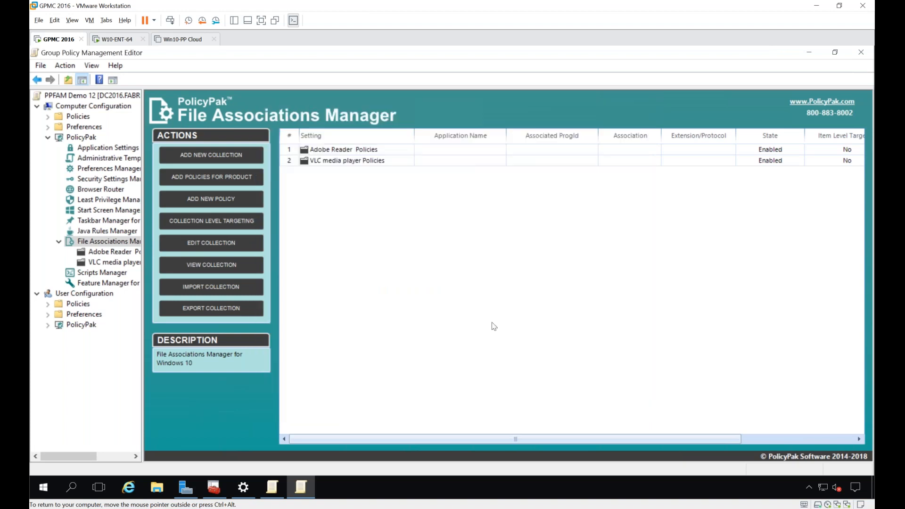
Step: Switch to the W10-ENT-64 machine and run gpupdate in its Command Prompt
{"action": "left_click", "coordinate": [115, 41]}
{"action": "left_click", "coordinate": [759, 361]}
{"action": "key", "text": "Up"}
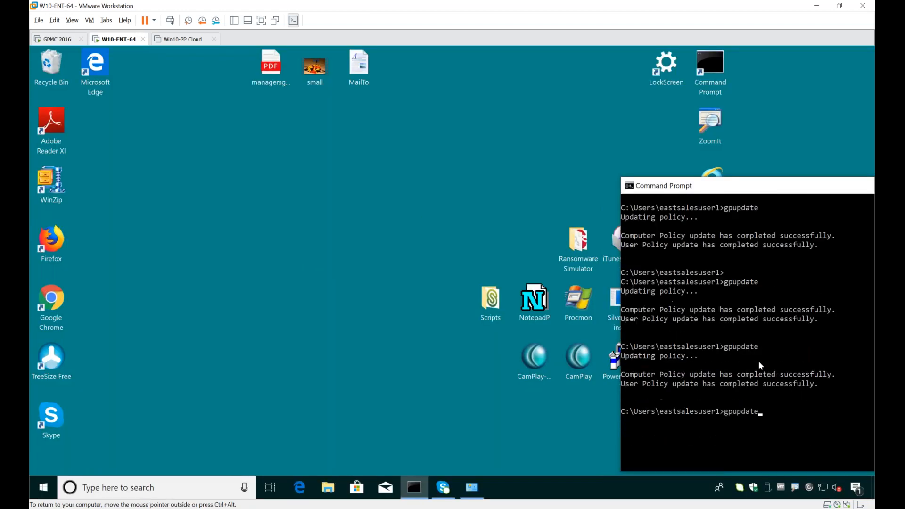
{"action": "key", "text": "Return"}
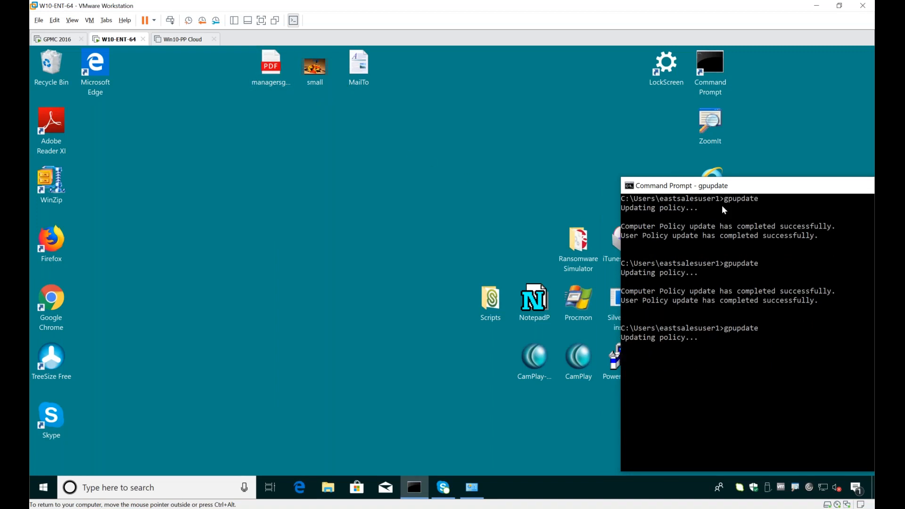
Step: Run gpresult /R | more in the Command Prompt and check that PPFAM Demo 12 is among the applied Group Policy Objects
{"action": "left_click_drag", "start_coordinate": [716, 188], "coordinate": [518, 139]}
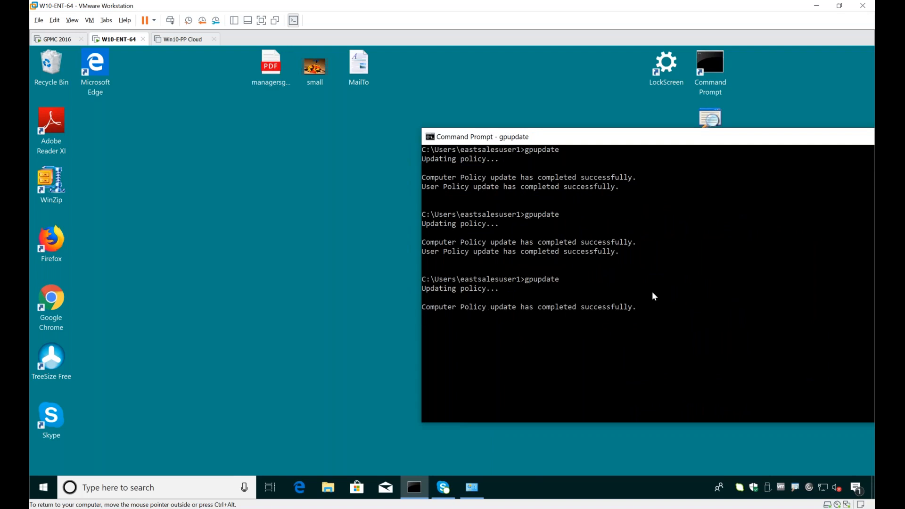
{"action": "type", "text": "gpresult /R | more"}
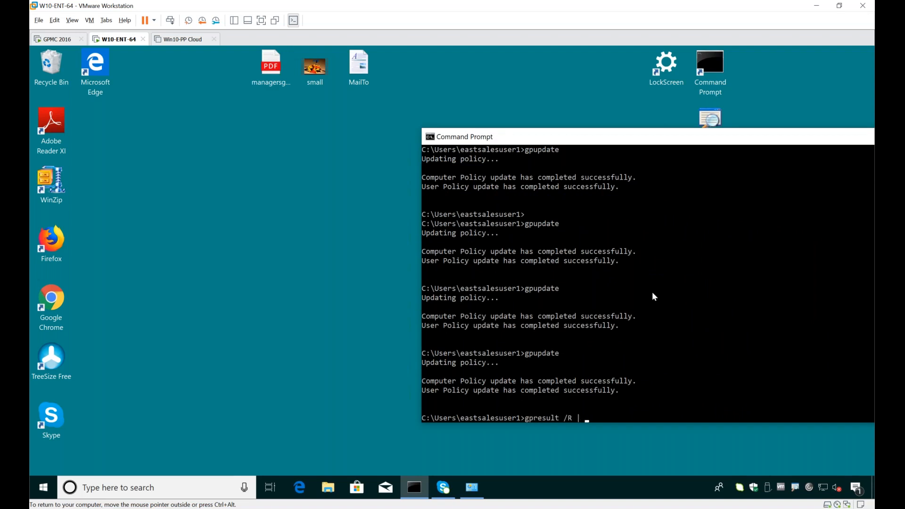
{"action": "key", "text": "Return"}
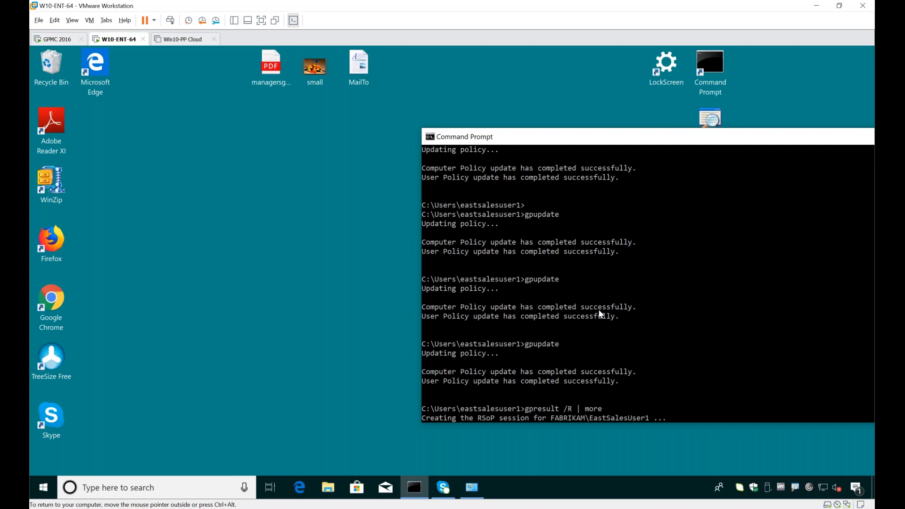
{"action": "key", "text": "space"}
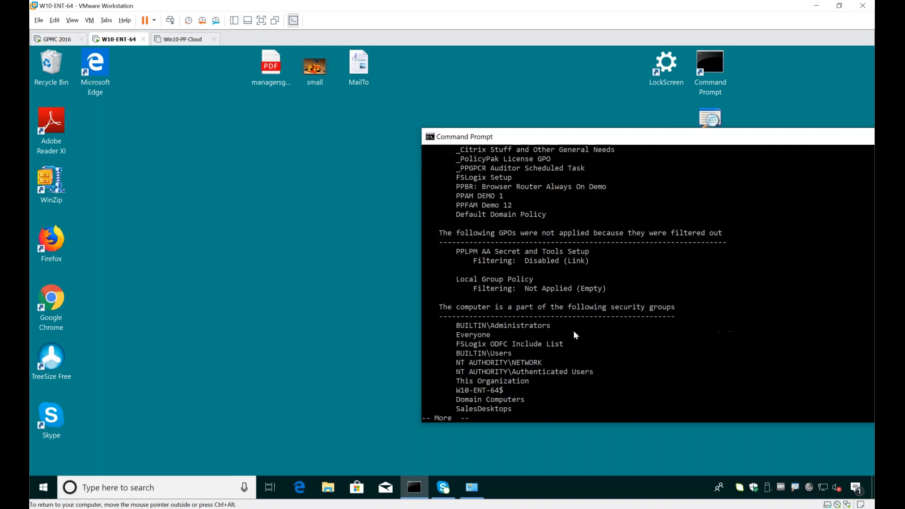
{"action": "scroll", "coordinate": [516, 276], "scroll_direction": "up", "scroll_amount": 1}
{"action": "left_click_drag", "start_coordinate": [448, 236], "coordinate": [515, 237]}
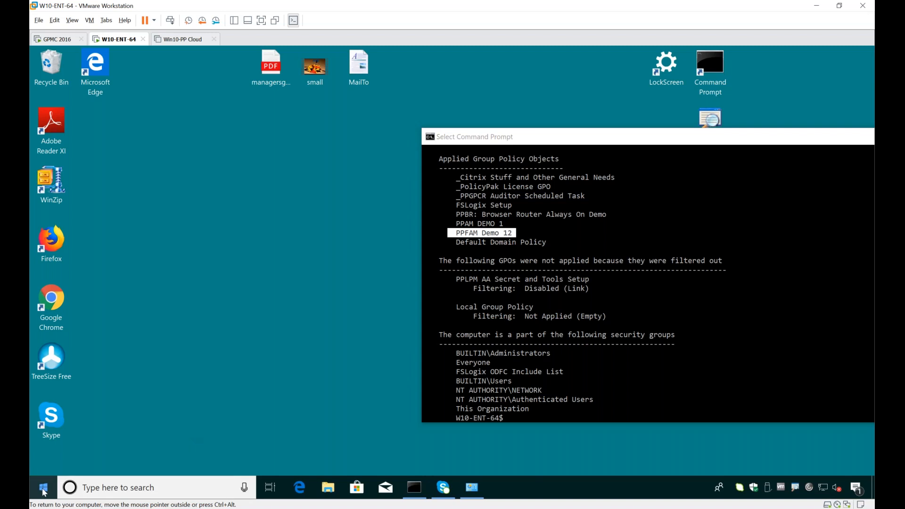
Step: Sign out of the current Windows session on the W10-ENT-64 machine
{"action": "right_click", "coordinate": [44, 489]}
{"action": "mouse_move", "coordinate": [178, 461]}
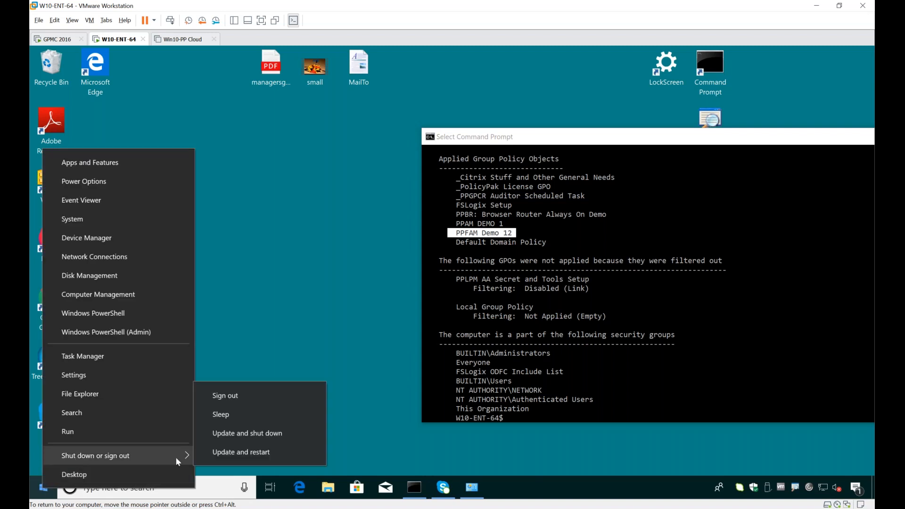
{"action": "left_click", "coordinate": [241, 397]}
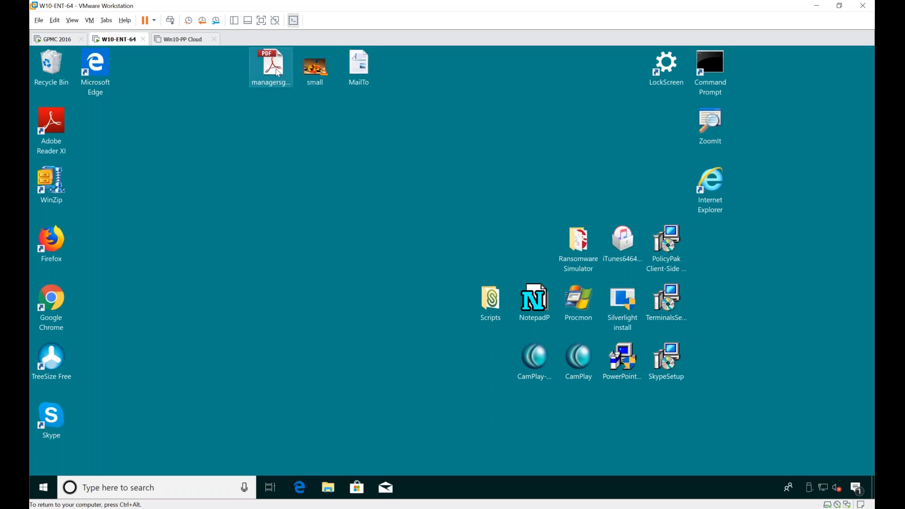
Step: Open the managersguide004 PDF on the desktop to test its file association, and decline the Adobe Reader XI licence agreement
{"action": "double_click", "coordinate": [278, 72]}
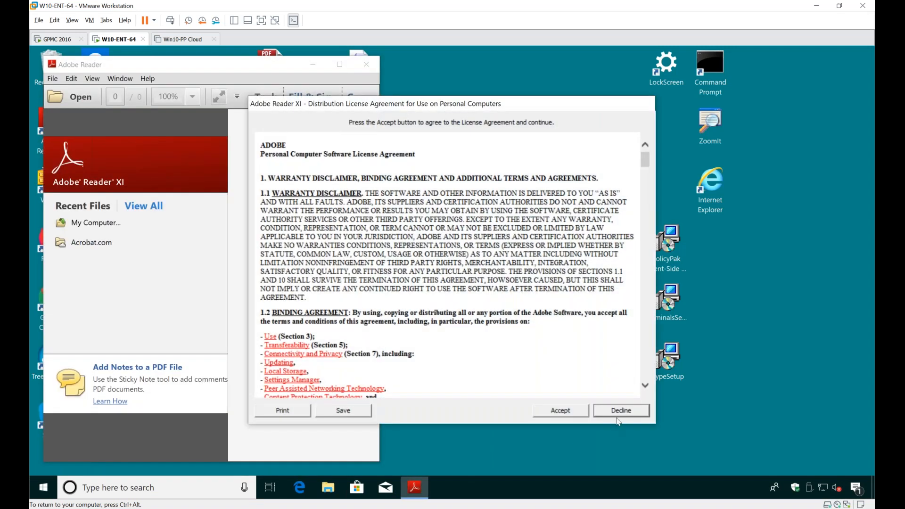
{"action": "left_click", "coordinate": [620, 410]}
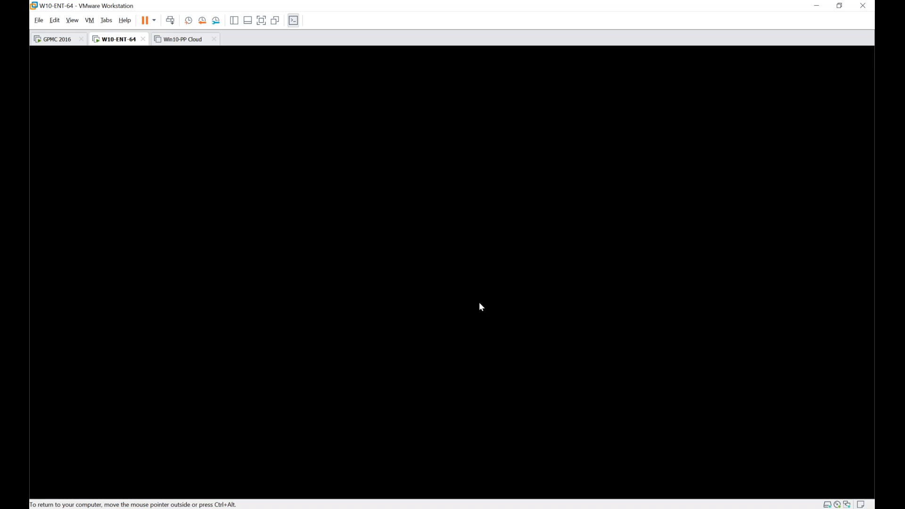
{"action": "left_click", "coordinate": [479, 303]}
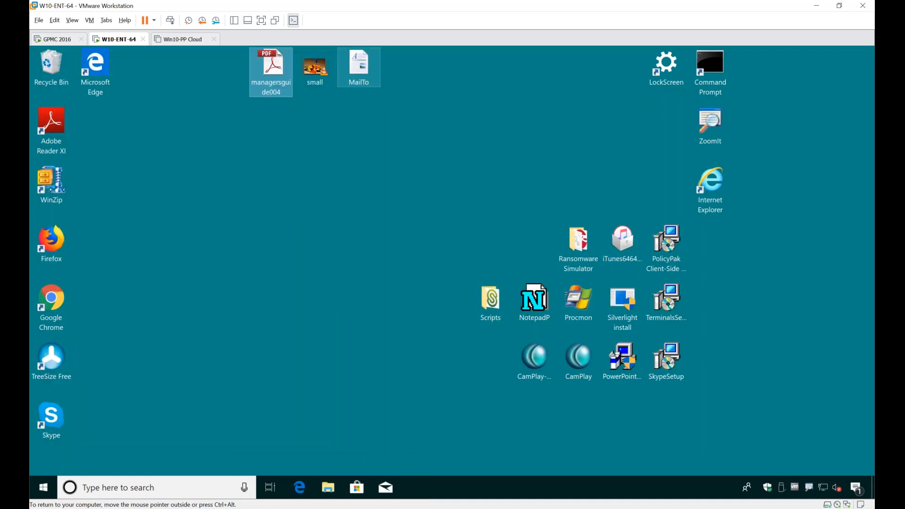
Step: Test the media association by playing the small video, dismissing the Privacy and Network Access Policy dialog and closing the player
{"action": "double_click", "coordinate": [315, 67]}
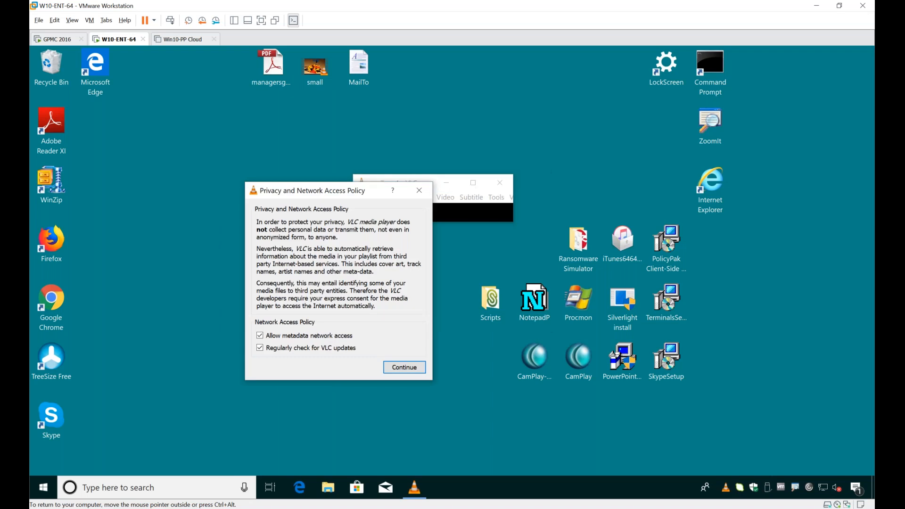
{"action": "left_click", "coordinate": [419, 191]}
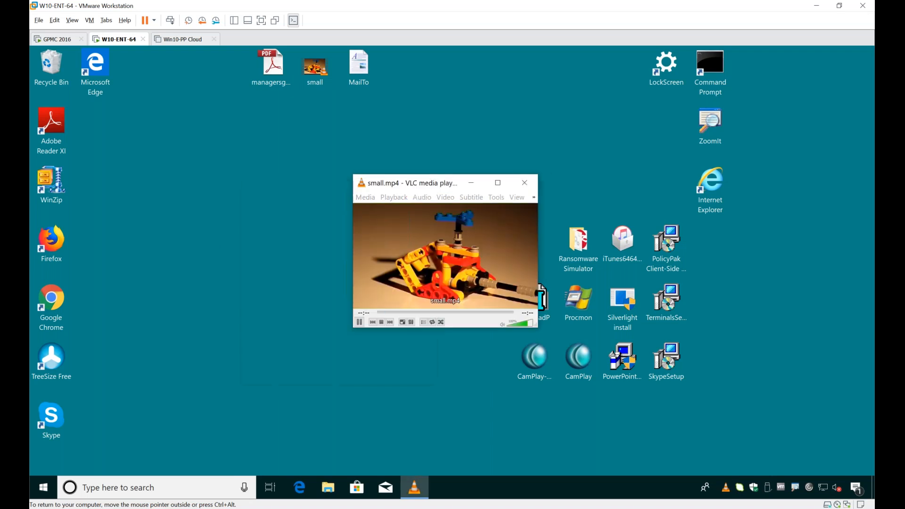
{"action": "left_click", "coordinate": [535, 185]}
Step: Open the MailTo document and follow its mailto link, agreeing to open it, to test the mail protocol association
{"action": "left_click", "coordinate": [359, 71]}
{"action": "double_click", "coordinate": [360, 72]}
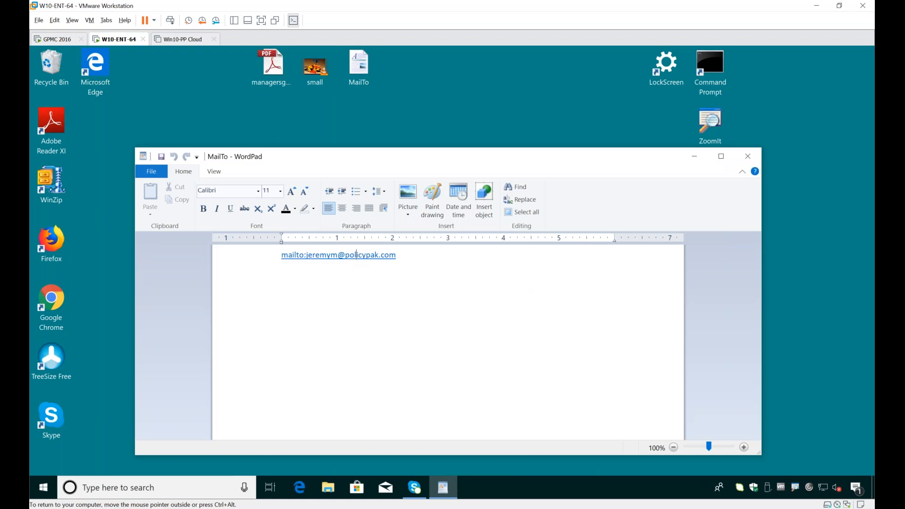
{"action": "left_click", "coordinate": [358, 257]}
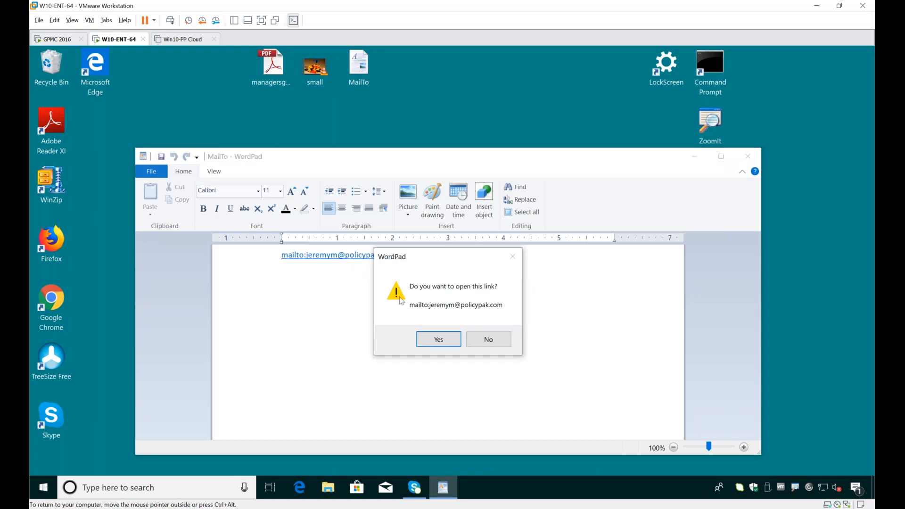
{"action": "left_click", "coordinate": [433, 342]}
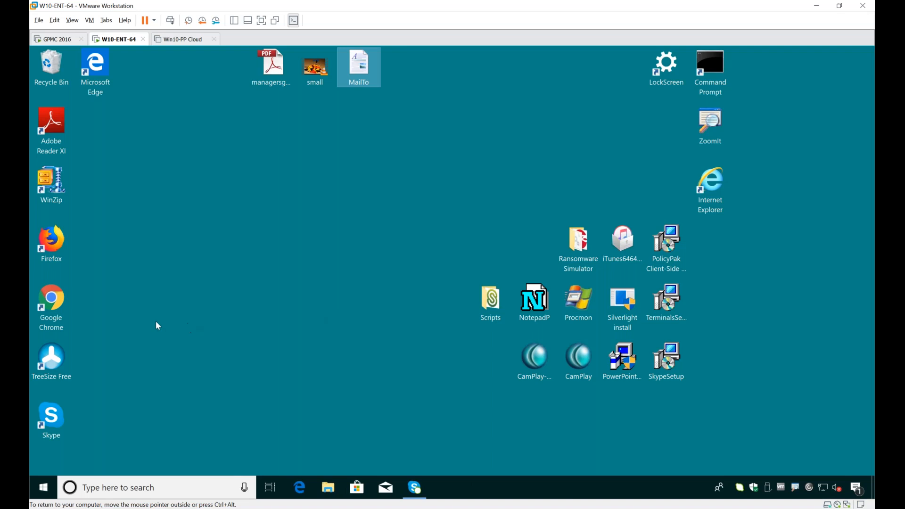
Step: Examine the Windows 10 Start menu's app list and tile groups, and close it
{"action": "left_click", "coordinate": [44, 492]}
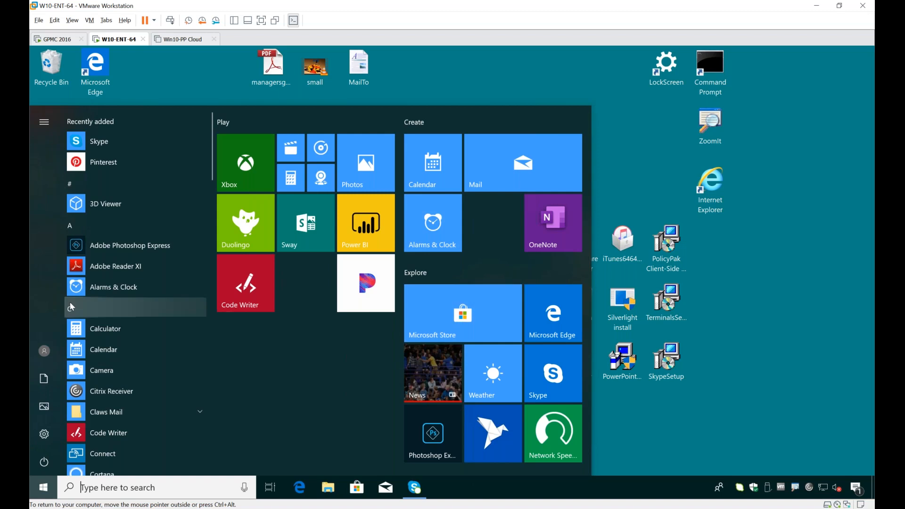
{"action": "scroll", "coordinate": [76, 306], "scroll_direction": "down", "scroll_amount": 5}
{"action": "scroll", "coordinate": [79, 311], "scroll_direction": "down", "scroll_amount": 15}
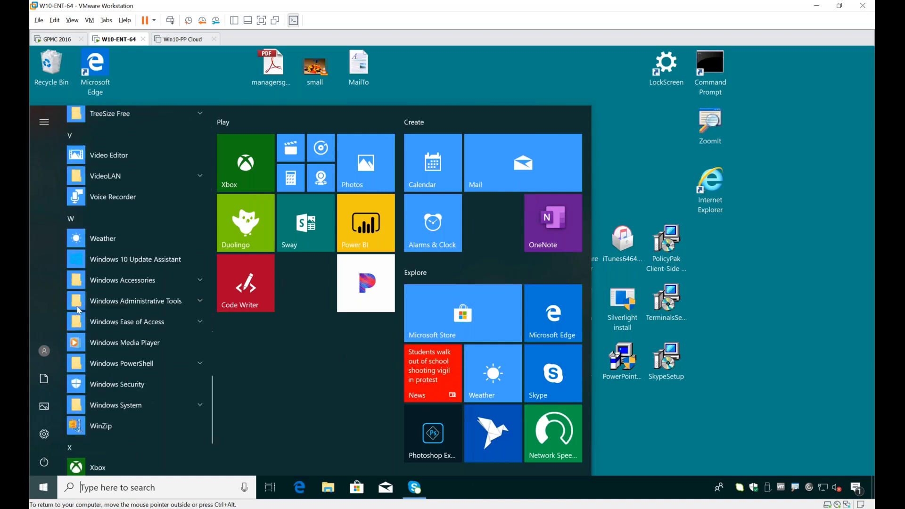
{"action": "scroll", "coordinate": [78, 311], "scroll_direction": "up", "scroll_amount": 20}
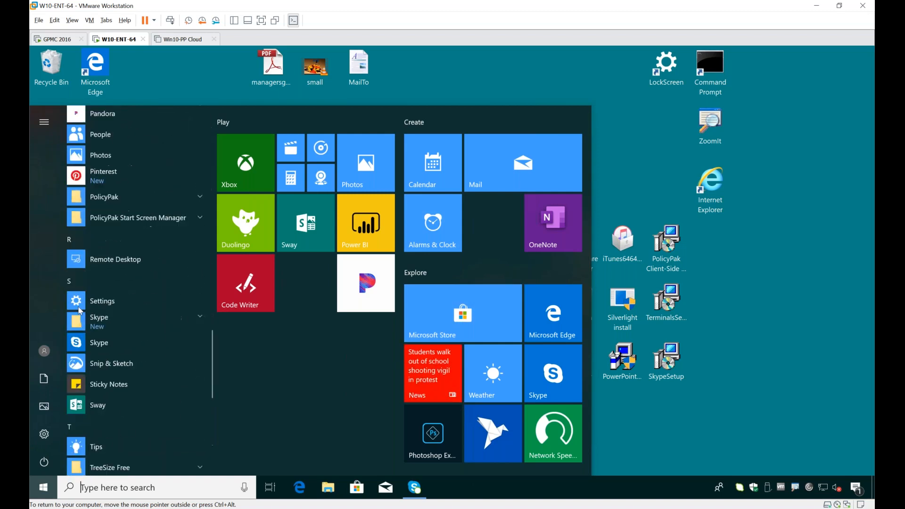
{"action": "scroll", "coordinate": [77, 306], "scroll_direction": "up", "scroll_amount": 5}
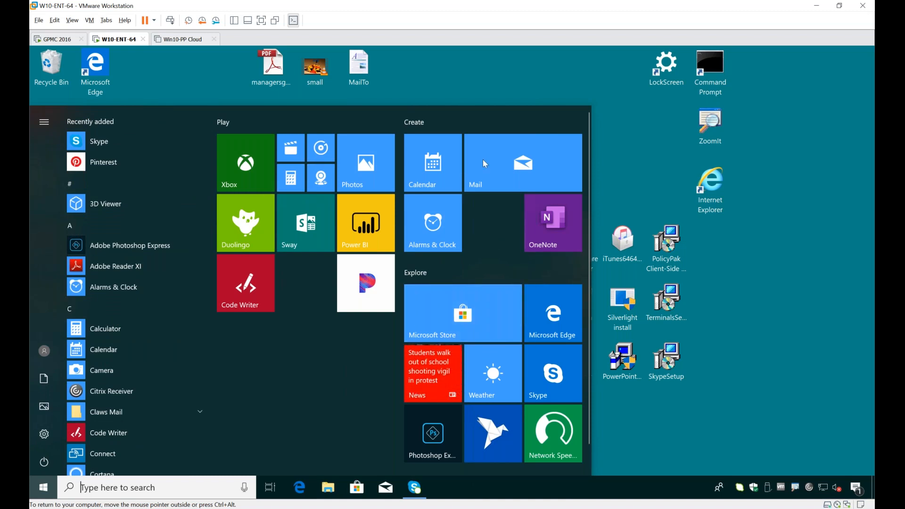
{"action": "left_click", "coordinate": [475, 68]}
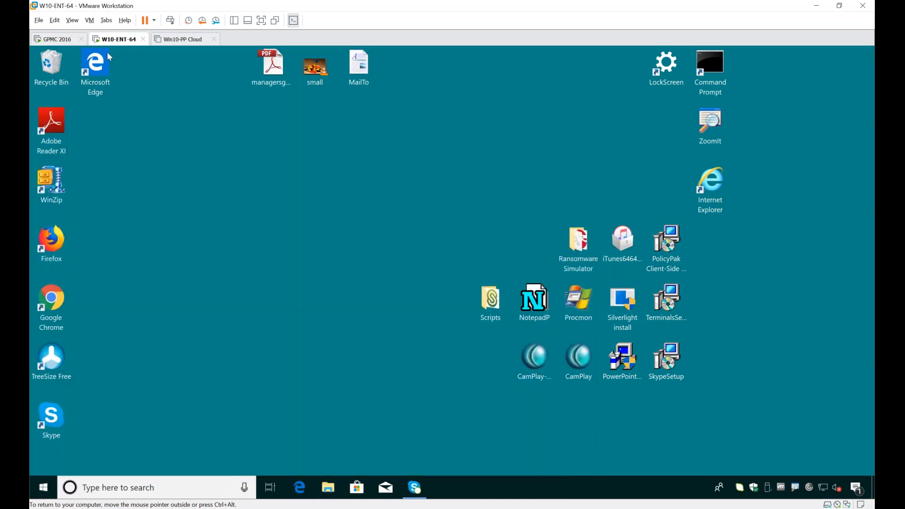
Step: On the GPMC 2016 machine, create a GPO named PPSSM Demo 12234 linked to the East Sales Users OU
{"action": "left_click", "coordinate": [67, 44]}
{"action": "left_click", "coordinate": [67, 44]}
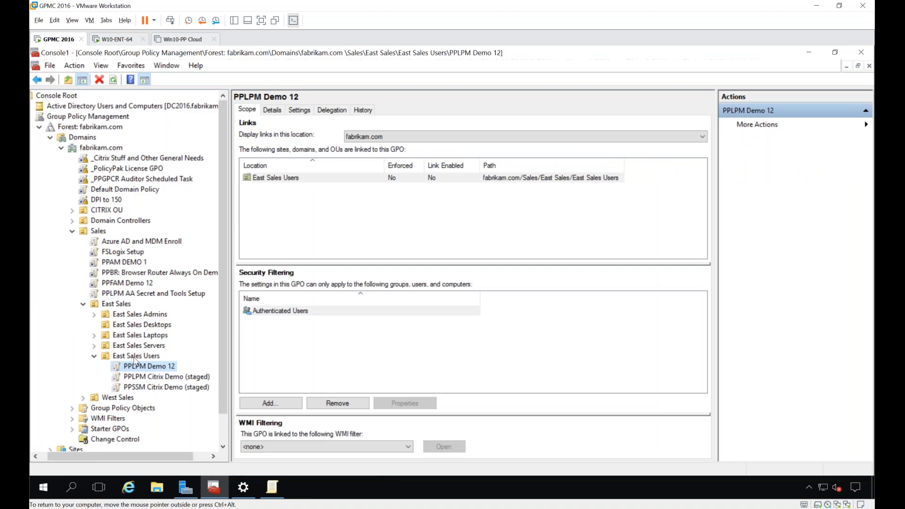
{"action": "right_click", "coordinate": [134, 358]}
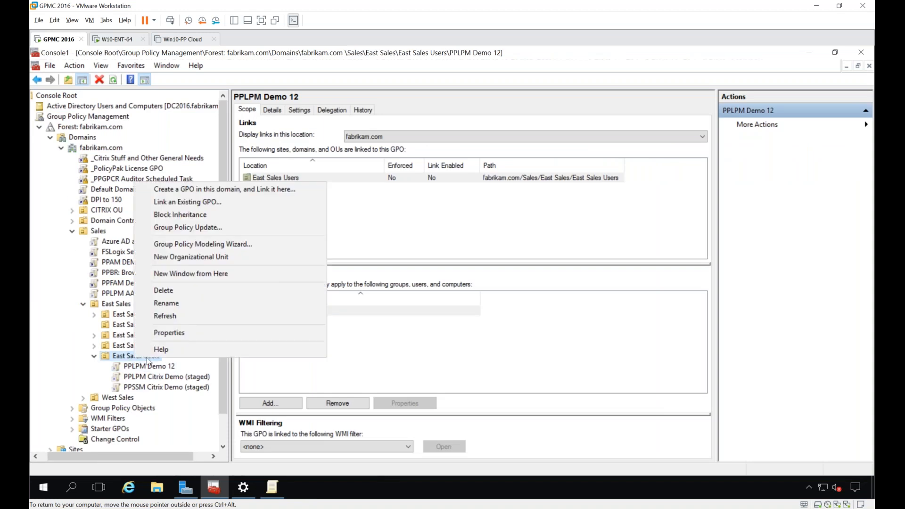
{"action": "left_click", "coordinate": [224, 189]}
{"action": "type", "text": "PP"}
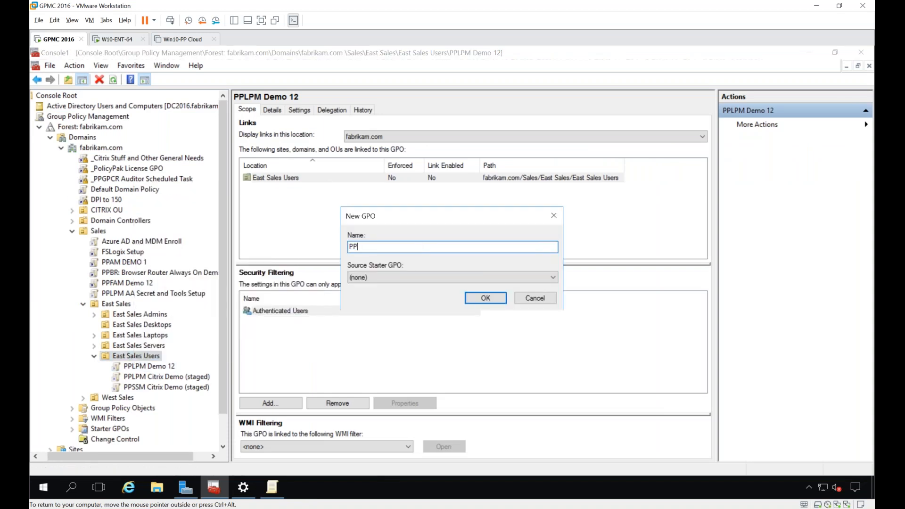
{"action": "type", "text": "SSM Demo 12234"}
{"action": "key", "text": "Return"}
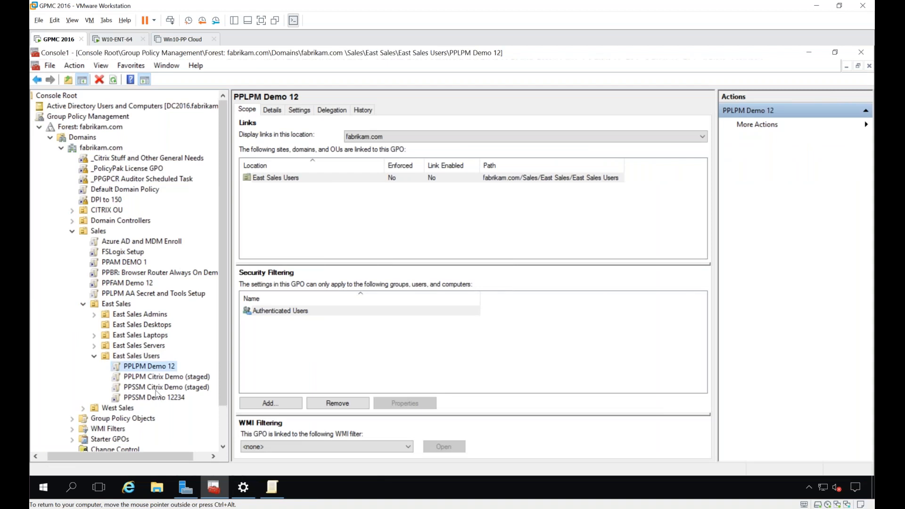
Step: Edit the PPSSM Demo 12234 GPO and open Start Screen Manager for Windows 10 under the user-side PolicyPak node
{"action": "right_click", "coordinate": [156, 399]}
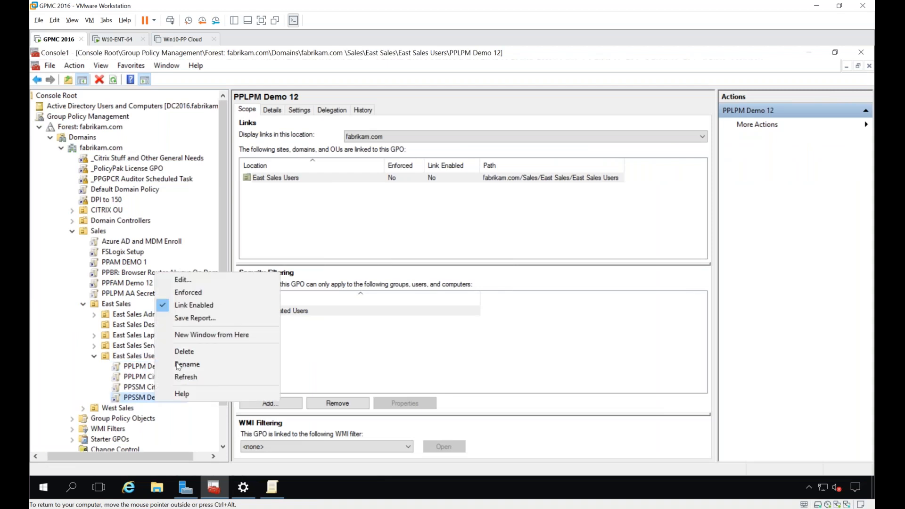
{"action": "left_click", "coordinate": [209, 282]}
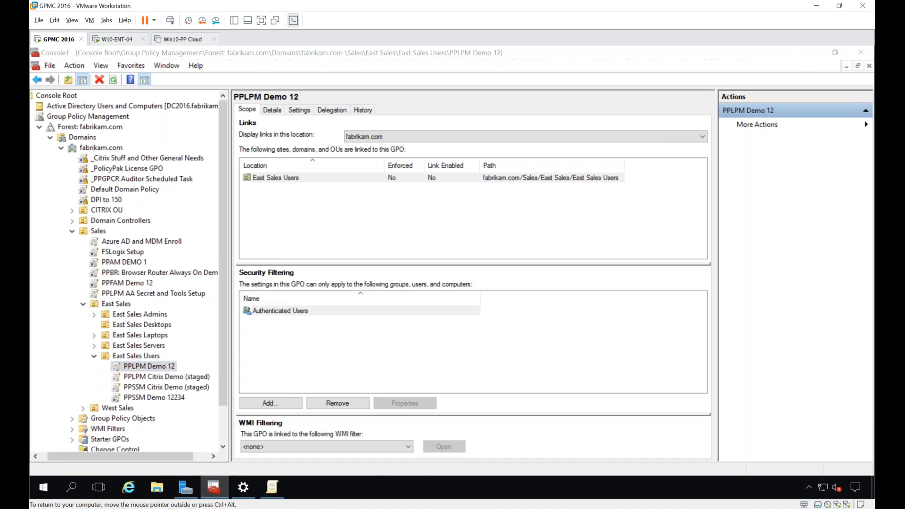
{"action": "double_click", "coordinate": [296, 96]}
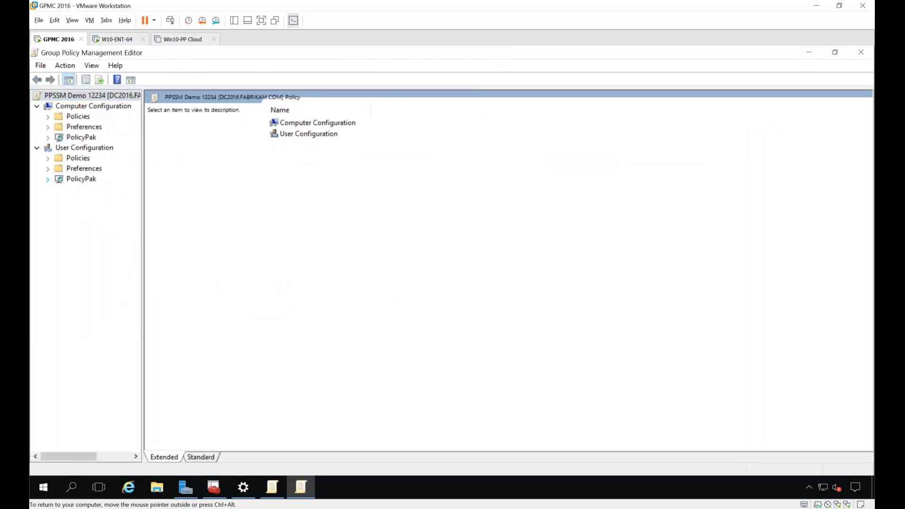
{"action": "left_click", "coordinate": [48, 179]}
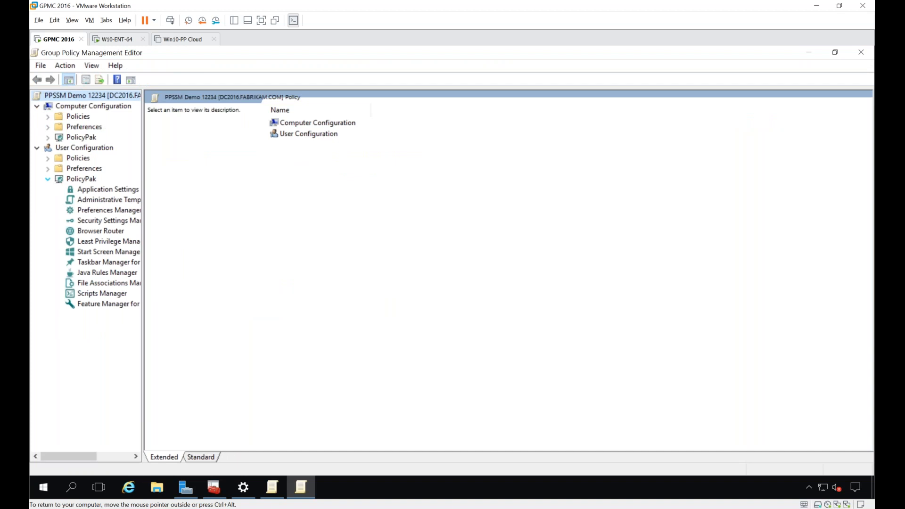
{"action": "left_click", "coordinate": [108, 256]}
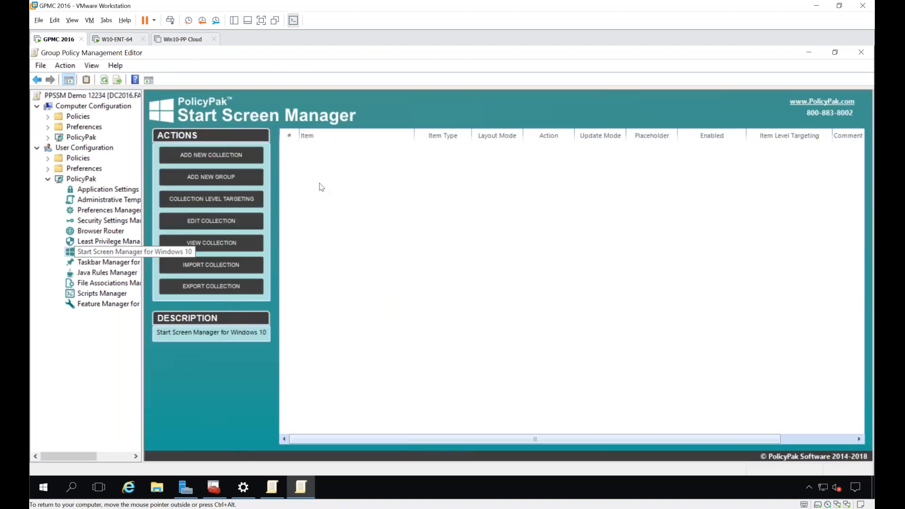
Step: Add a new Start Screen Manager collection with the FULL (REPLACE) layout mode, accepting the warning about replacing user-created groups
{"action": "right_click", "coordinate": [319, 186]}
{"action": "mouse_move", "coordinate": [330, 186]}
{"action": "left_click", "coordinate": [462, 192]}
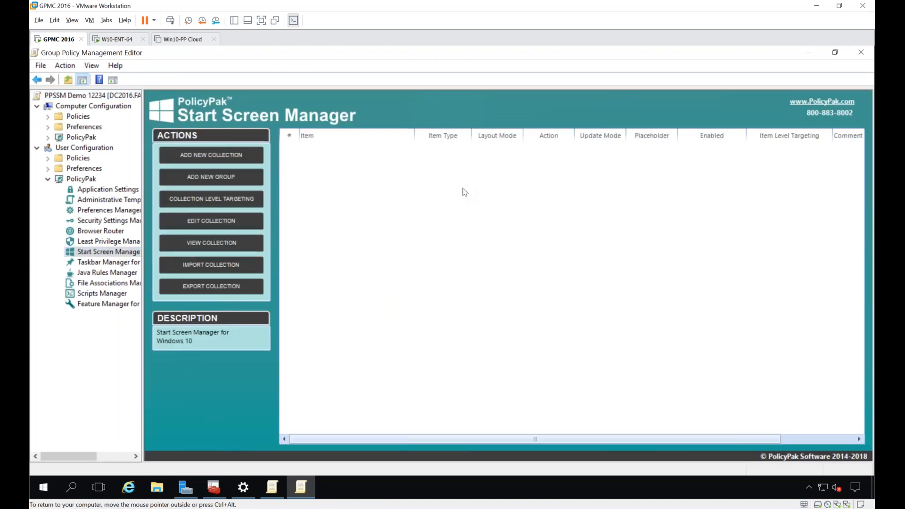
{"action": "left_click", "coordinate": [366, 246]}
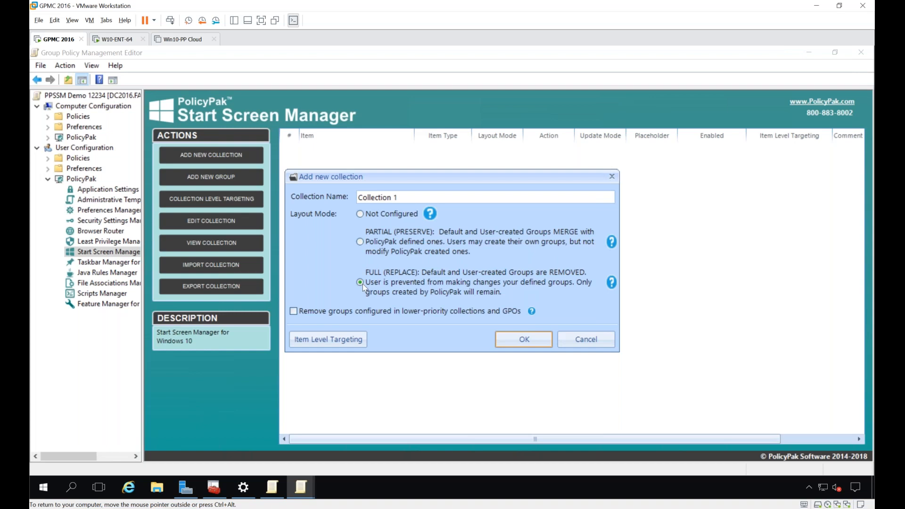
{"action": "left_click", "coordinate": [513, 339]}
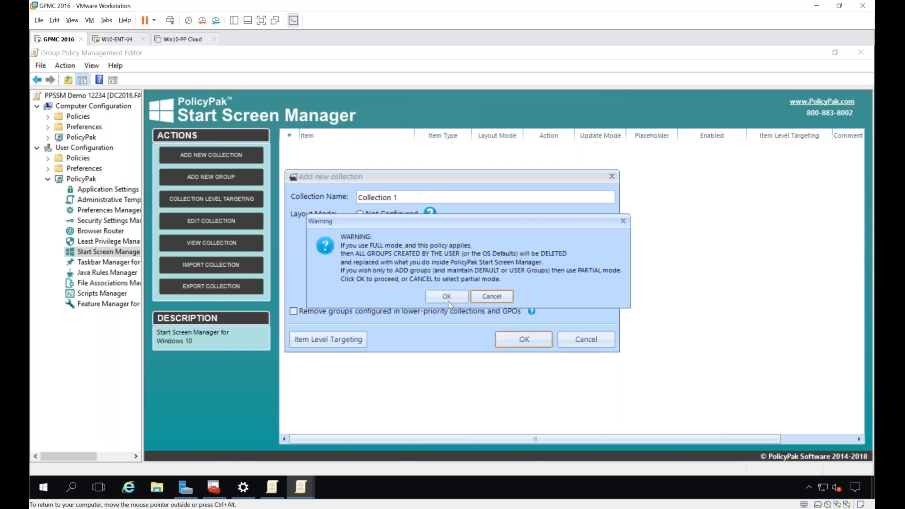
{"action": "left_click", "coordinate": [445, 298]}
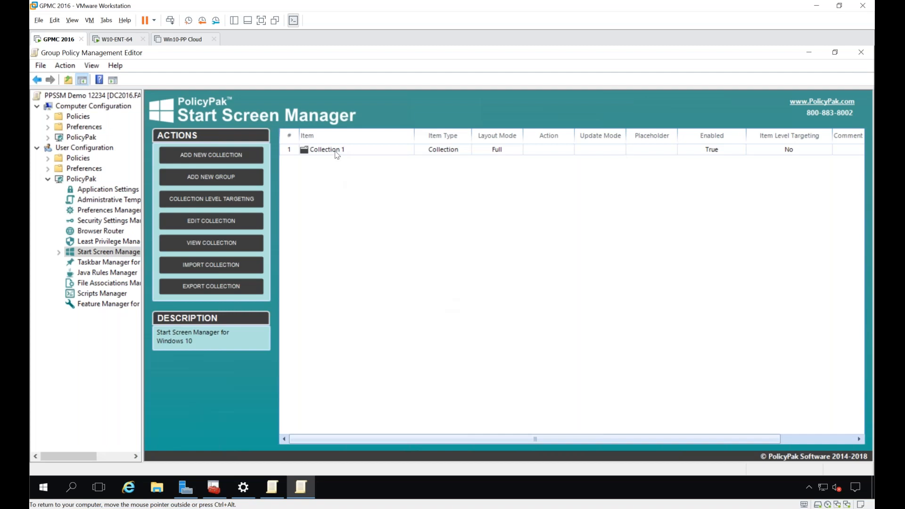
Step: Open Collection 1 and add a new Start screen tile group named My Apps
{"action": "double_click", "coordinate": [337, 154]}
{"action": "right_click", "coordinate": [343, 165]}
{"action": "mouse_move", "coordinate": [427, 172]}
{"action": "left_click", "coordinate": [496, 187]}
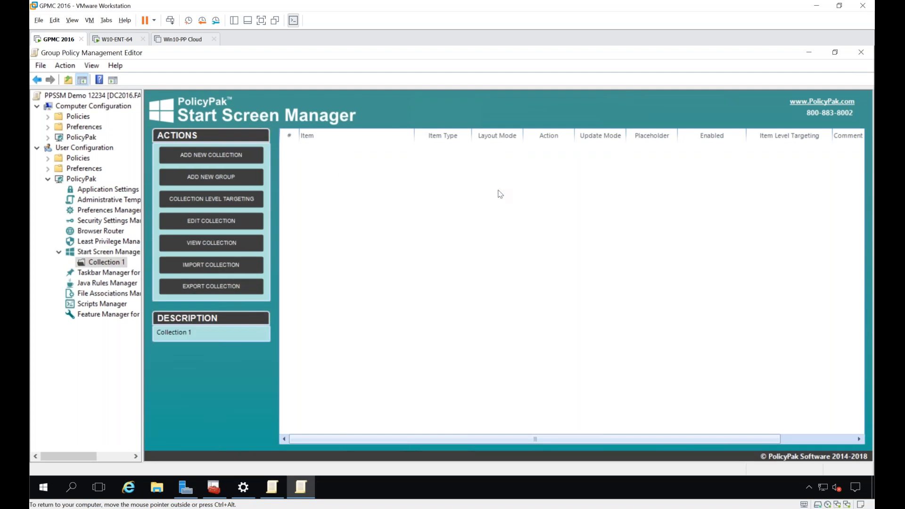
{"action": "left_click", "coordinate": [502, 147]}
{"action": "type", "text": "My Apps"}
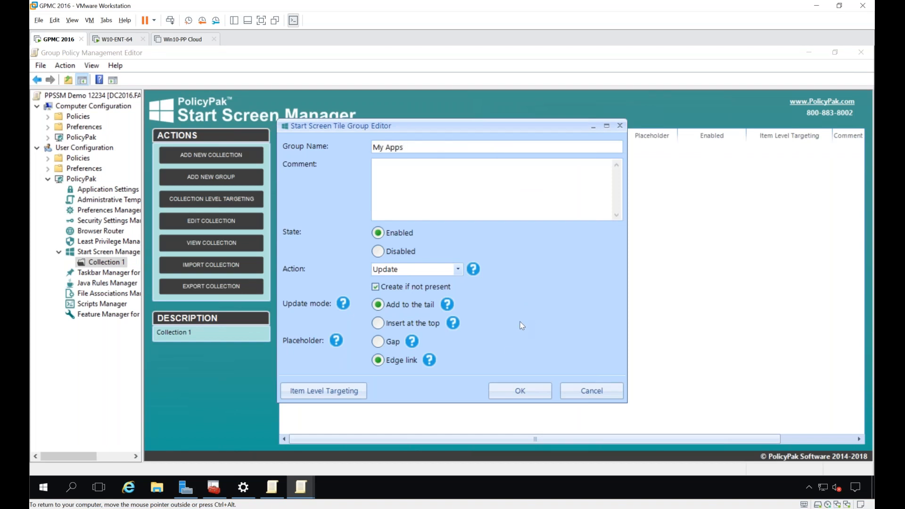
{"action": "left_click", "coordinate": [521, 391]}
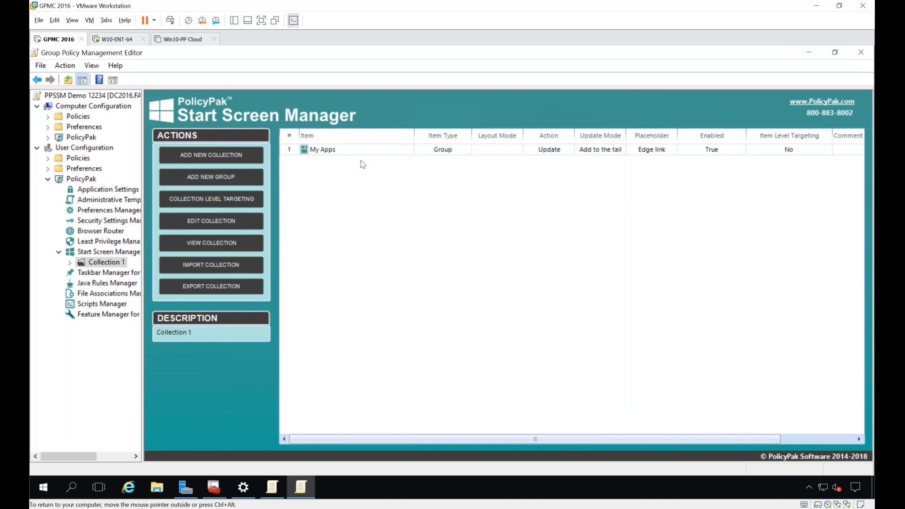
Step: Add a Medium desktop application tile for Adobe Reader at column 0, row 0 of the My Apps group
{"action": "double_click", "coordinate": [356, 151]}
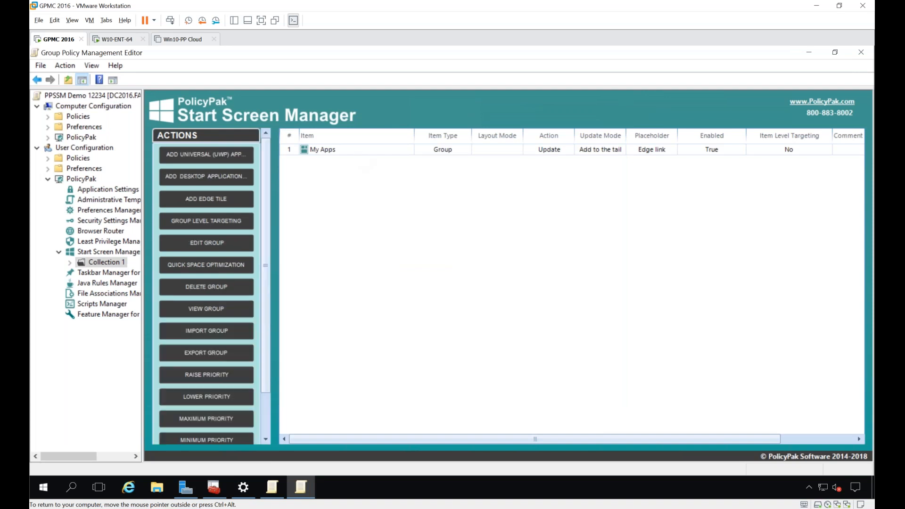
{"action": "right_click", "coordinate": [344, 173]}
{"action": "mouse_move", "coordinate": [366, 181]}
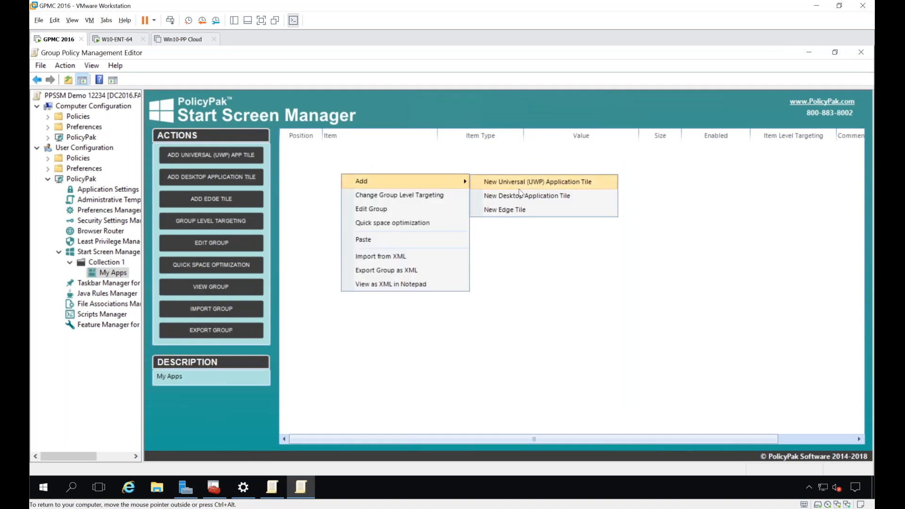
{"action": "left_click", "coordinate": [522, 197]}
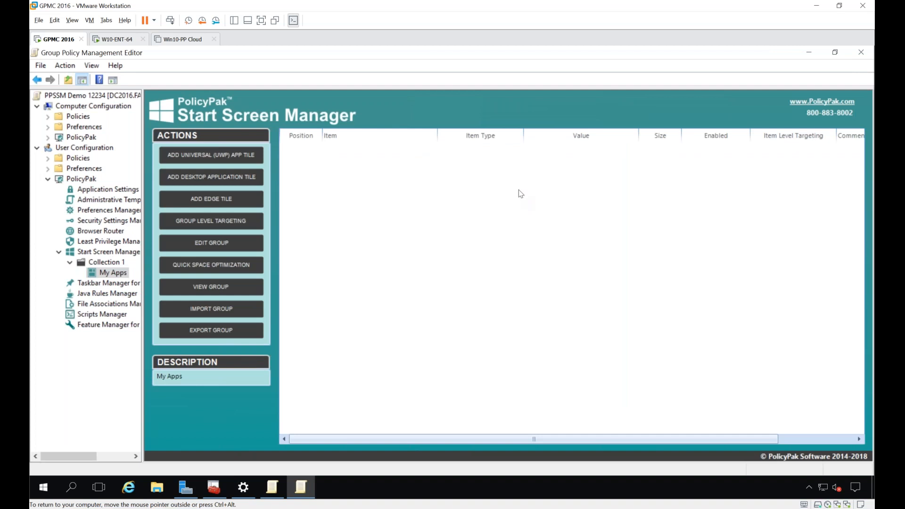
{"action": "key", "text": "Return"}
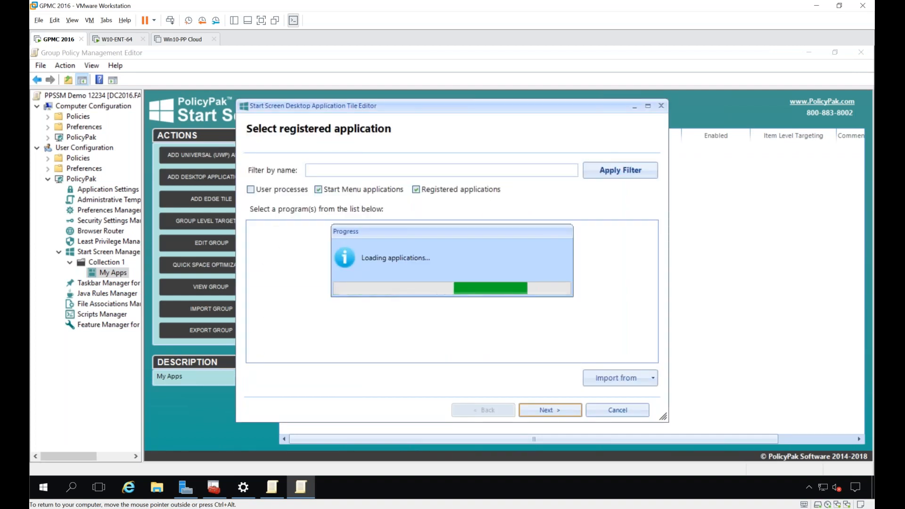
{"action": "double_click", "coordinate": [548, 258]}
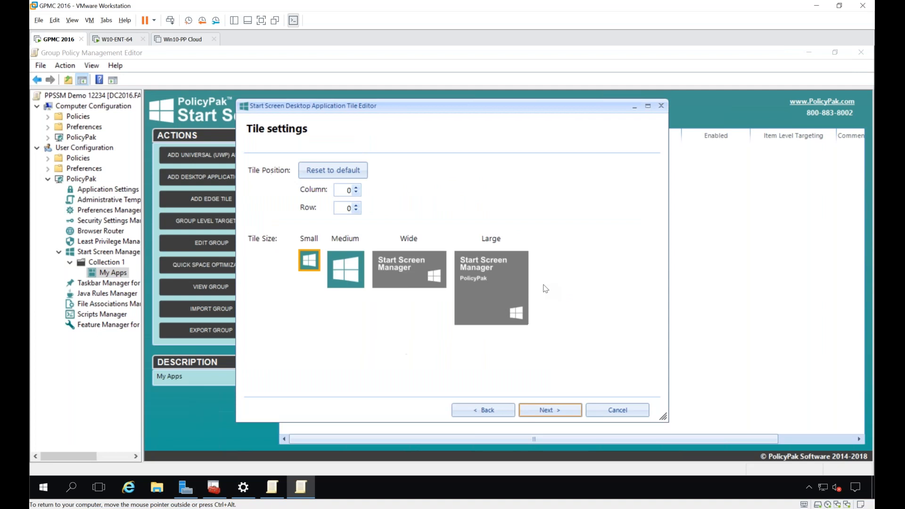
{"action": "left_click", "coordinate": [359, 276]}
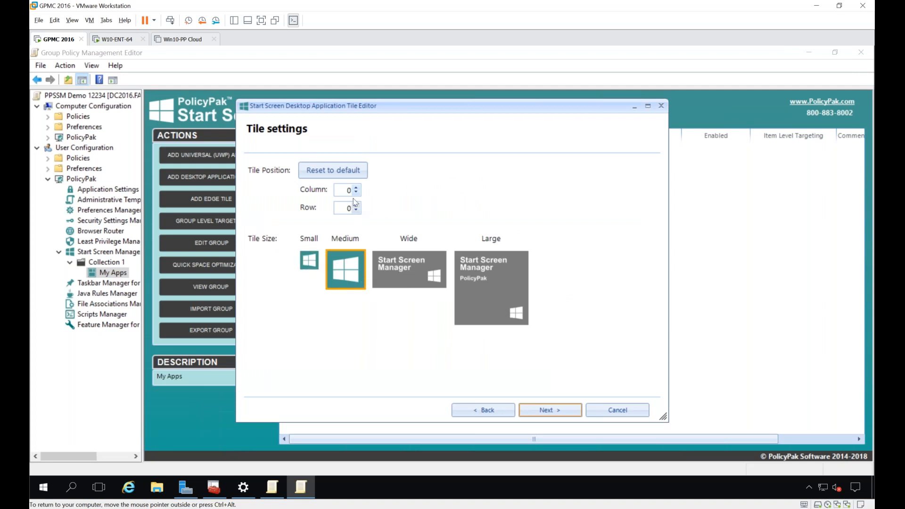
{"action": "key", "text": "Return"}
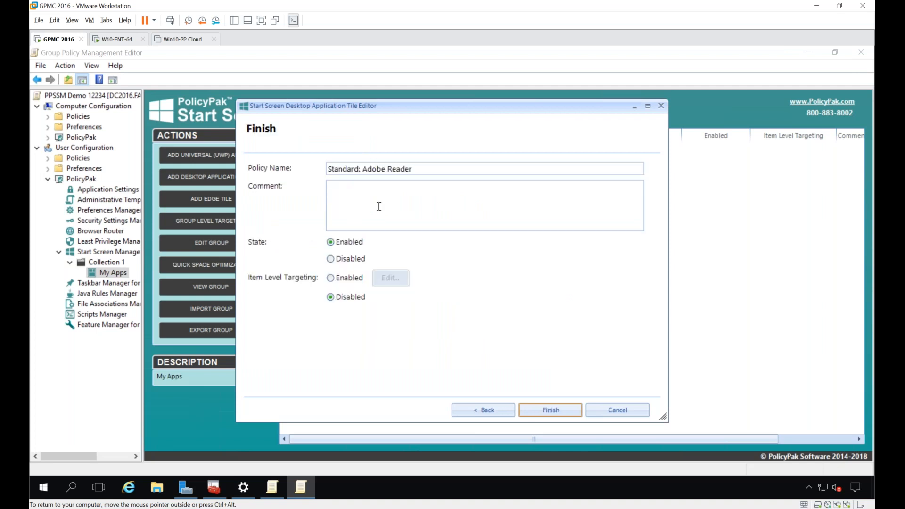
{"action": "key", "text": "Return"}
Step: Add a Medium desktop application tile for Firefox to the My Apps group
{"action": "right_click", "coordinate": [341, 176]}
{"action": "mouse_move", "coordinate": [363, 182]}
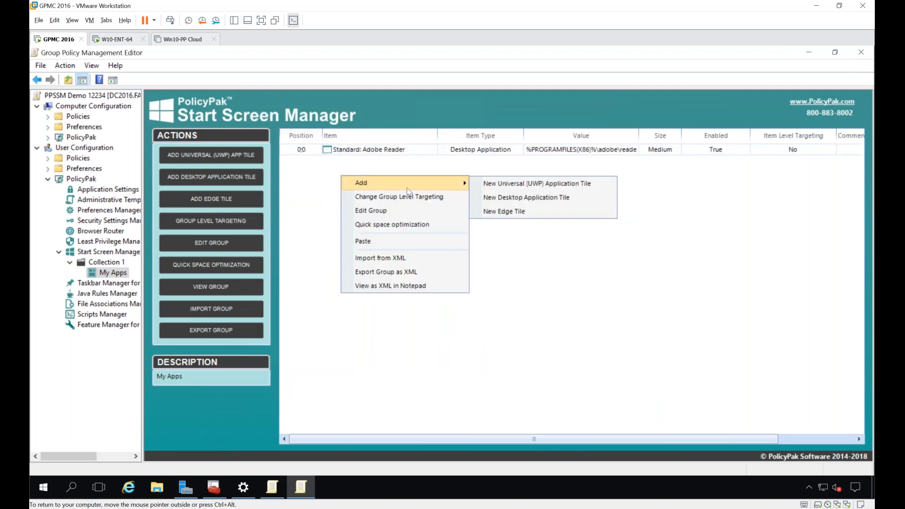
{"action": "left_click", "coordinate": [502, 199]}
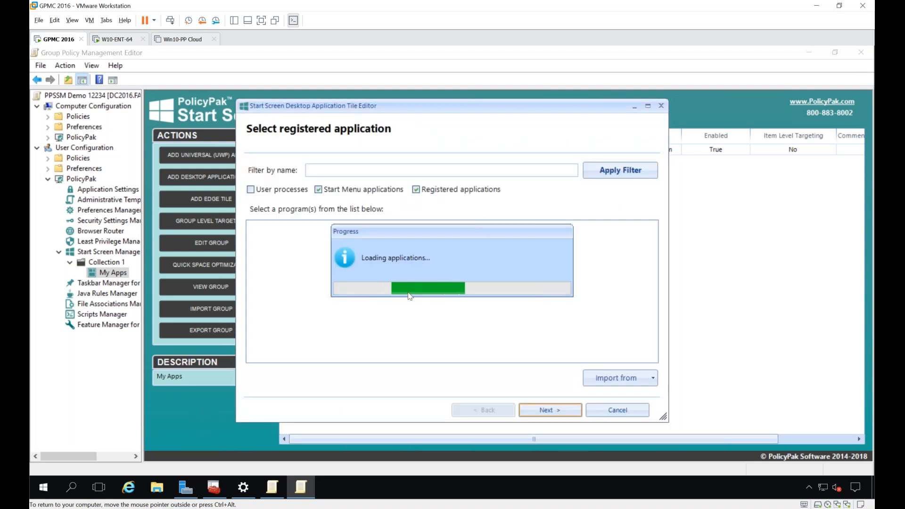
{"action": "scroll", "coordinate": [403, 301], "scroll_direction": "down", "scroll_amount": 6}
{"action": "scroll", "coordinate": [404, 303], "scroll_direction": "down", "scroll_amount": 2}
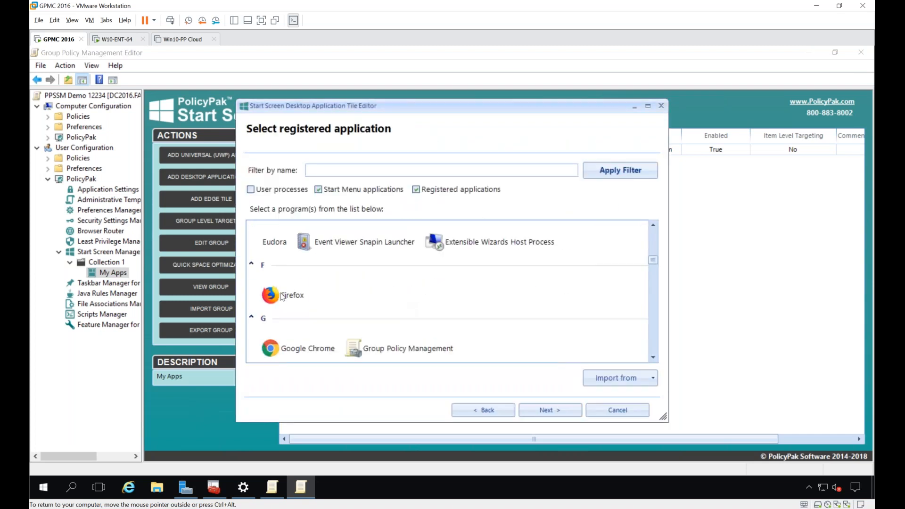
{"action": "double_click", "coordinate": [288, 285]}
{"action": "left_click", "coordinate": [354, 268]}
{"action": "key", "text": "Return"}
{"action": "key", "text": "Return"}
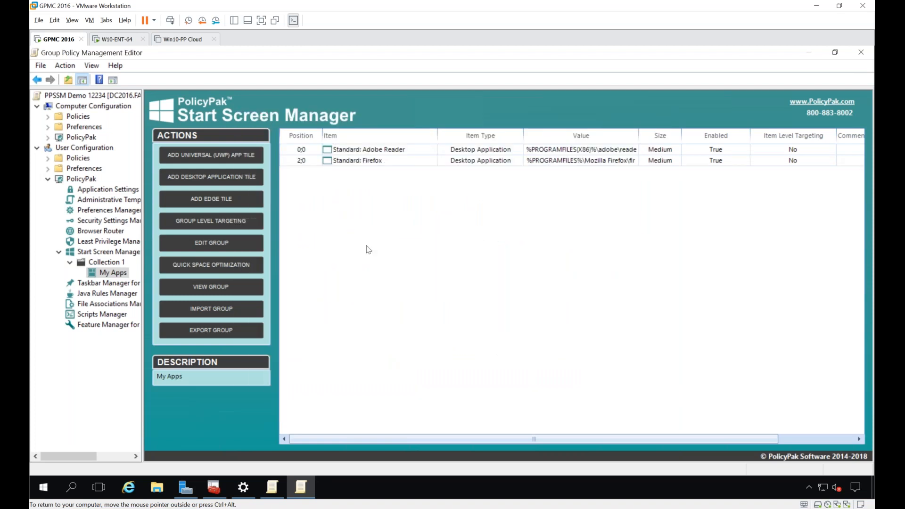
Step: Add a Large Universal (UWP) application tile for Calculator to the My Apps group
{"action": "right_click", "coordinate": [349, 196]}
{"action": "mouse_move", "coordinate": [361, 202]}
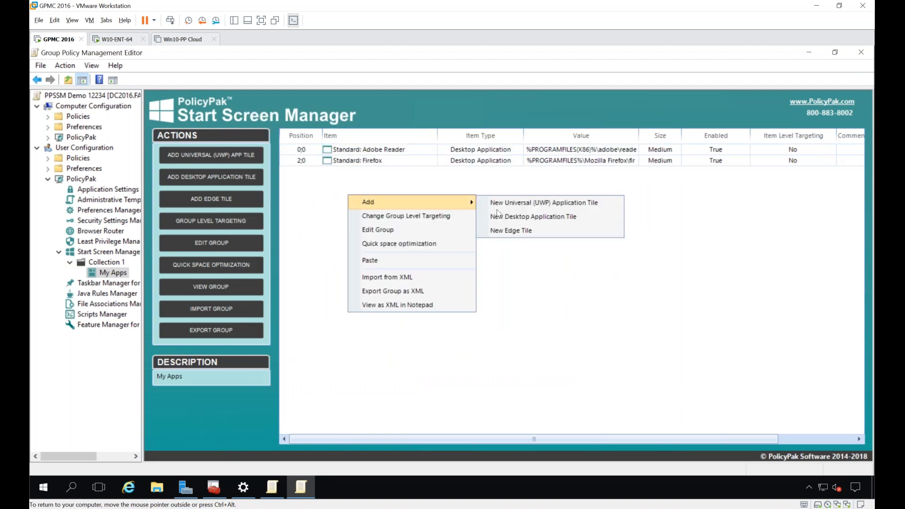
{"action": "left_click", "coordinate": [573, 209]}
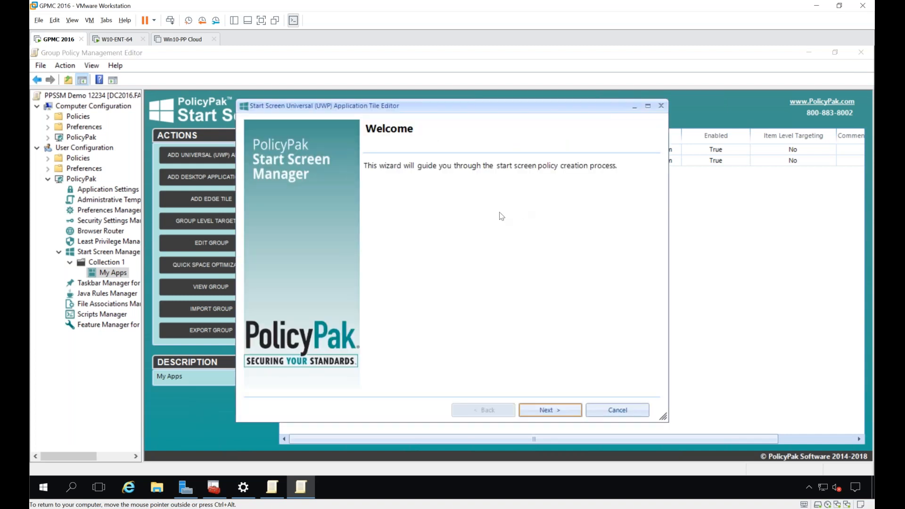
{"action": "key", "text": "Return"}
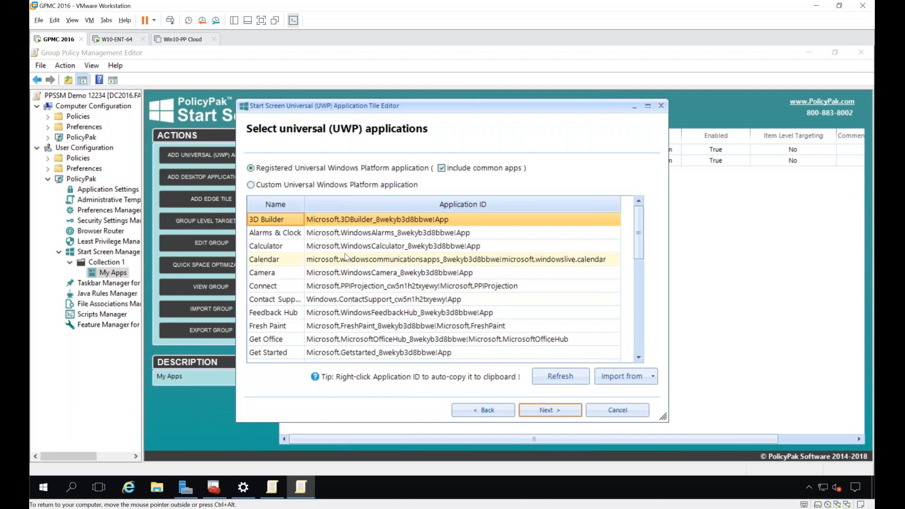
{"action": "left_click", "coordinate": [346, 246]}
{"action": "key", "text": "Return"}
{"action": "left_click", "coordinate": [488, 296]}
{"action": "key", "text": "Return"}
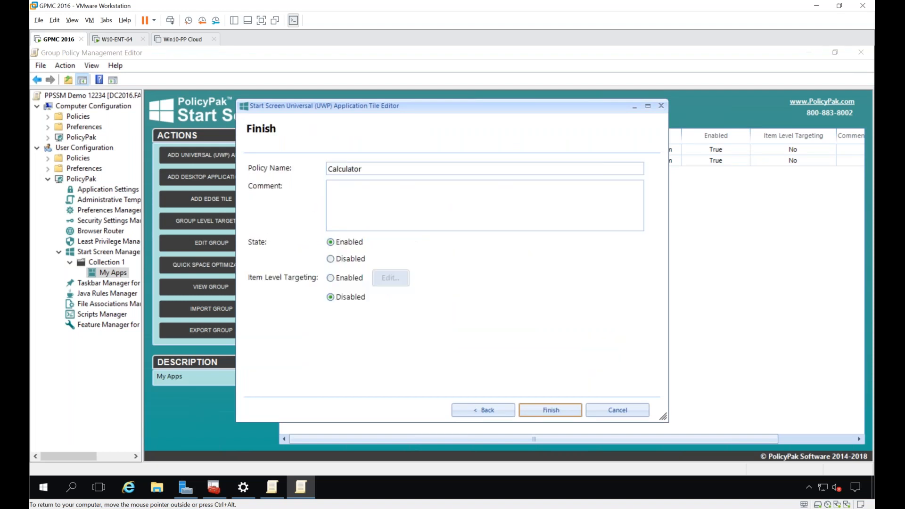
{"action": "key", "text": "Return"}
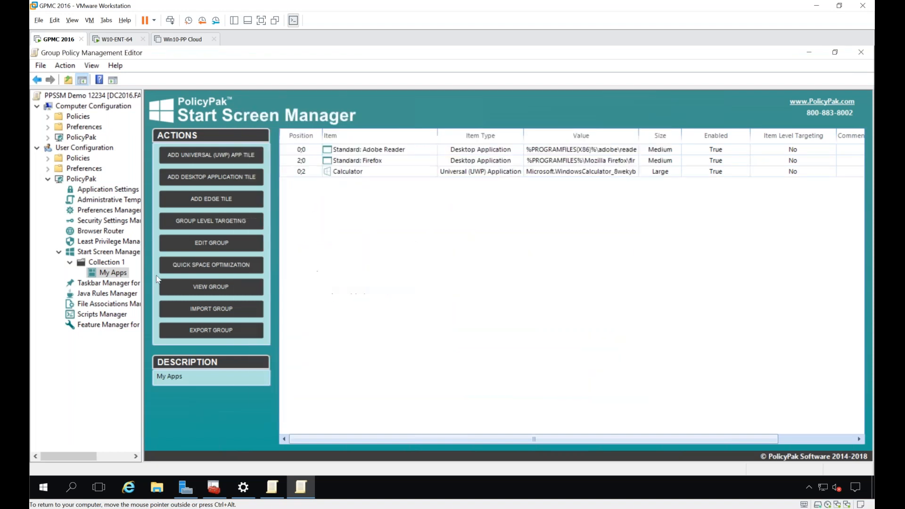
Step: Open the My Apps group's level targeting, try a Security Group condition and remove it, and review the other targeting types
{"action": "right_click", "coordinate": [119, 276]}
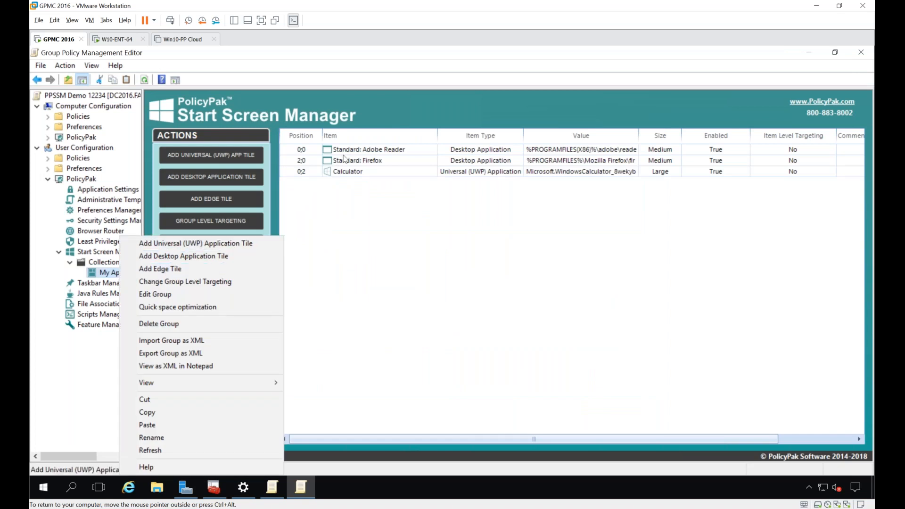
{"action": "left_click", "coordinate": [213, 283]}
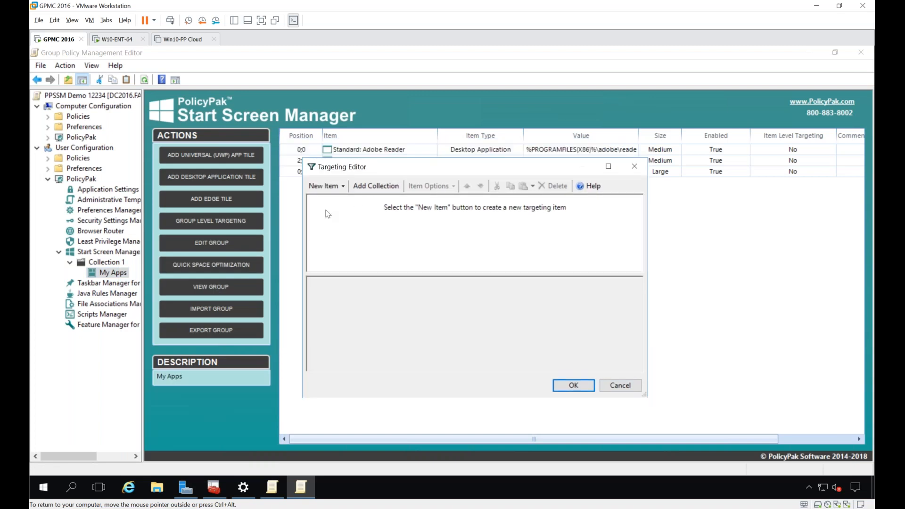
{"action": "left_click", "coordinate": [326, 188]}
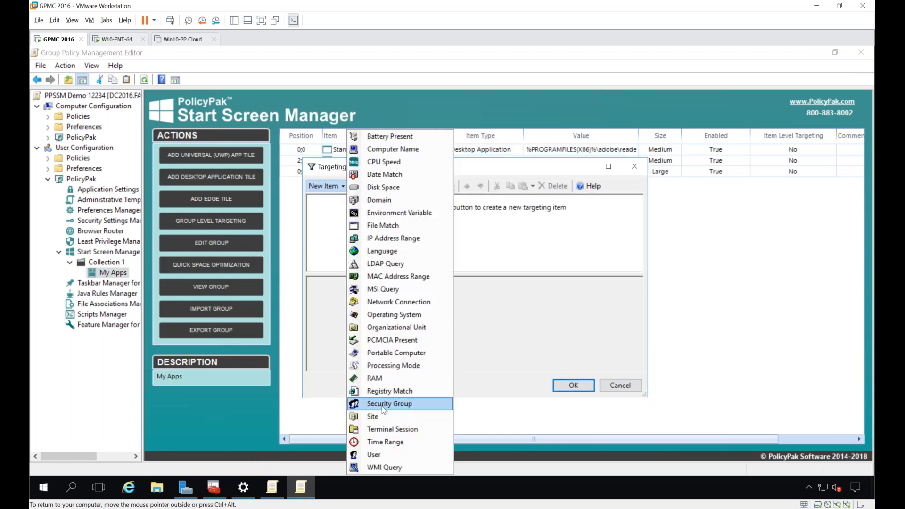
{"action": "left_click", "coordinate": [383, 405]}
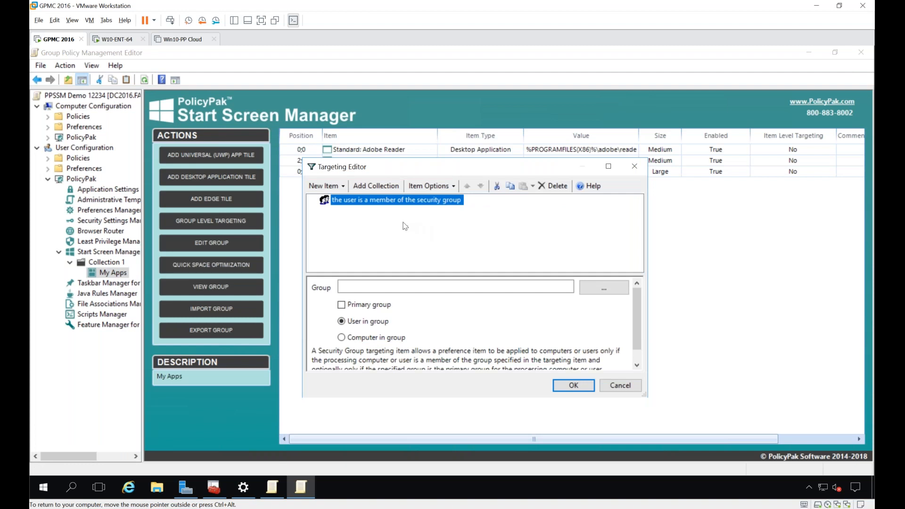
{"action": "key", "text": "Delete"}
{"action": "left_click", "coordinate": [329, 188]}
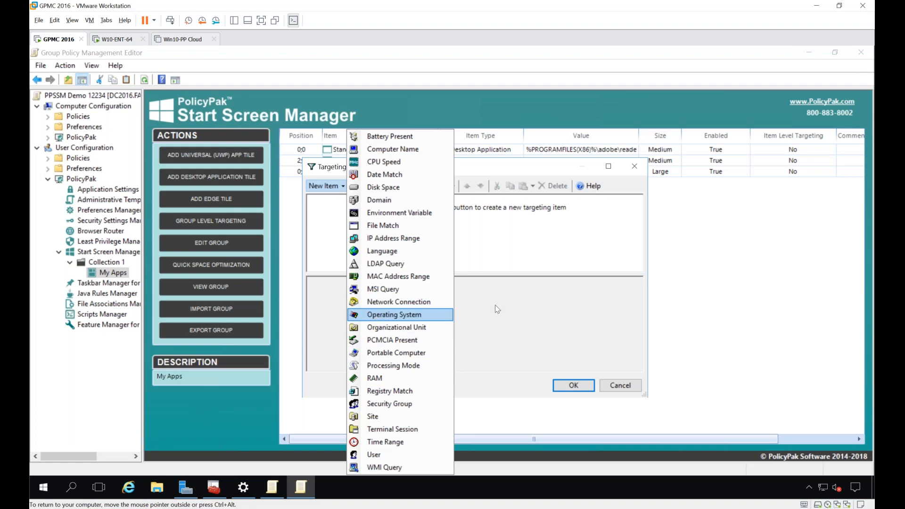
{"action": "left_click", "coordinate": [540, 304]}
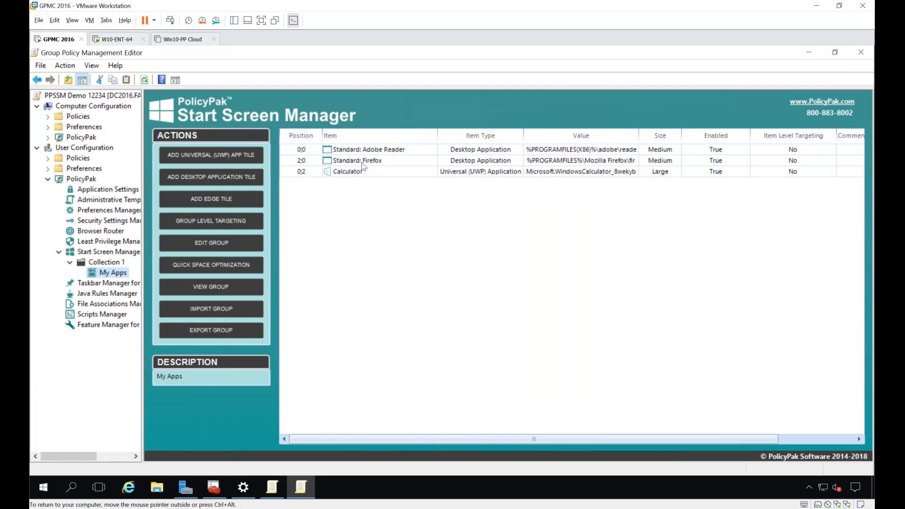
Step: Switch to the W10-ENT-64 machine, run gpupdate in Command Prompt, and move its window clear of the Start menu area
{"action": "left_click", "coordinate": [123, 42]}
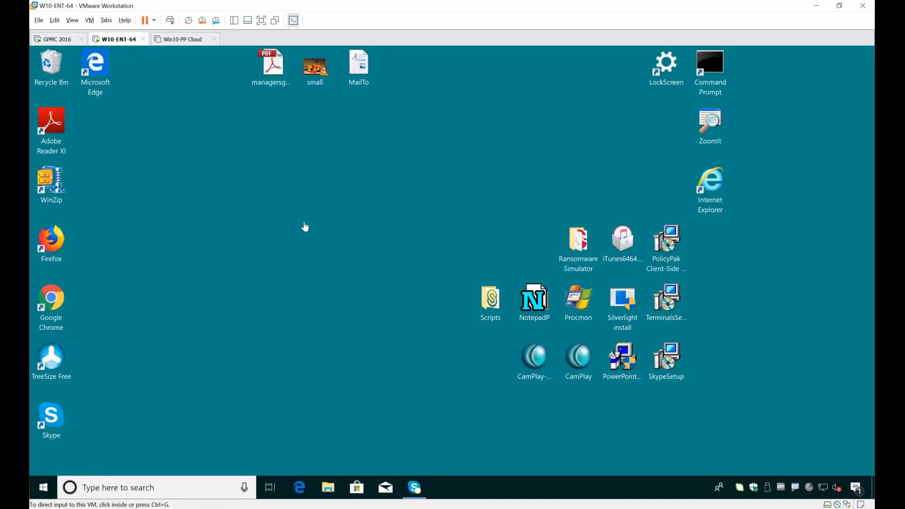
{"action": "double_click", "coordinate": [714, 60]}
{"action": "type", "text": "gpupdate"}
{"action": "key", "text": "Return"}
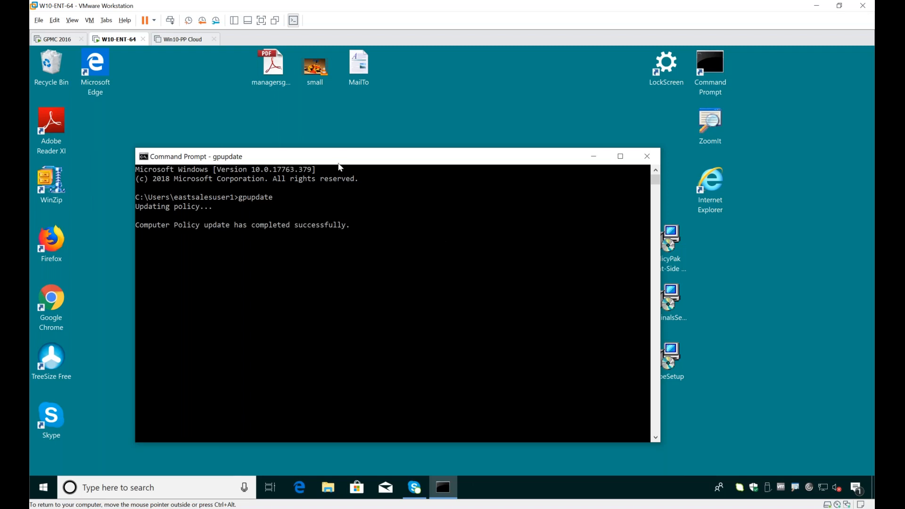
{"action": "left_click_drag", "start_coordinate": [343, 163], "coordinate": [594, 147]}
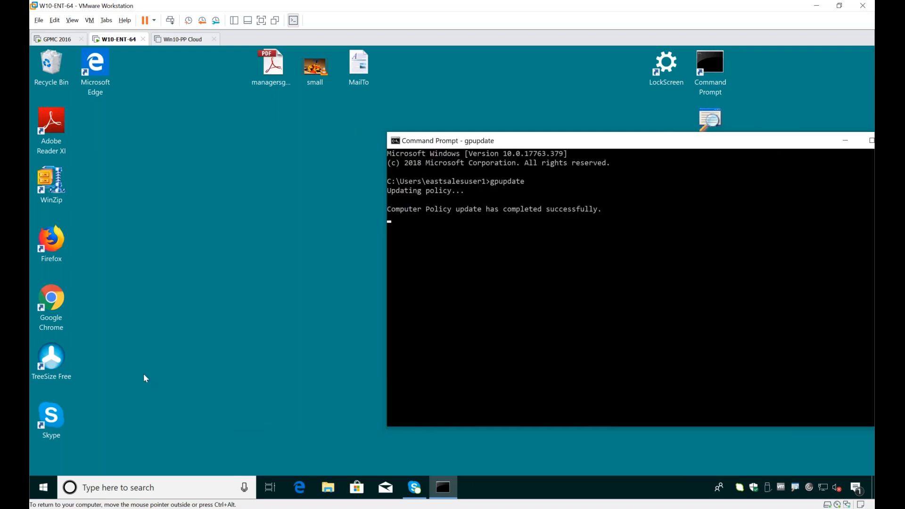
Step: Launch Adobe Reader from the Start menu's My Apps group, accept its license agreement, close it, and check the tile group again
{"action": "left_click", "coordinate": [42, 495]}
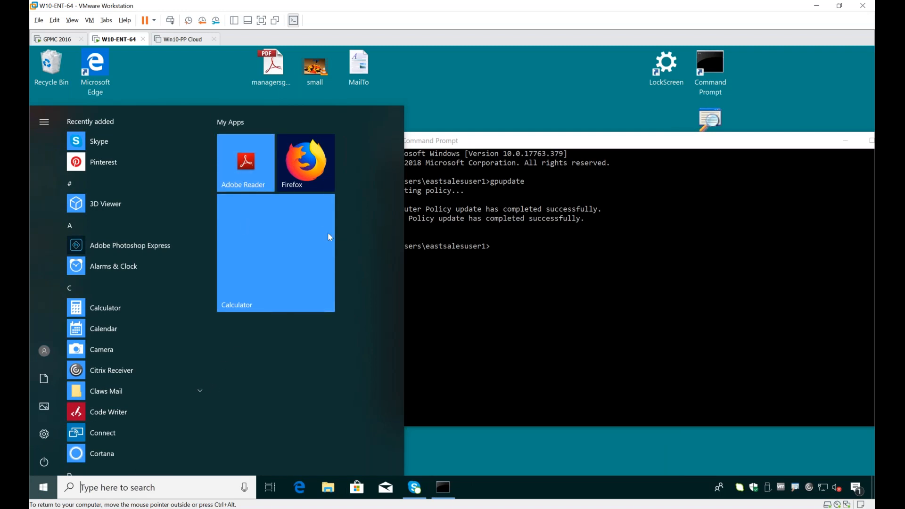
{"action": "left_click", "coordinate": [250, 166]}
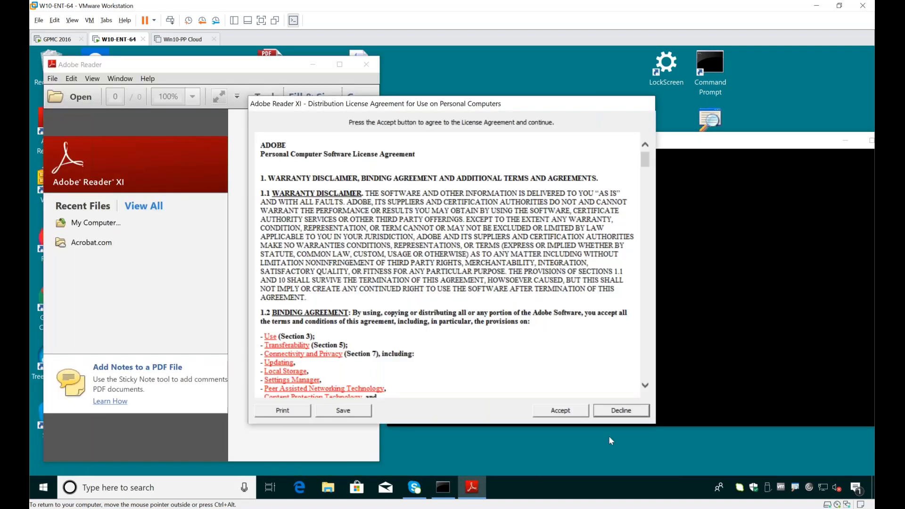
{"action": "left_click", "coordinate": [575, 414]}
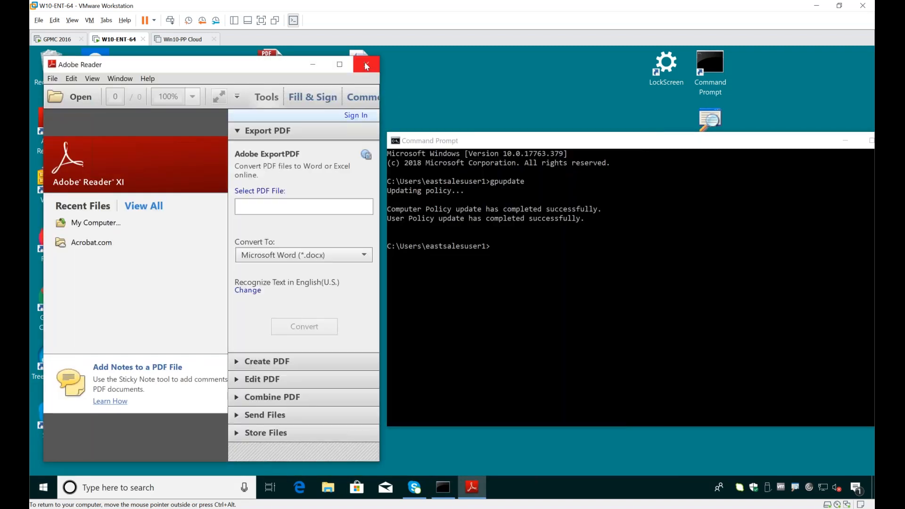
{"action": "left_click", "coordinate": [366, 64]}
{"action": "left_click", "coordinate": [43, 487]}
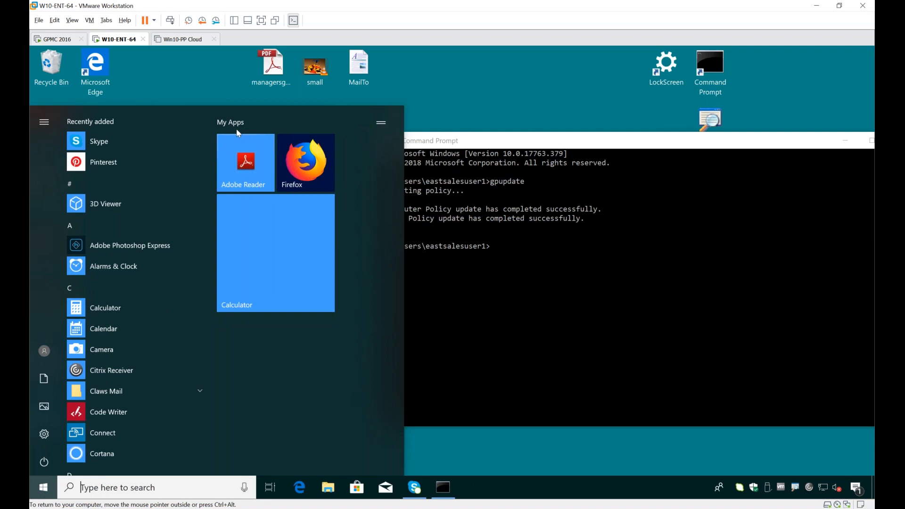
{"action": "left_click", "coordinate": [513, 90]}
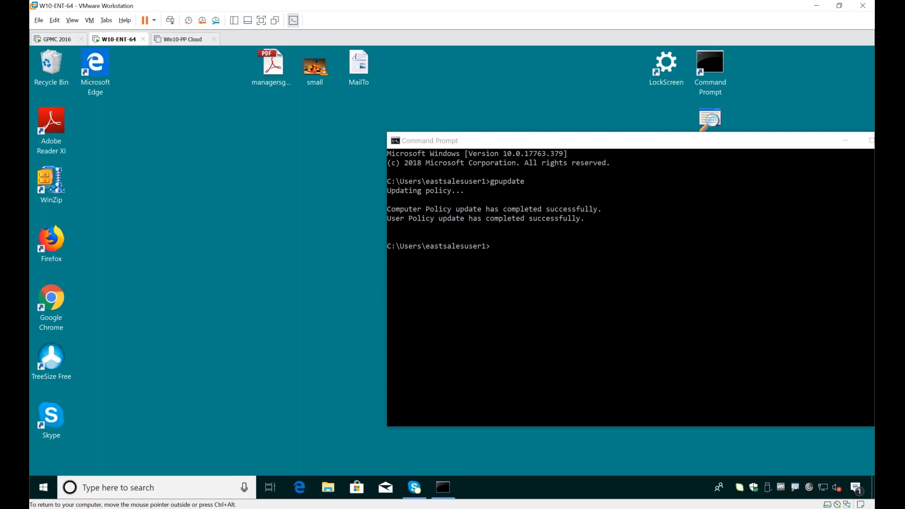
Step: Minimize the Command Prompt window, switch to the GPMC 2016 machine, and close the open policy editor to return to Group Policy Management
{"action": "left_click_drag", "start_coordinate": [515, 141], "coordinate": [346, 174]}
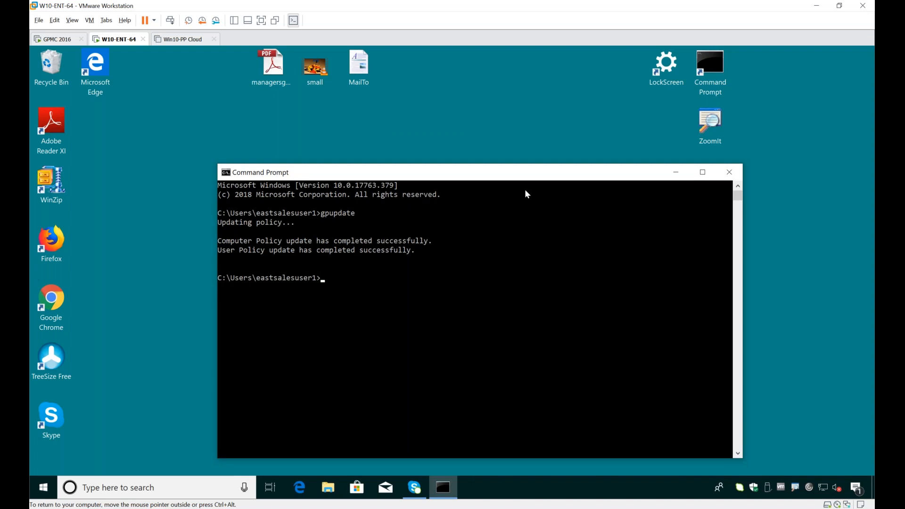
{"action": "left_click", "coordinate": [675, 172]}
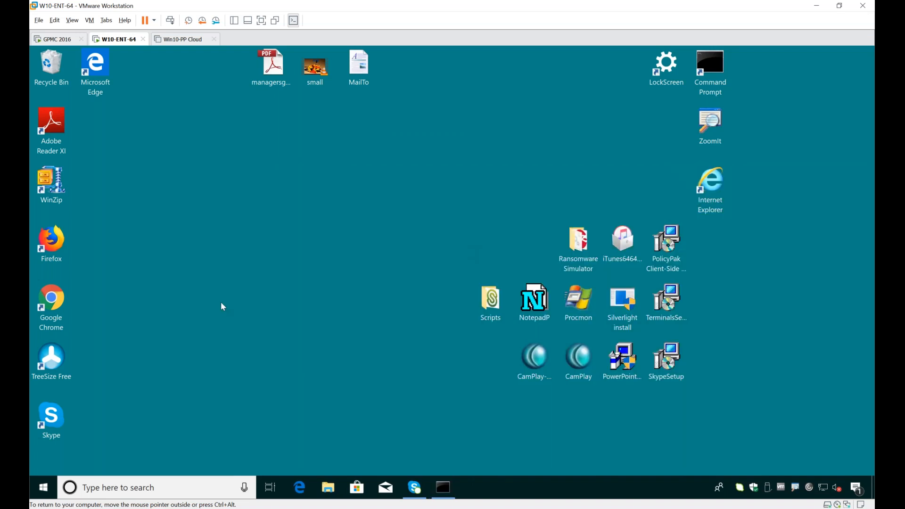
{"action": "left_click", "coordinate": [58, 39]}
{"action": "left_click", "coordinate": [861, 52]}
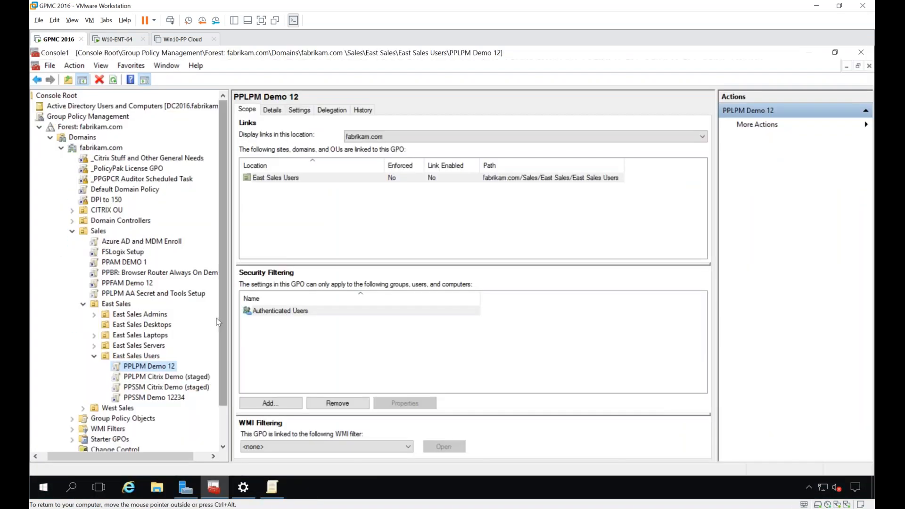
Step: Create a GPO named A Big Ol GPO With Brains 123 and link it to the Sales OU
{"action": "mouse_move", "coordinate": [219, 385]}
{"action": "left_mouse_down"}
{"action": "mouse_move", "coordinate": [216, 416]}
{"action": "mouse_move", "coordinate": [215, 390]}
{"action": "left_mouse_up"}
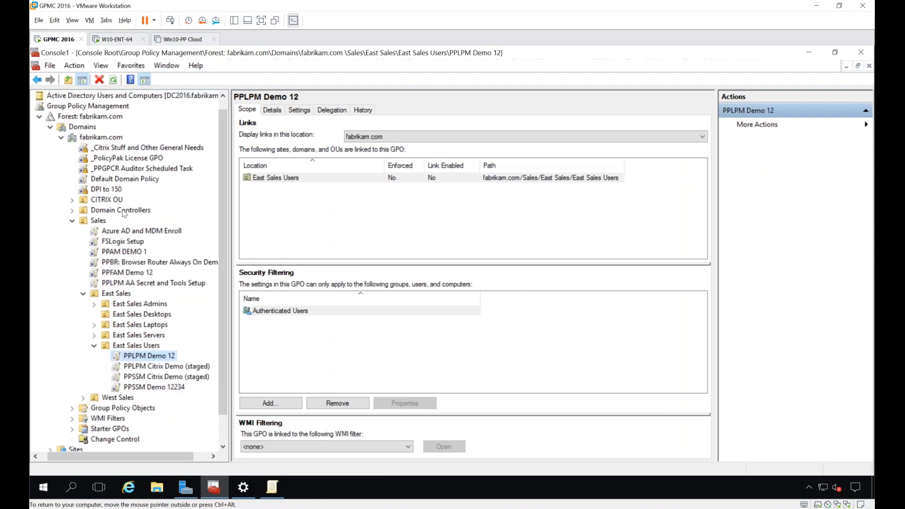
{"action": "right_click", "coordinate": [101, 222]}
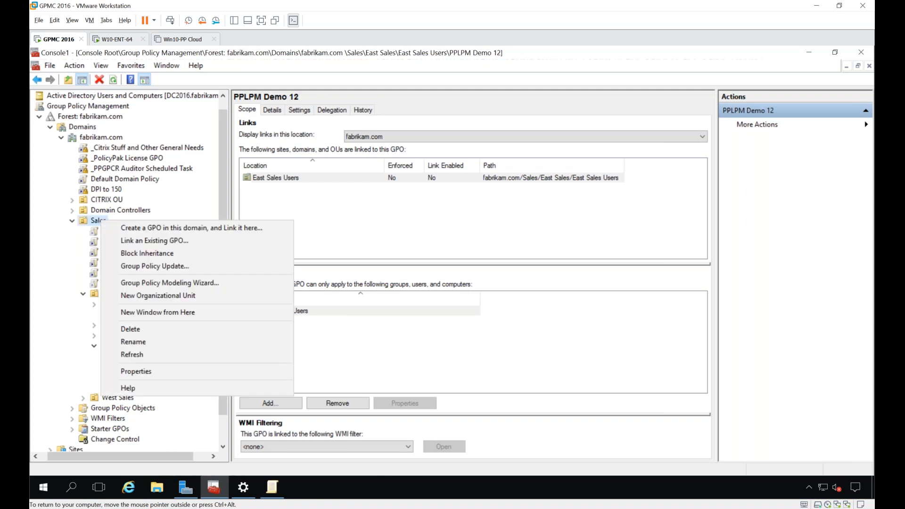
{"action": "left_click", "coordinate": [117, 228]}
{"action": "type", "text": "A B"}
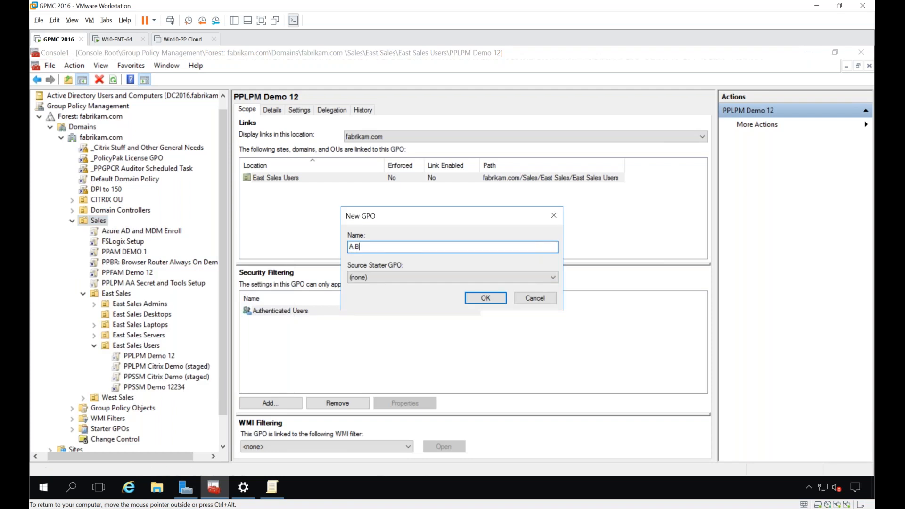
{"action": "type", "text": "ig Ol GPO With Status"}
{"action": "key", "text": "Return"}
{"action": "key", "text": "Return"}
{"action": "type", "text": "A Big Ol GPO With Brains 123"}
{"action": "key", "text": "Return"}
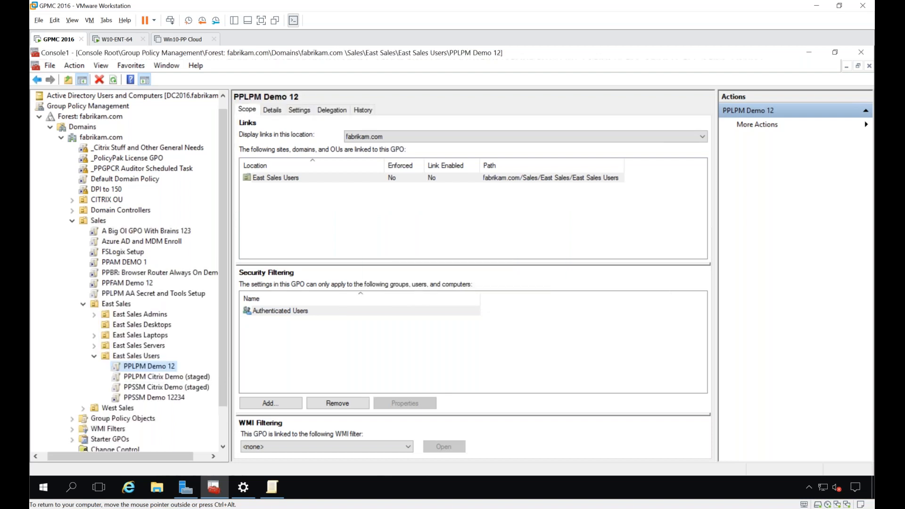
Step: Edit the A Big Ol GPO With Brains 123 policy in a maximized editor and open PolicyPak's user-side Administrative Templates Manager with a wider tree
{"action": "right_click", "coordinate": [111, 230]}
{"action": "left_click", "coordinate": [137, 237]}
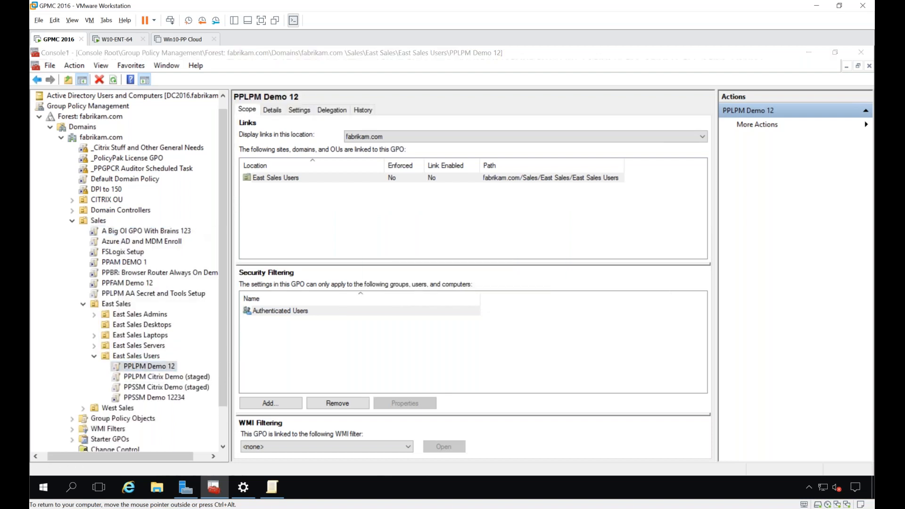
{"action": "double_click", "coordinate": [237, 103]}
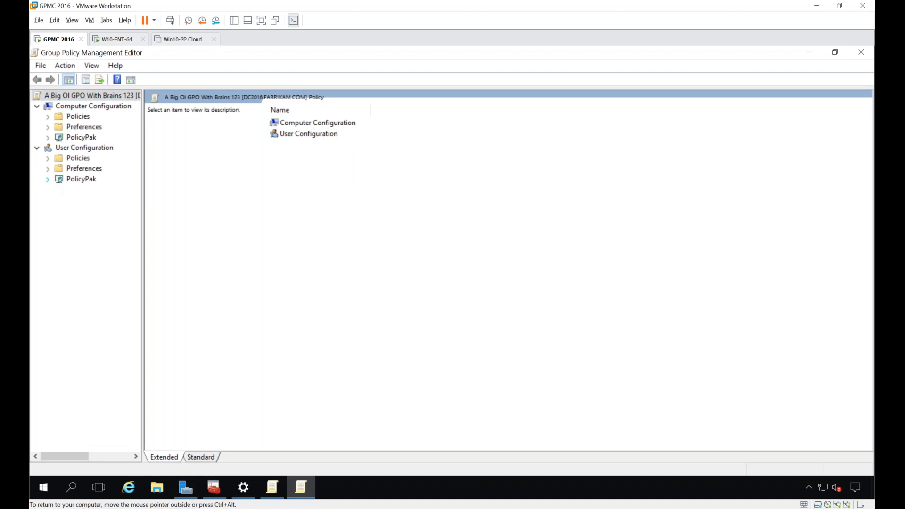
{"action": "left_click", "coordinate": [48, 179]}
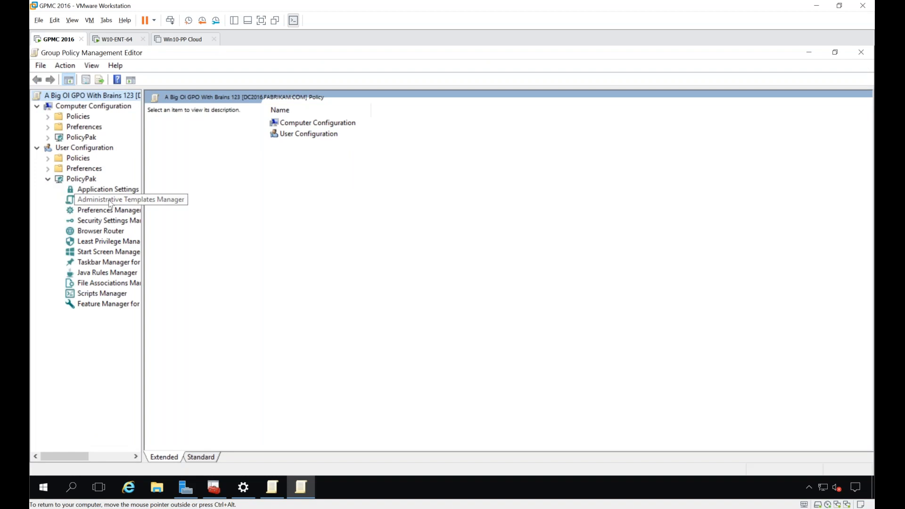
{"action": "left_click", "coordinate": [110, 201]}
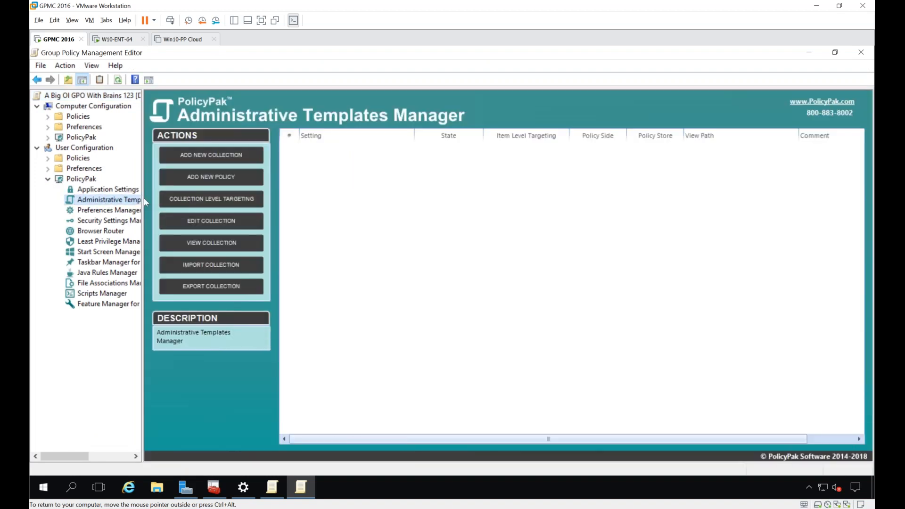
{"action": "left_click_drag", "start_coordinate": [143, 198], "coordinate": [182, 198]}
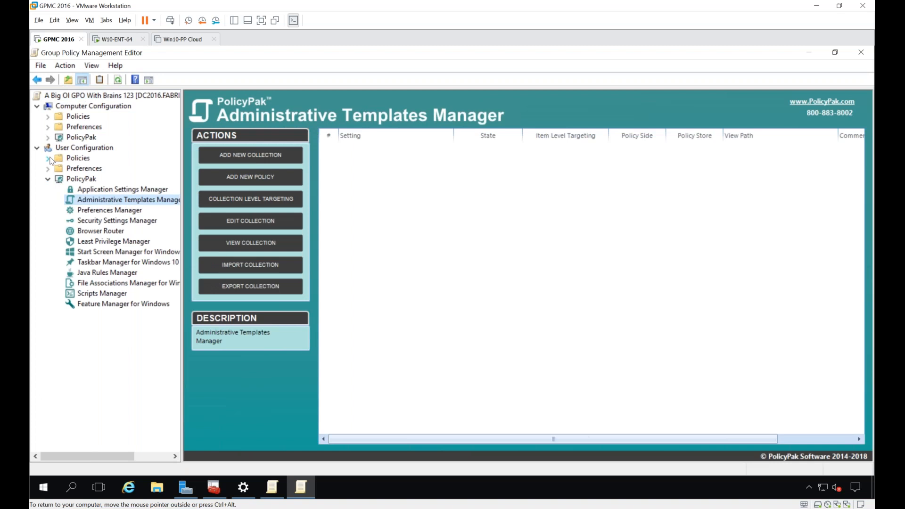
Step: Look over the standard Administrative Templates categories under User Configuration's Policies, and collapse them again
{"action": "left_click", "coordinate": [48, 158]}
{"action": "left_click", "coordinate": [59, 189]}
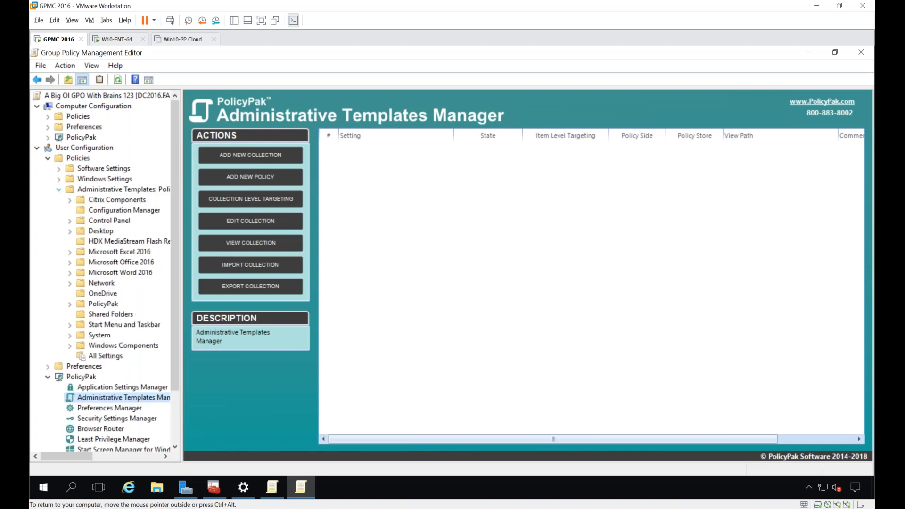
{"action": "left_click", "coordinate": [58, 189]}
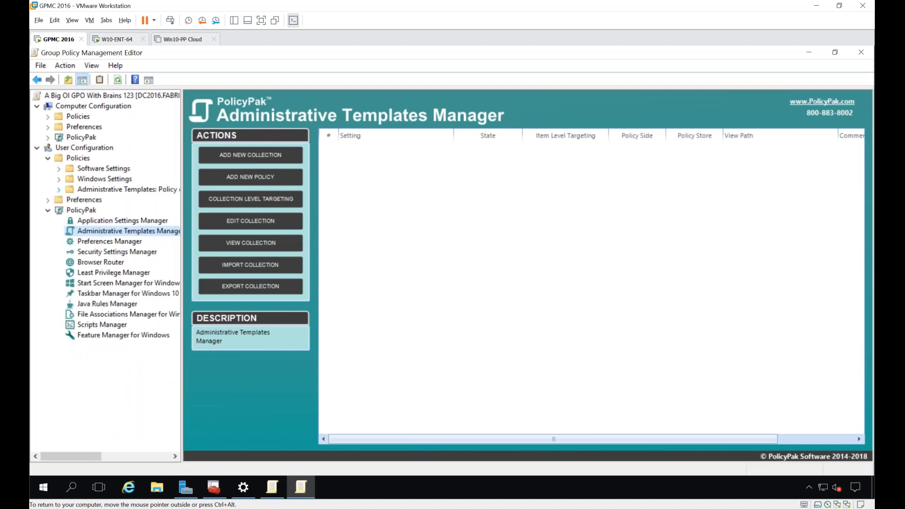
Step: Add an Administrative Templates Manager collection named When machines are Windows 10
{"action": "right_click", "coordinate": [361, 178]}
{"action": "mouse_move", "coordinate": [382, 183]}
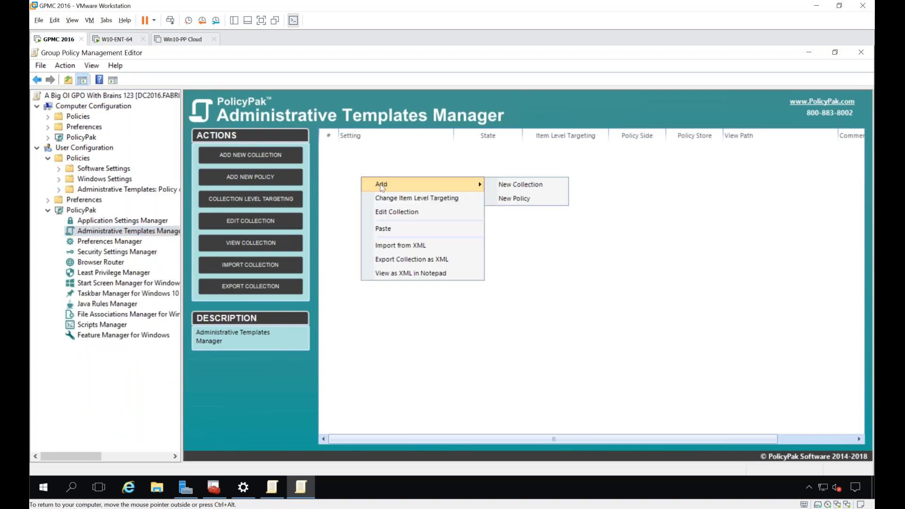
{"action": "left_click", "coordinate": [522, 184]}
{"action": "type", "text": "When ma"}
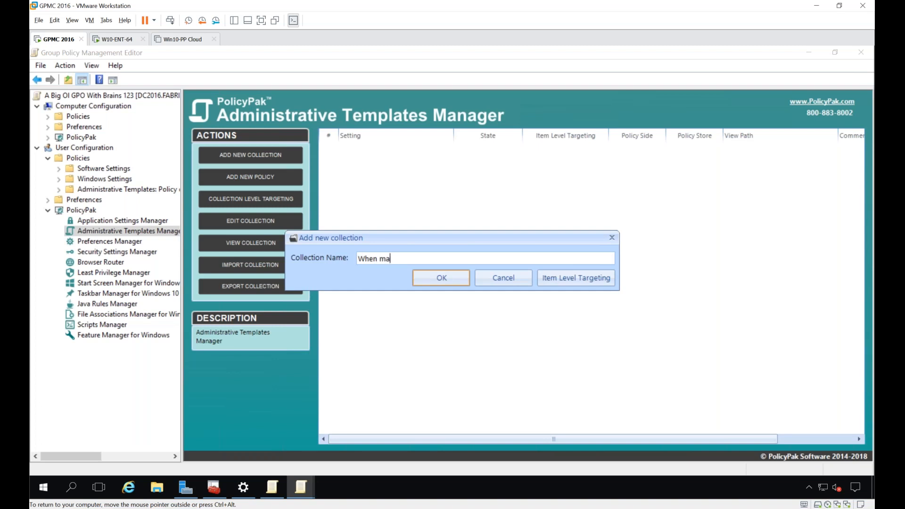
{"action": "type", "text": "chines are Windows 10"}
{"action": "key", "text": "Return"}
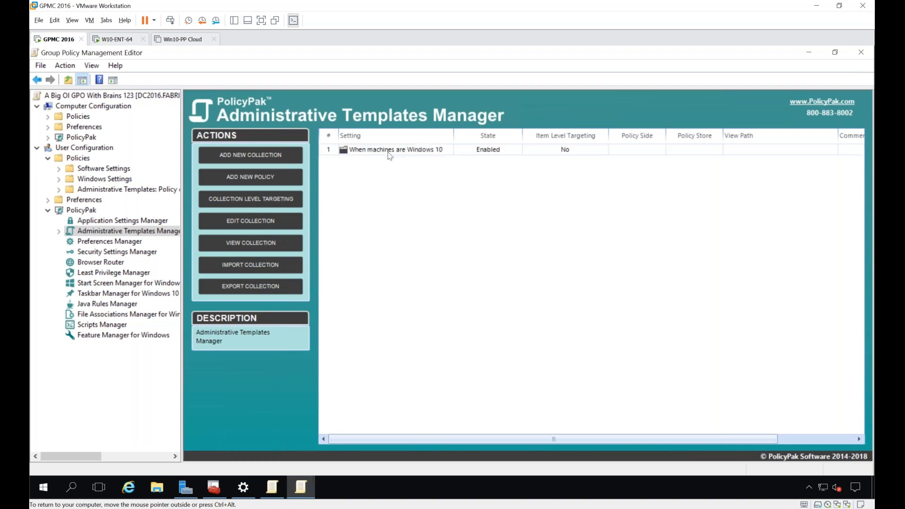
Step: Give the When machines are Windows 10 collection an Operating System targeting condition with the product set to Windows 10
{"action": "right_click", "coordinate": [388, 150]}
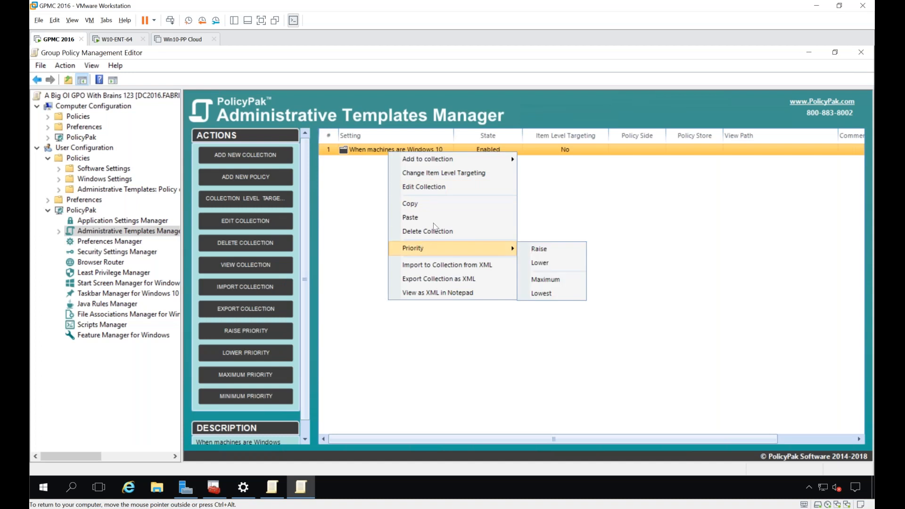
{"action": "left_click", "coordinate": [453, 177]}
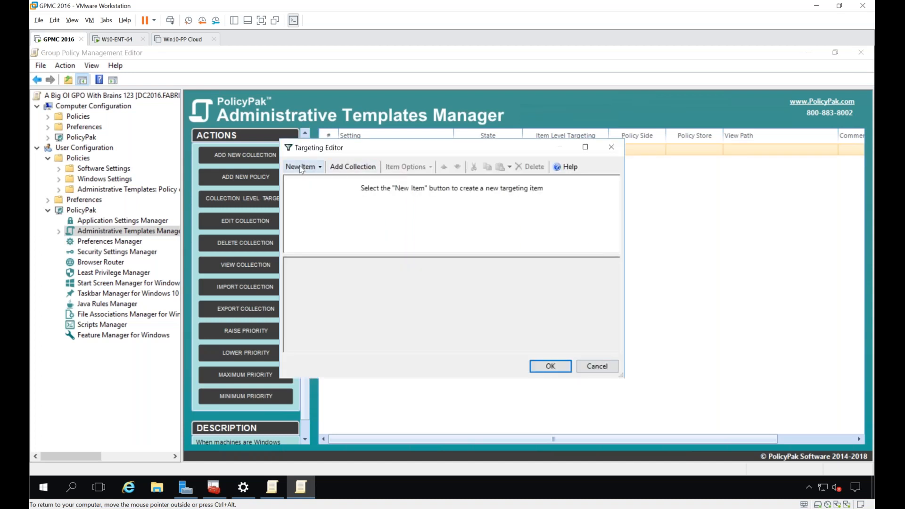
{"action": "left_click", "coordinate": [302, 167]}
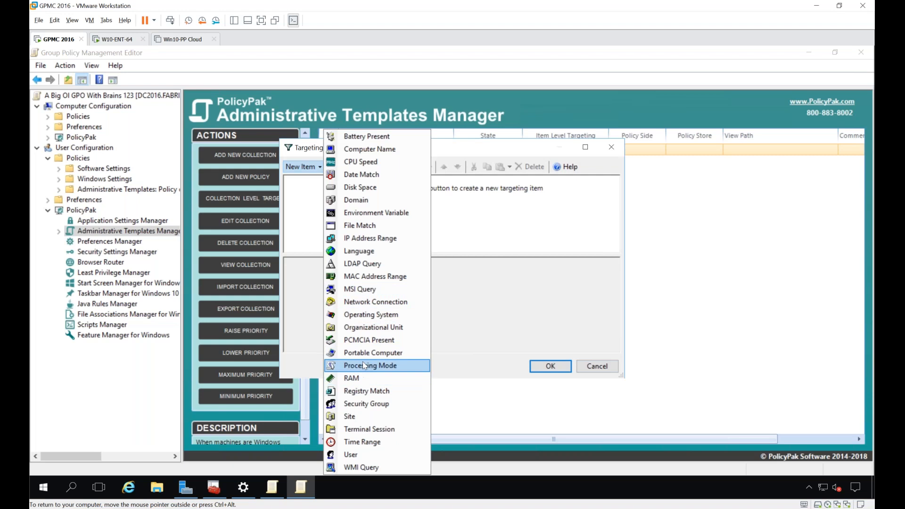
{"action": "left_click", "coordinate": [380, 315]}
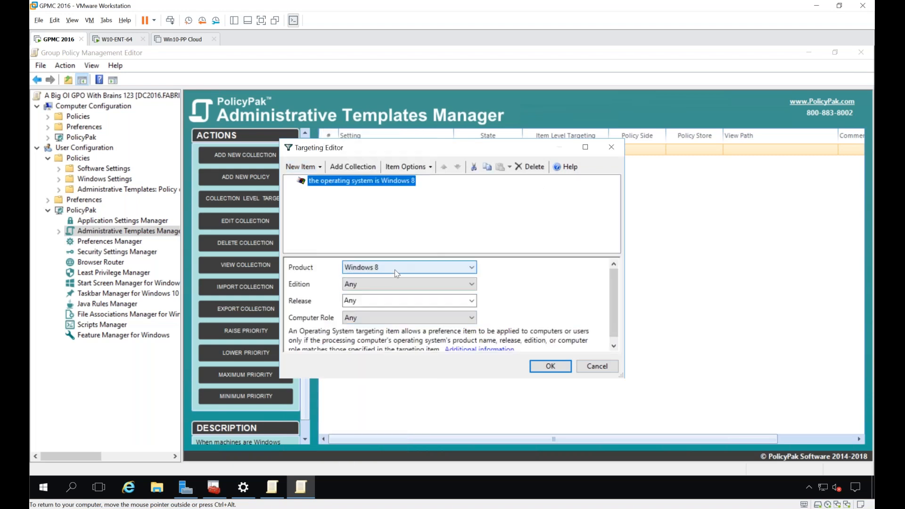
{"action": "left_click", "coordinate": [400, 268]}
{"action": "left_click", "coordinate": [375, 374]}
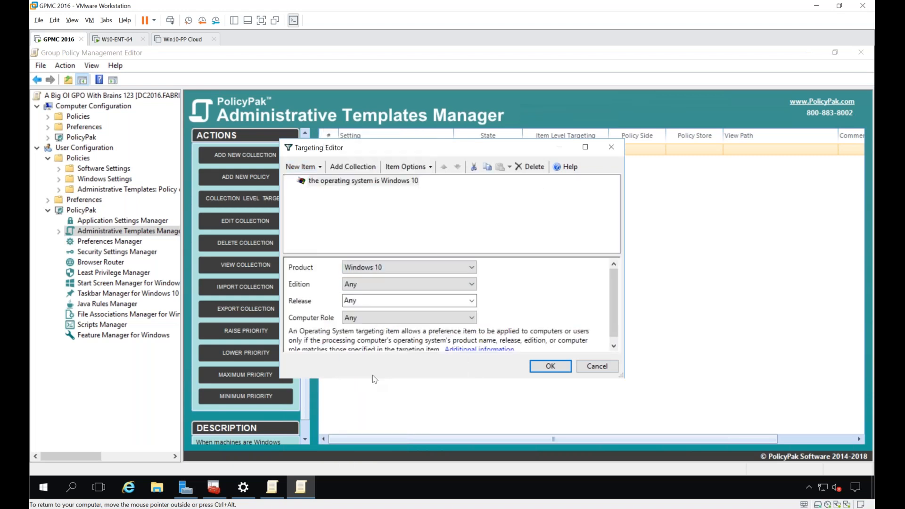
{"action": "left_click", "coordinate": [532, 367]}
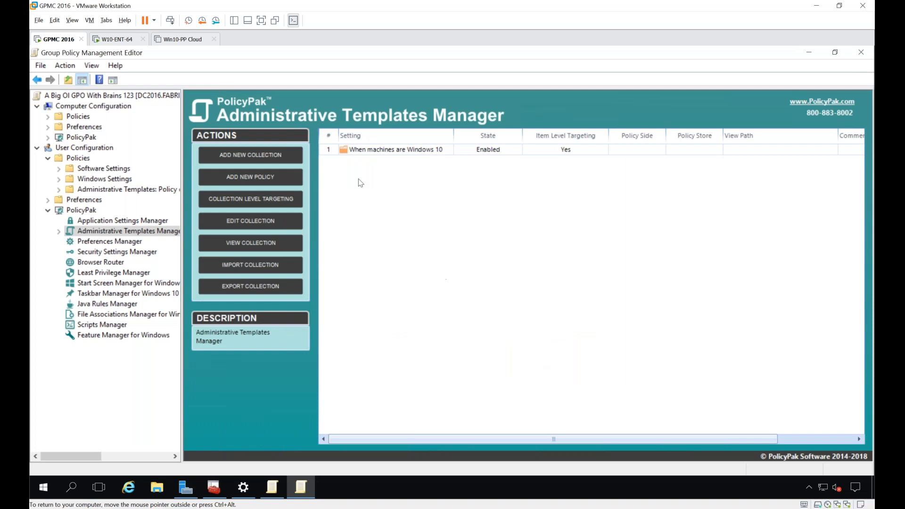
Step: Start another new collection and name it When the dude is coming in over RDS session
{"action": "right_click", "coordinate": [366, 187]}
{"action": "mouse_move", "coordinate": [368, 187]}
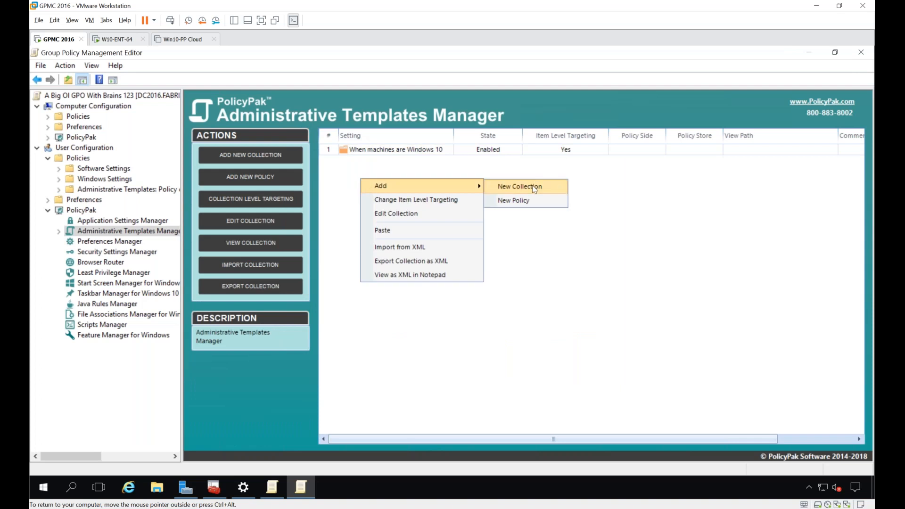
{"action": "left_click", "coordinate": [534, 188]}
{"action": "type", "text": "When "}
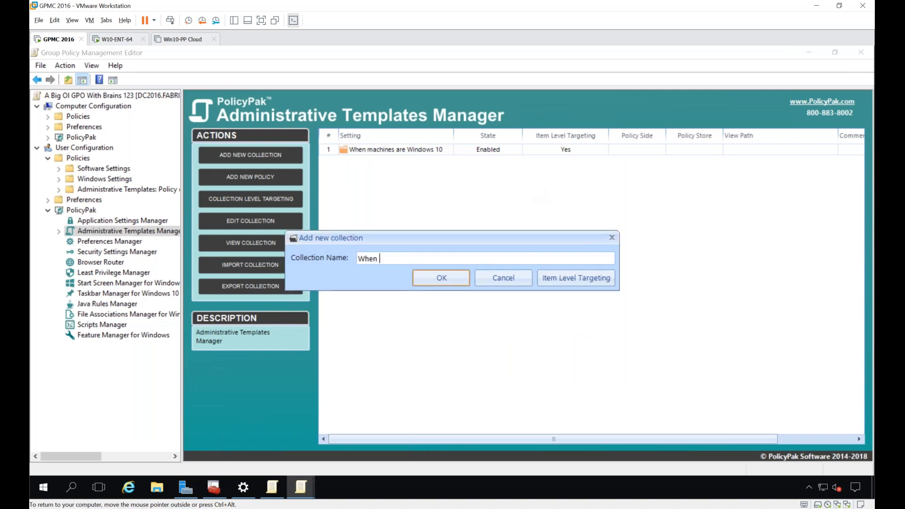
{"action": "type", "text": "the dude is coming in ove"}
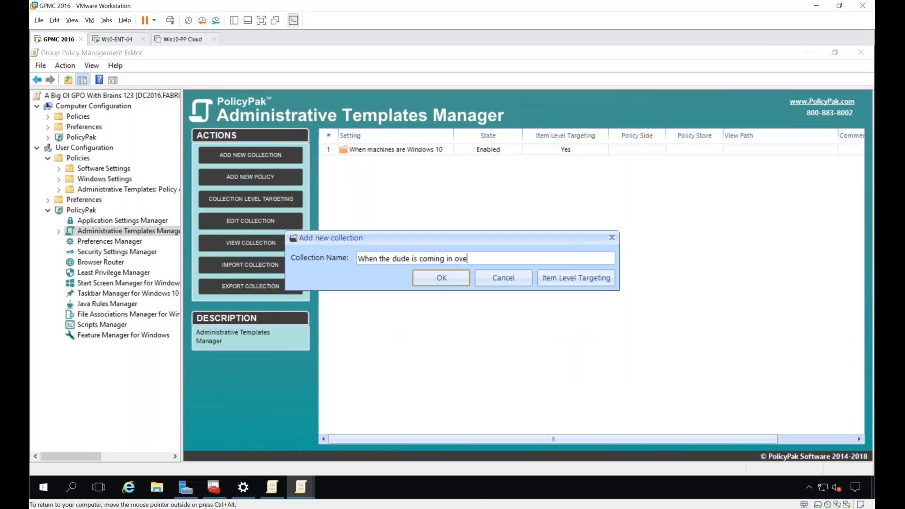
{"action": "type", "text": "r RDS session"}
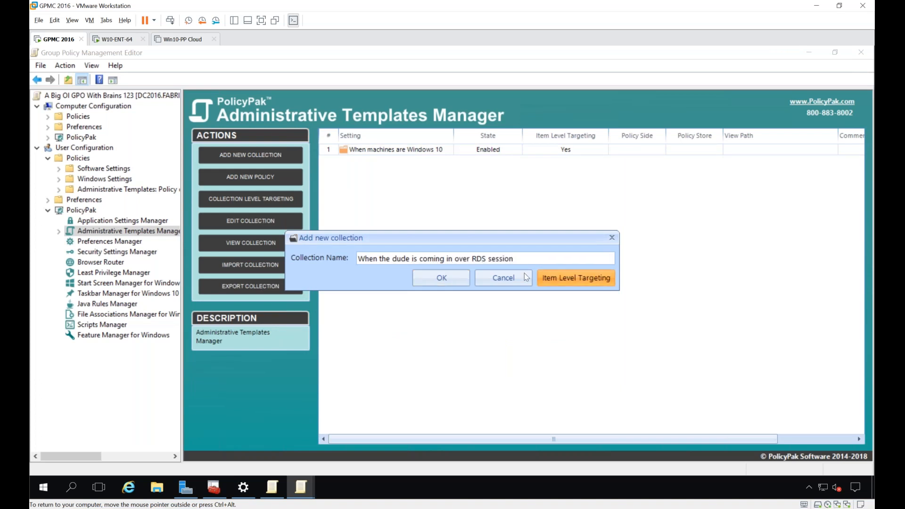
Step: Add a Terminal Session targeting condition to the RDS session collection, save it, and widen the Setting column to fit the full name
{"action": "left_click", "coordinate": [576, 278]}
{"action": "left_click", "coordinate": [315, 169]}
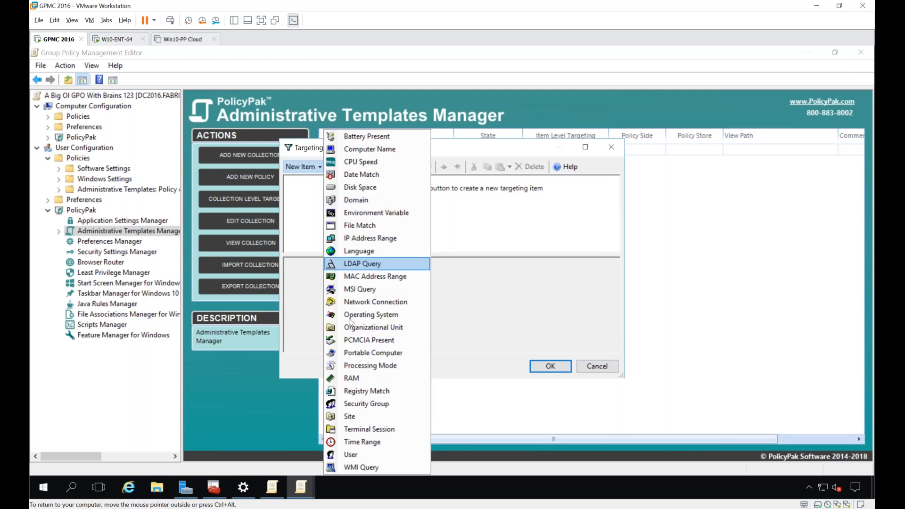
{"action": "left_click", "coordinate": [347, 429]}
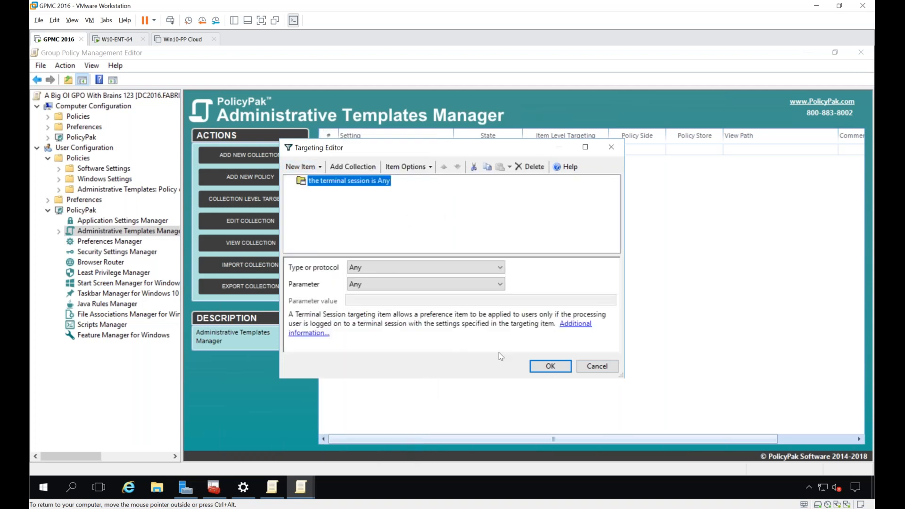
{"action": "left_click", "coordinate": [542, 367]}
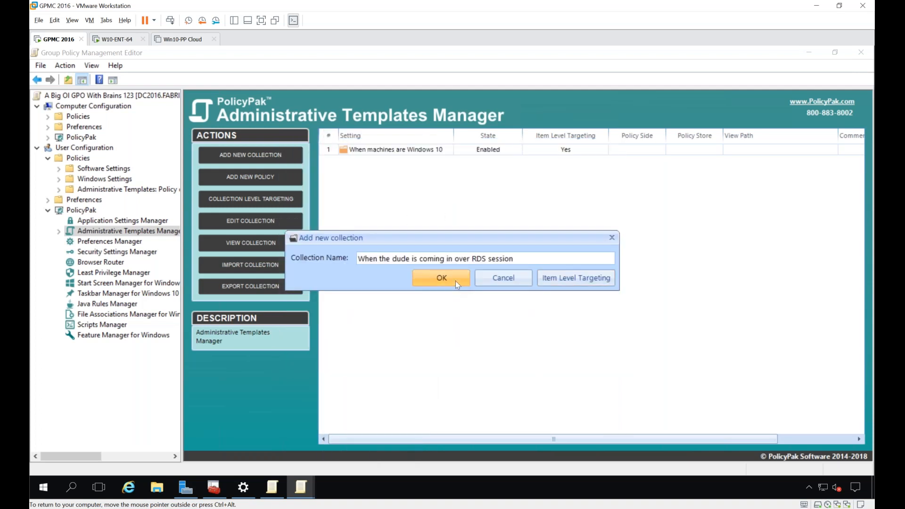
{"action": "left_click", "coordinate": [418, 278]}
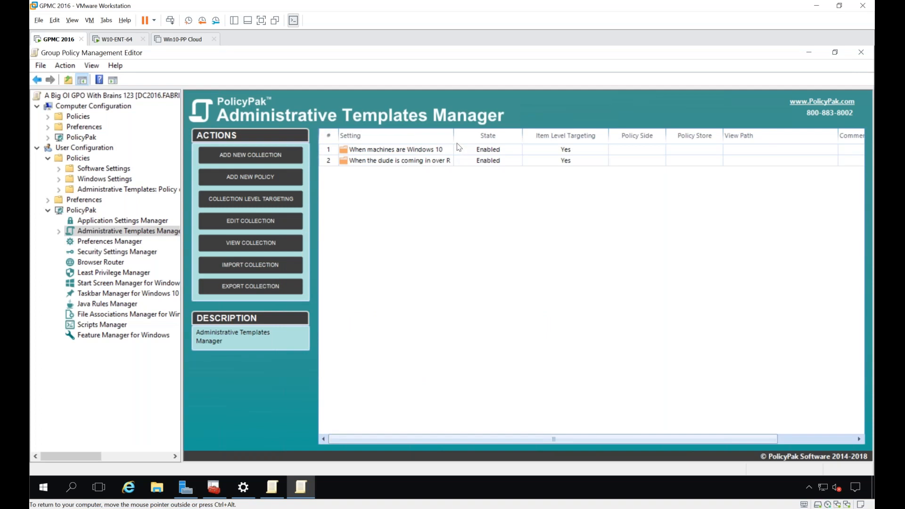
{"action": "left_click_drag", "start_coordinate": [453, 135], "coordinate": [497, 135]}
{"action": "left_click", "coordinate": [495, 149]}
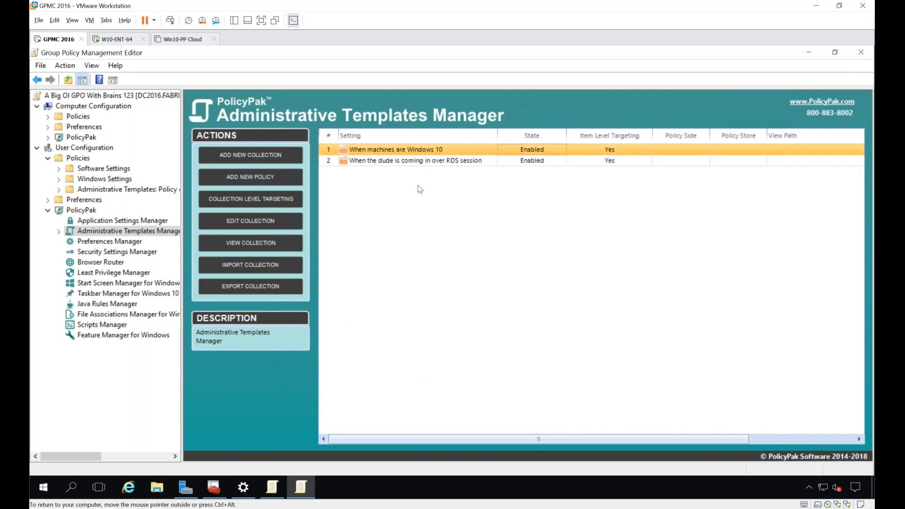
Step: Start a new Administrative Templates Manager collection and name it When the Sales Team
{"action": "right_click", "coordinate": [381, 193]}
{"action": "mouse_move", "coordinate": [395, 194]}
{"action": "left_click", "coordinate": [524, 196]}
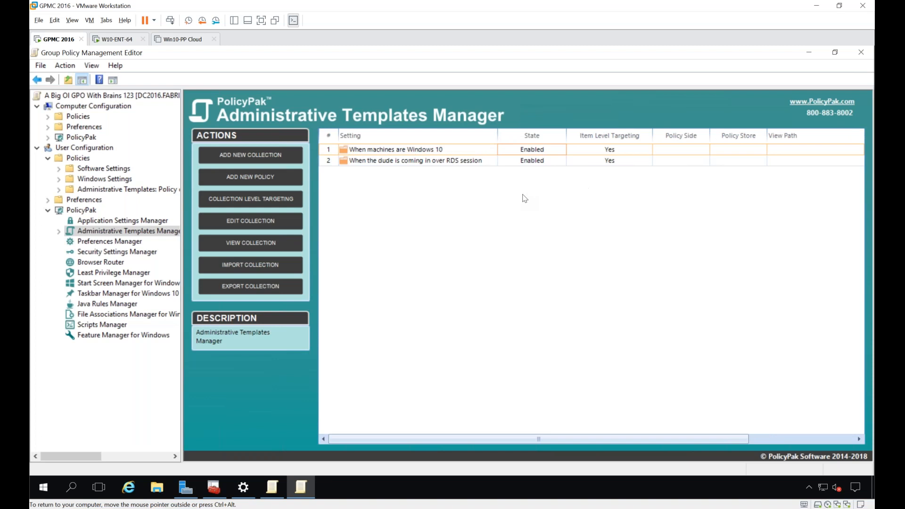
{"action": "type", "text": "When the Sales Team"}
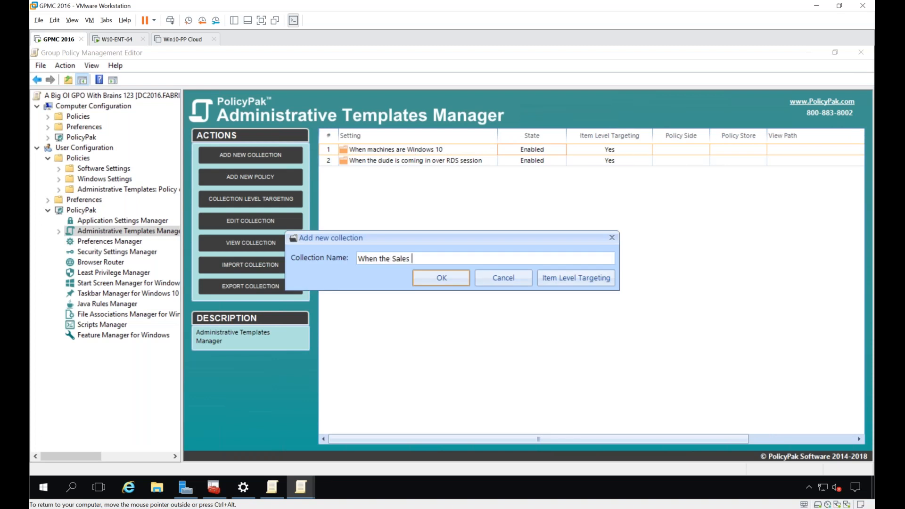
Step: Target the When the Sales Team collection to users in the FABRIKAM\EastSalesUsers security group and save the collection
{"action": "left_click", "coordinate": [578, 277]}
{"action": "left_click", "coordinate": [306, 168]}
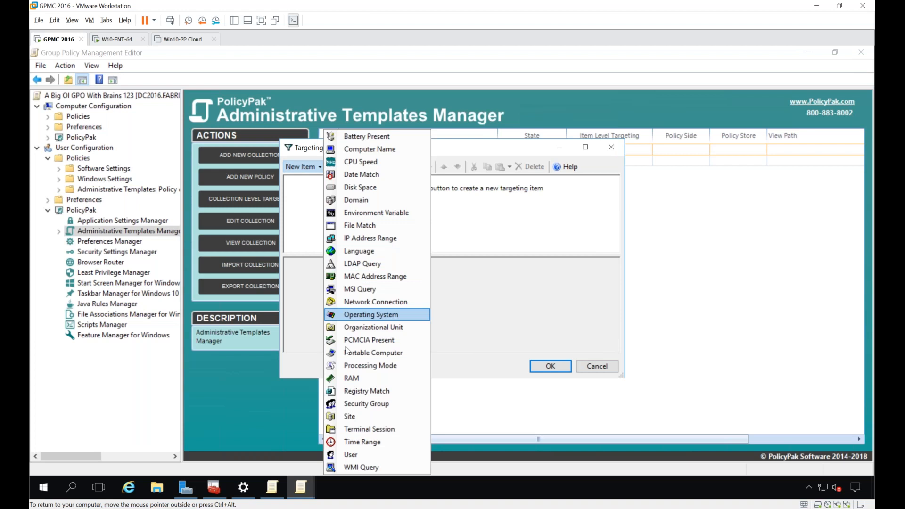
{"action": "left_click", "coordinate": [356, 405]}
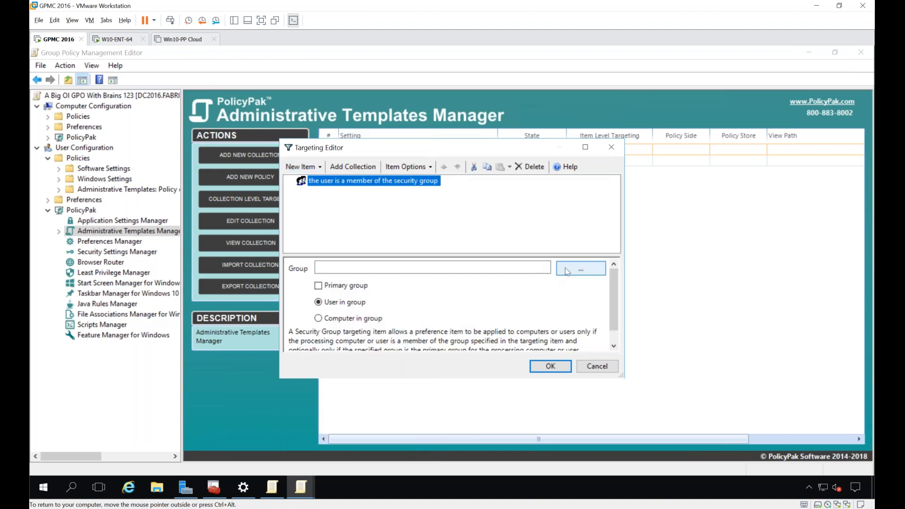
{"action": "left_click", "coordinate": [580, 268]}
{"action": "type", "text": "eas"}
{"action": "key", "text": "Return"}
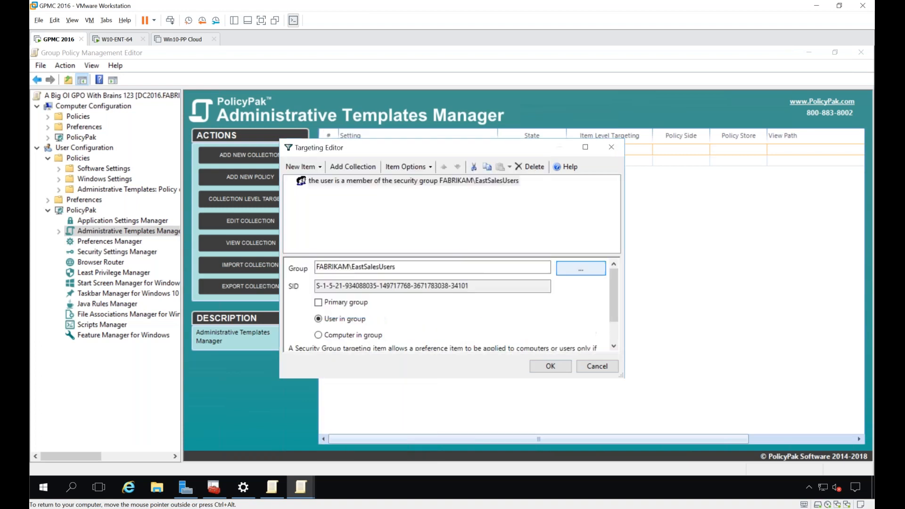
{"action": "left_click", "coordinate": [550, 366]}
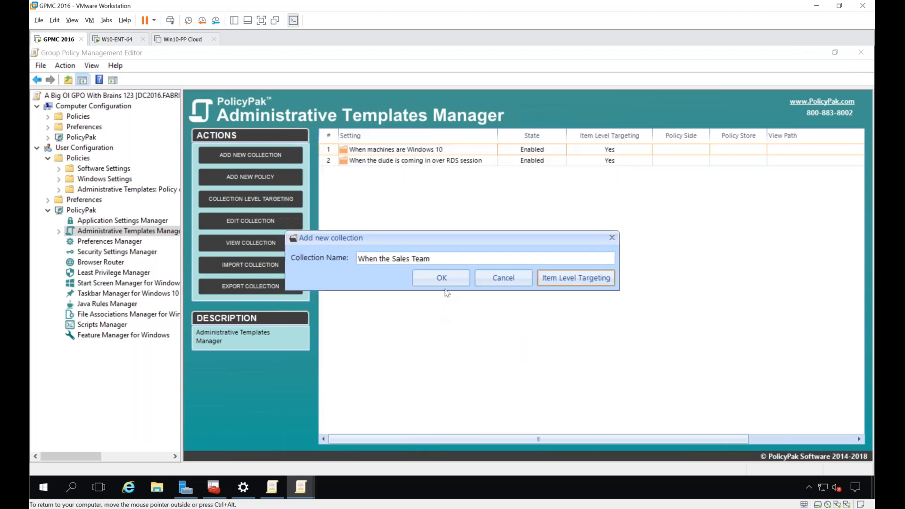
{"action": "left_click", "coordinate": [447, 280]}
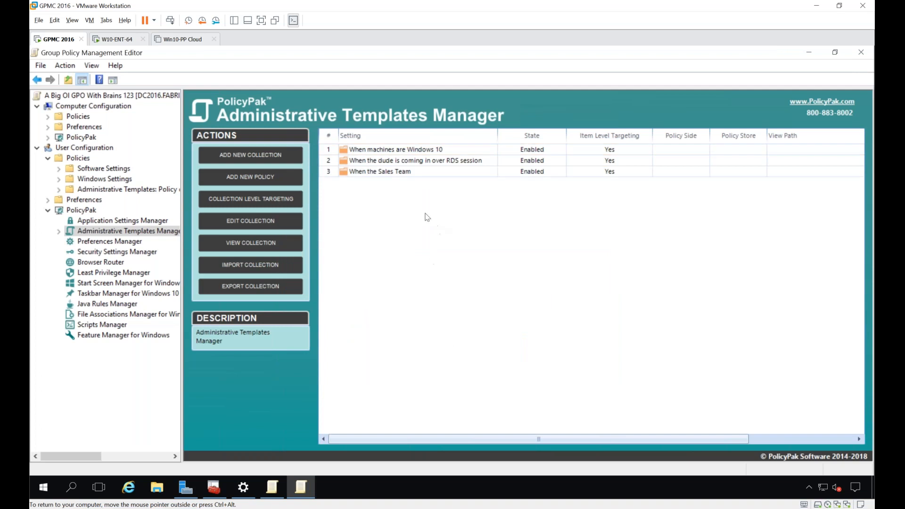
Step: Add the Prohibit access to Control Panel and PC settings policy to the RDS session collection and set it to Enabled
{"action": "double_click", "coordinate": [420, 161]}
{"action": "right_click", "coordinate": [347, 159]}
{"action": "mouse_move", "coordinate": [453, 165]}
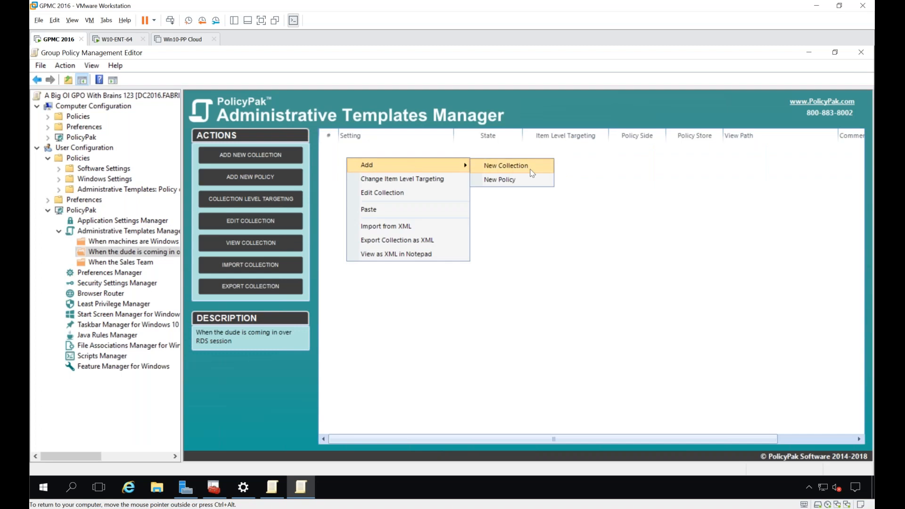
{"action": "left_click", "coordinate": [522, 179]}
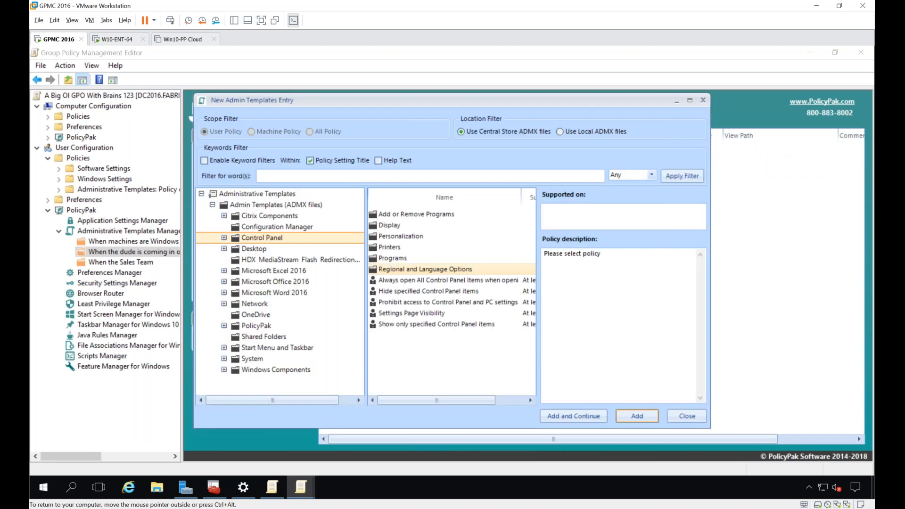
{"action": "left_click", "coordinate": [422, 300]}
{"action": "left_click", "coordinate": [641, 417]}
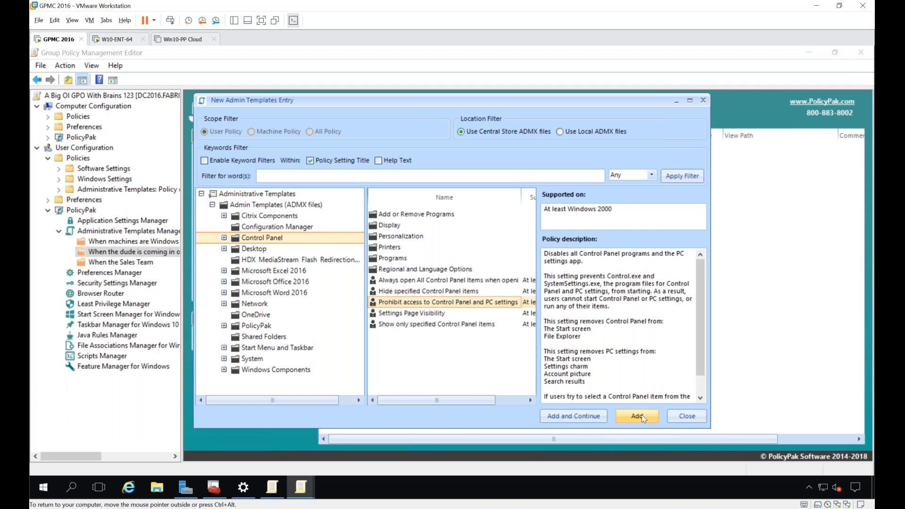
{"action": "left_click_drag", "start_coordinate": [314, 98], "coordinate": [545, 61]}
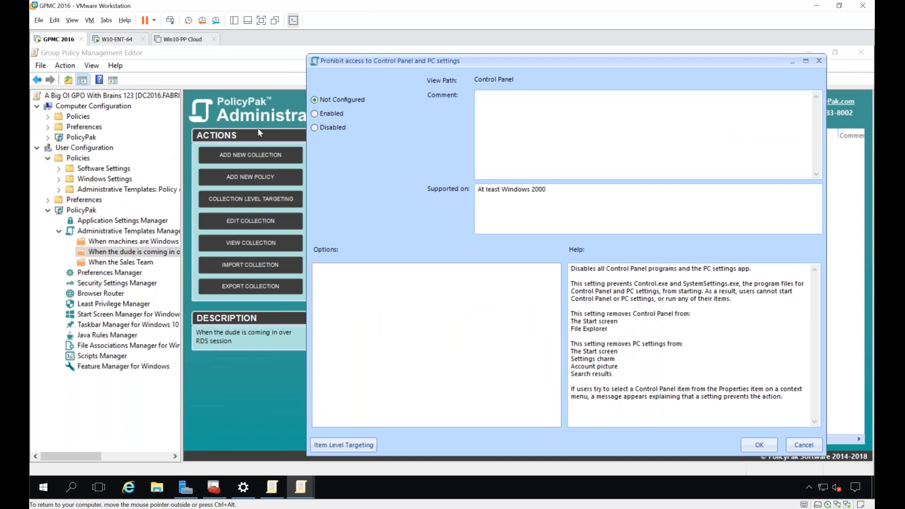
{"action": "left_click", "coordinate": [333, 119]}
{"action": "left_click", "coordinate": [750, 445]}
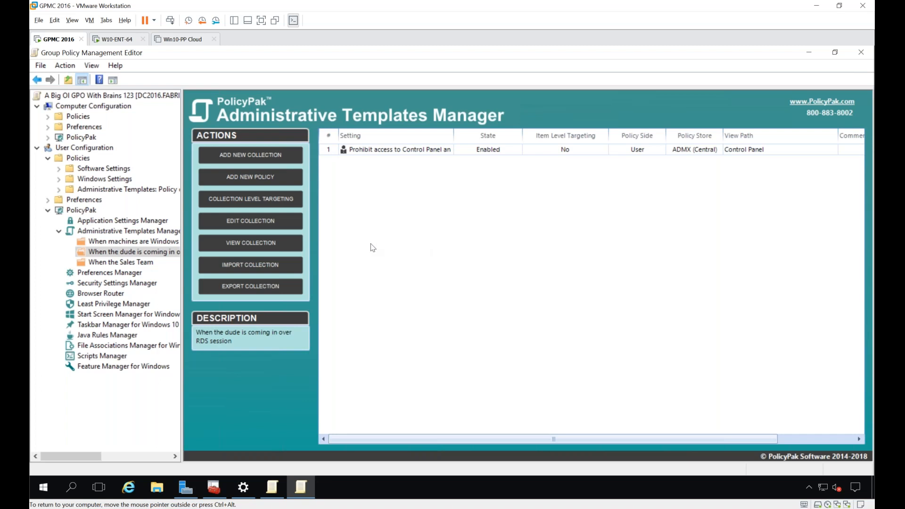
Step: Look at the export actions available for the Control Panel policy and minimize the editor and console windows to reach the desktop
{"action": "right_click", "coordinate": [367, 155]}
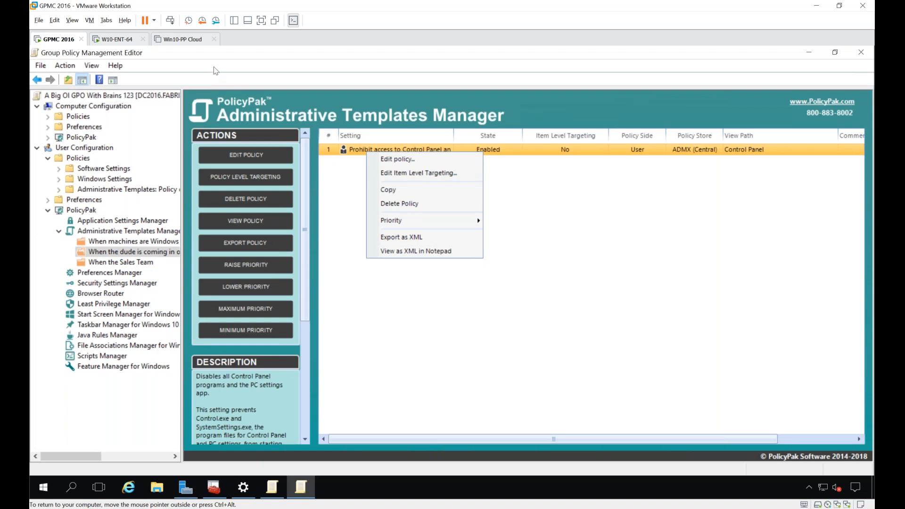
{"action": "left_click", "coordinate": [242, 57]}
{"action": "left_click_drag", "start_coordinate": [241, 54], "coordinate": [306, 365]}
{"action": "left_click", "coordinate": [619, 242]}
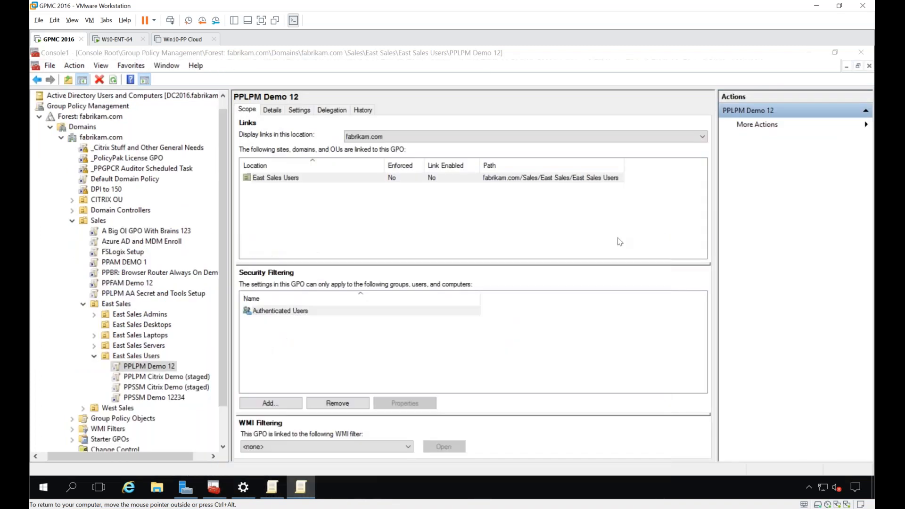
{"action": "left_click", "coordinate": [809, 53]}
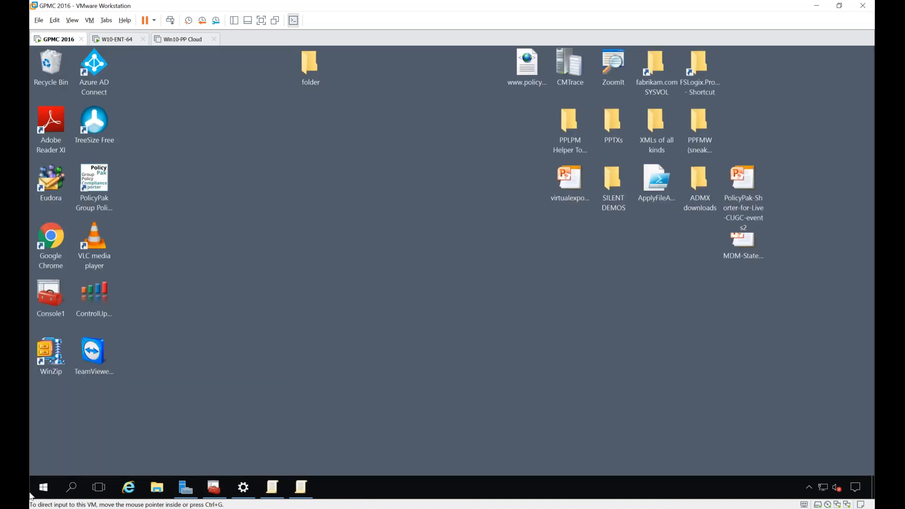
Step: Start the PolicyPak Exporter Tool and continue to its list of installer contents
{"action": "left_click", "coordinate": [43, 487]}
{"action": "scroll", "coordinate": [102, 340], "scroll_direction": "down", "scroll_amount": 6}
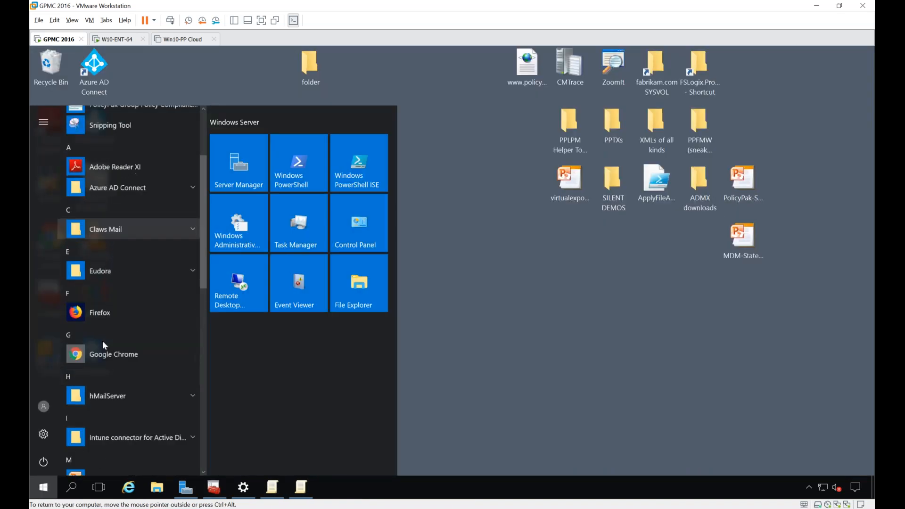
{"action": "left_click", "coordinate": [104, 355]}
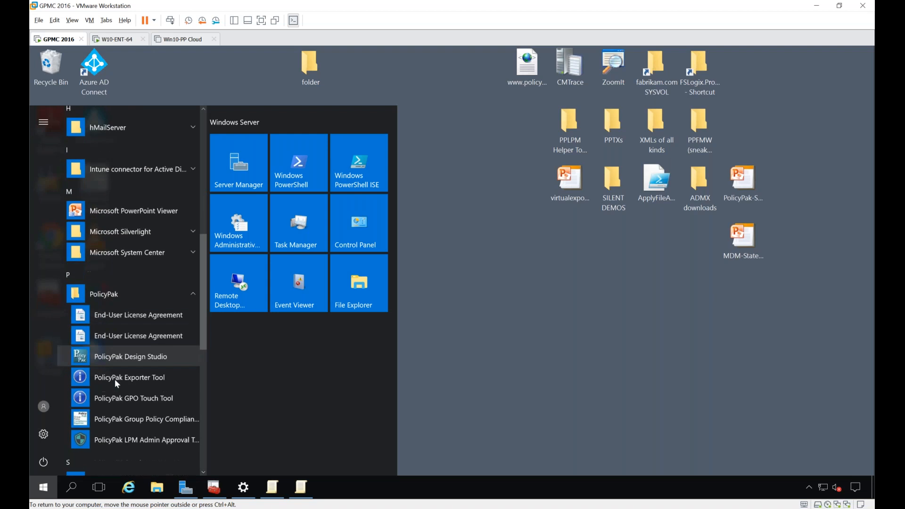
{"action": "left_click", "coordinate": [116, 379]}
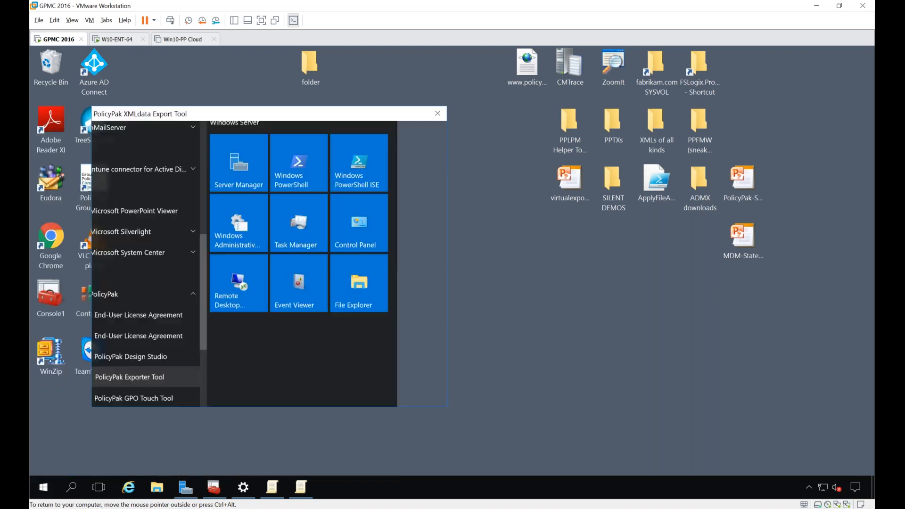
{"action": "key", "text": "Return"}
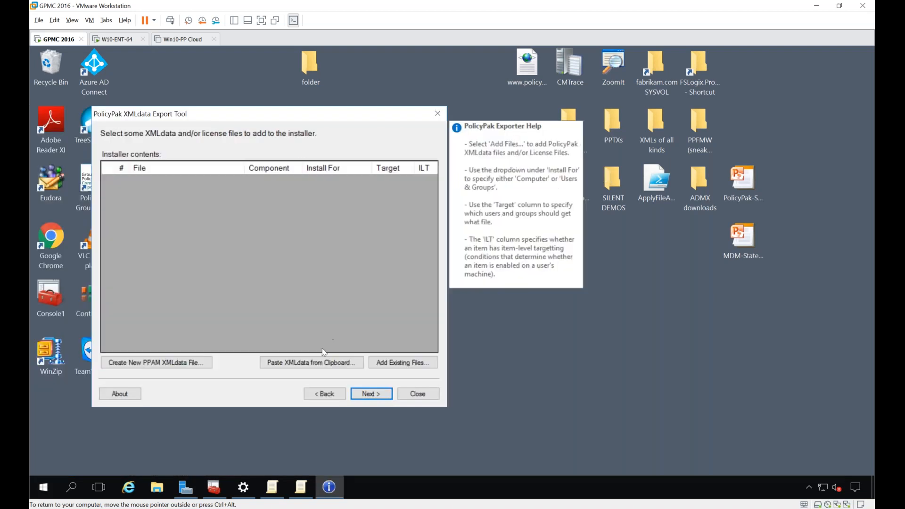
{"action": "left_click", "coordinate": [387, 364]}
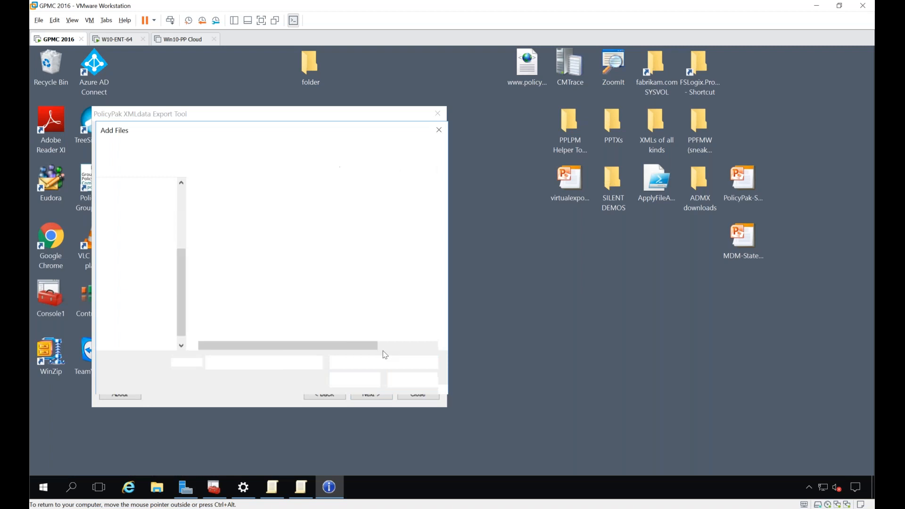
{"action": "left_click_drag", "start_coordinate": [278, 135], "coordinate": [507, 155]}
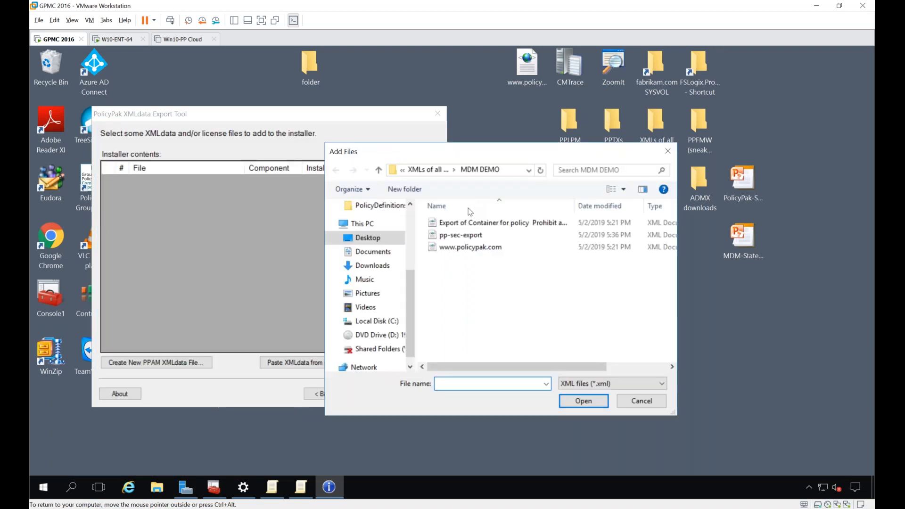
{"action": "left_click", "coordinate": [464, 222]}
{"action": "left_click", "coordinate": [460, 248], "text": "shift"}
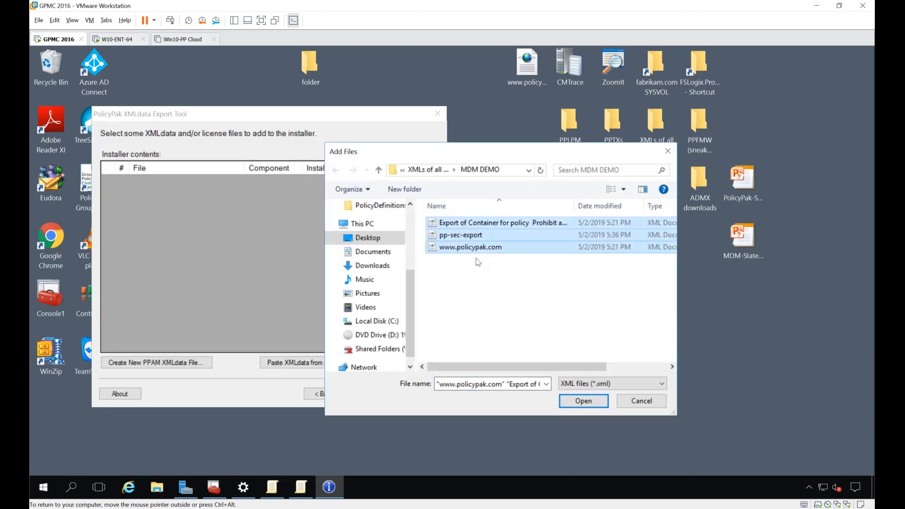
{"action": "left_click", "coordinate": [583, 401]}
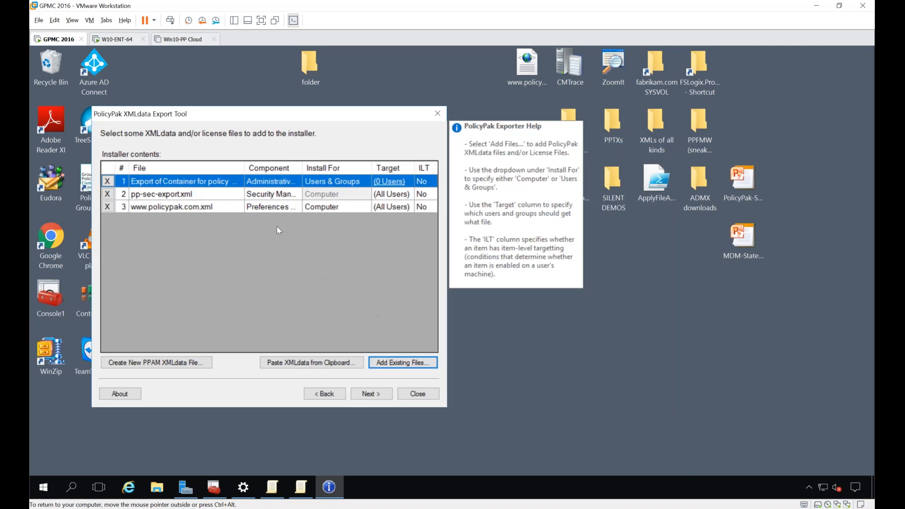
Step: Set the policy container export file to install for Computer instead of Users & Groups
{"action": "left_click", "coordinate": [365, 183]}
{"action": "left_click", "coordinate": [366, 183]}
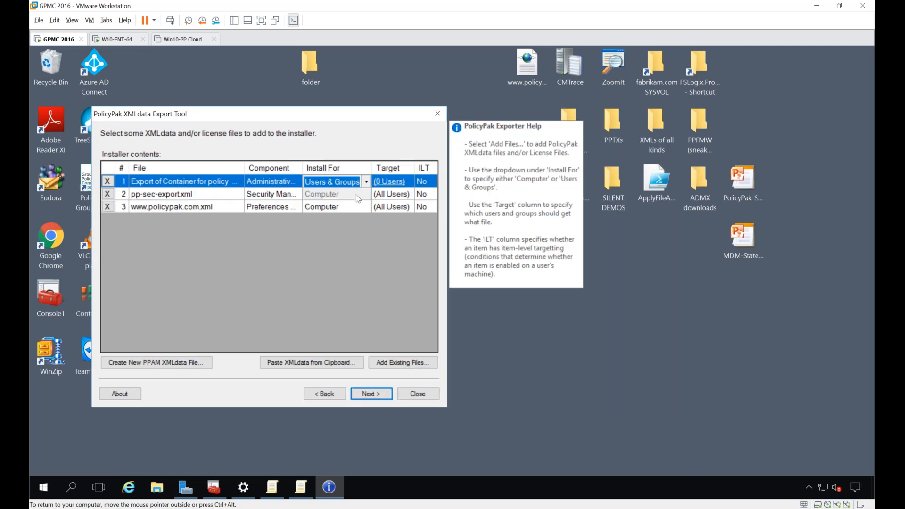
{"action": "left_click", "coordinate": [365, 185]}
{"action": "left_click", "coordinate": [360, 194]}
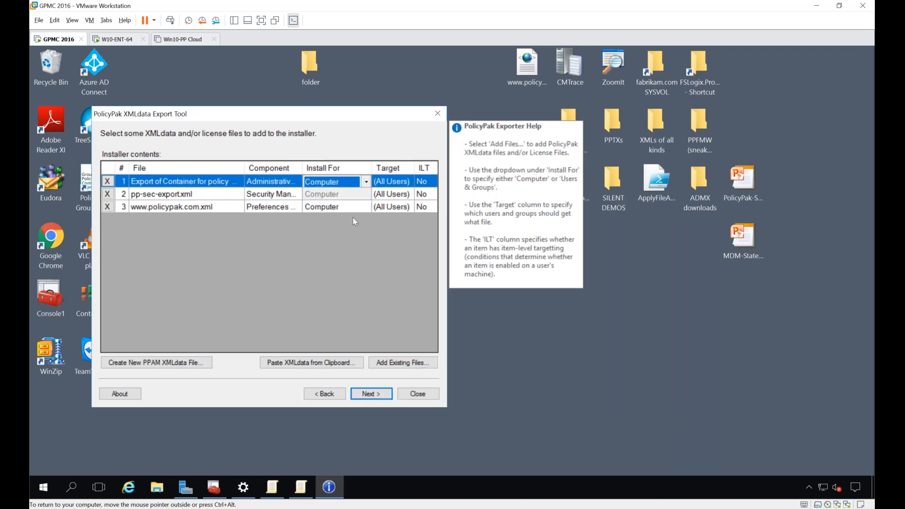
Step: Continue the export wizard to the point of saving the MSI, cancel the save and exit the wizard
{"action": "left_click", "coordinate": [367, 394]}
{"action": "left_click", "coordinate": [367, 395]}
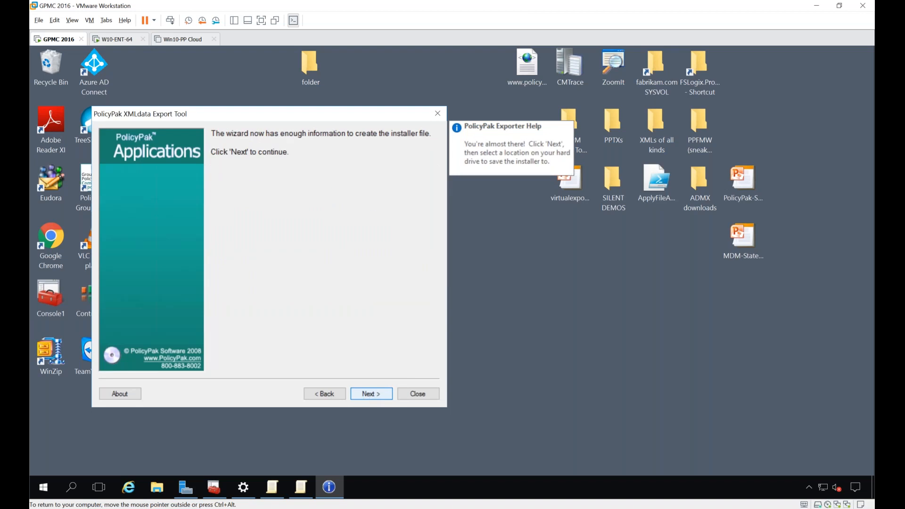
{"action": "left_click", "coordinate": [366, 395]}
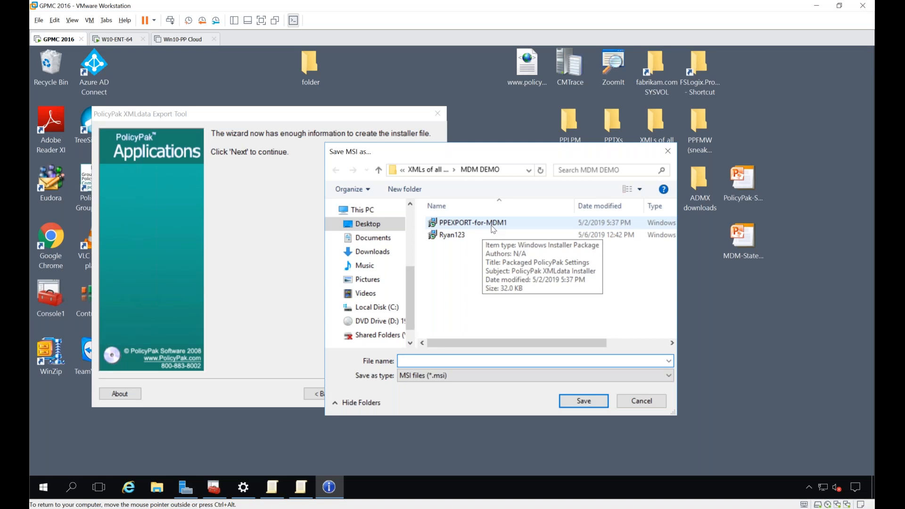
{"action": "key", "text": "Escape"}
{"action": "key", "text": "Escape"}
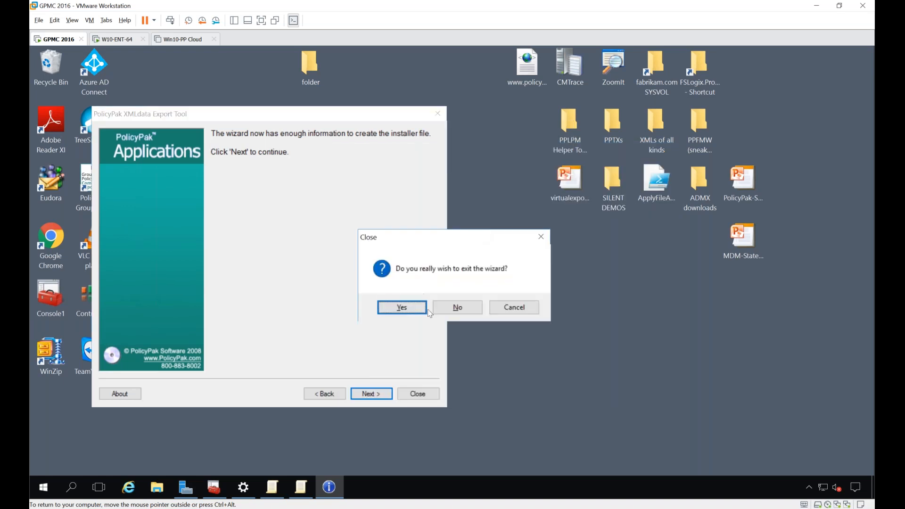
{"action": "left_click", "coordinate": [421, 309]}
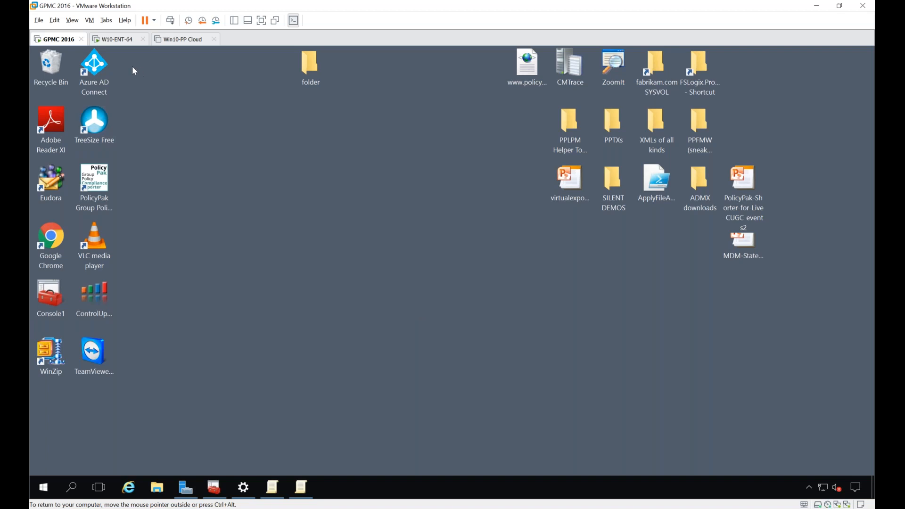
Step: Return to Console1 and toggle Link Enabled for the PPLPM AA Secret and Tools Setup GPO under Sales
{"action": "left_click", "coordinate": [223, 491]}
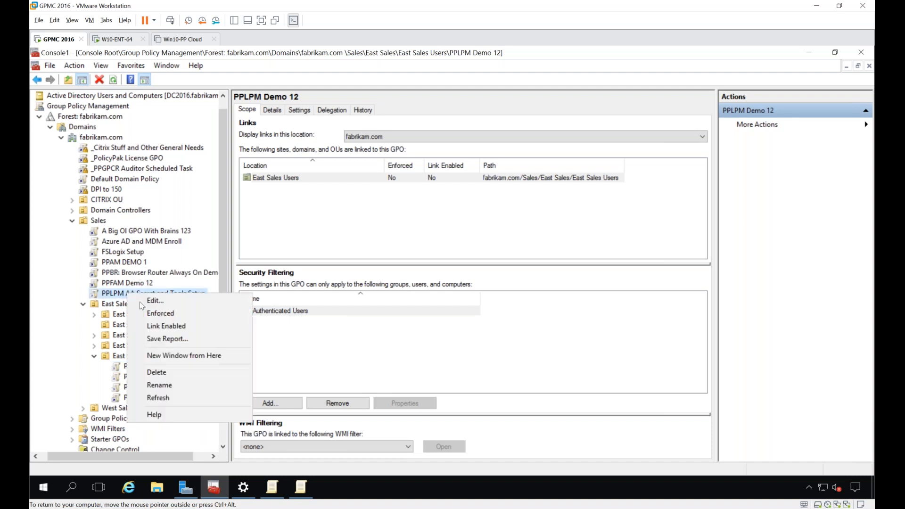
{"action": "left_click", "coordinate": [148, 326]}
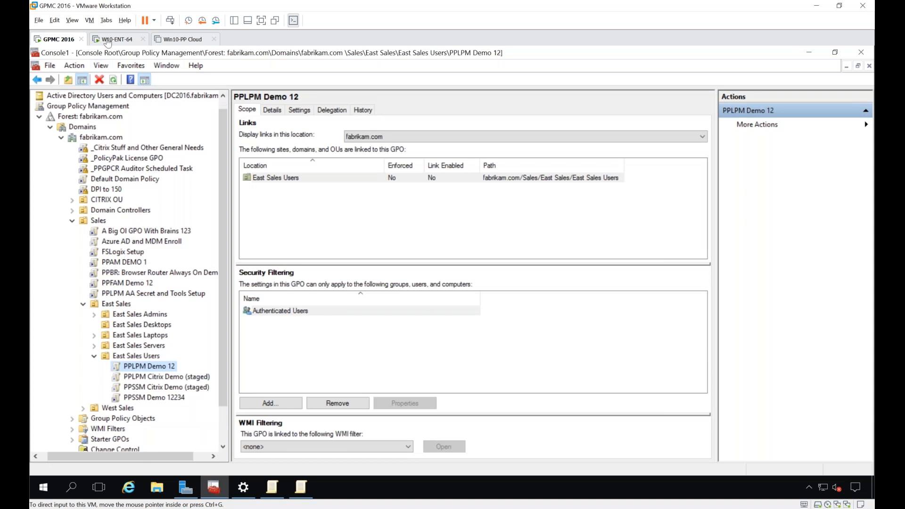
Step: Switch to the W10-ENT-64 virtual machine, run gpupdate in Command Prompt and move its window clear of the lower desktop icons
{"action": "left_click", "coordinate": [114, 39]}
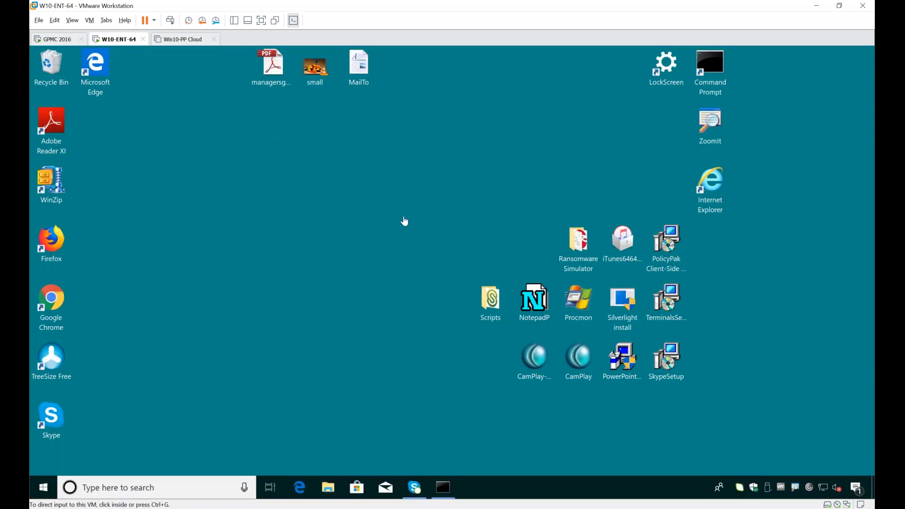
{"action": "left_click", "coordinate": [442, 486]}
{"action": "left_click", "coordinate": [490, 338]}
{"action": "type", "text": "gpupdate"}
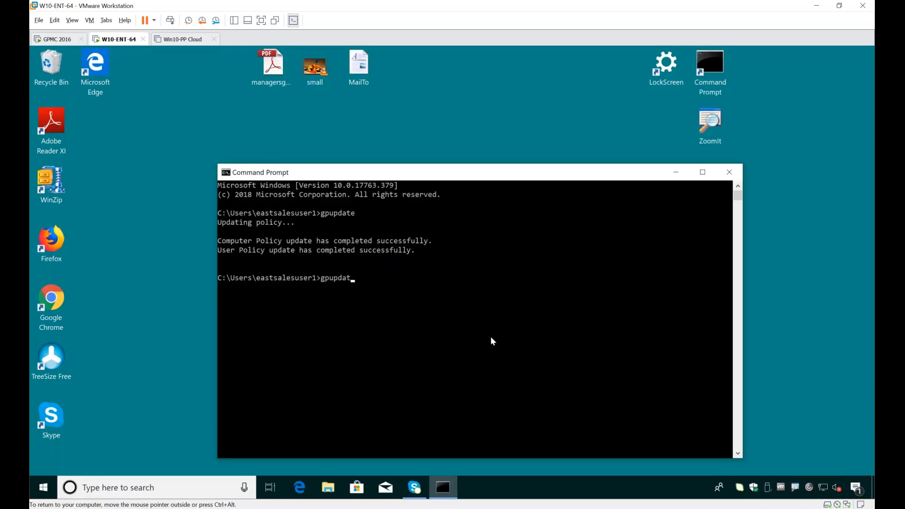
{"action": "key", "text": "Return"}
{"action": "left_click_drag", "start_coordinate": [414, 179], "coordinate": [550, 180]}
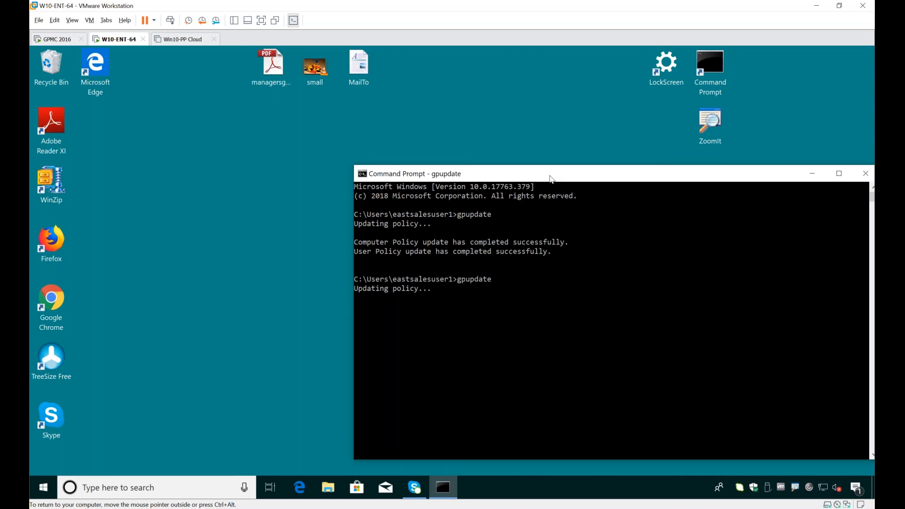
{"action": "left_click_drag", "start_coordinate": [551, 179], "coordinate": [545, 69]}
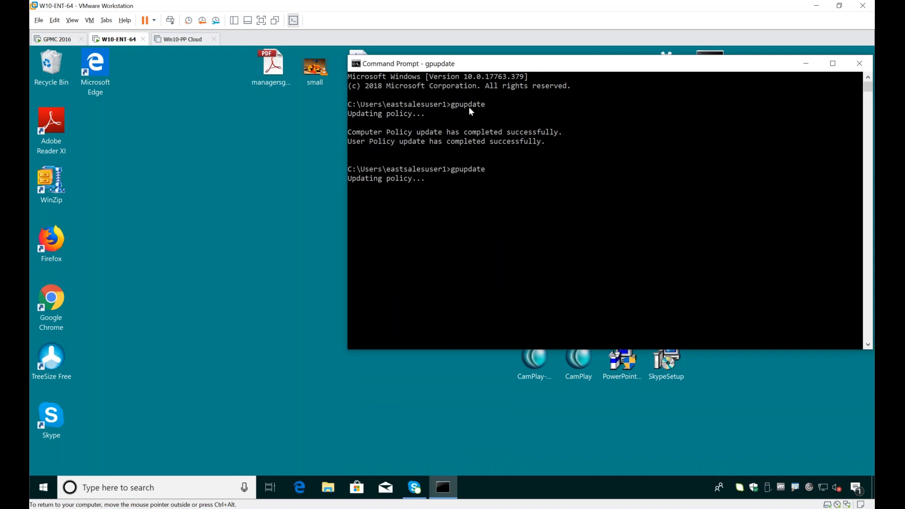
Step: Launch the PowerPointViewer installer from the cleared desktop, and open and dismiss the alternate admin credentials prompt
{"action": "left_click_drag", "start_coordinate": [463, 66], "coordinate": [781, 209]}
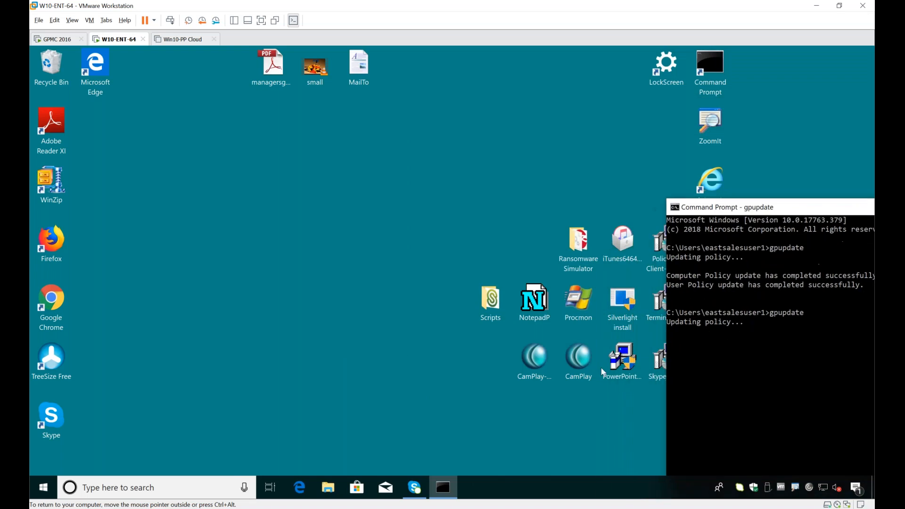
{"action": "left_click", "coordinate": [625, 366]}
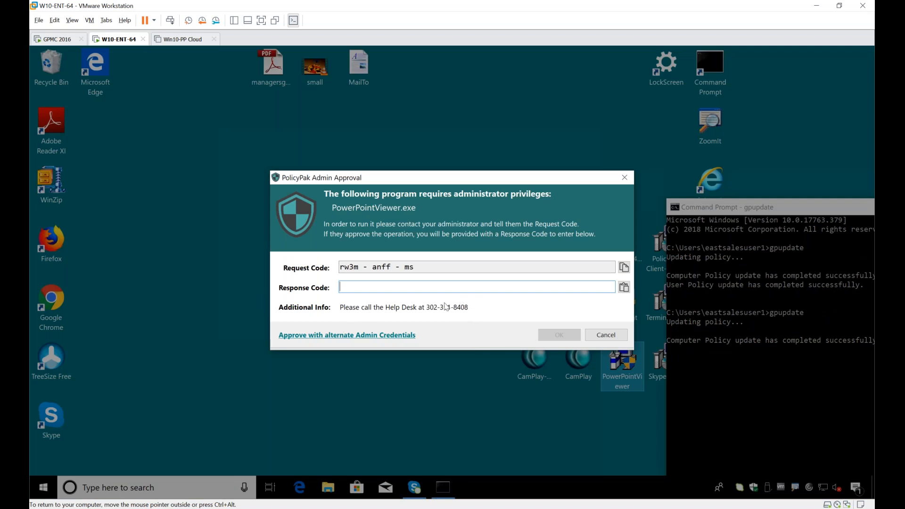
{"action": "left_click", "coordinate": [389, 335]}
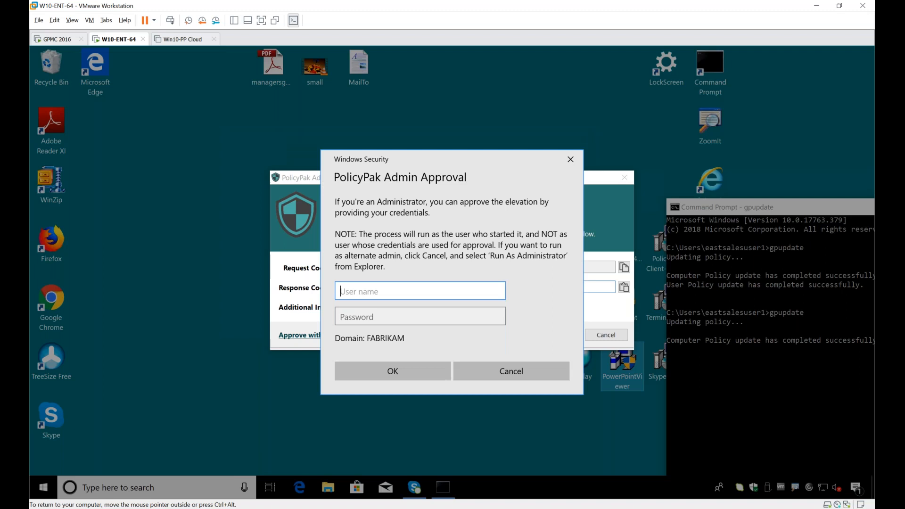
{"action": "key", "text": "Escape"}
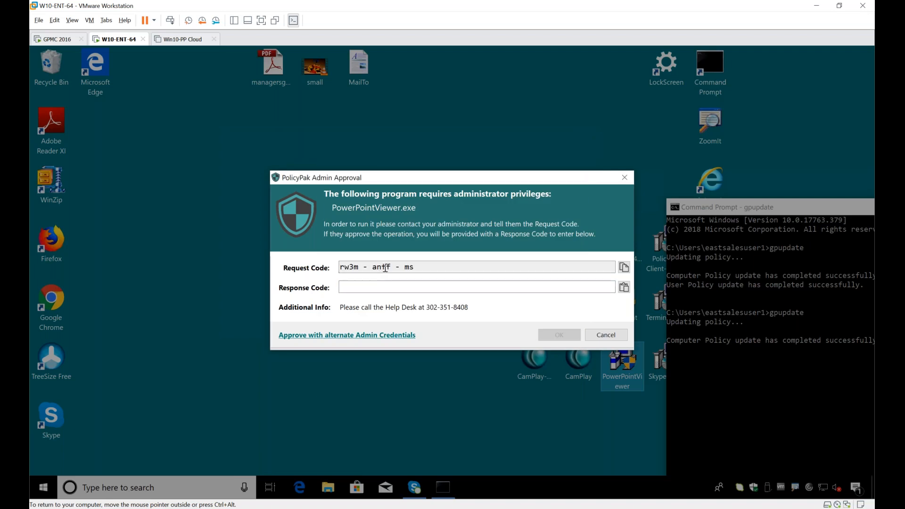
Step: Copy the request code from the PolicyPak Admin Approval dialog
{"action": "left_click_drag", "start_coordinate": [419, 266], "coordinate": [367, 266]}
{"action": "left_click", "coordinate": [461, 262]}
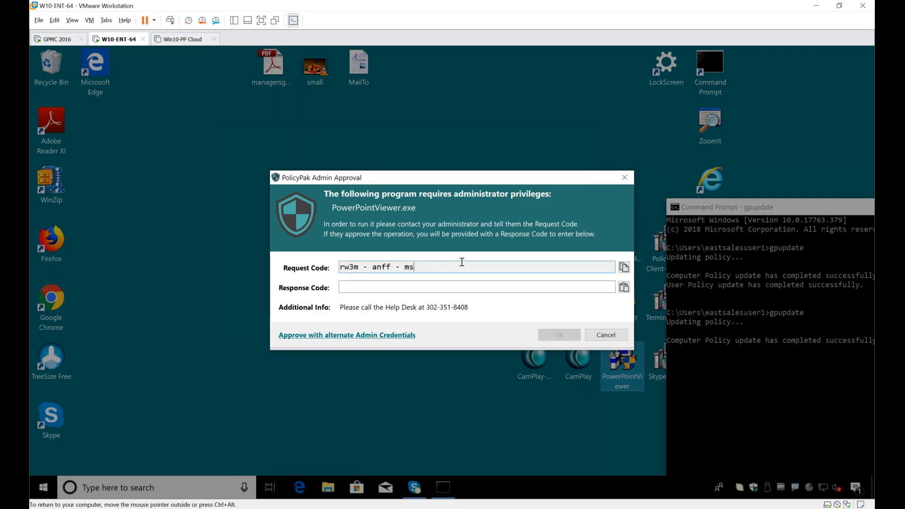
{"action": "left_click", "coordinate": [623, 267]}
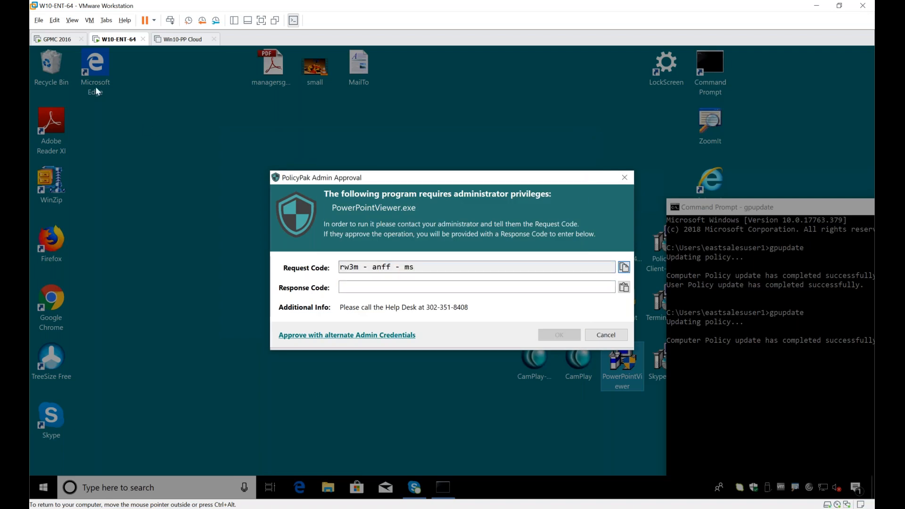
Step: Switch to the GPMC 2016 virtual machine and start the PolicyPak LPM Admin Approval Tool
{"action": "left_click", "coordinate": [53, 39]}
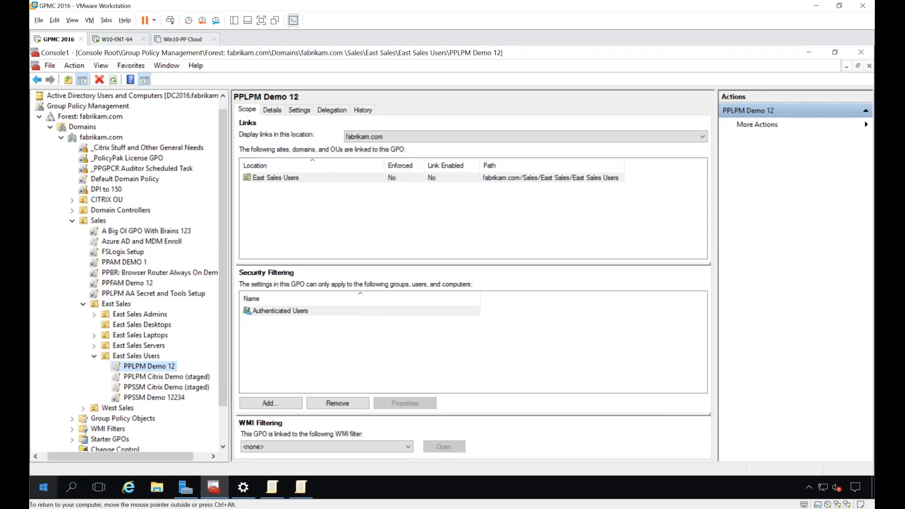
{"action": "left_click", "coordinate": [43, 487]}
{"action": "scroll", "coordinate": [100, 350], "scroll_direction": "up", "scroll_amount": 5}
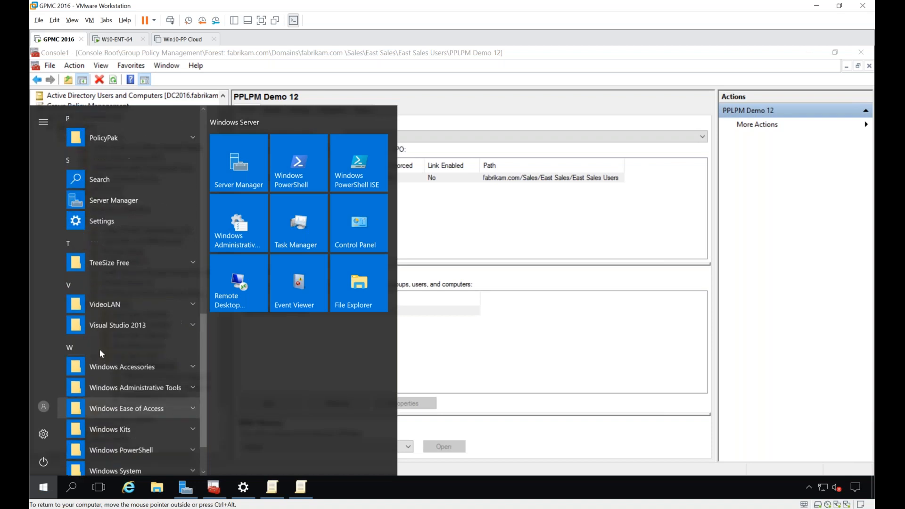
{"action": "left_click", "coordinate": [108, 293]}
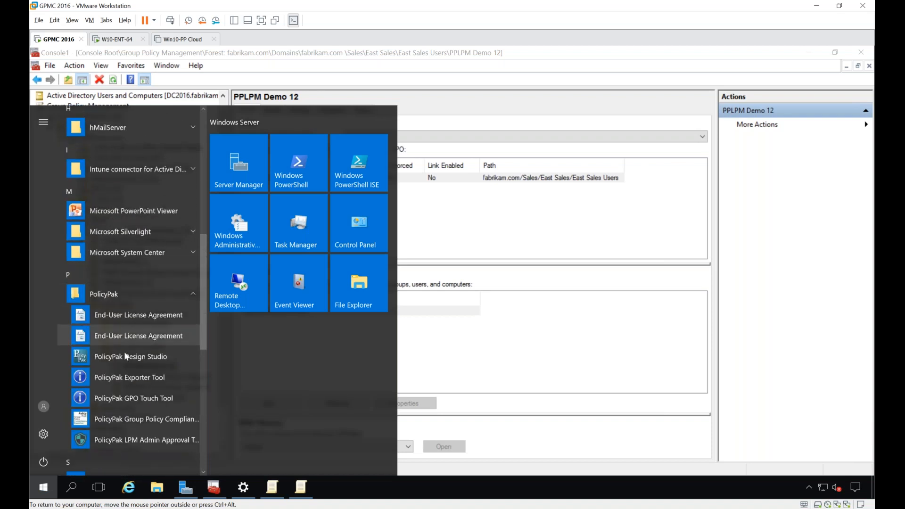
{"action": "left_click", "coordinate": [123, 440]}
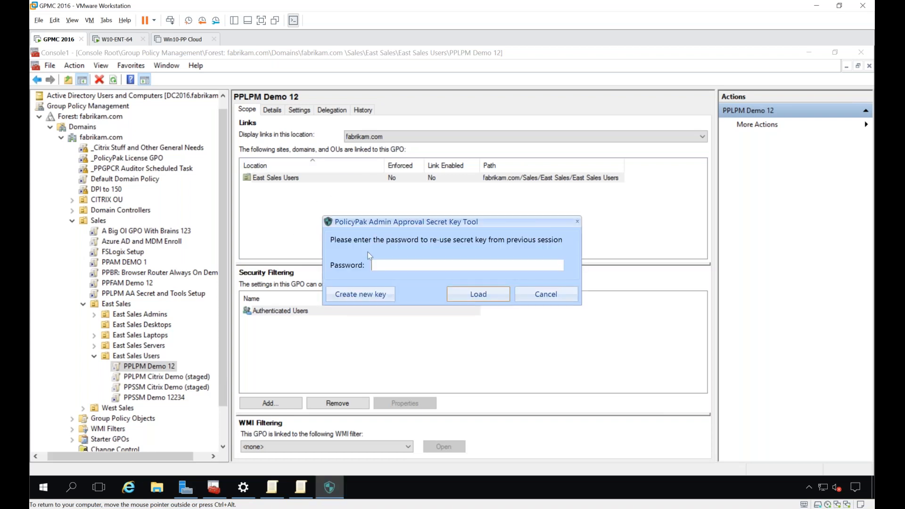
Step: Enter the secret key password to load the previous key and paste the request code into the Admin Approval Tool
{"action": "type", "text": "•••"}
{"action": "key", "text": "BackSpace"}
{"action": "key", "text": "BackSpace"}
{"action": "key", "text": "BackSpace"}
{"action": "type", "text": "•••••••••"}
{"action": "key", "text": "Return"}
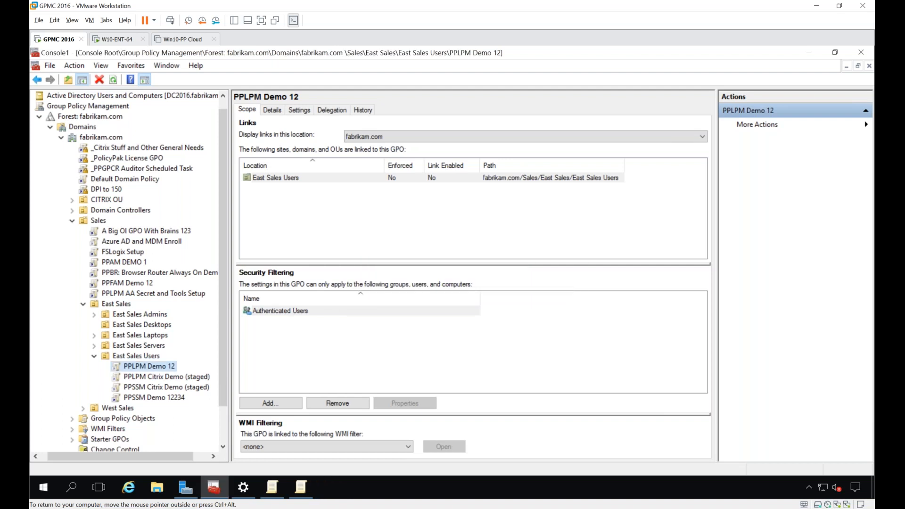
{"action": "key", "text": "ctrl+v"}
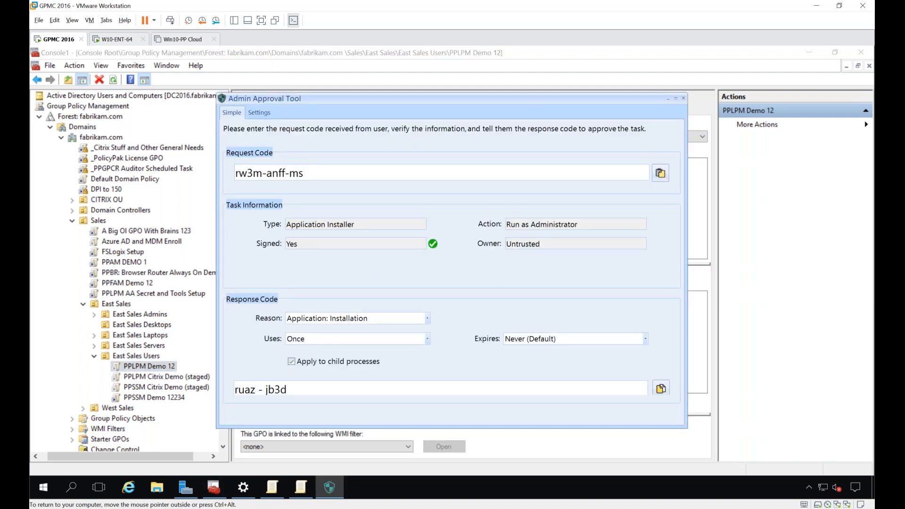
Step: Review the Reason choices for the response code and set its expiry to An hour
{"action": "left_click", "coordinate": [373, 320]}
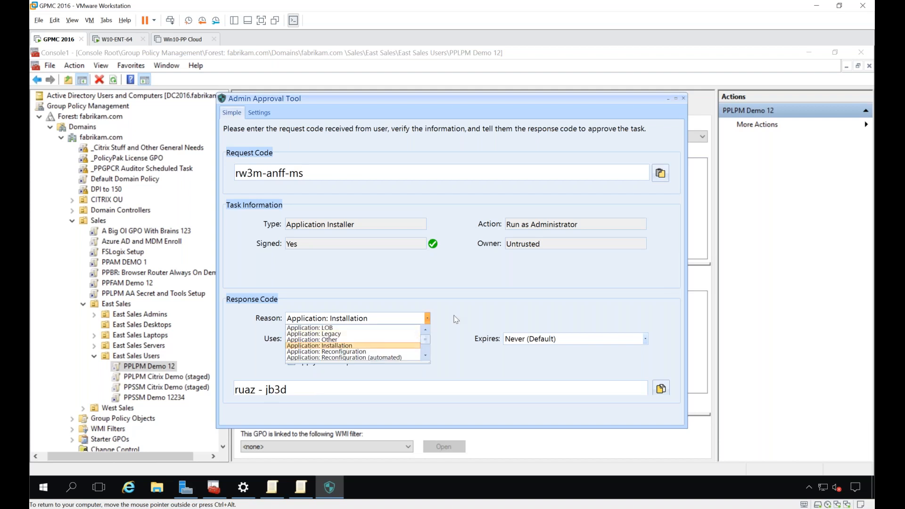
{"action": "left_click", "coordinate": [454, 305]}
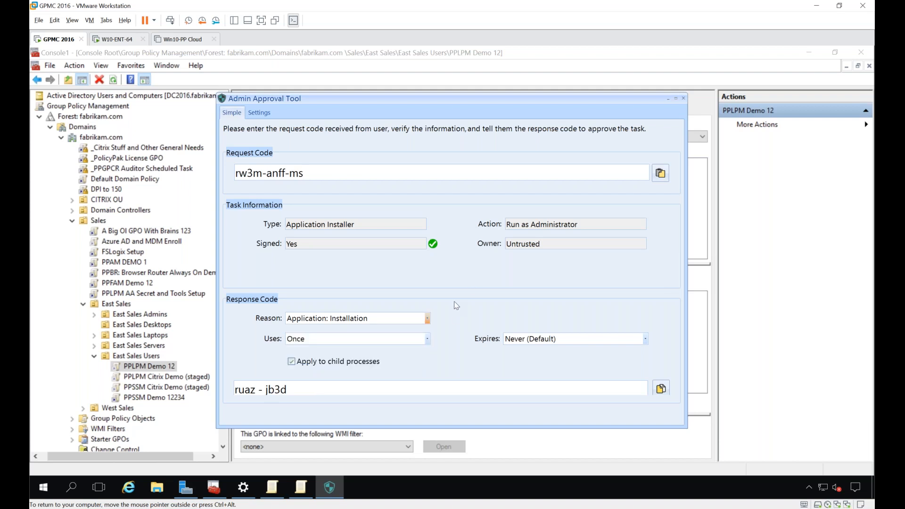
{"action": "left_click", "coordinate": [533, 340]}
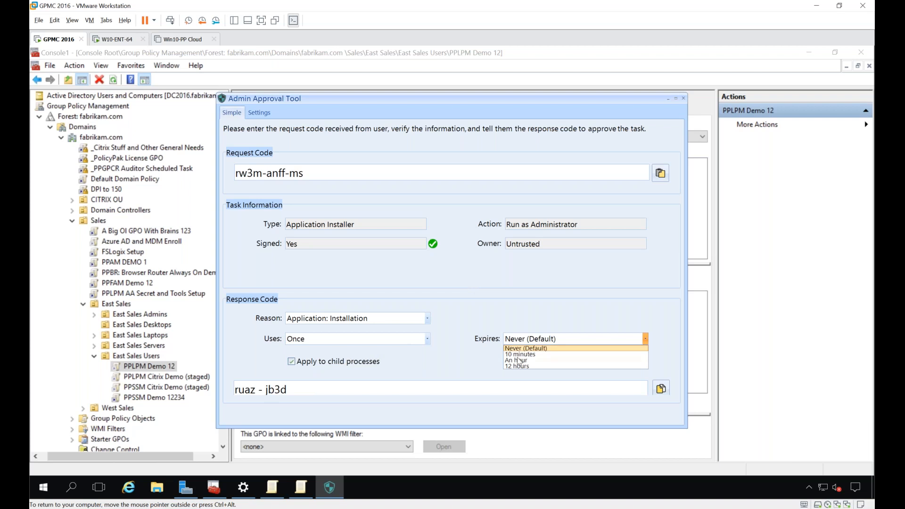
{"action": "left_click", "coordinate": [441, 363]}
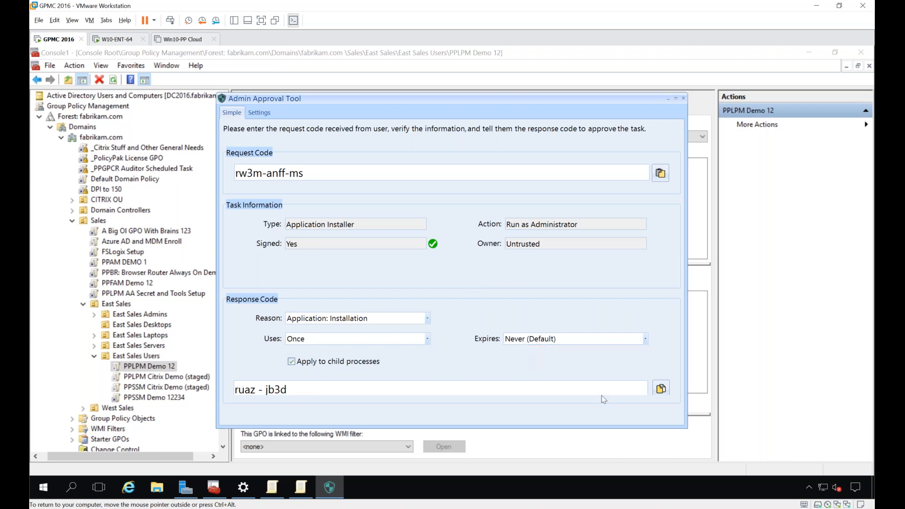
{"action": "left_click", "coordinate": [538, 339]}
{"action": "left_click", "coordinate": [525, 360]}
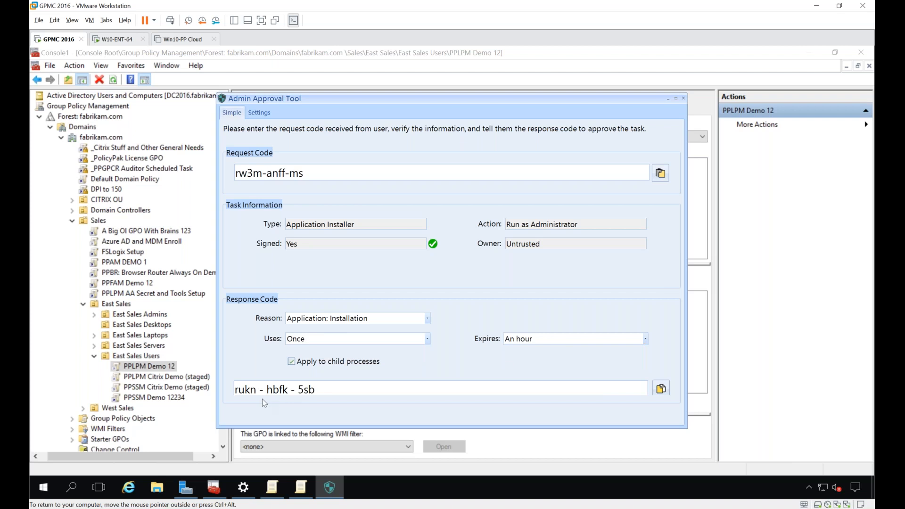
Step: Return to the W10-ENT-64 virtual machine, paste the response code into the Admin Approval dialog and approve the installer
{"action": "left_click", "coordinate": [116, 39]}
{"action": "left_click", "coordinate": [347, 289]}
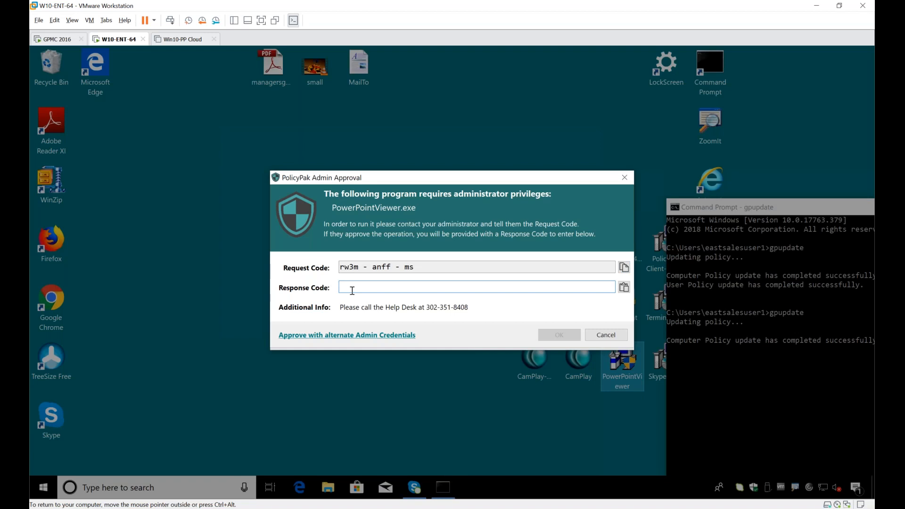
{"action": "key", "text": "ctrl+v"}
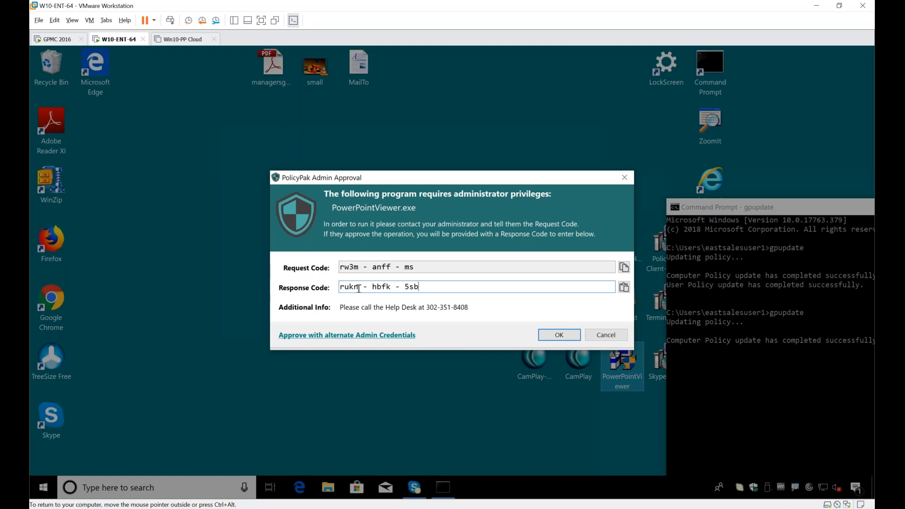
{"action": "left_click", "coordinate": [559, 335]}
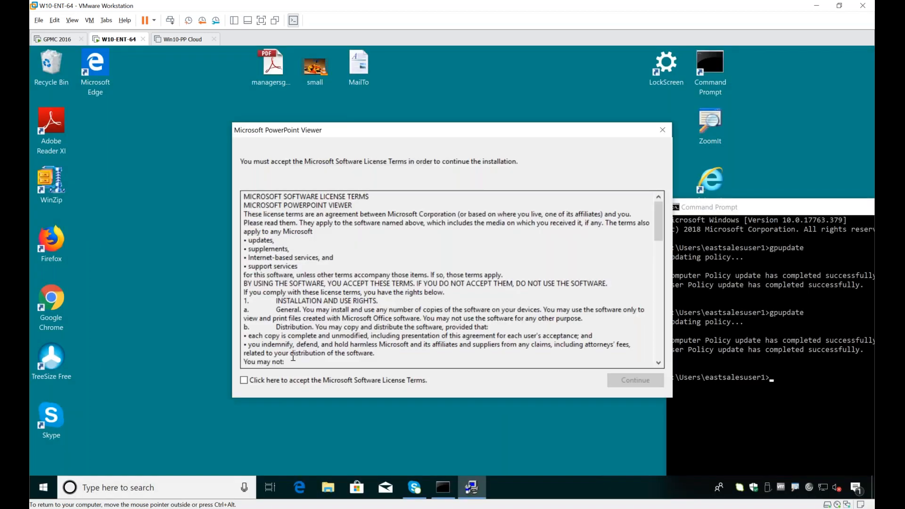
Step: Accept the Microsoft Software License Terms and install PowerPoint Viewer in the default Microsoft Office folder
{"action": "left_click", "coordinate": [282, 381]}
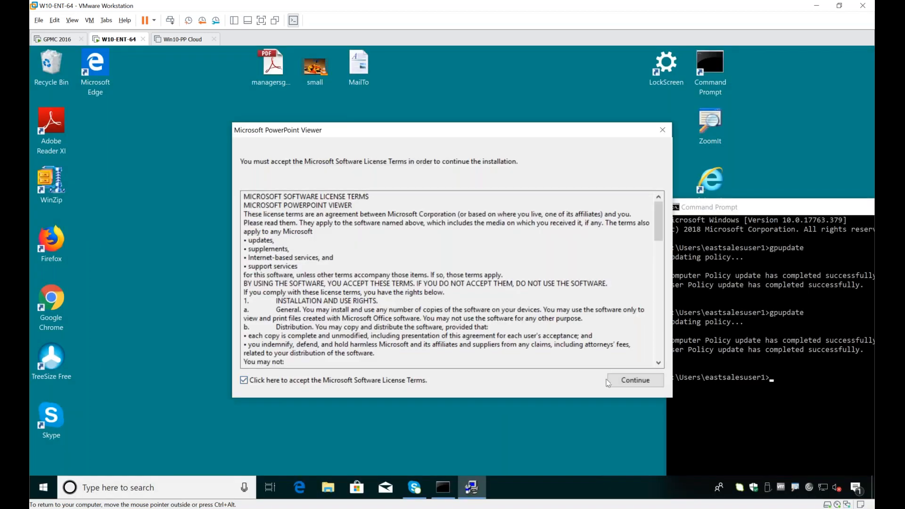
{"action": "left_click", "coordinate": [624, 379]}
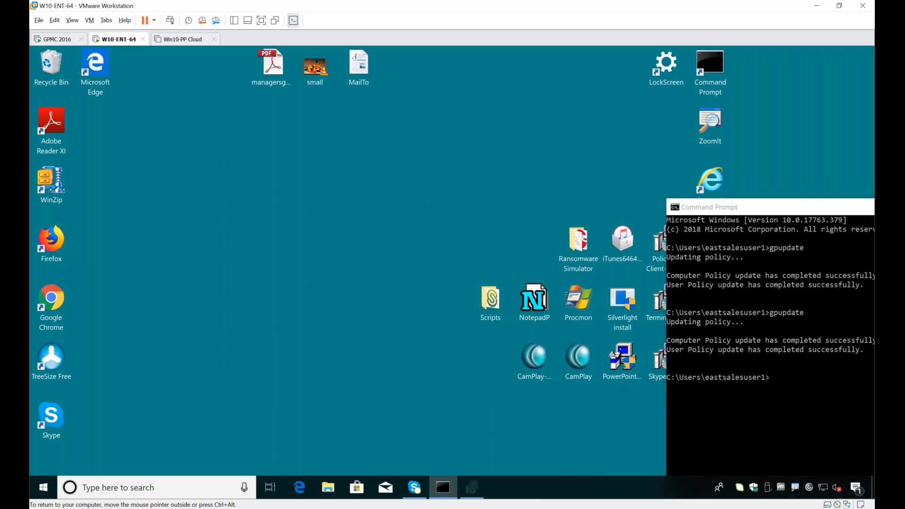
{"action": "left_click", "coordinate": [531, 381]}
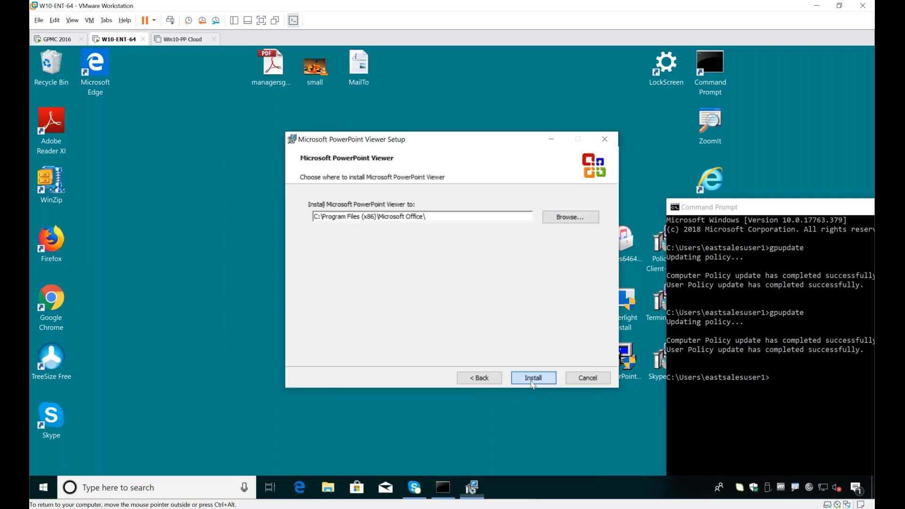
{"action": "left_click", "coordinate": [531, 381]}
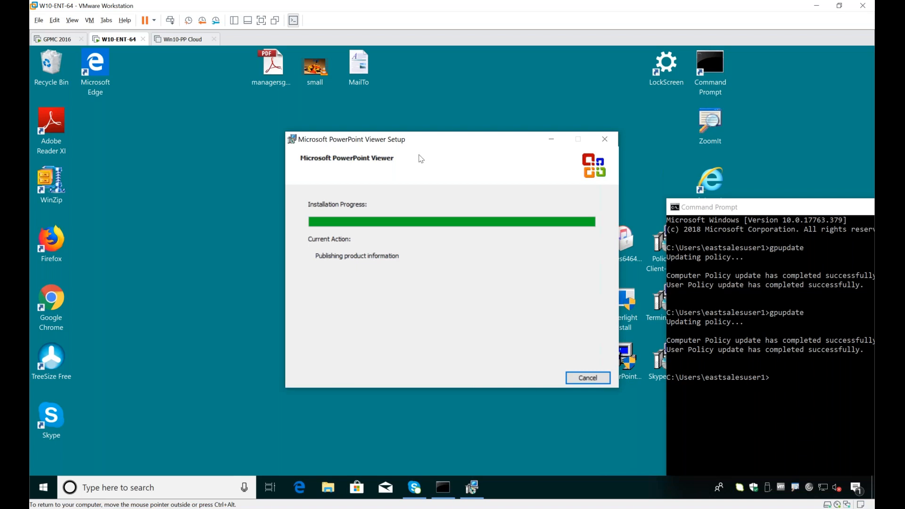
Step: Minimize the PowerPoint Viewer setup window and move the Command Prompt window clear of the desktop installer icons
{"action": "left_click_drag", "start_coordinate": [426, 145], "coordinate": [376, 236]}
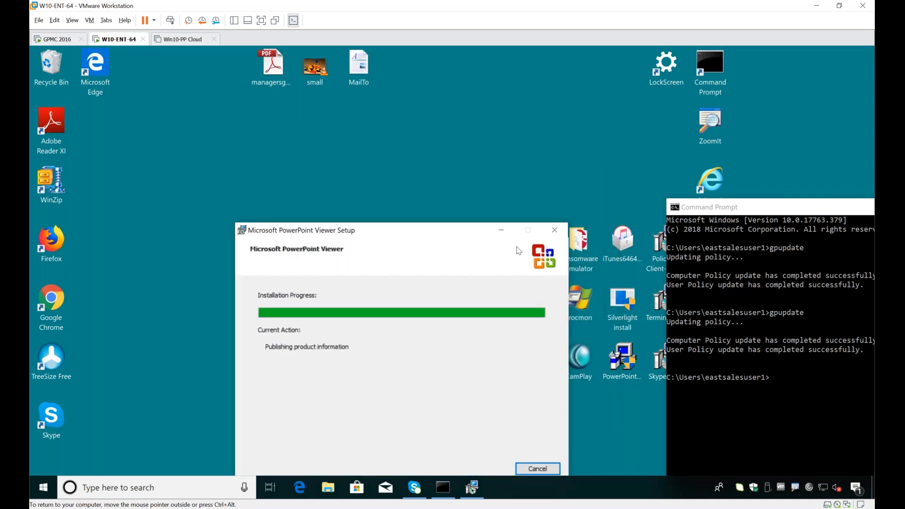
{"action": "left_click", "coordinate": [503, 231]}
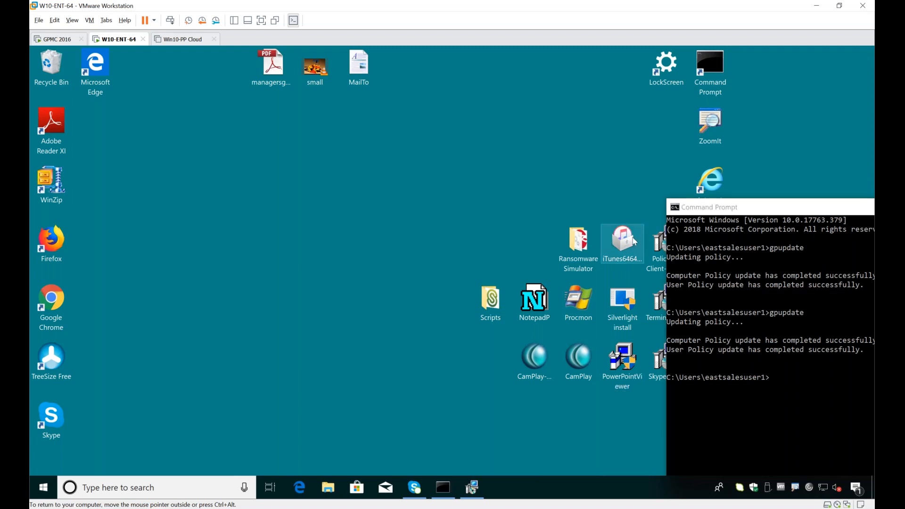
{"action": "left_click_drag", "start_coordinate": [706, 209], "coordinate": [760, 242]}
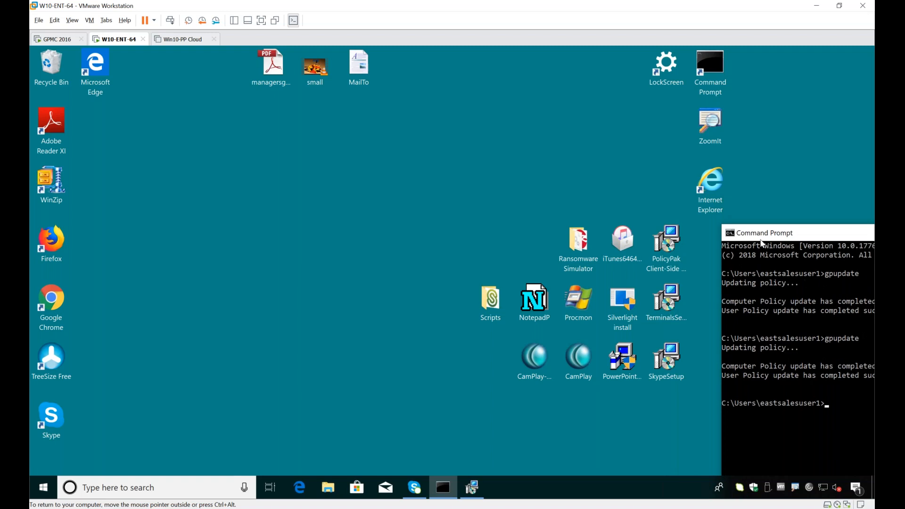
Step: Switch to the GPMC 2016 virtual machine and minimize the Admin Approval Tool and Console1 to reach the desktop
{"action": "left_click", "coordinate": [61, 42]}
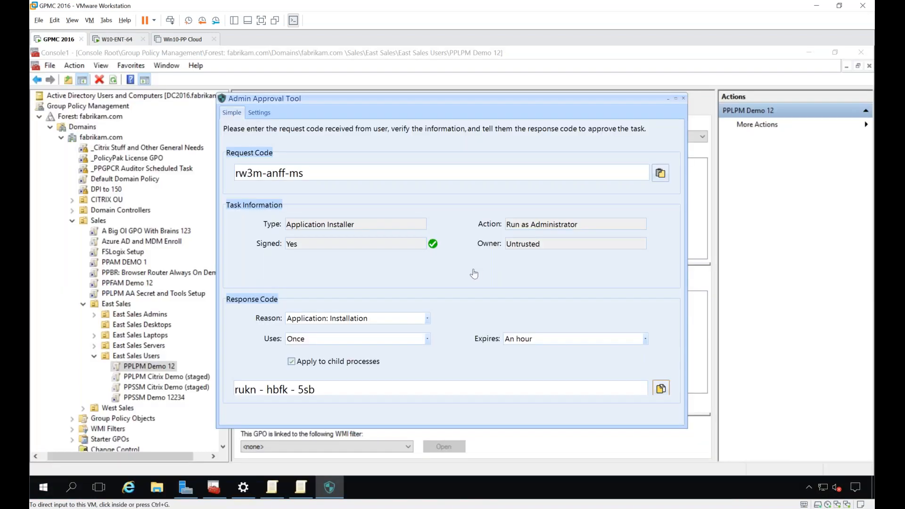
{"action": "left_click", "coordinate": [668, 99]}
{"action": "left_click", "coordinate": [807, 52]}
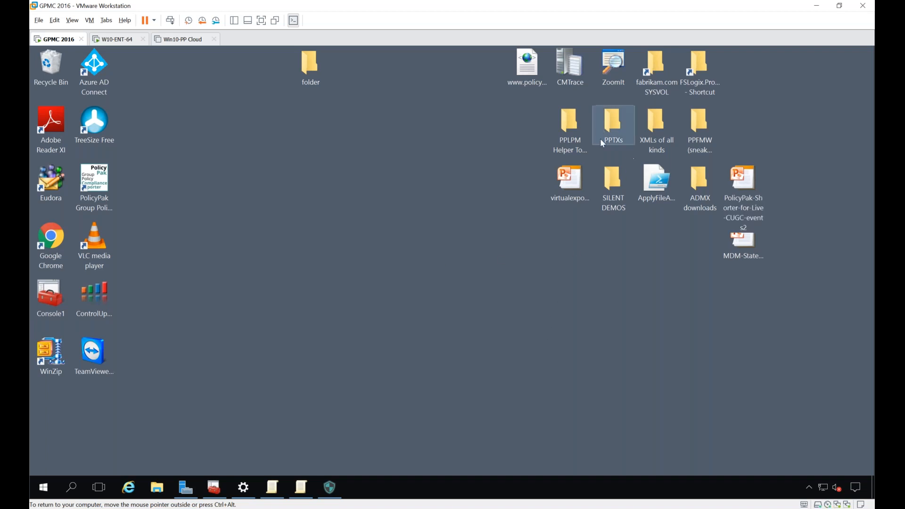
Step: Open the fabrikam.com SYSVOL shortcut and examine the ADMX files in Policies\PolicyDefinitions
{"action": "double_click", "coordinate": [670, 81]}
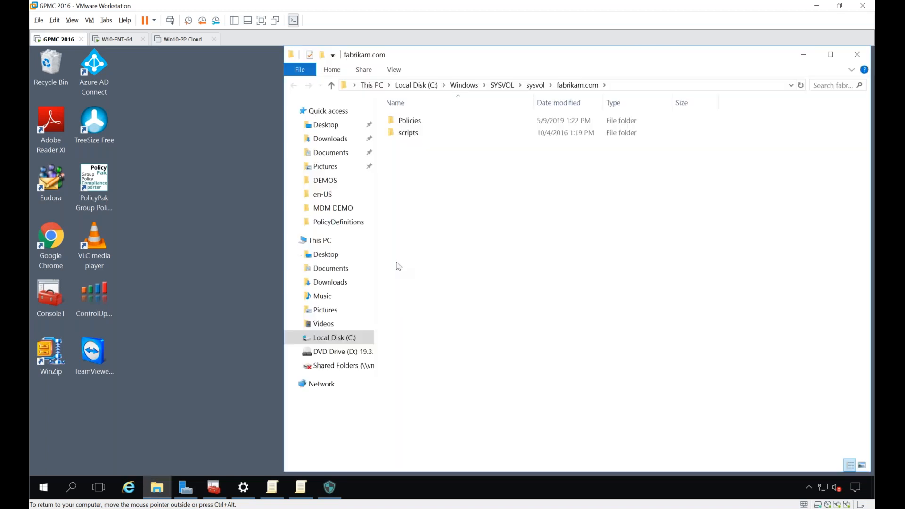
{"action": "double_click", "coordinate": [411, 121]}
{"action": "scroll", "coordinate": [431, 415], "scroll_direction": "down", "scroll_amount": 9}
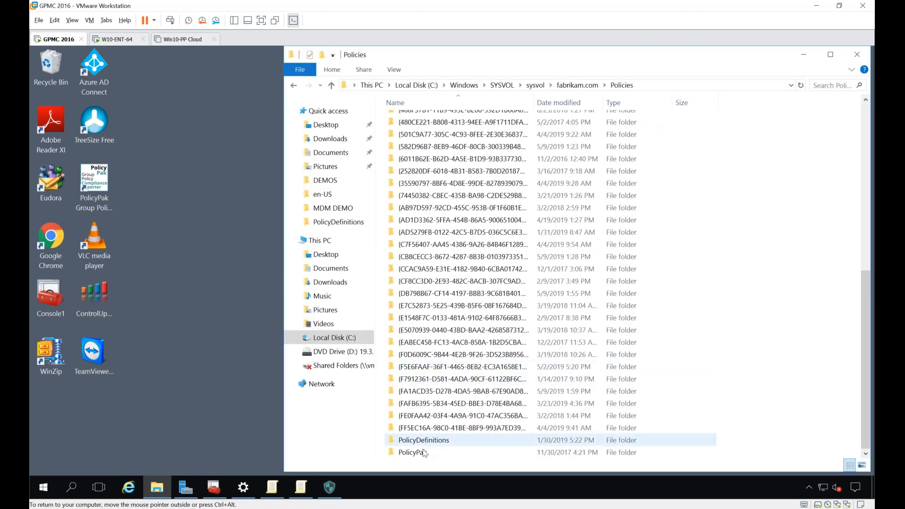
{"action": "left_click", "coordinate": [428, 441]}
{"action": "double_click", "coordinate": [429, 441]}
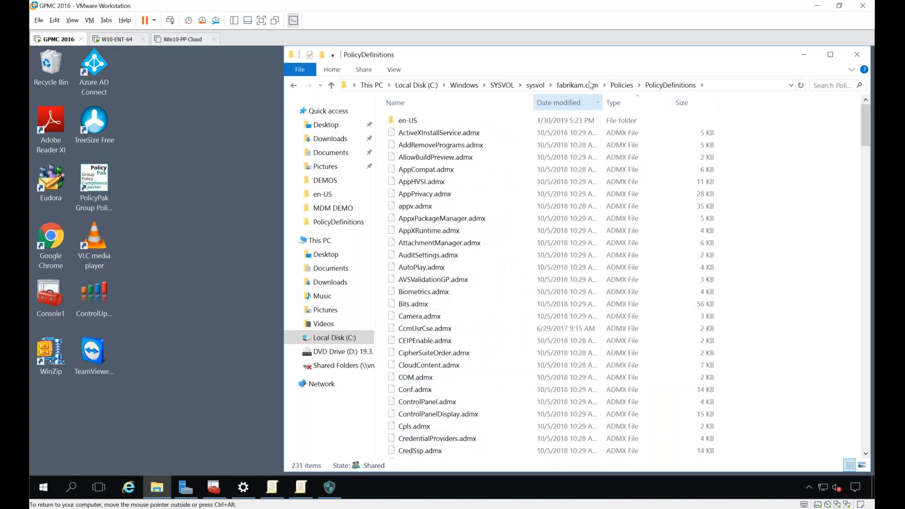
Step: Examine the DLL files in the PolicyPak folder under Policies and close File Explorer
{"action": "left_click", "coordinate": [621, 85]}
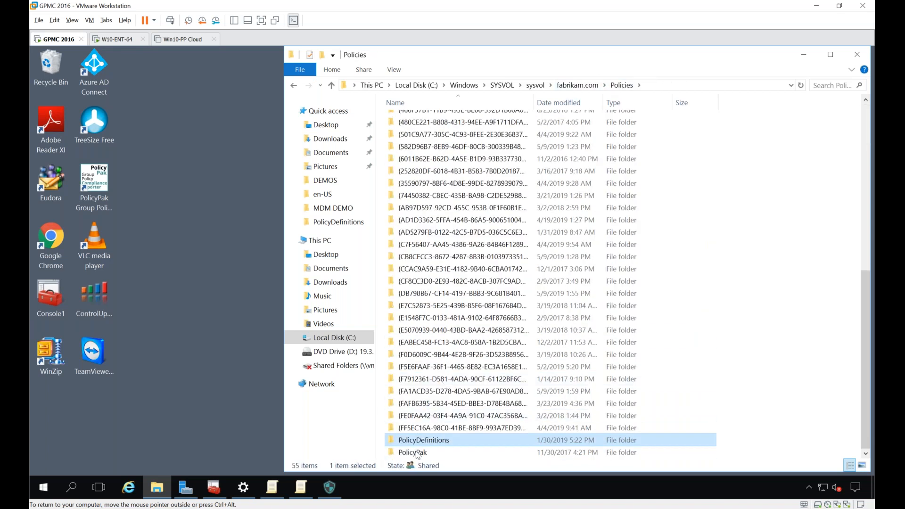
{"action": "double_click", "coordinate": [417, 453]}
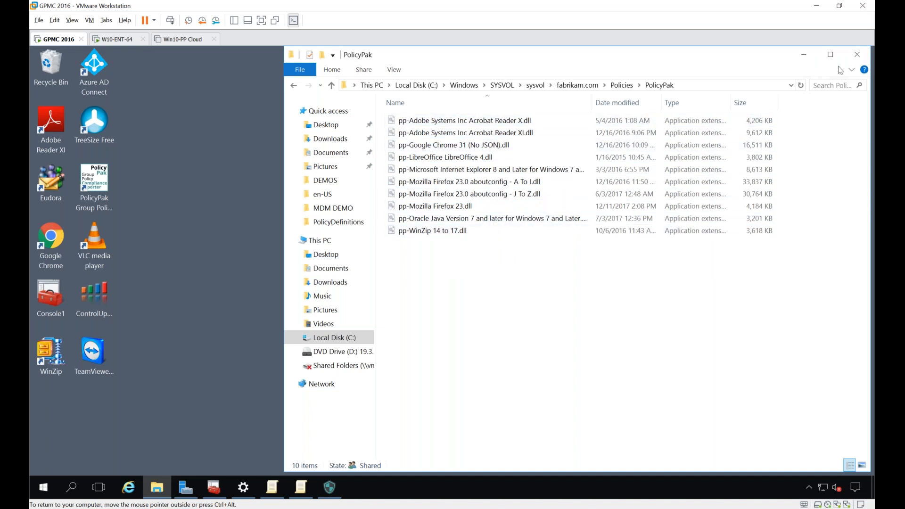
{"action": "left_click", "coordinate": [856, 54]}
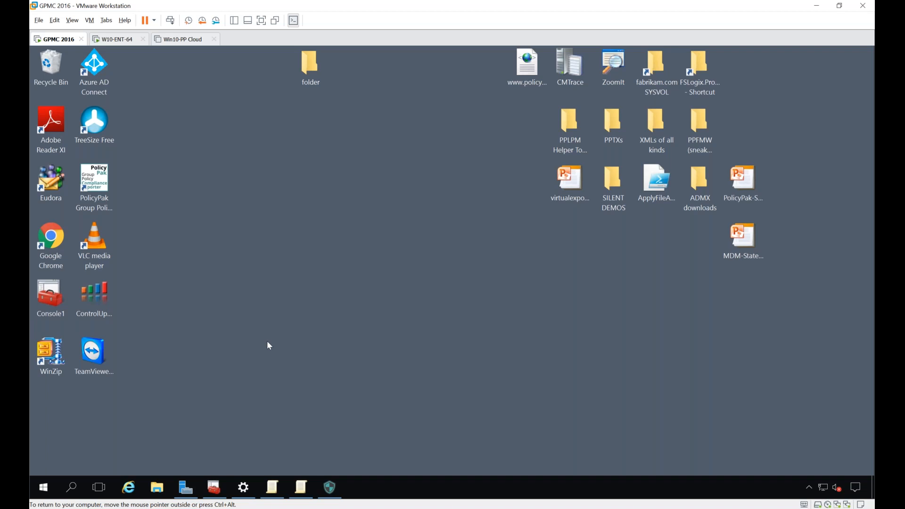
Step: Switch to the W10-ENT-64 virtual machine and close the remaining PowerPoint Viewer setup windows
{"action": "left_click", "coordinate": [118, 40]}
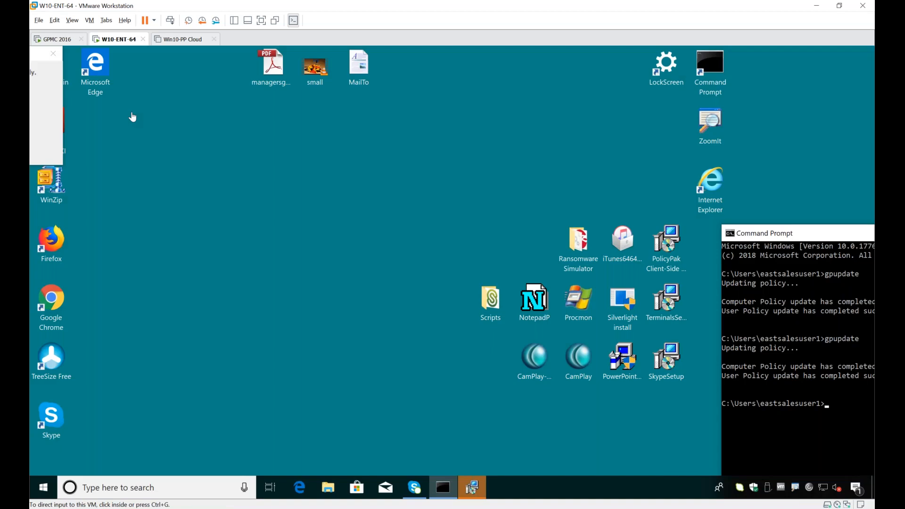
{"action": "left_click", "coordinate": [54, 52]}
{"action": "left_click", "coordinate": [503, 175]}
{"action": "left_click", "coordinate": [537, 304]}
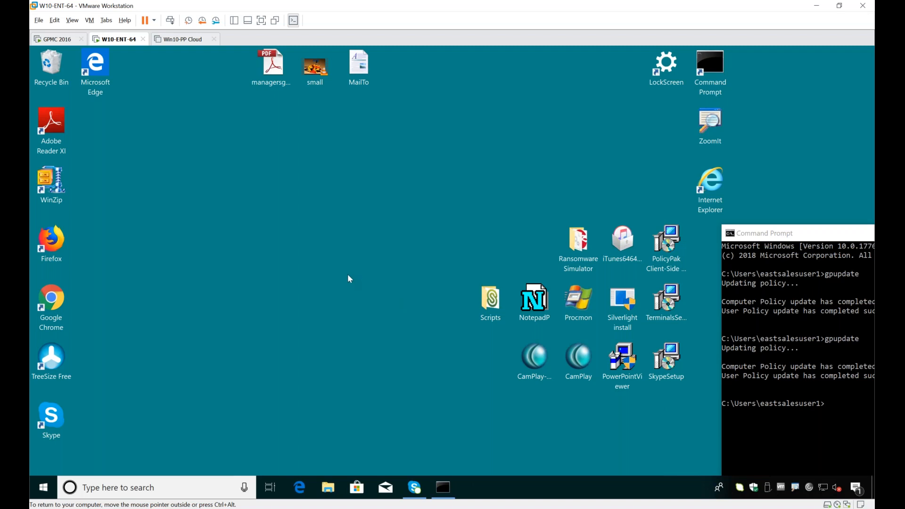
Step: Open C:\Program Files and examine the client files in PolicyPak\Least Privilege Manager\Client\19.3.2010
{"action": "key", "text": "super"}
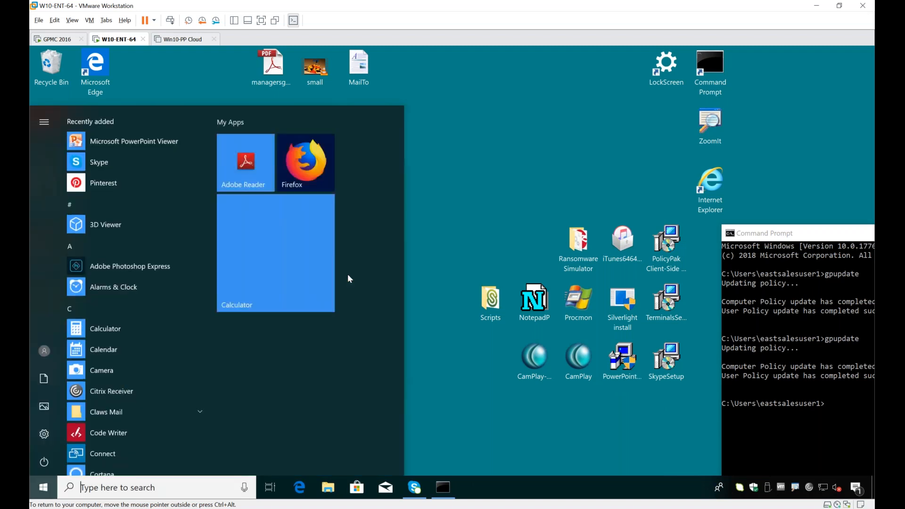
{"action": "type", "text": "c:\\pro"}
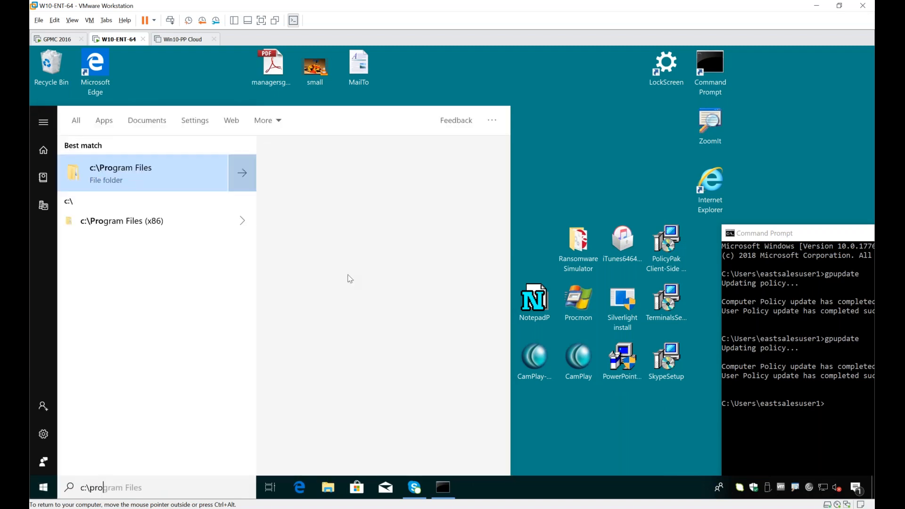
{"action": "key", "text": "Return"}
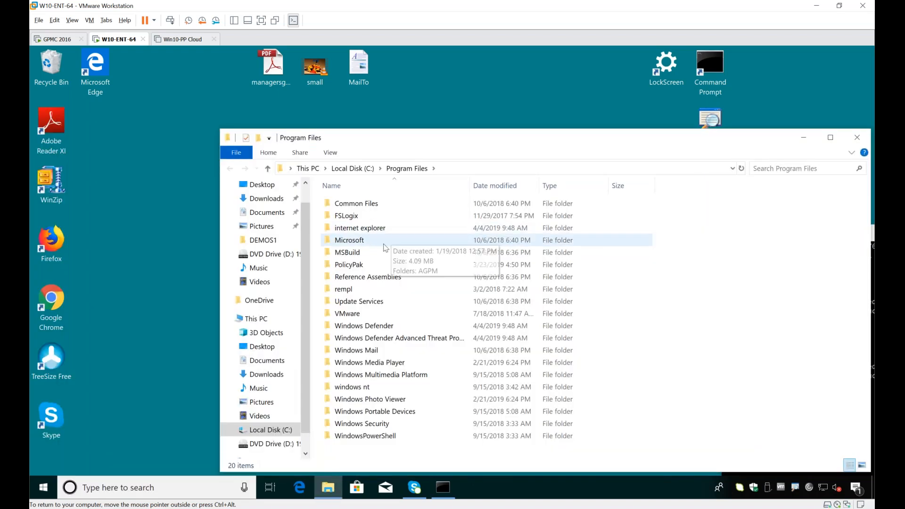
{"action": "double_click", "coordinate": [368, 266]}
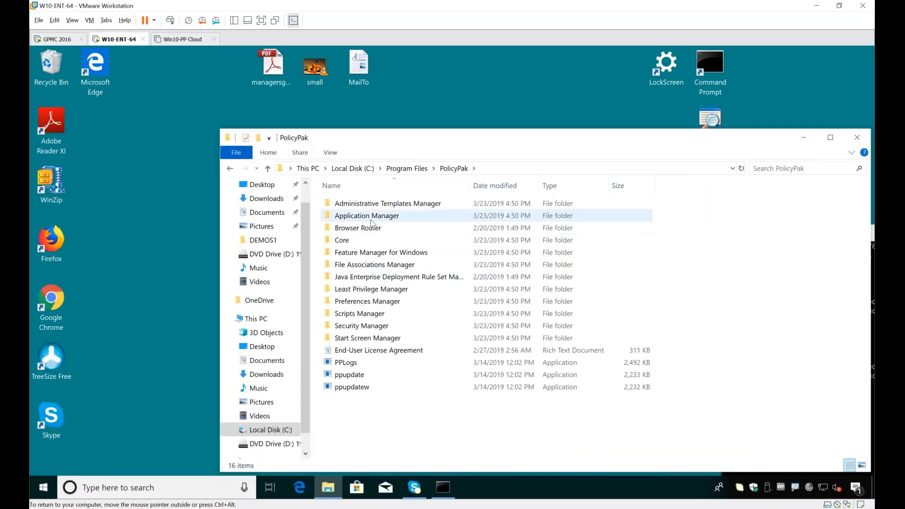
{"action": "double_click", "coordinate": [365, 289]}
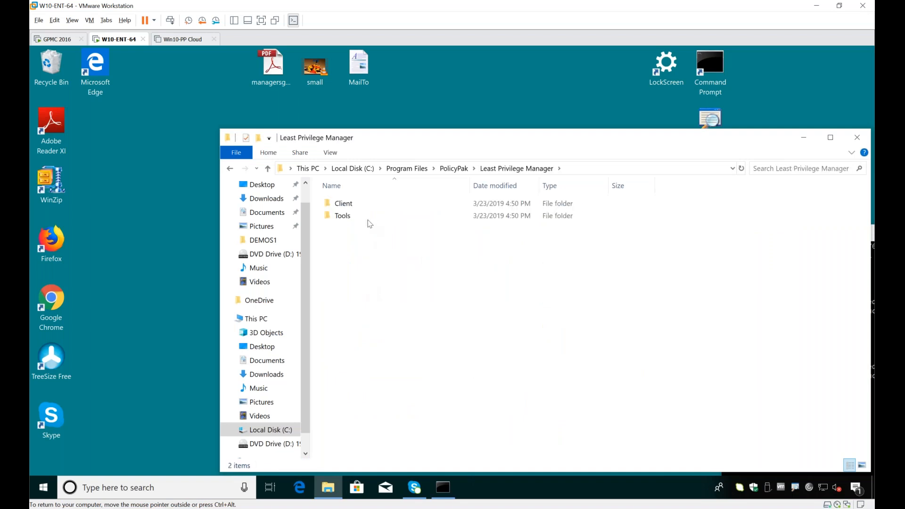
{"action": "double_click", "coordinate": [355, 208]}
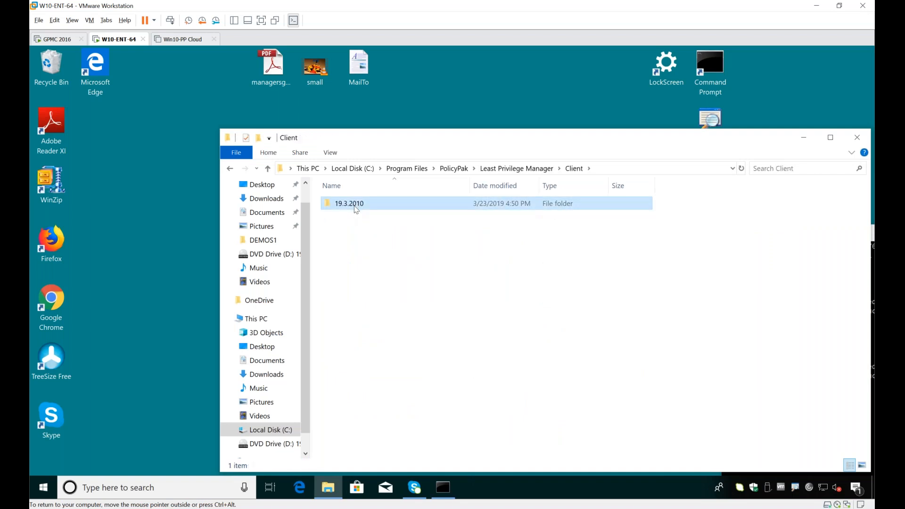
{"action": "double_click", "coordinate": [353, 208]}
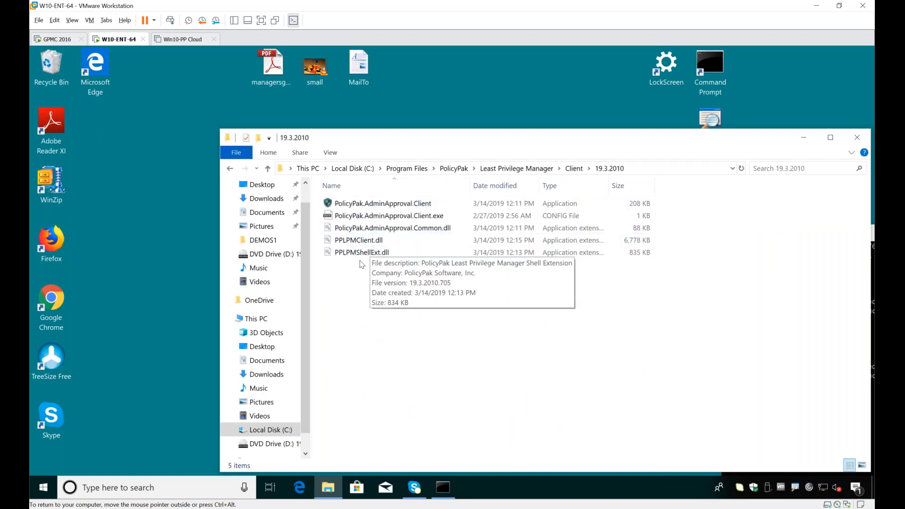
Step: Launch PolicyPak.Tools.Printers from the Least Privilege Manager\Tools folder and minimize File Explorer
{"action": "left_click", "coordinate": [541, 173]}
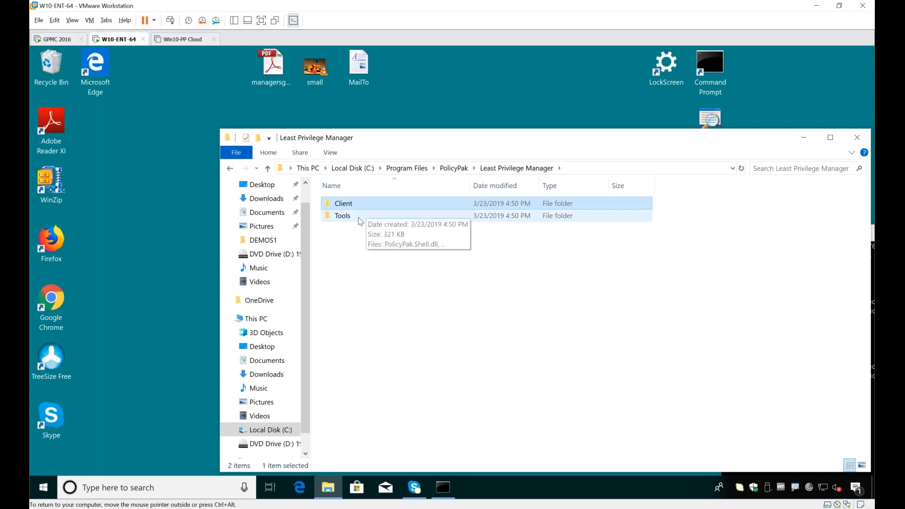
{"action": "double_click", "coordinate": [359, 216]}
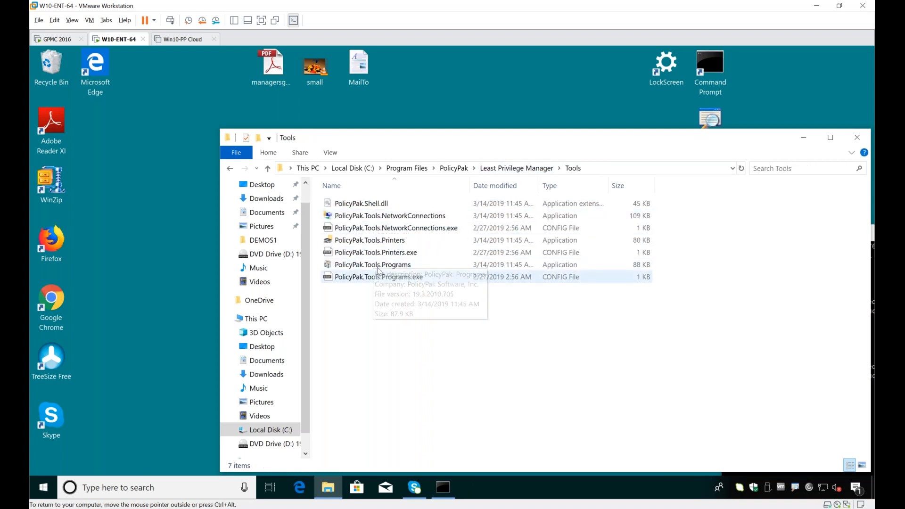
{"action": "left_click", "coordinate": [383, 244]}
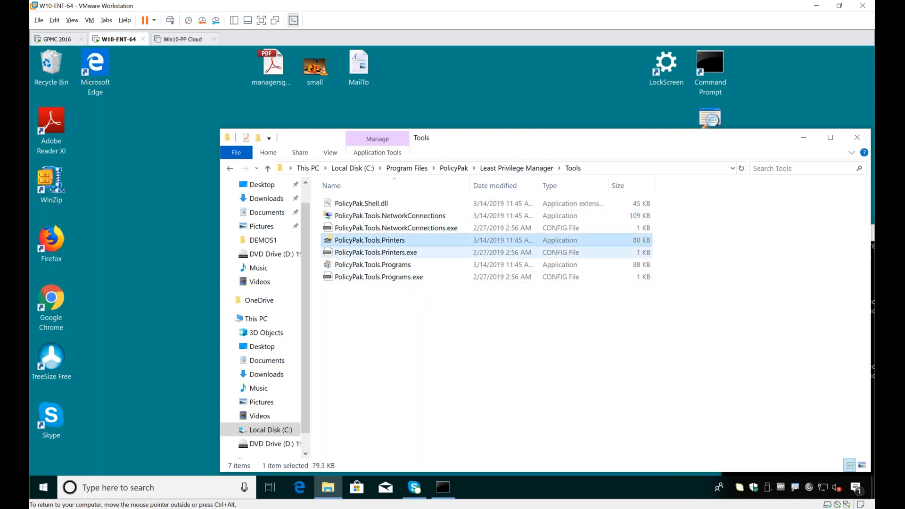
{"action": "left_click", "coordinate": [804, 139]}
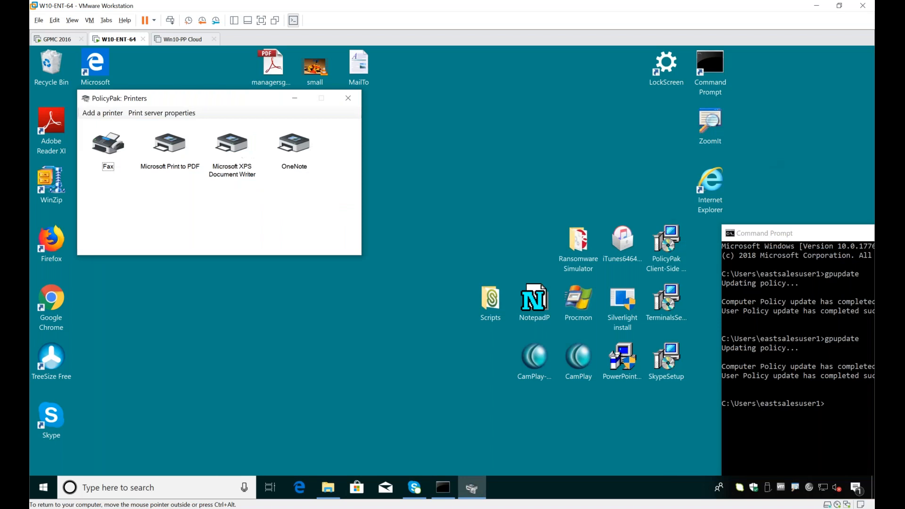
Step: Examine the actions available for the Microsoft Print to PDF printer, dismiss them, and move the PolicyPak: Printers window toward the desktop's centre
{"action": "left_click", "coordinate": [170, 155]}
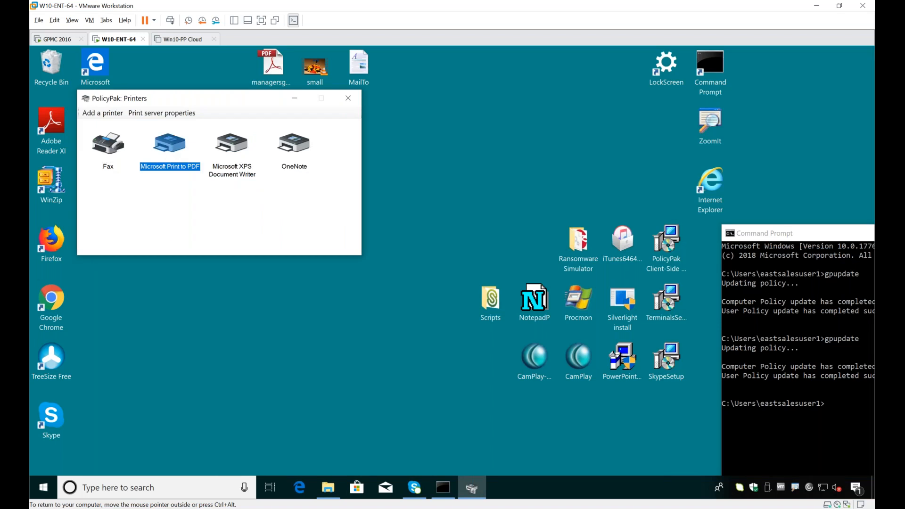
{"action": "right_click", "coordinate": [173, 150]}
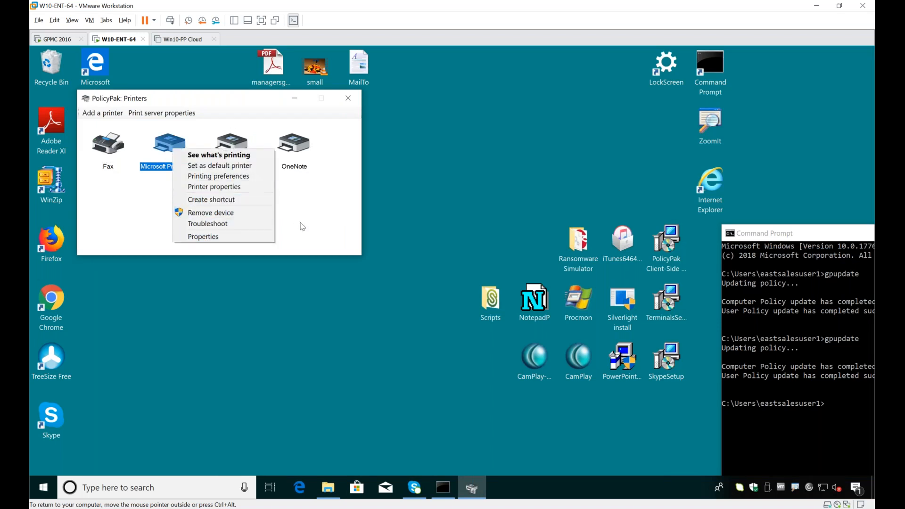
{"action": "left_click", "coordinate": [289, 186]}
{"action": "left_click_drag", "start_coordinate": [238, 97], "coordinate": [395, 124]}
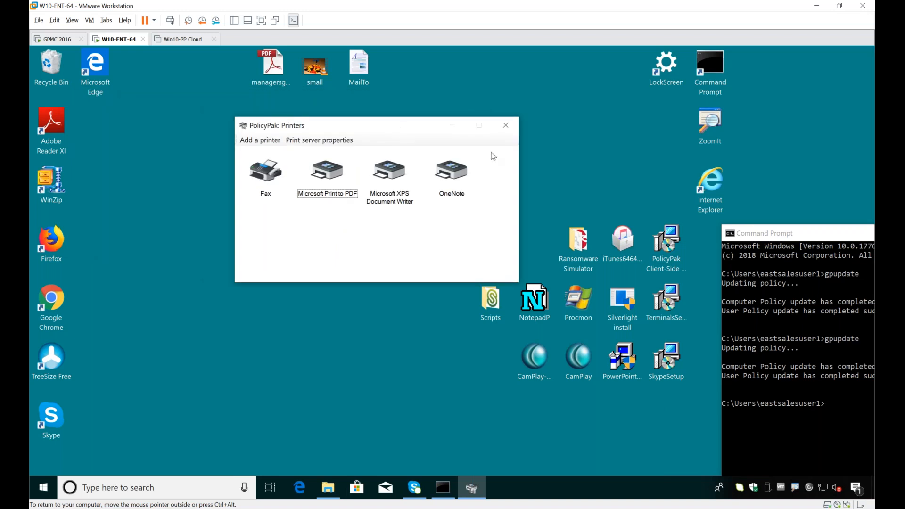